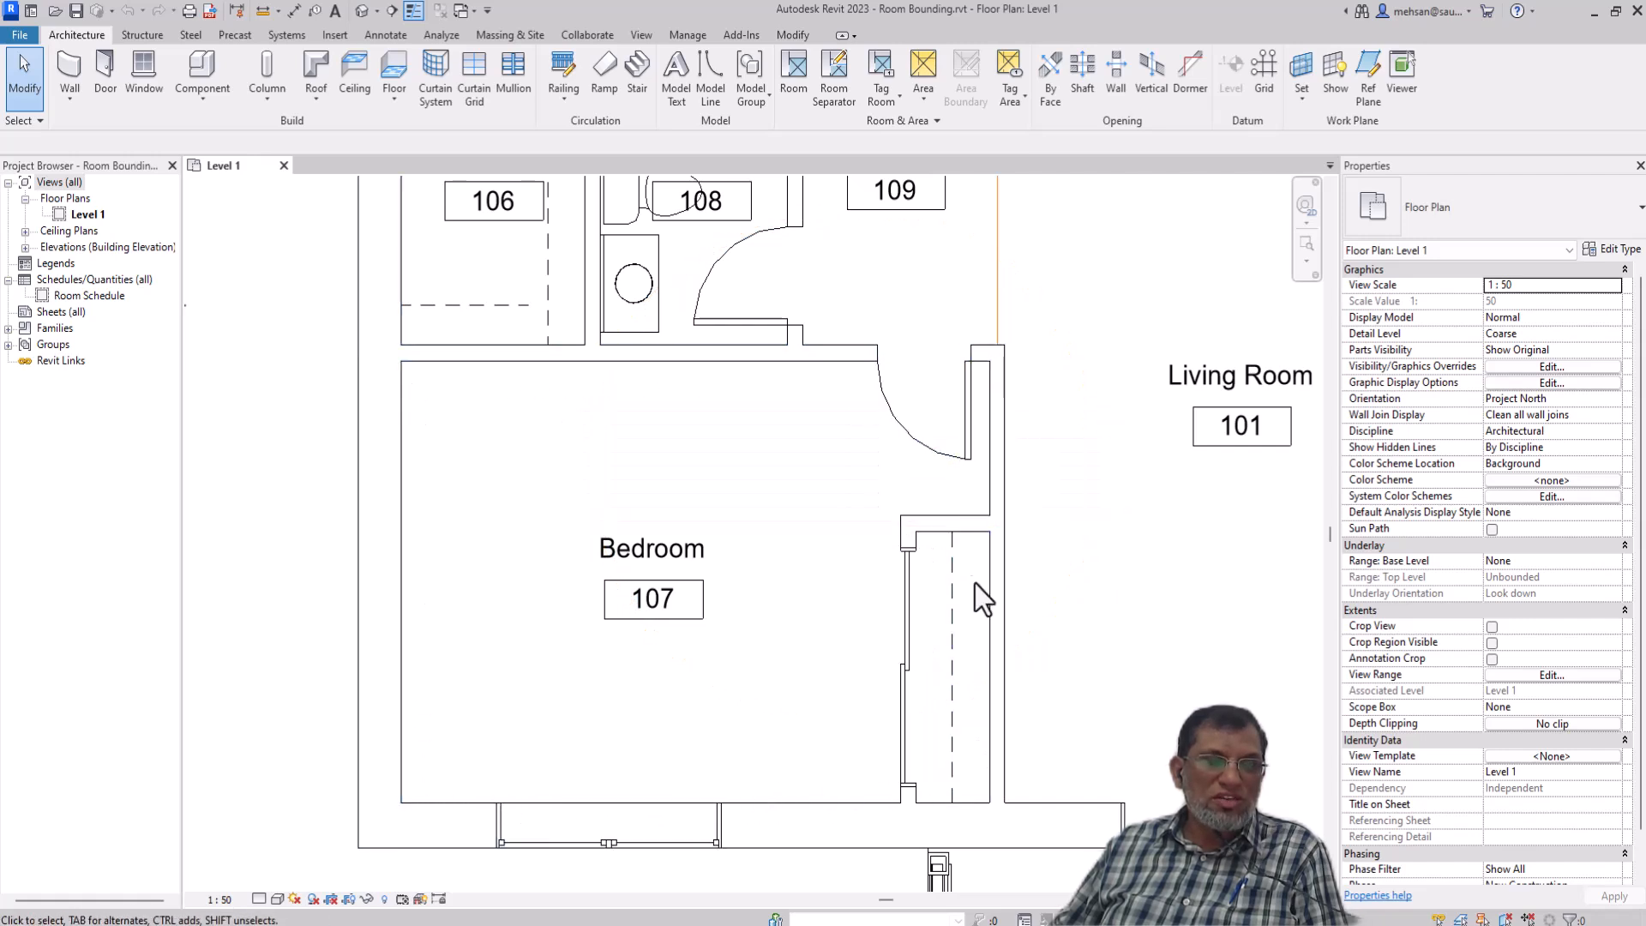
# Select the Bedroom 107 room to examine its boundary and area
pyautogui.click(725, 522)
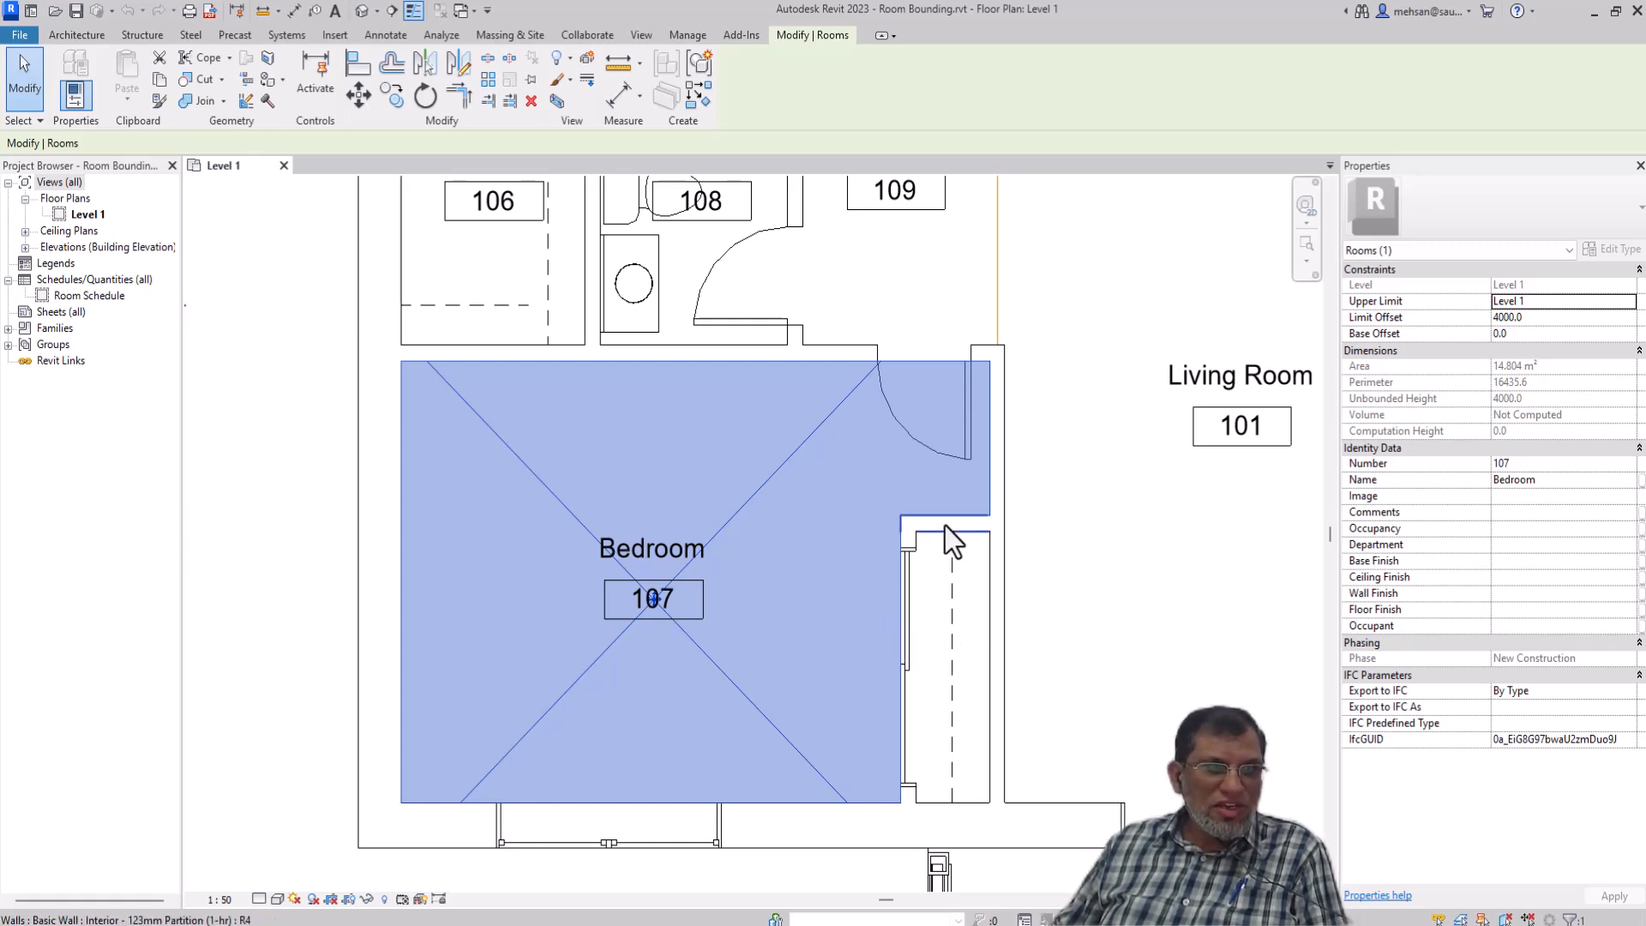
pyautogui.press('Escape')
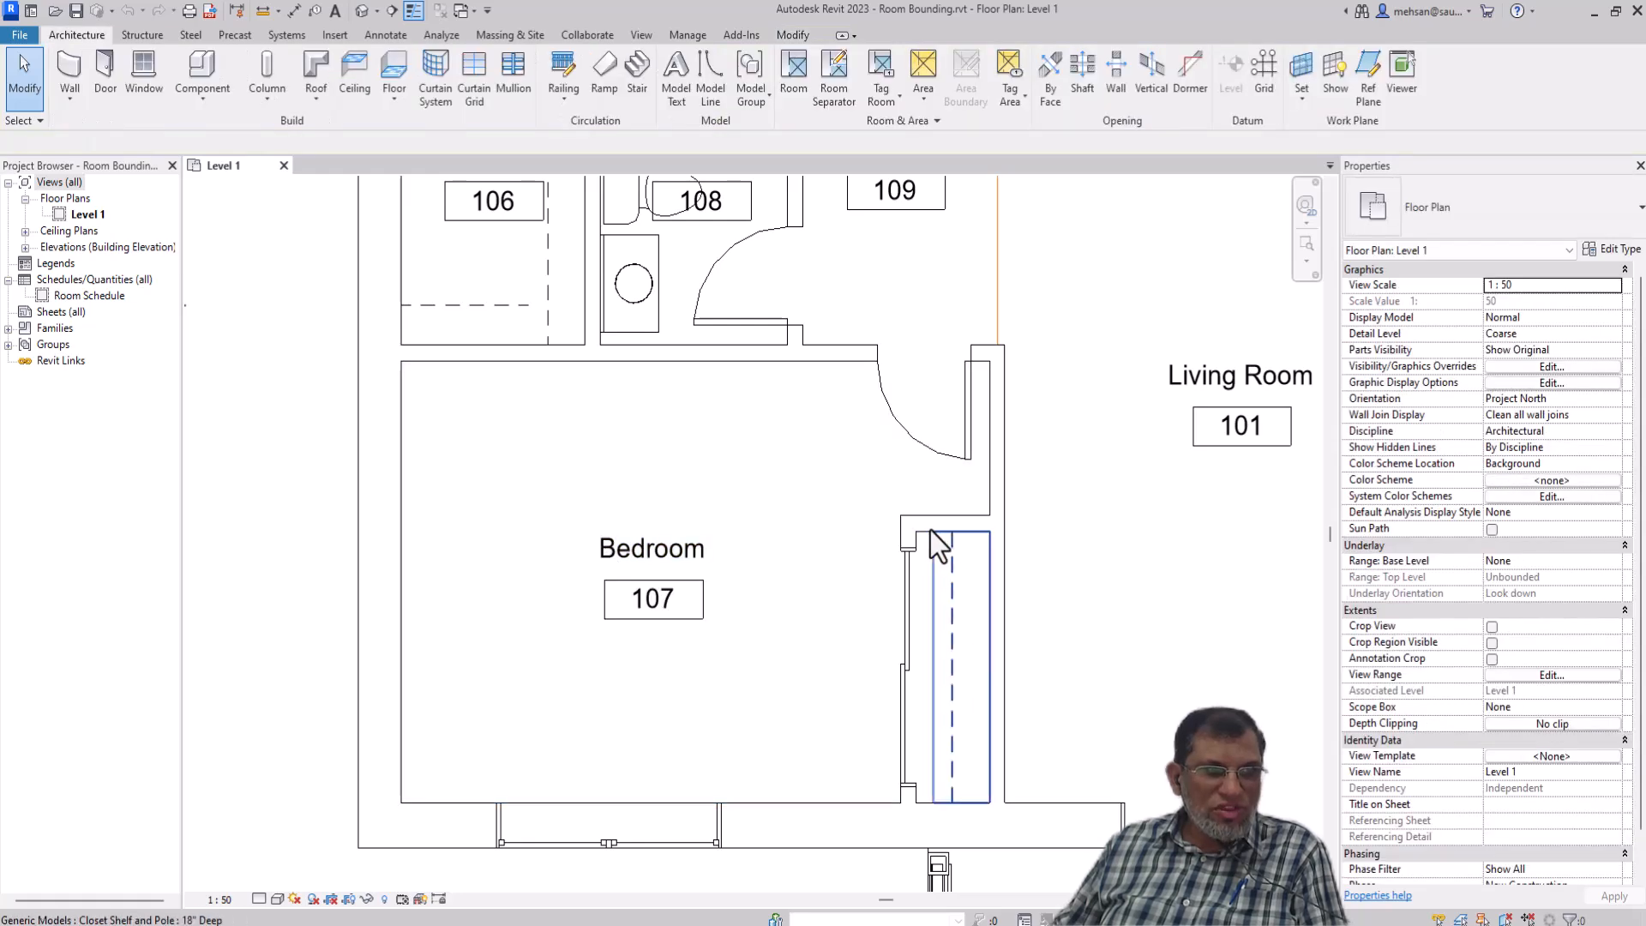
# View the type properties of the short wall at the bedroom closet's end and turn off its Room Bounding
pyautogui.click(924, 521)
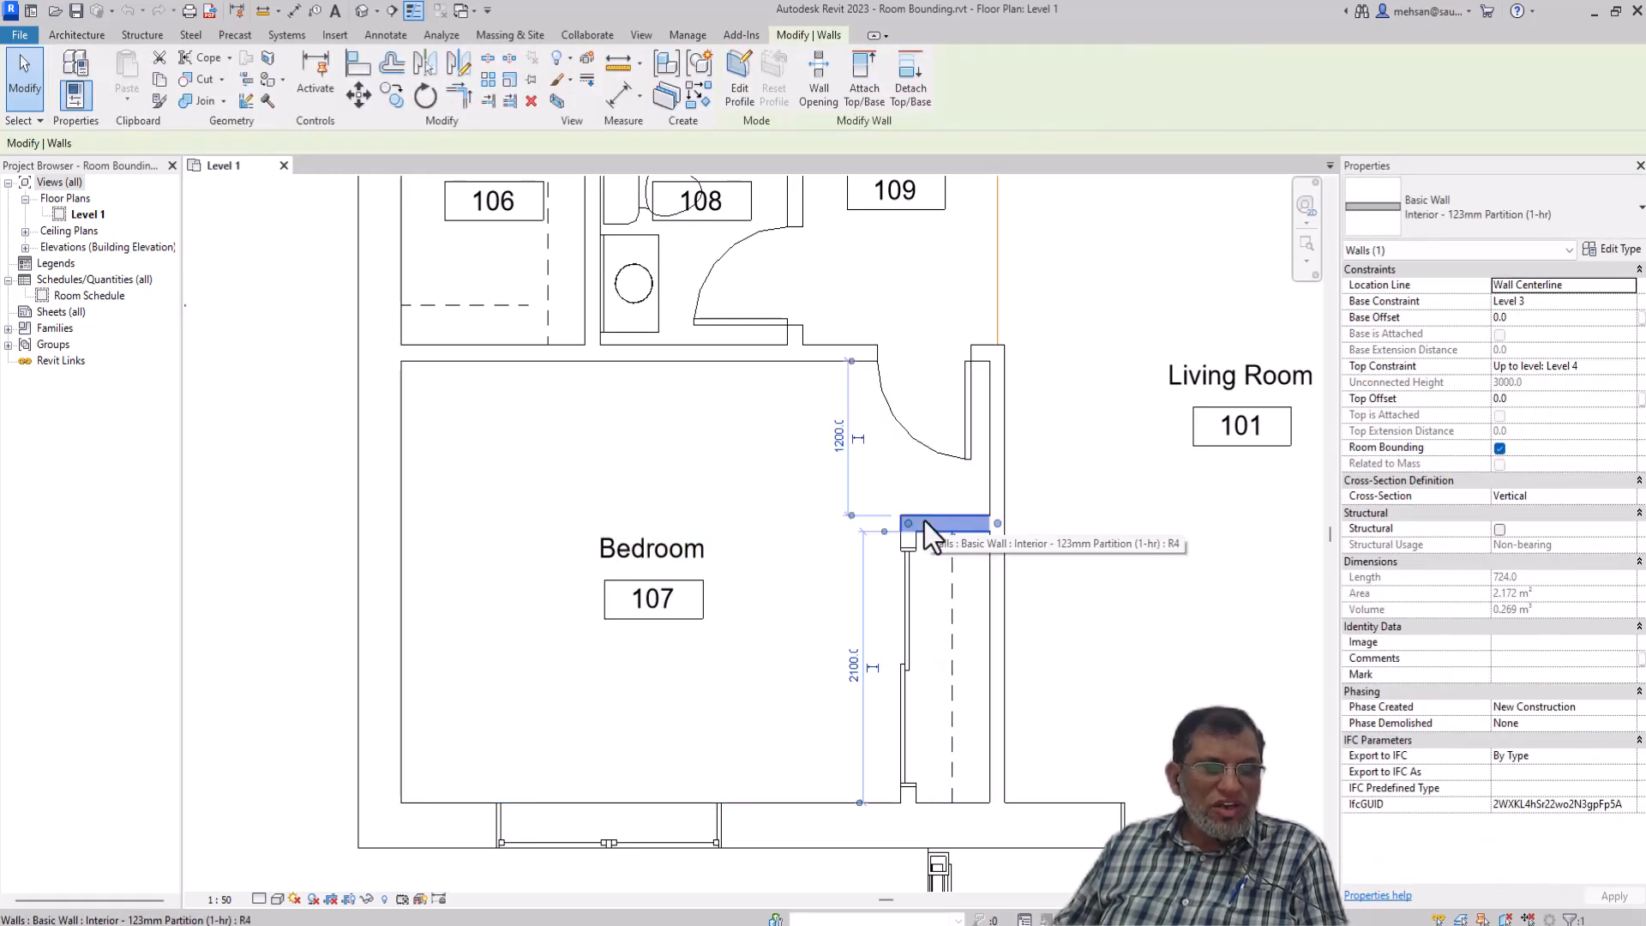
pyautogui.click(1616, 248)
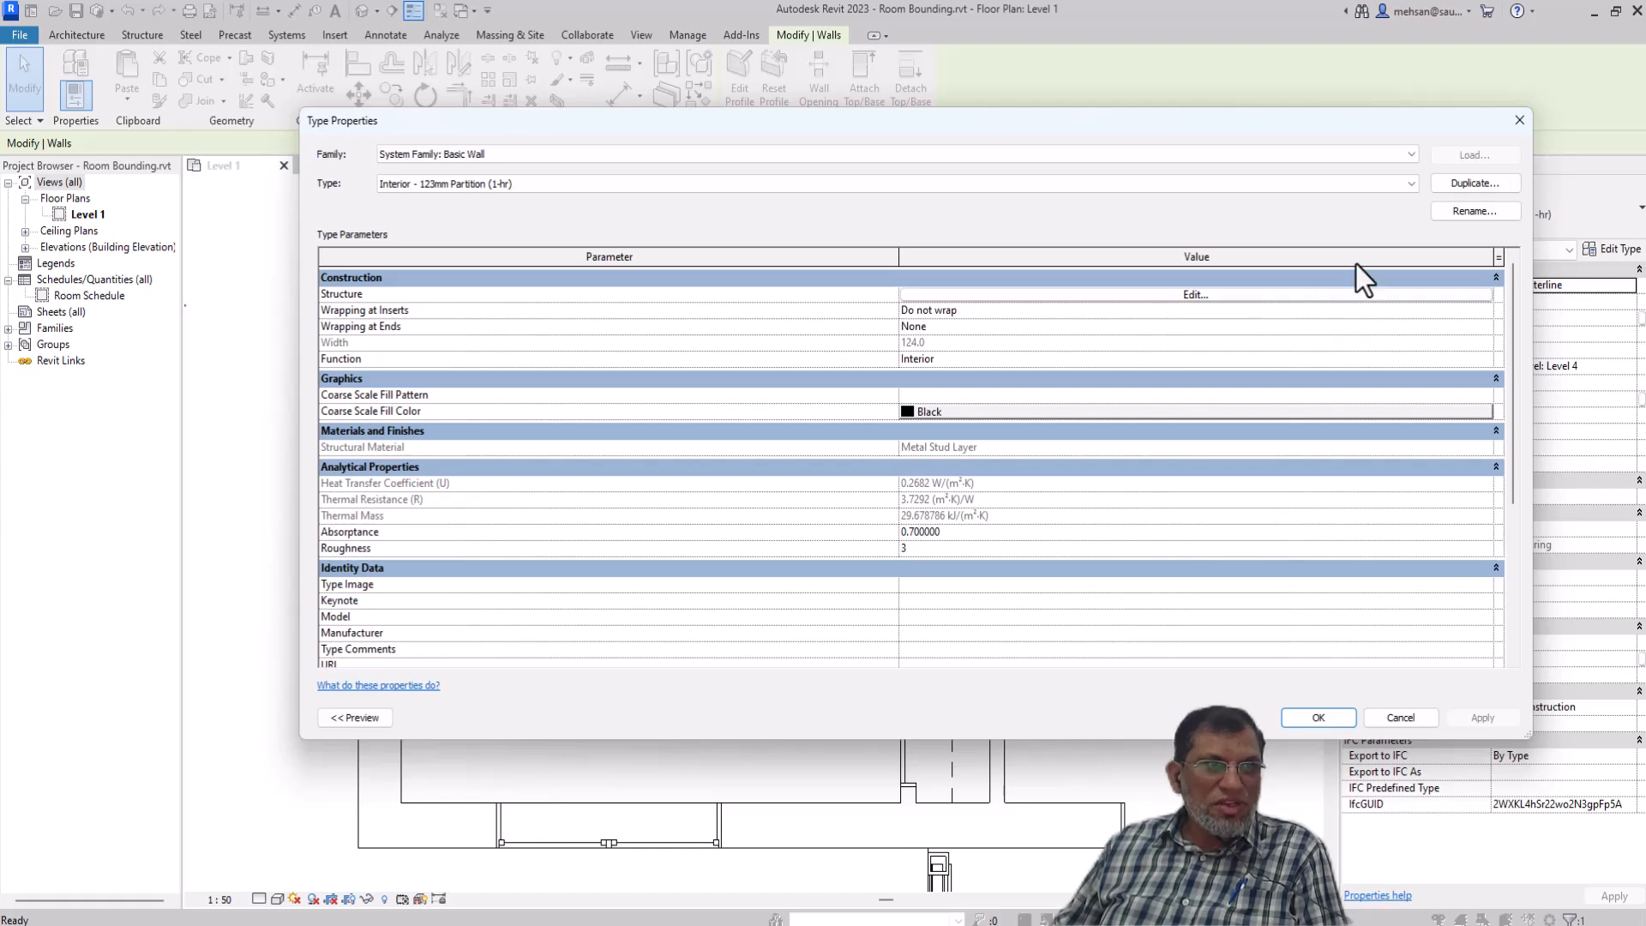
pyautogui.click(1519, 121)
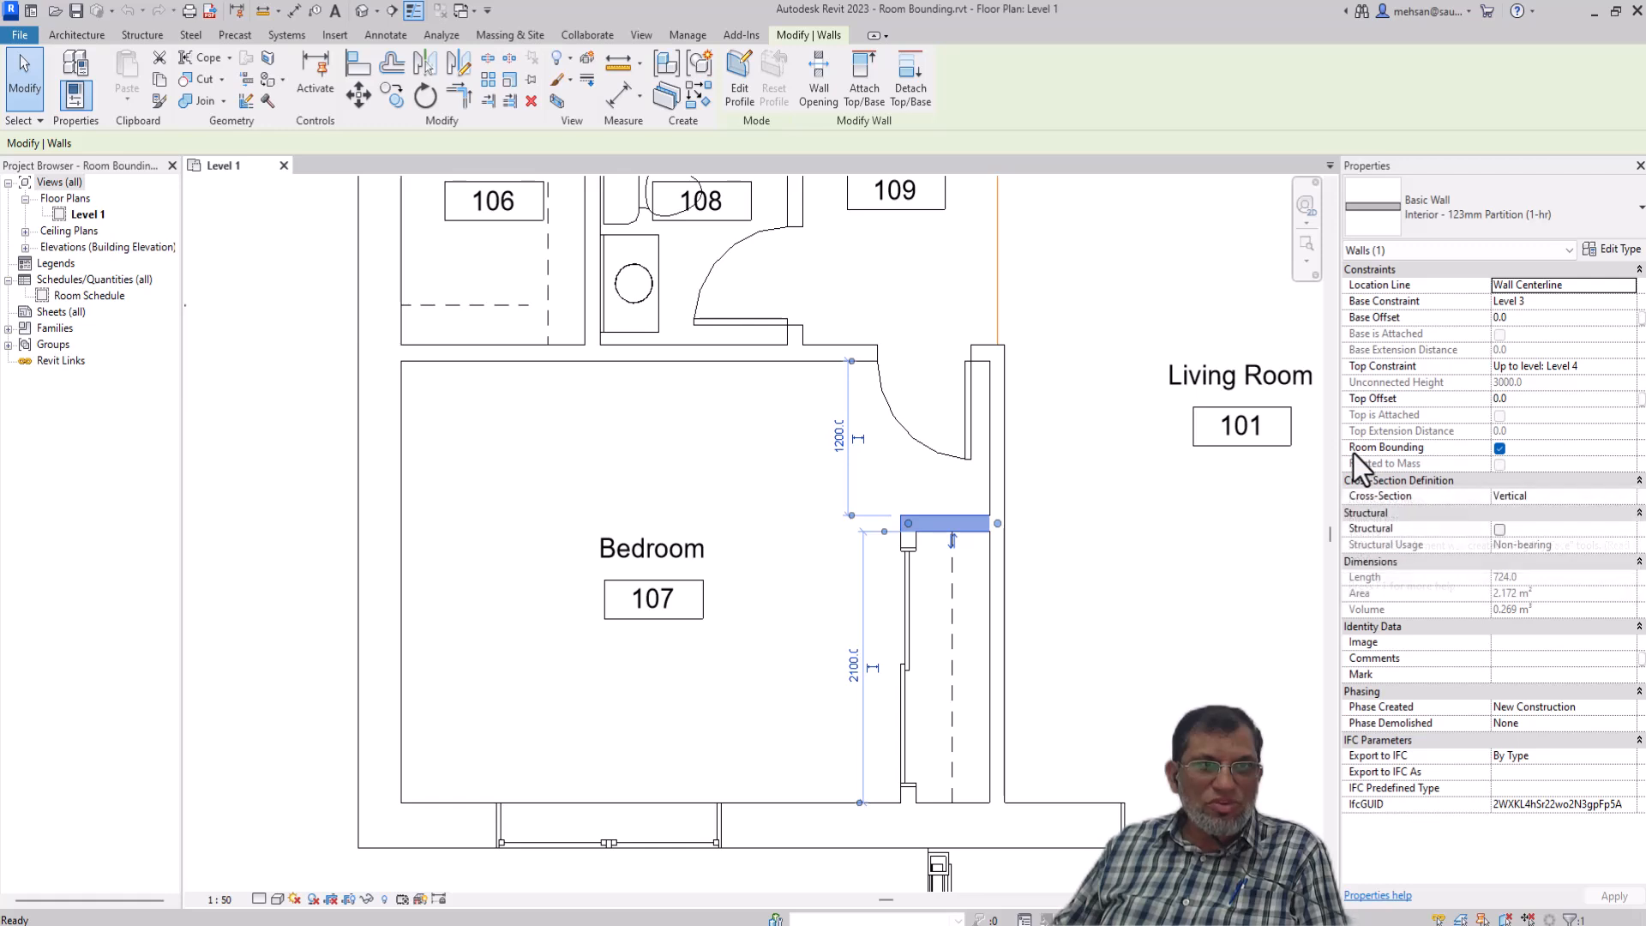
pyautogui.click(1500, 449)
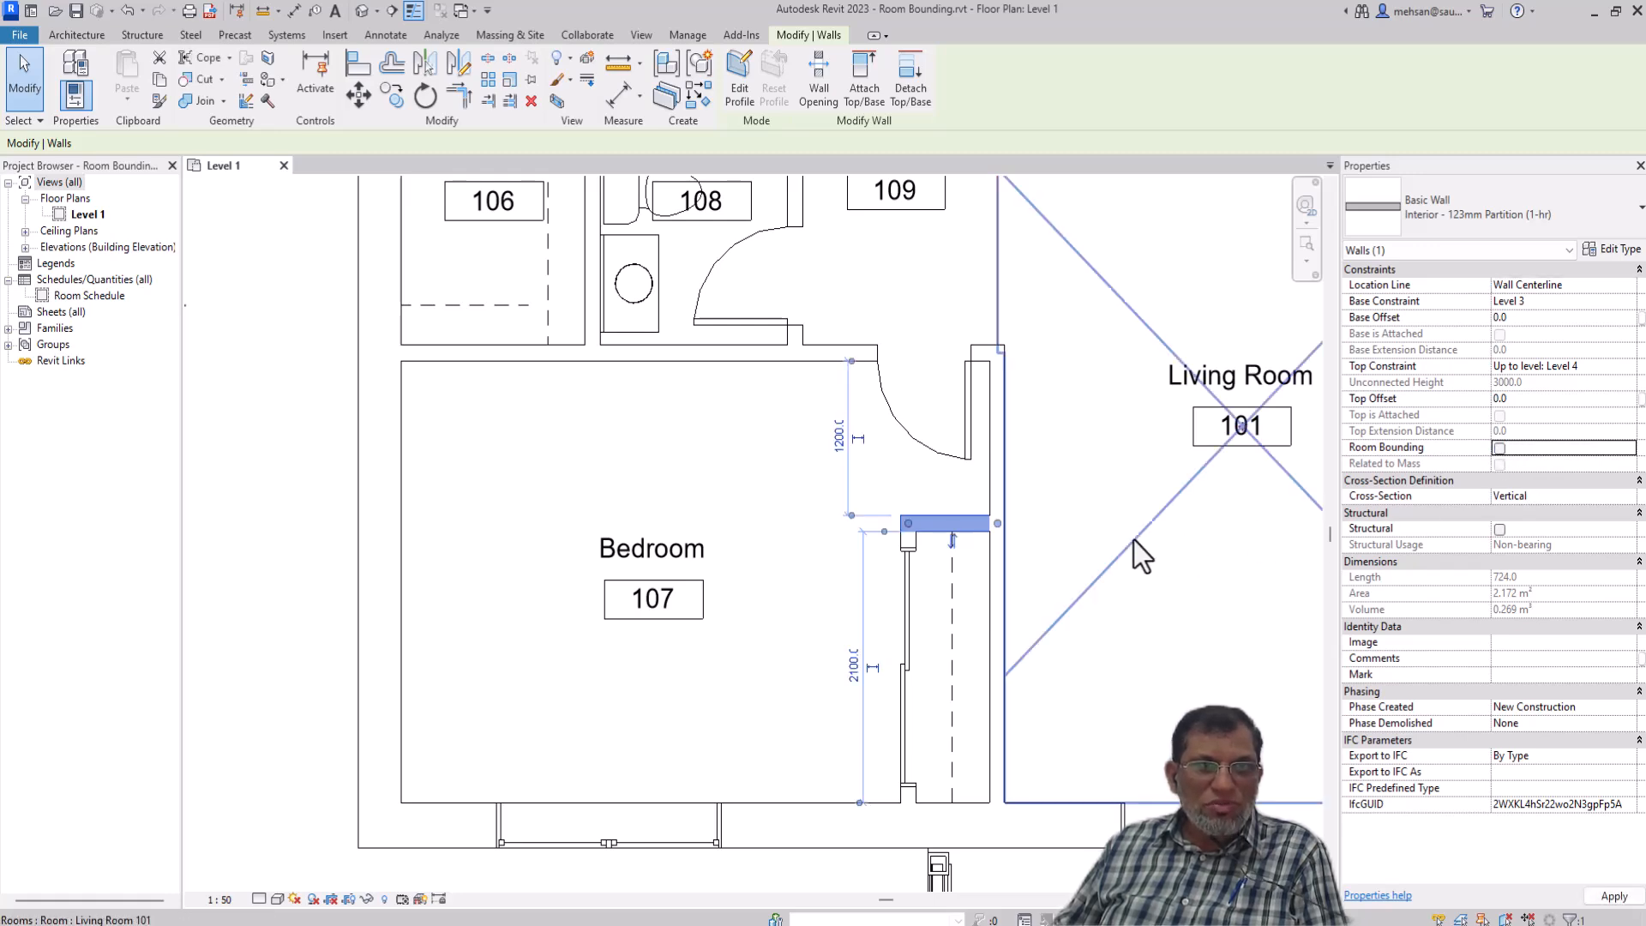
pyautogui.click(1140, 542)
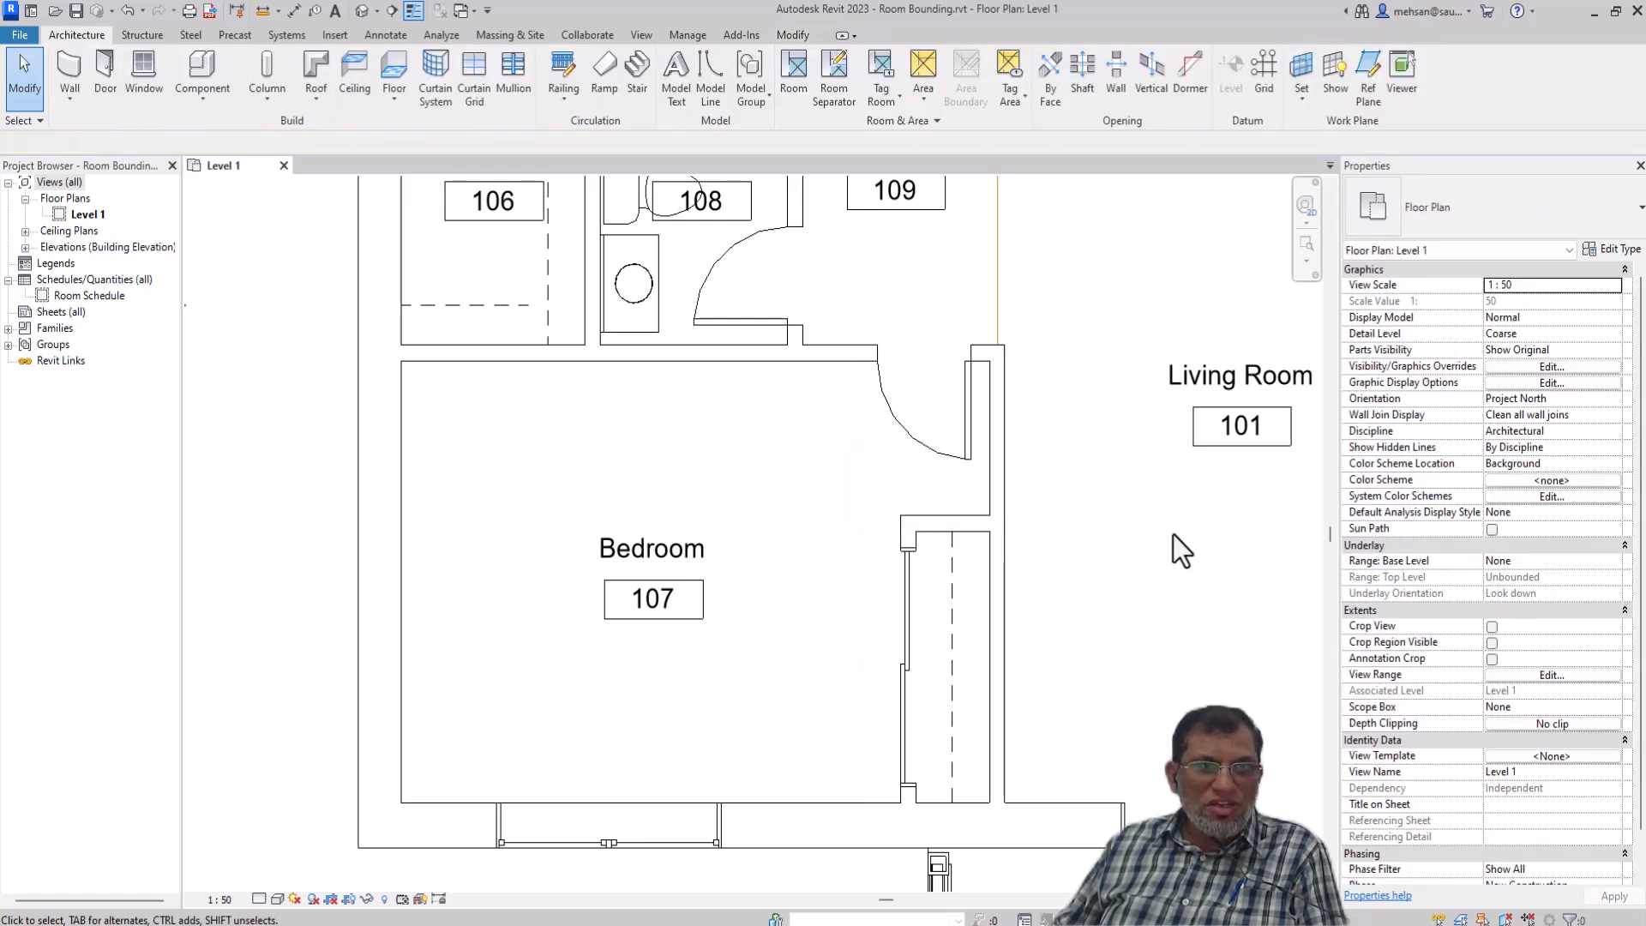
# Turn off Room Bounding for the closet's sliding-door wall and check the area of Bedroom 107
pyautogui.click(914, 538)
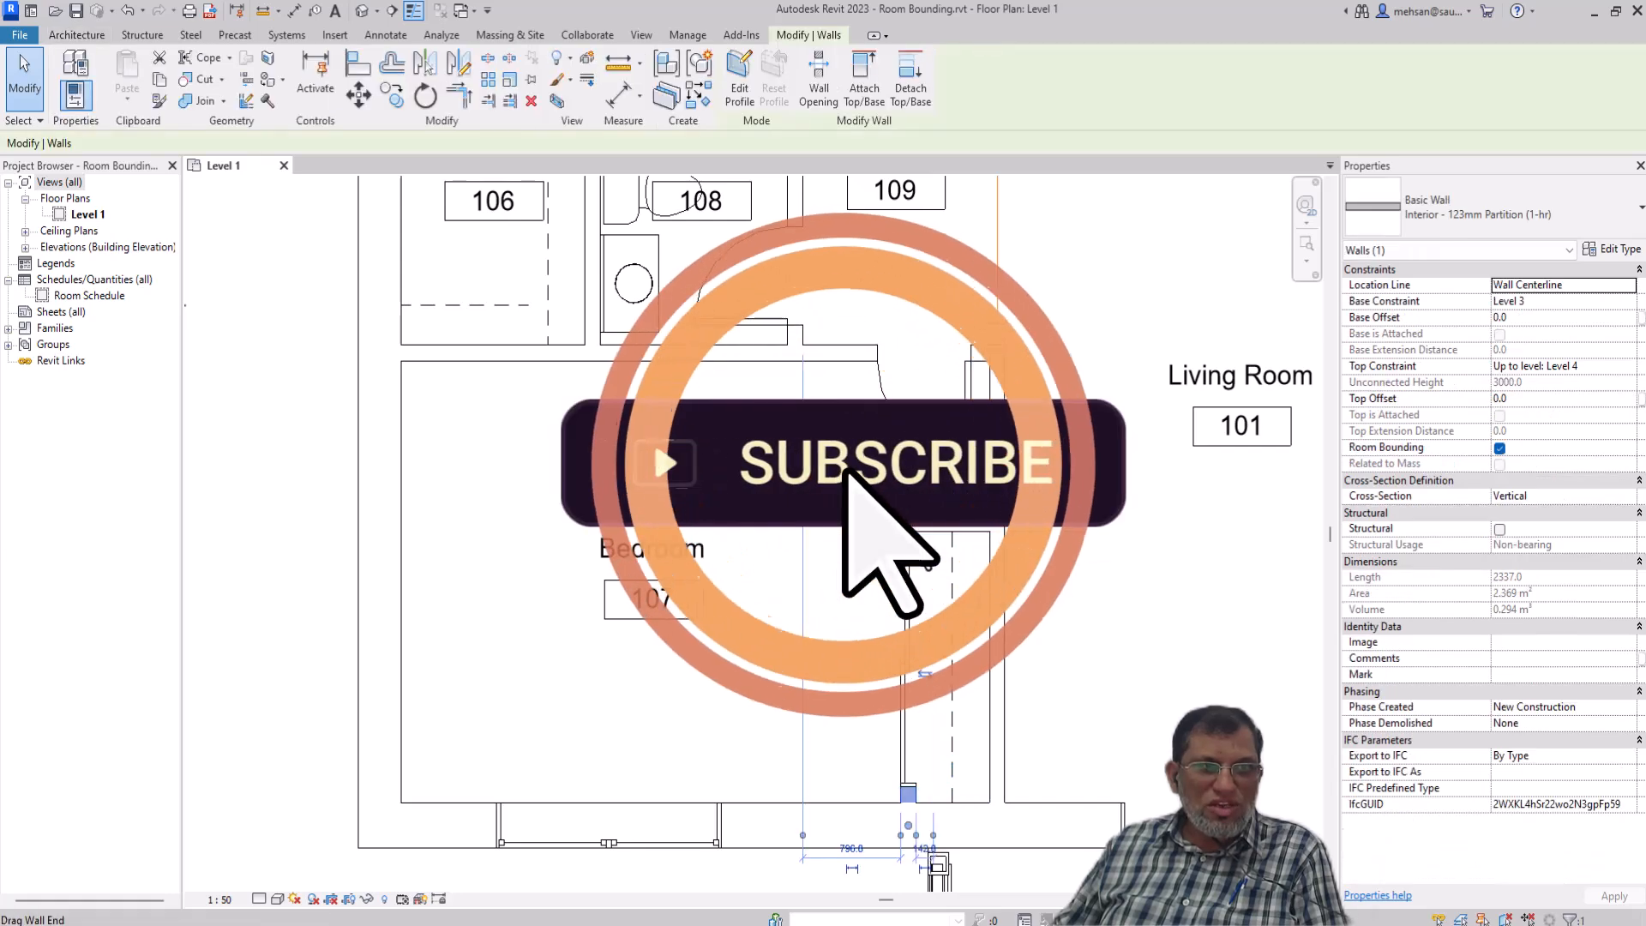
pyautogui.click(1500, 449)
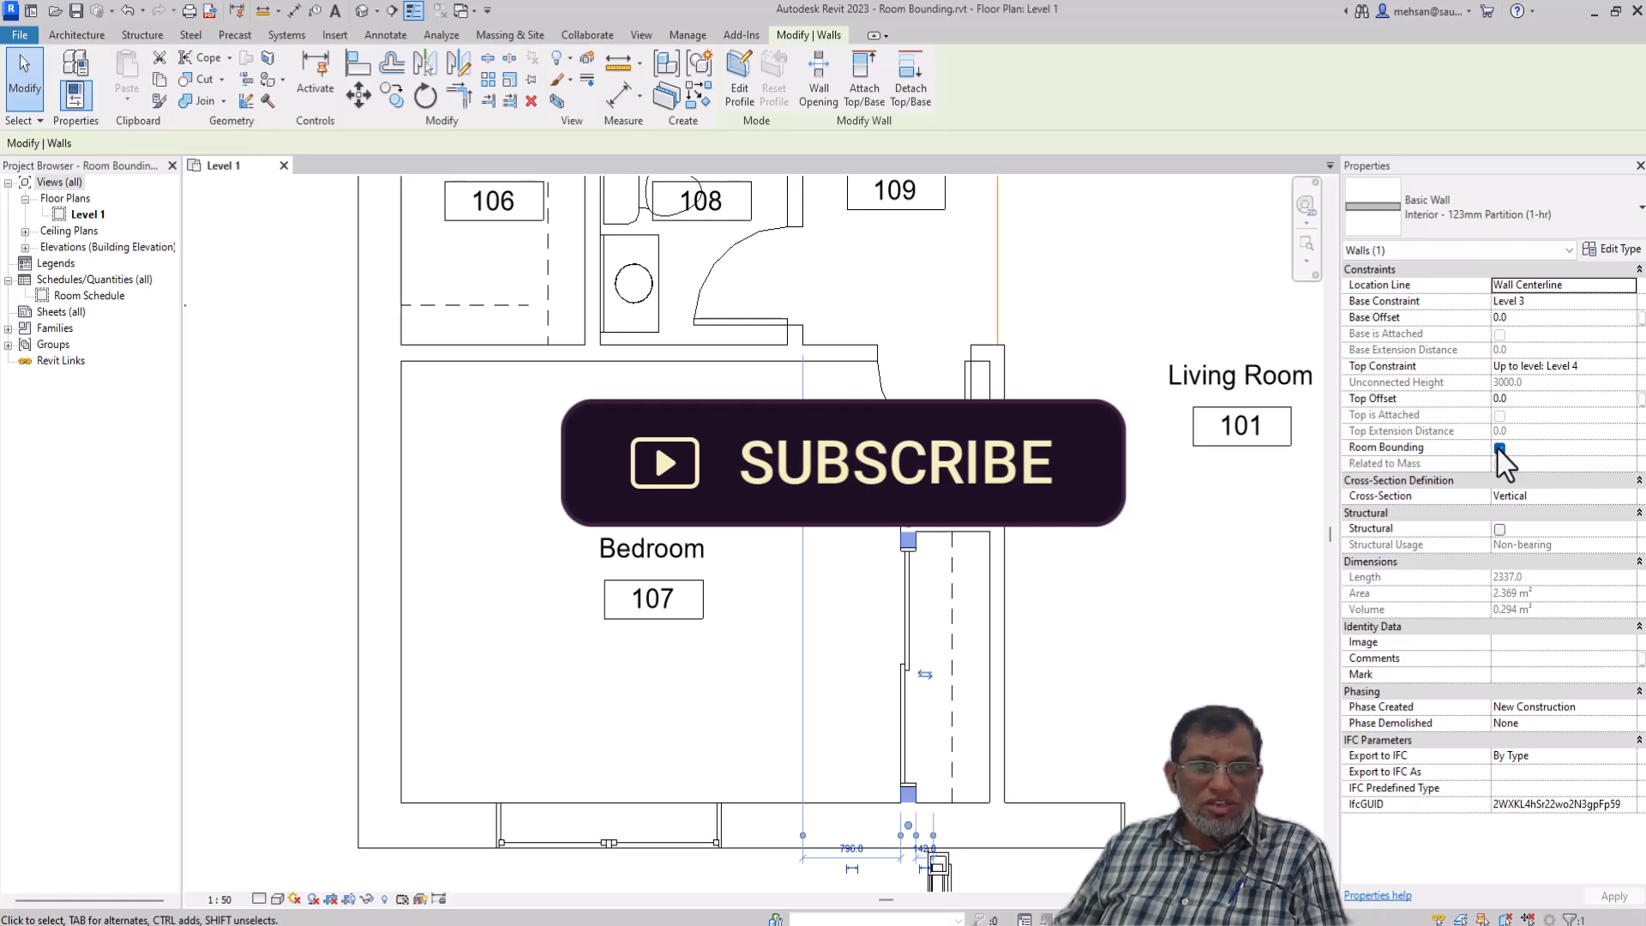
pyautogui.click(856, 590)
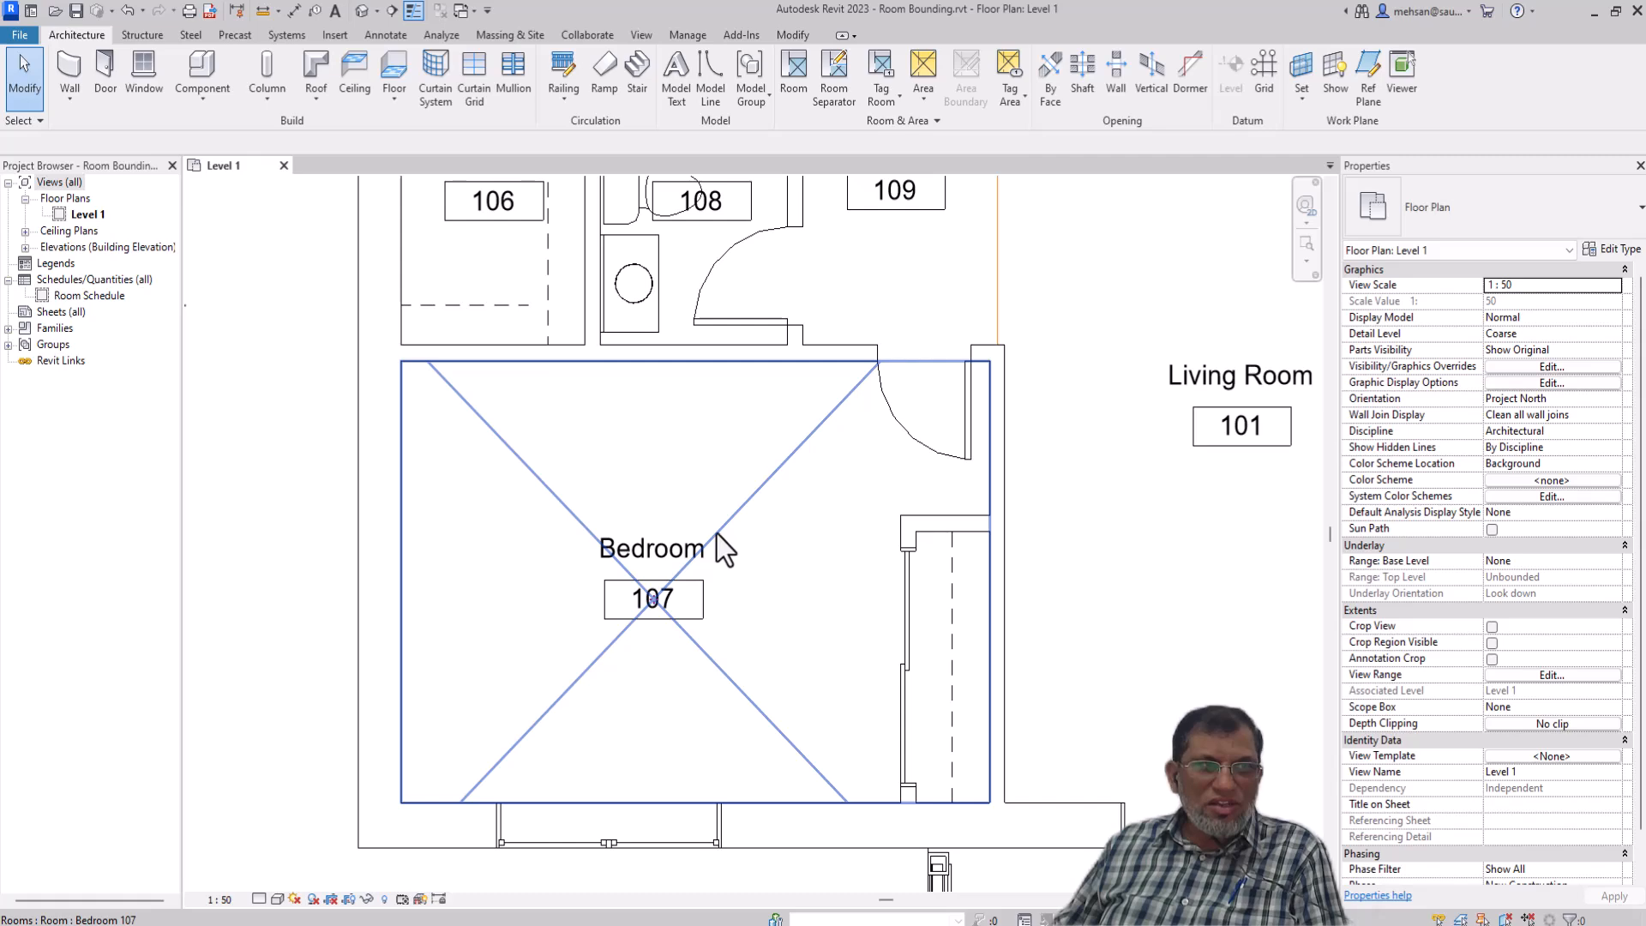
pyautogui.click(717, 534)
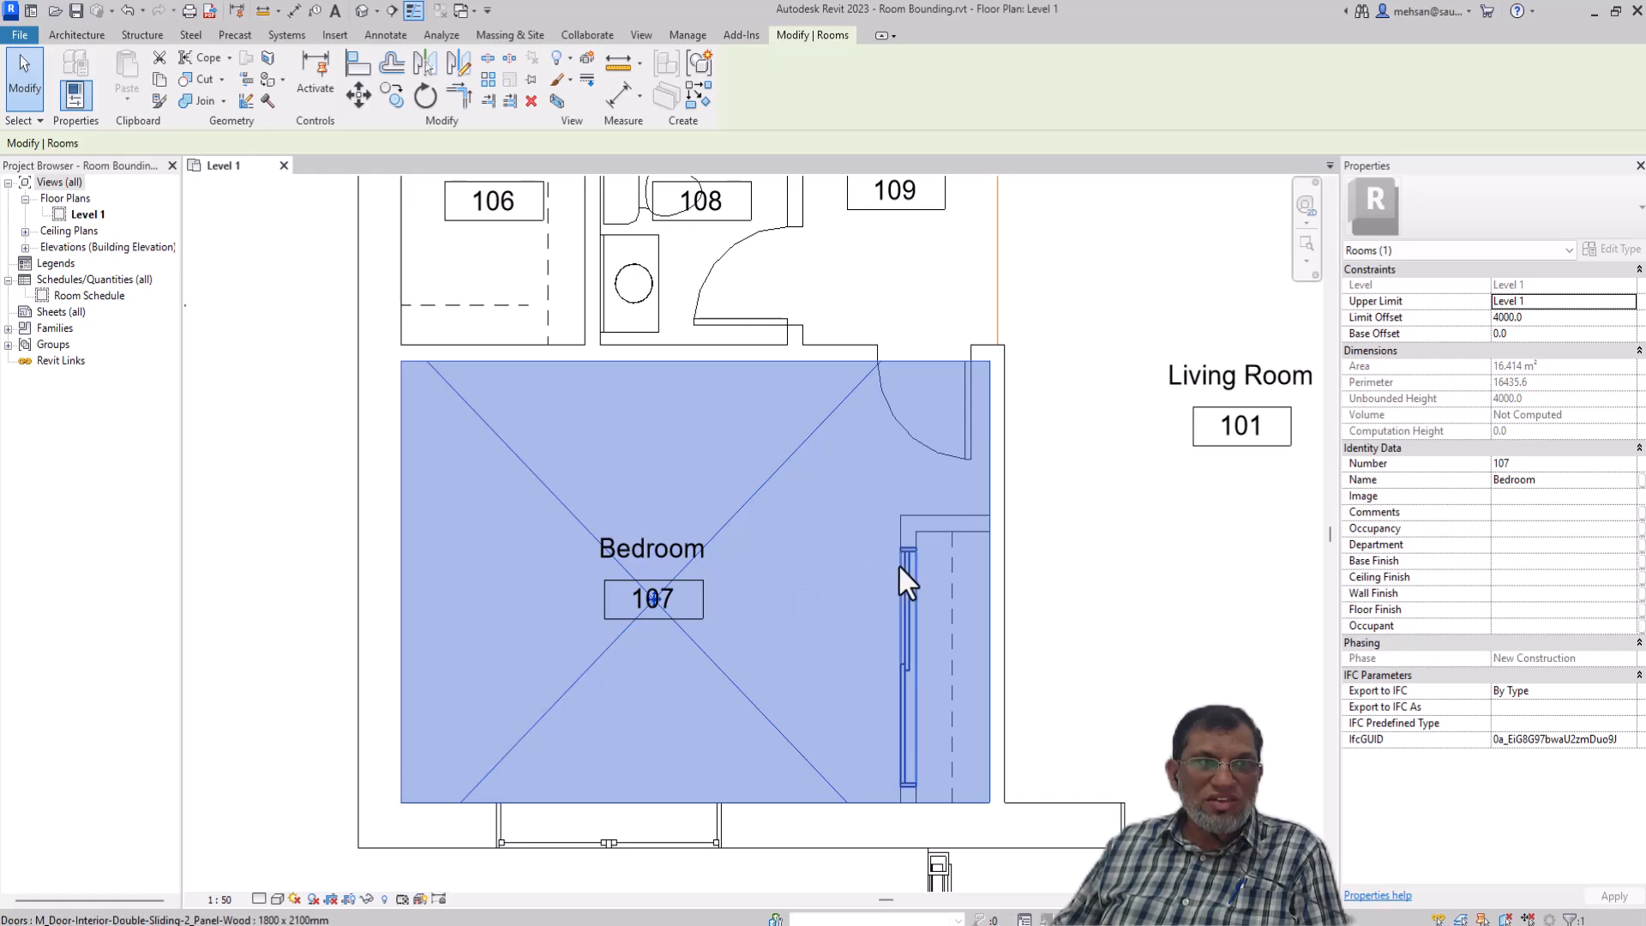
# Undo the Room Bounding changes on both closet walls and recheck the area of Bedroom 107
pyautogui.click(129, 11)
pyautogui.click(129, 11)
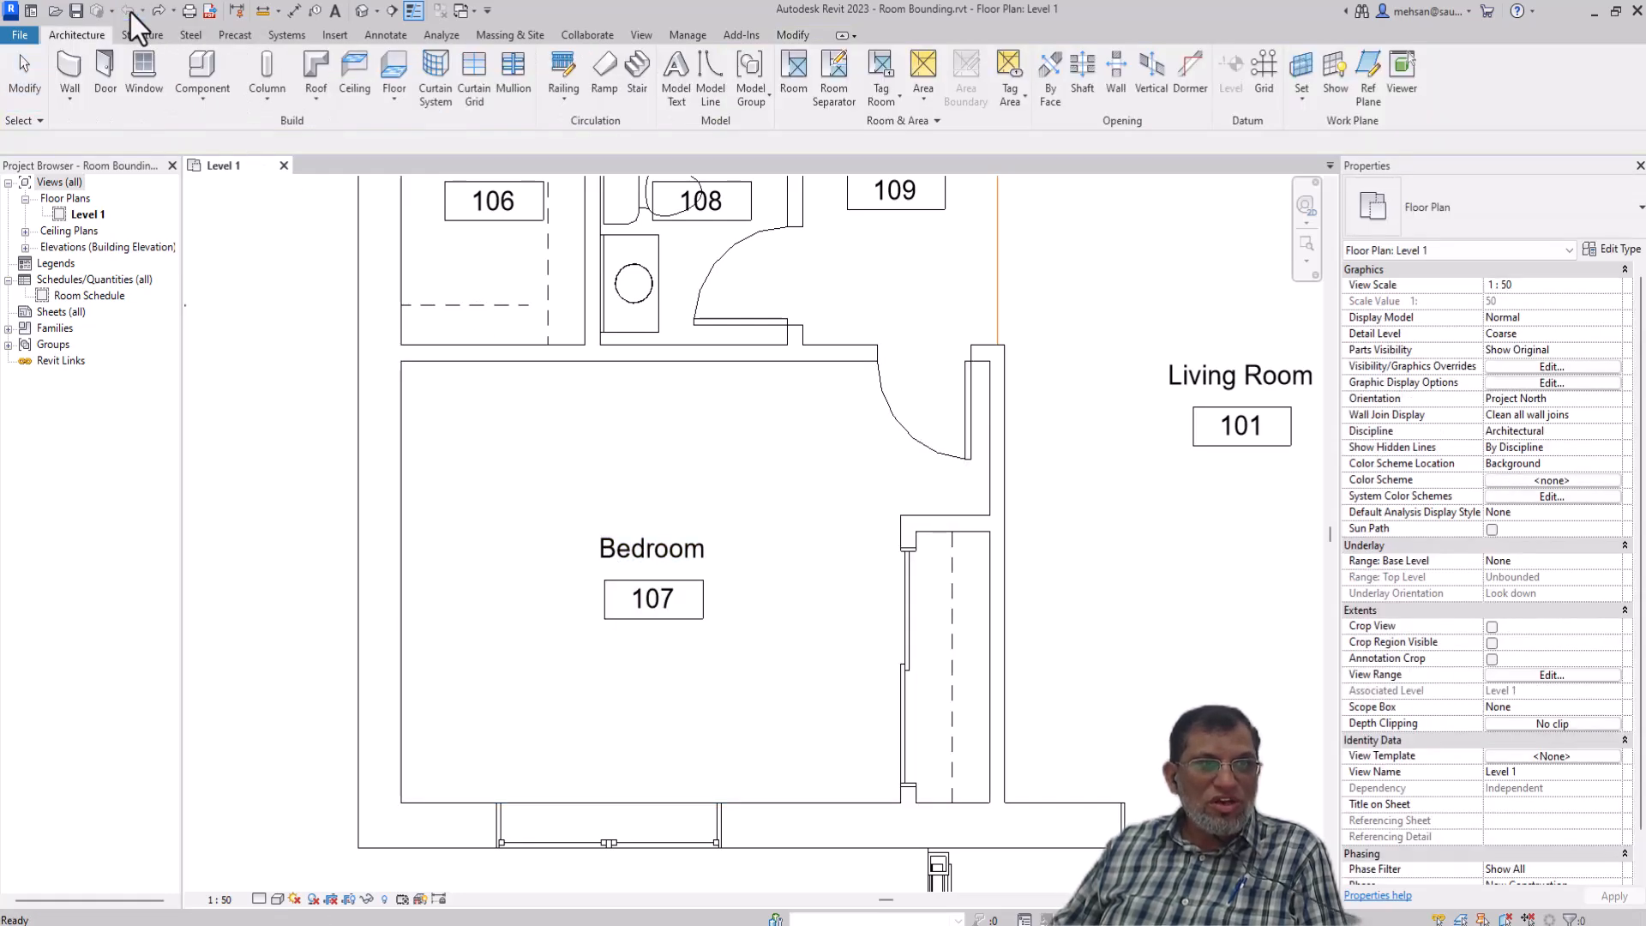
pyautogui.click(729, 521)
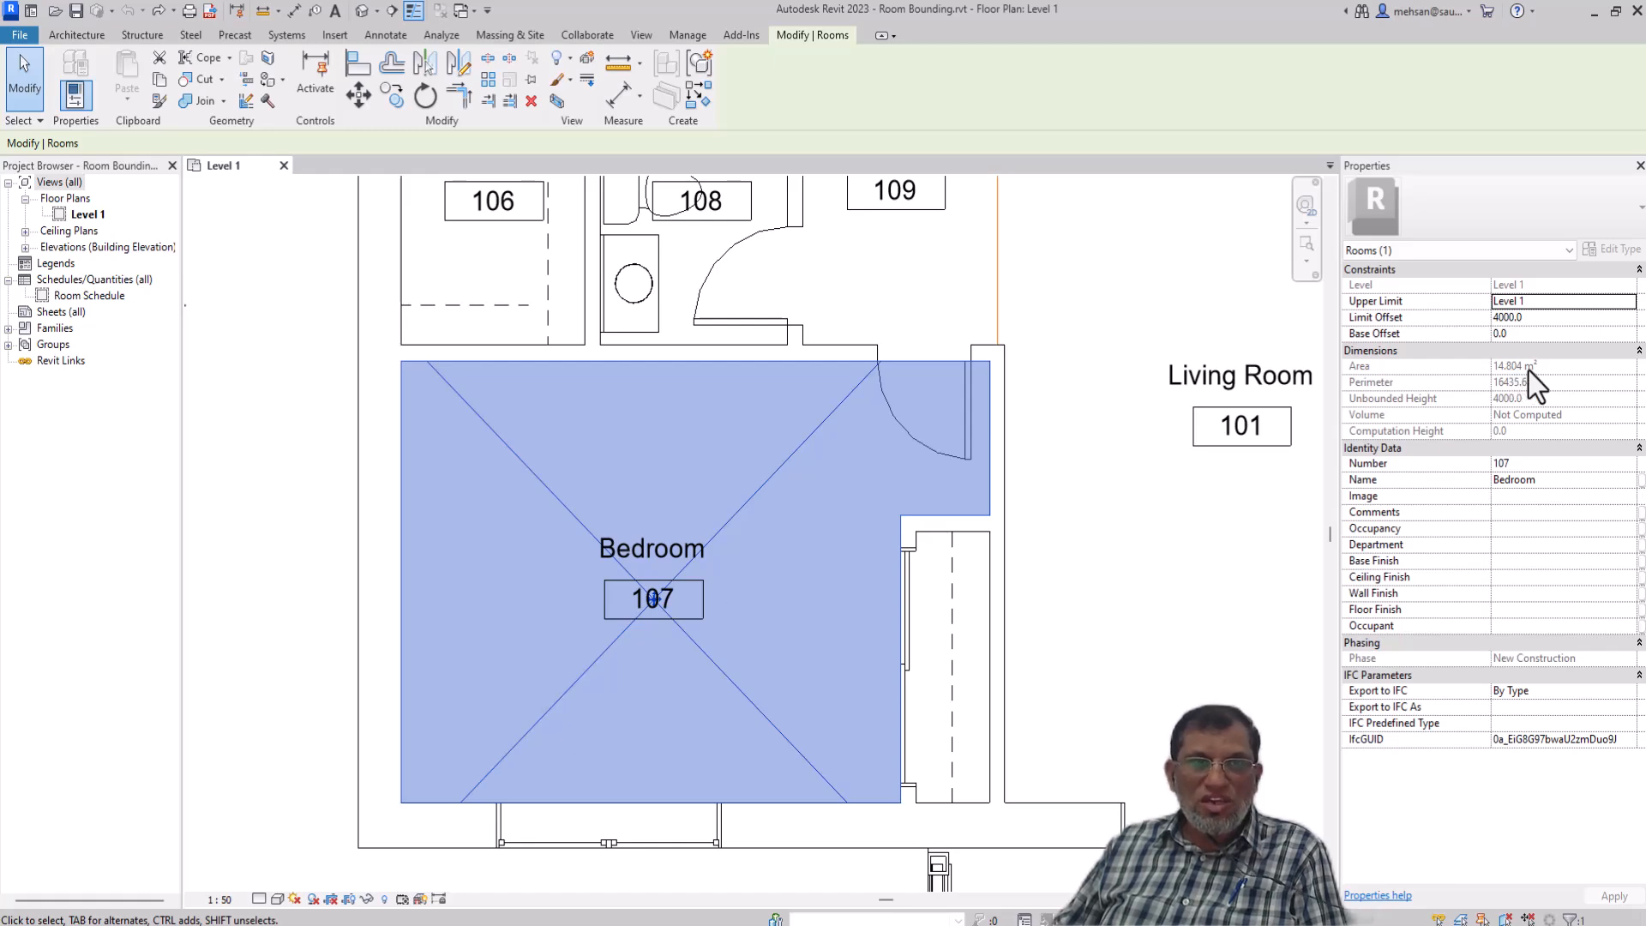
pyautogui.press('Escape')
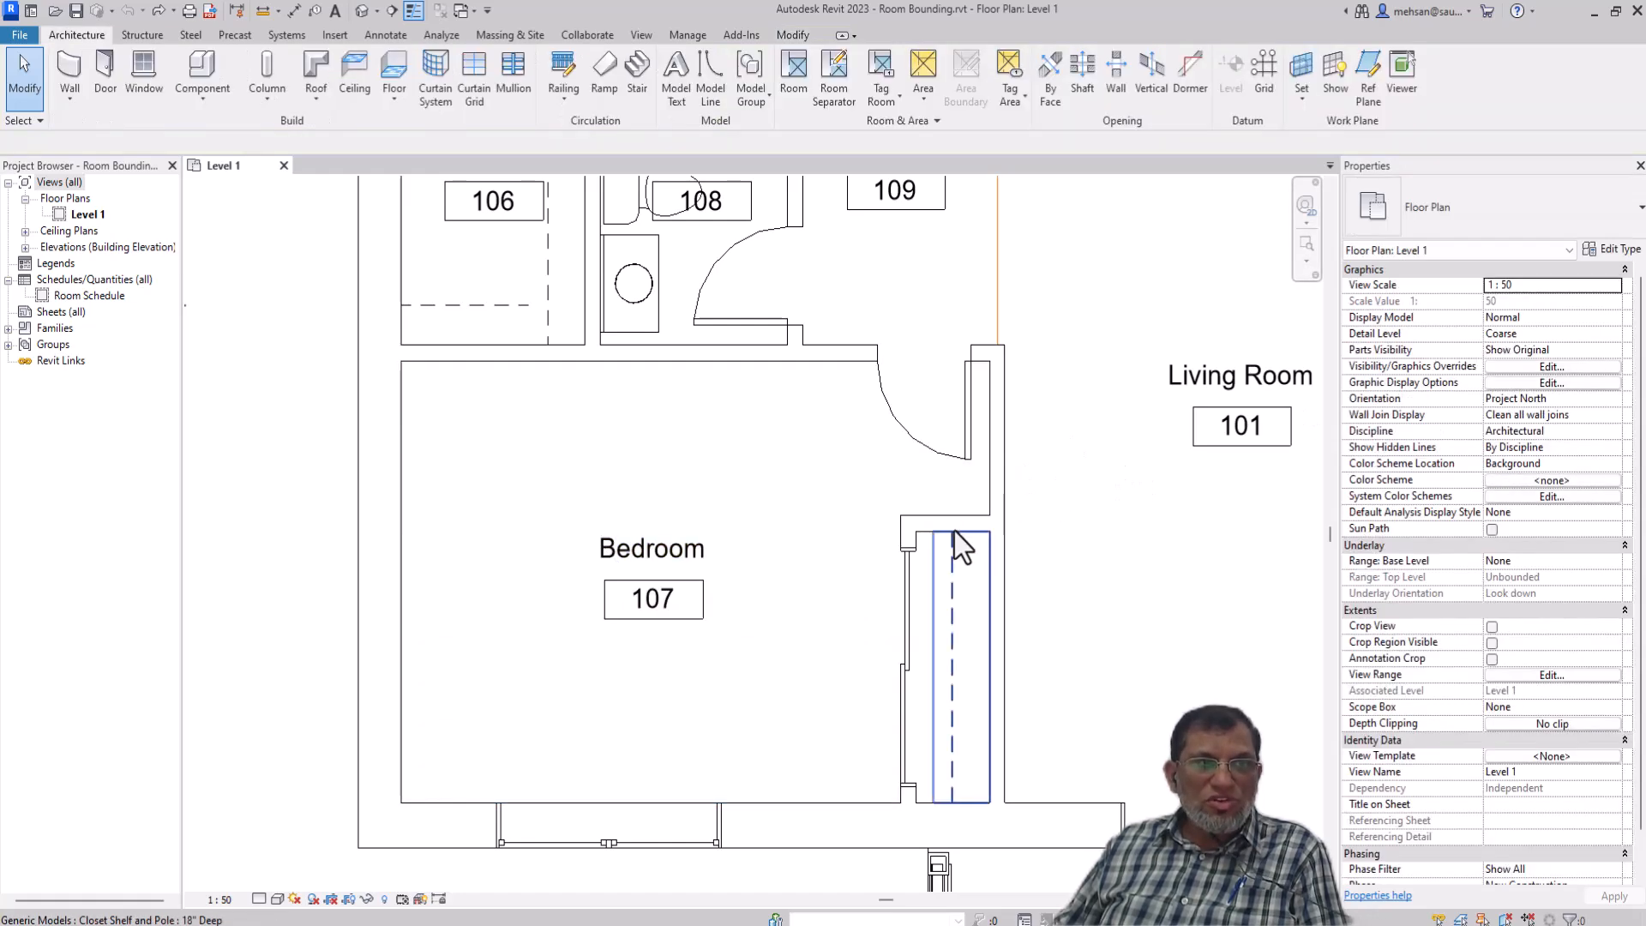
# Turn off Room Bounding for both the short end wall and the sliding-door wall of the Bedroom 107 closet
pyautogui.click(934, 518)
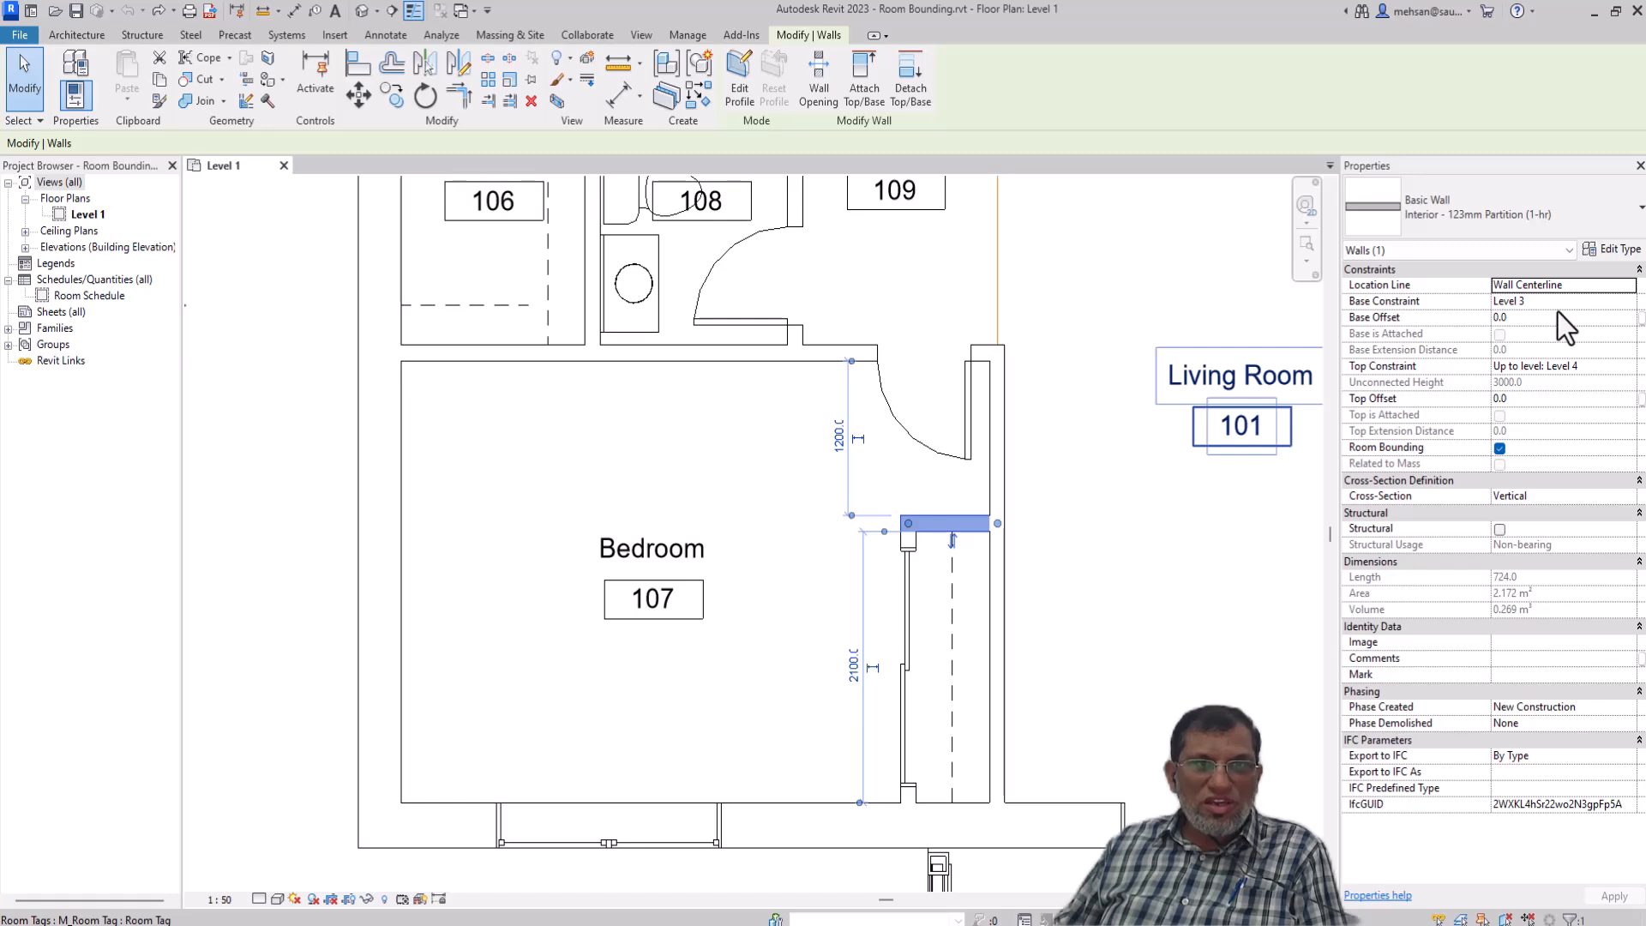
pyautogui.click(1500, 447)
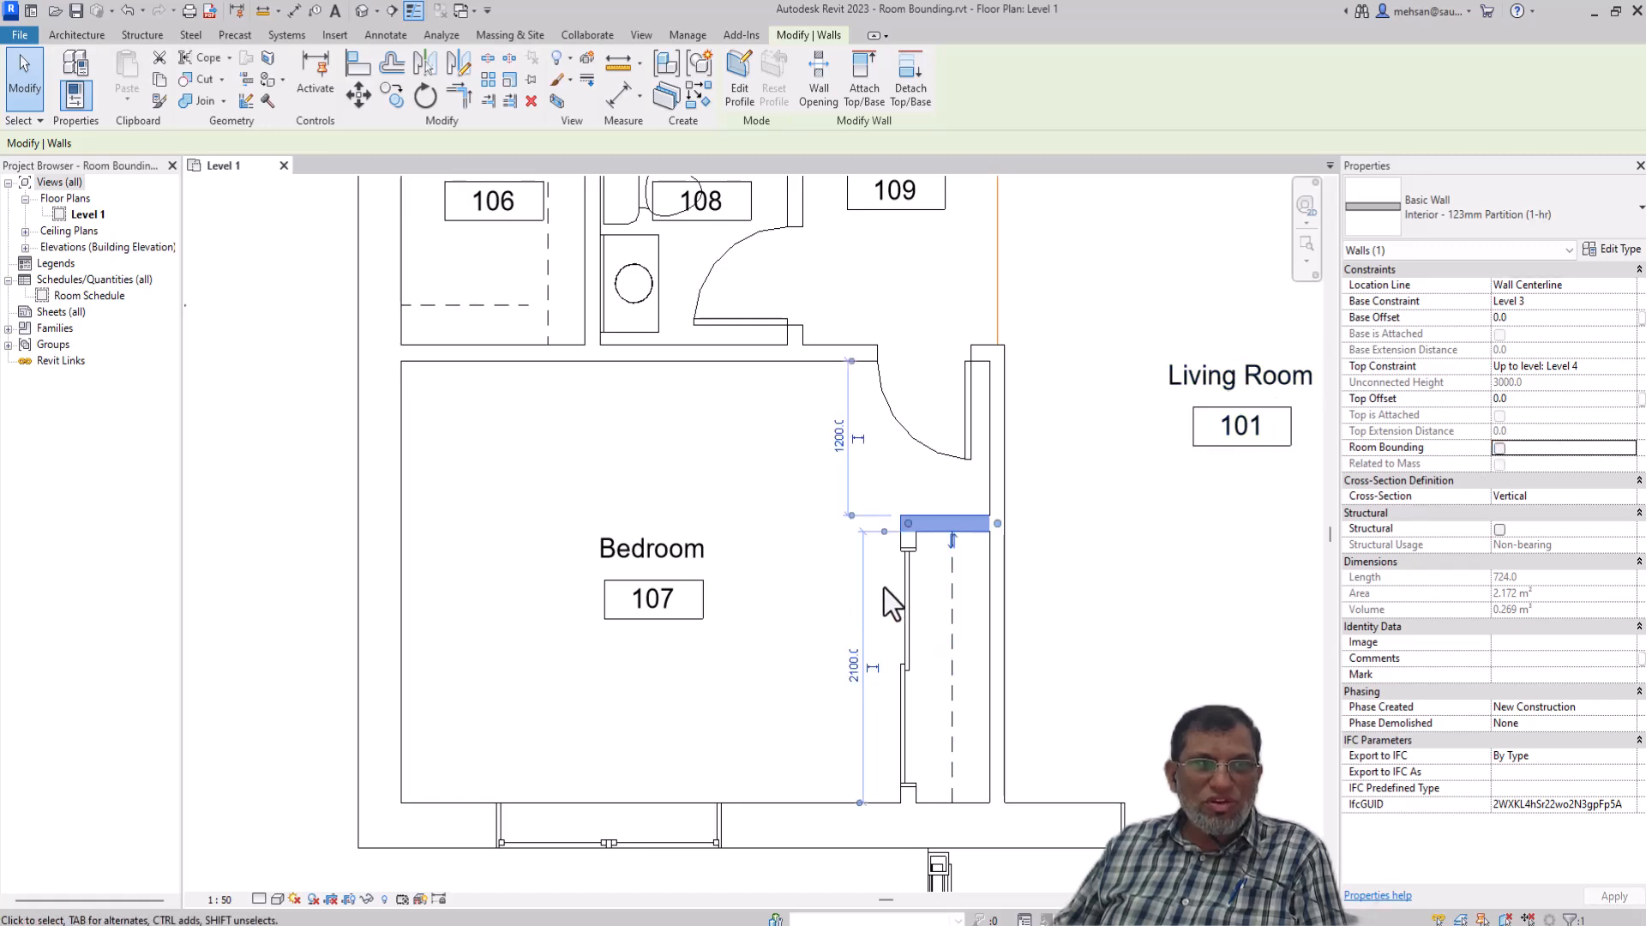
pyautogui.press('Escape')
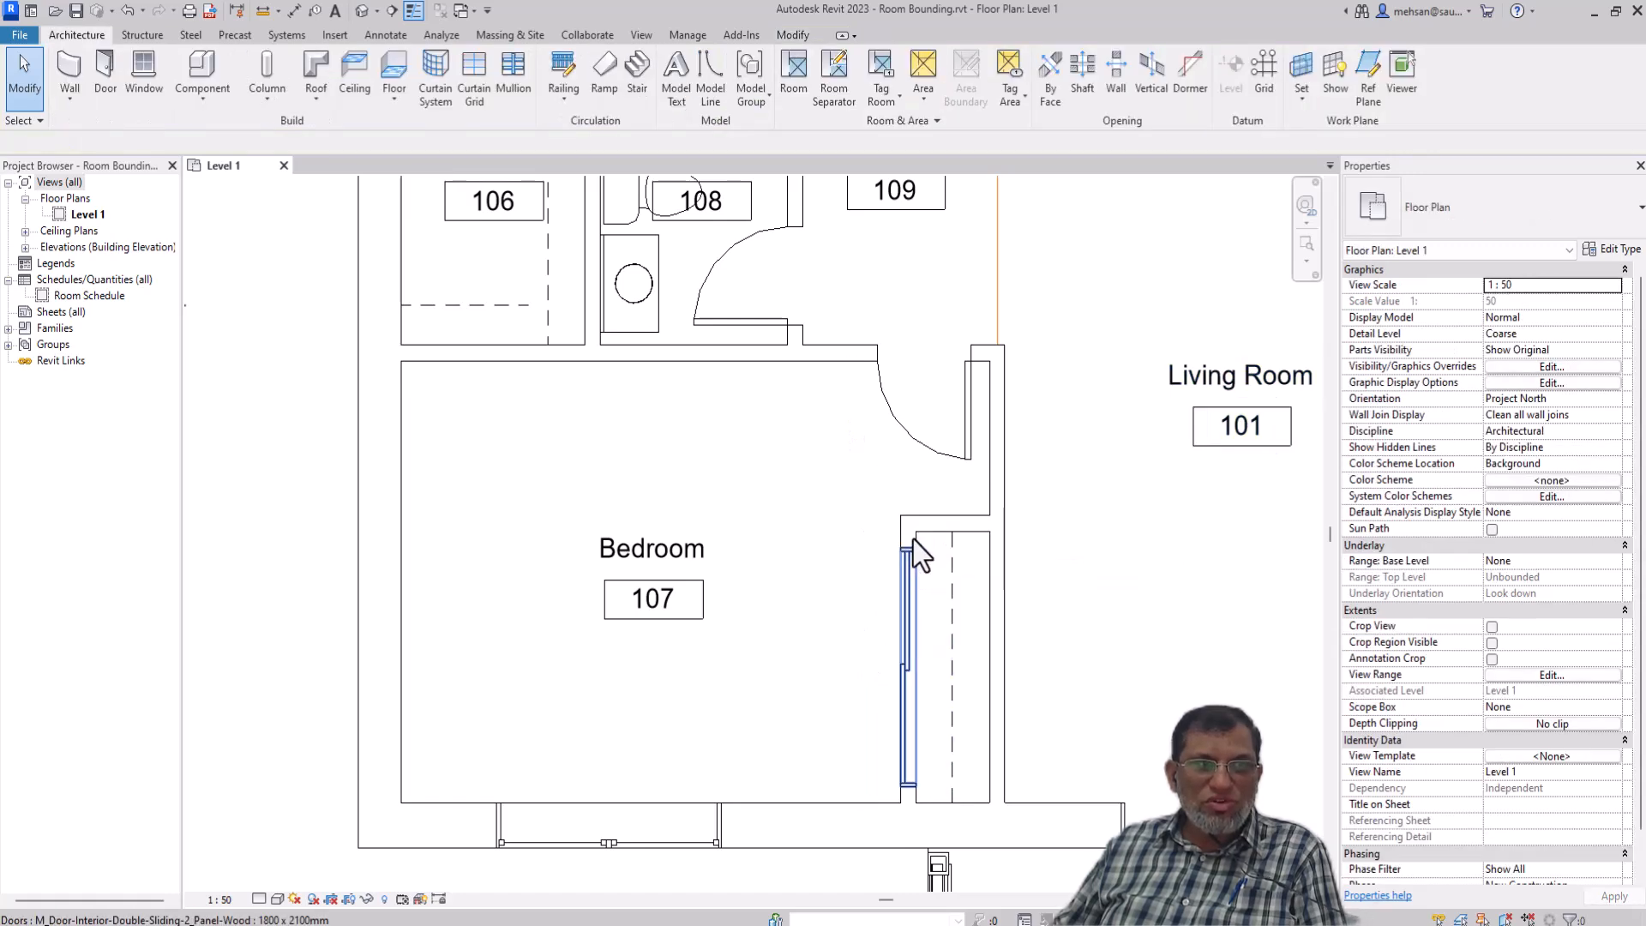
pyautogui.click(913, 537)
pyautogui.click(1499, 448)
pyautogui.press('Escape')
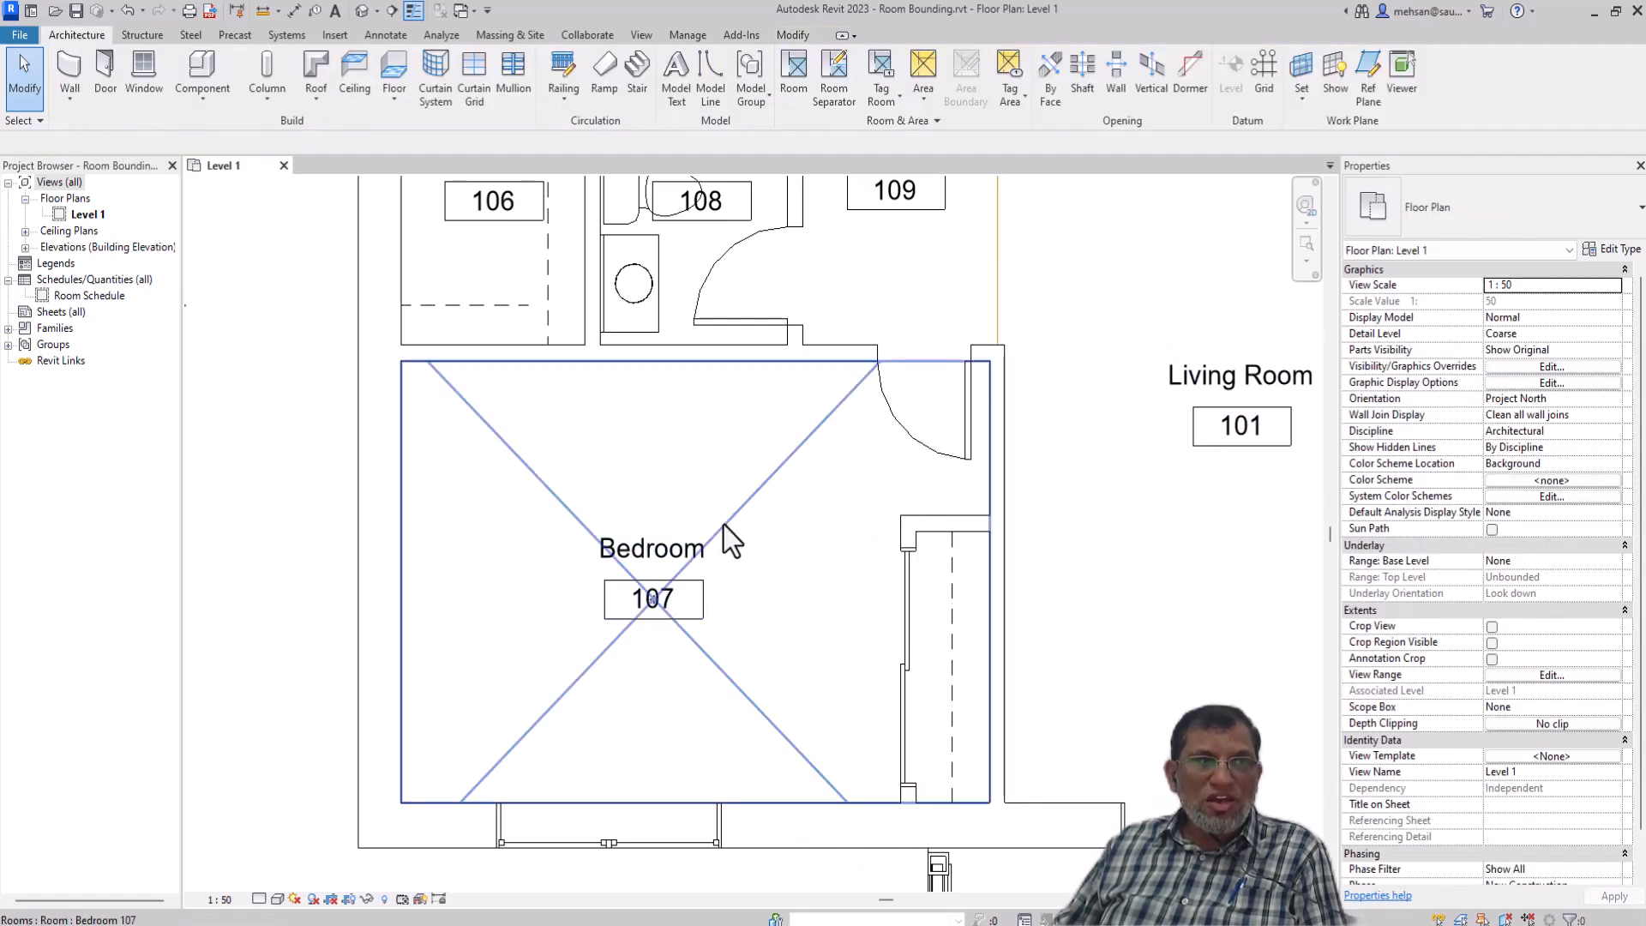
# Examine the area and boundary of Bedroom 107 with the closet space included
pyautogui.click(726, 526)
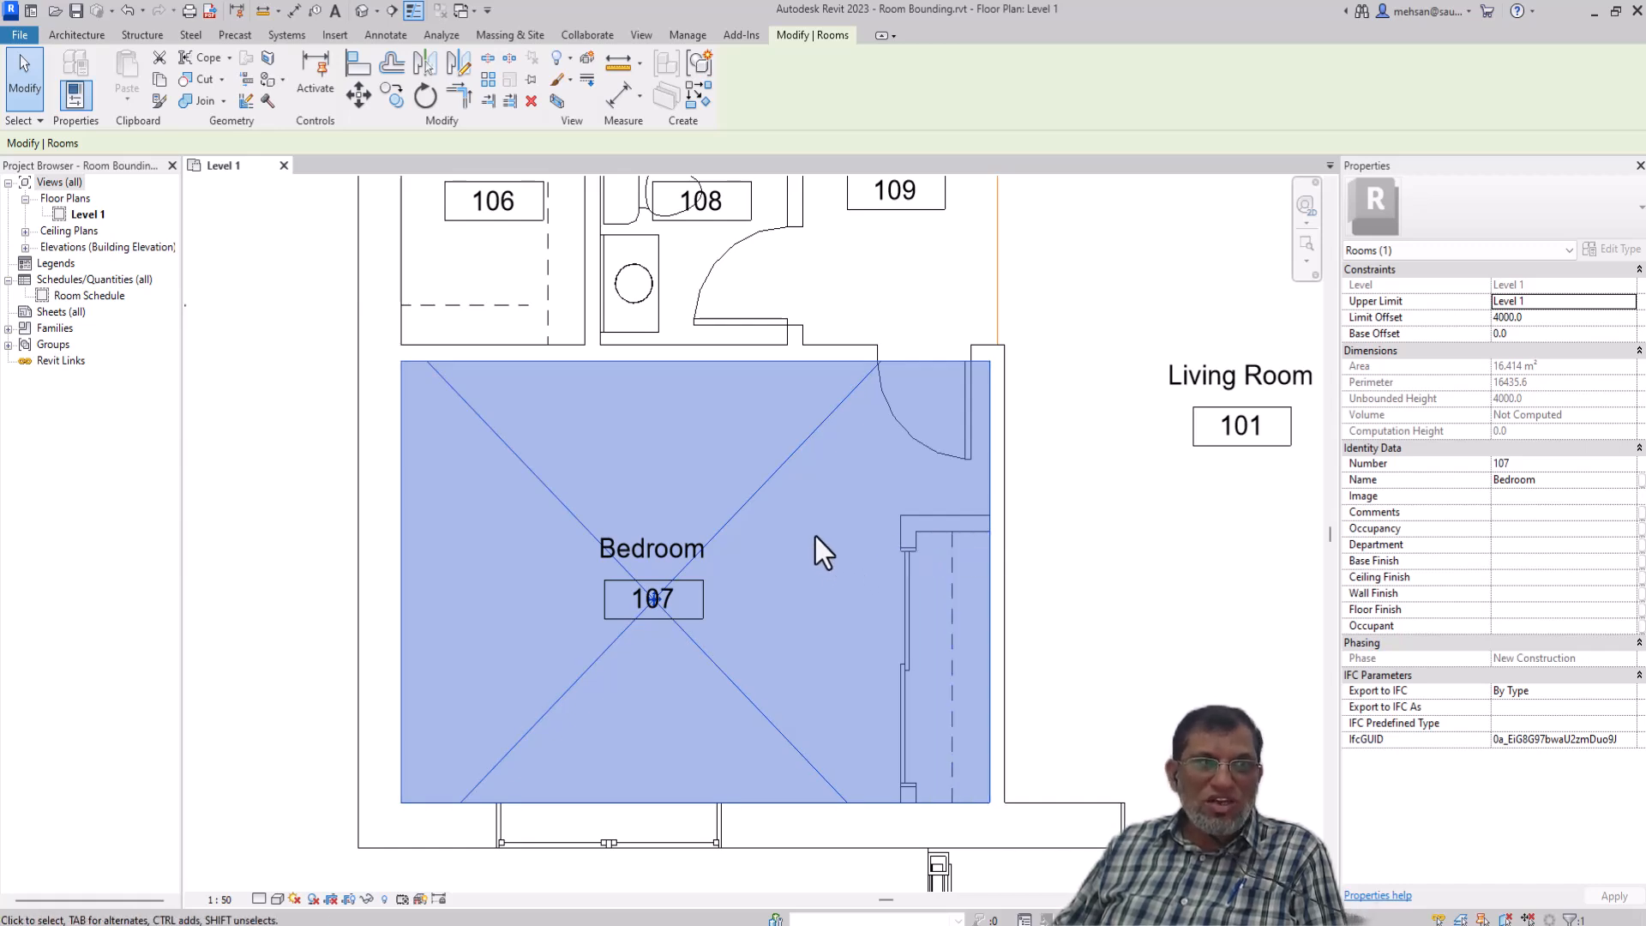
pyautogui.scroll(-3, 815, 536)
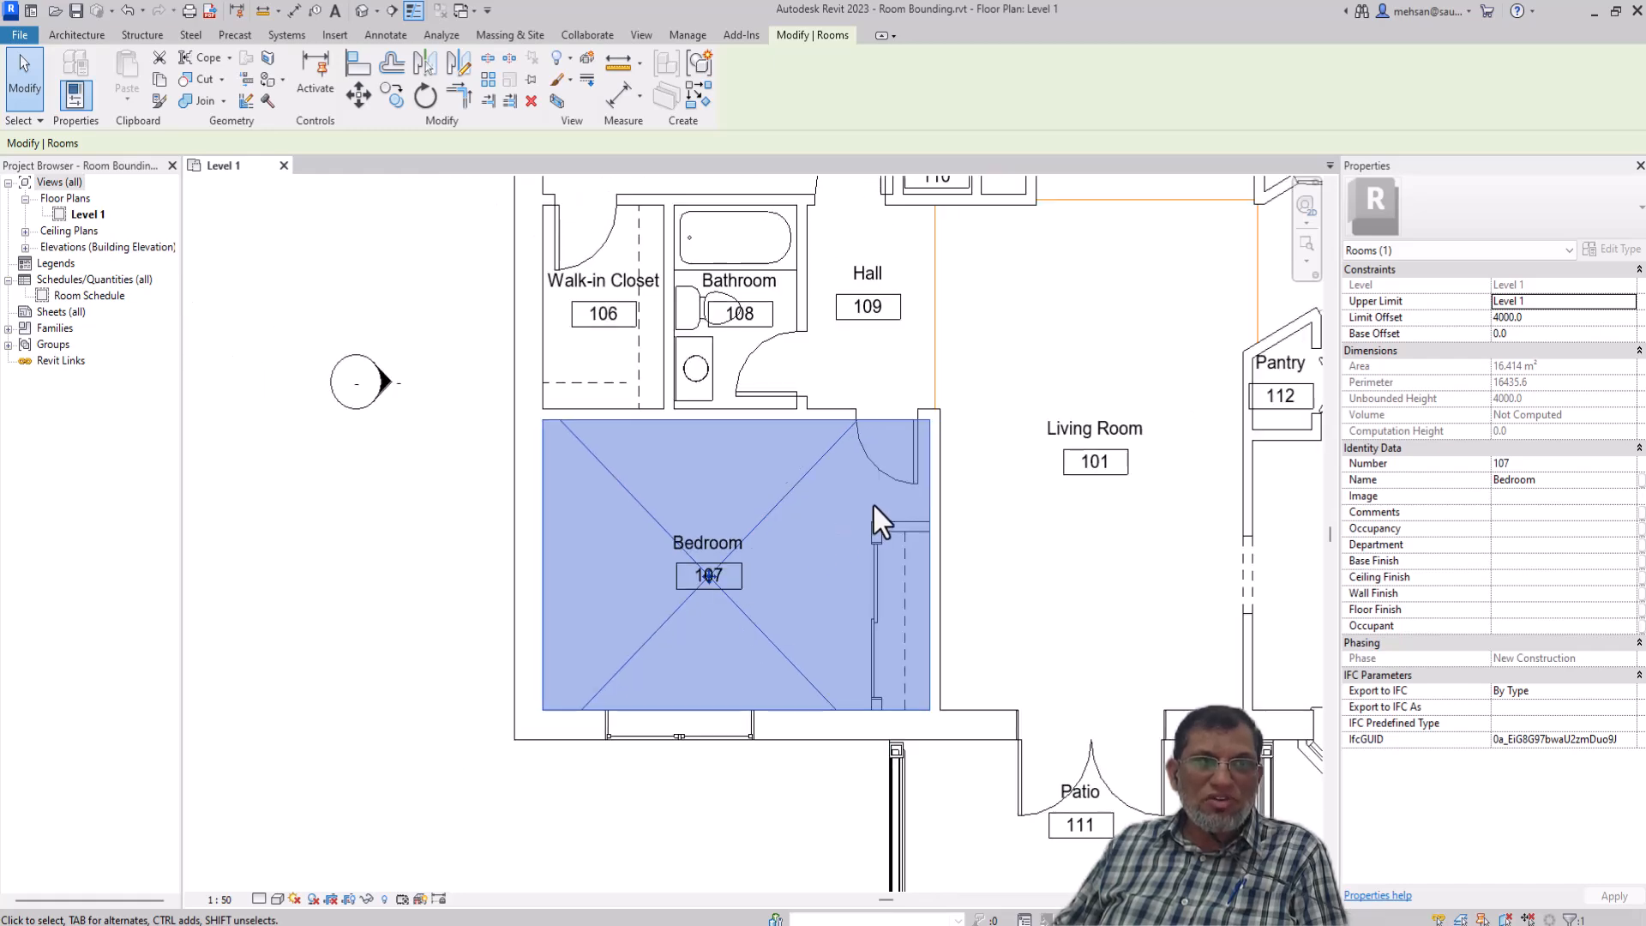
pyautogui.scroll(2, 860, 499)
pyautogui.scroll(-1, 821, 515)
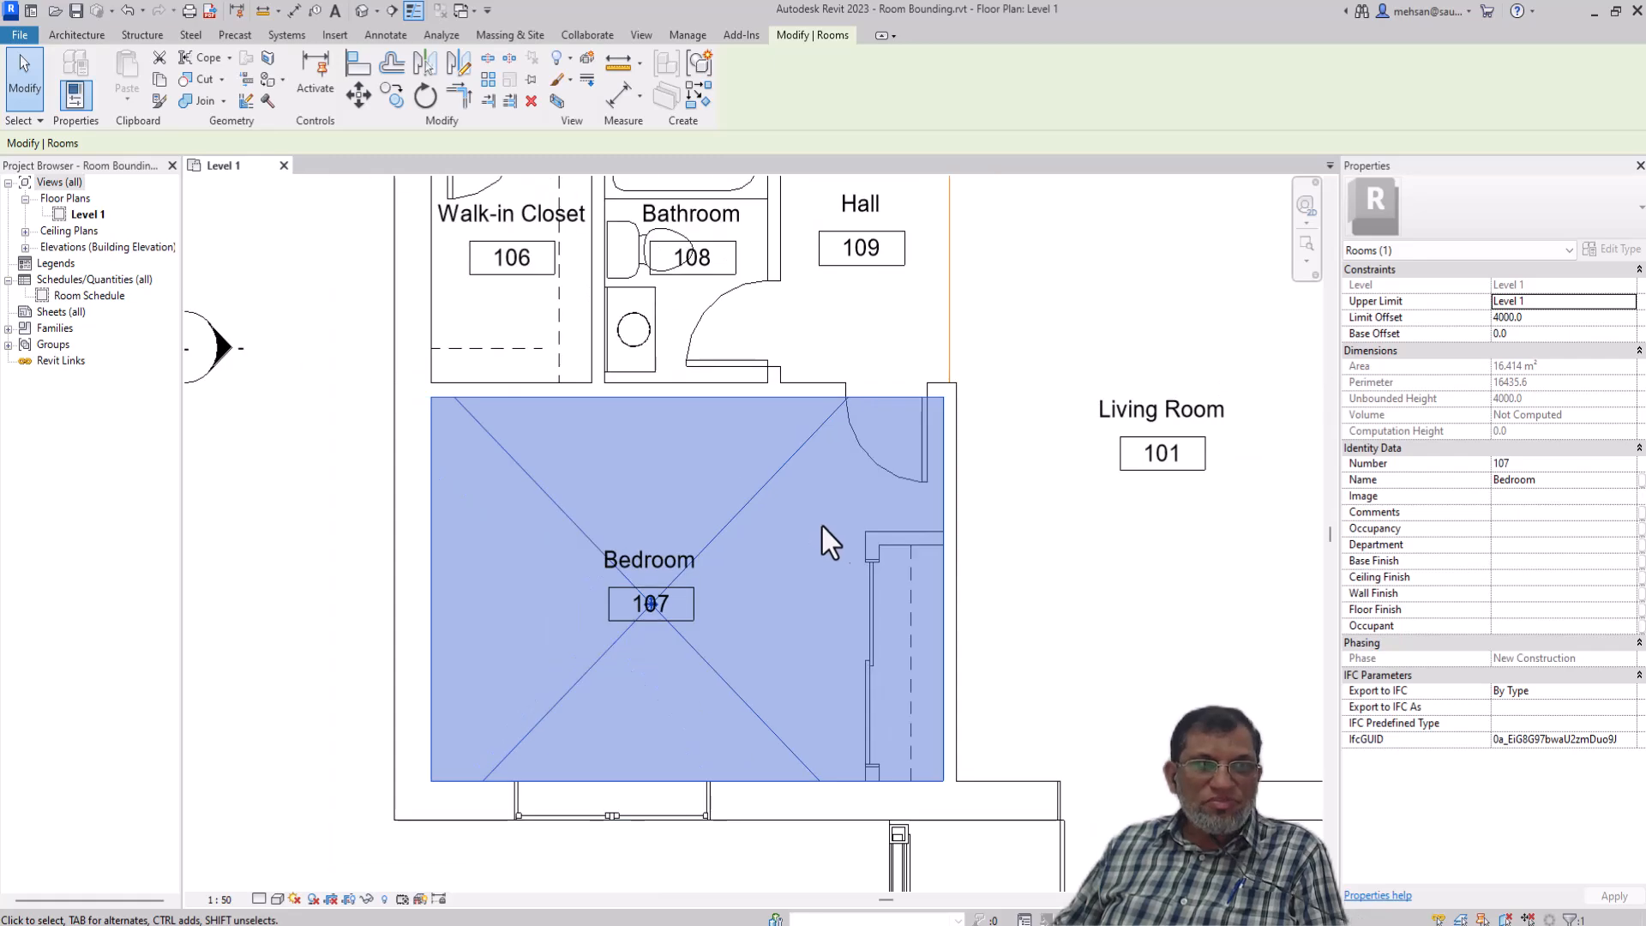
pyautogui.scroll(-3, 858, 520)
pyautogui.scroll(1, 943, 521)
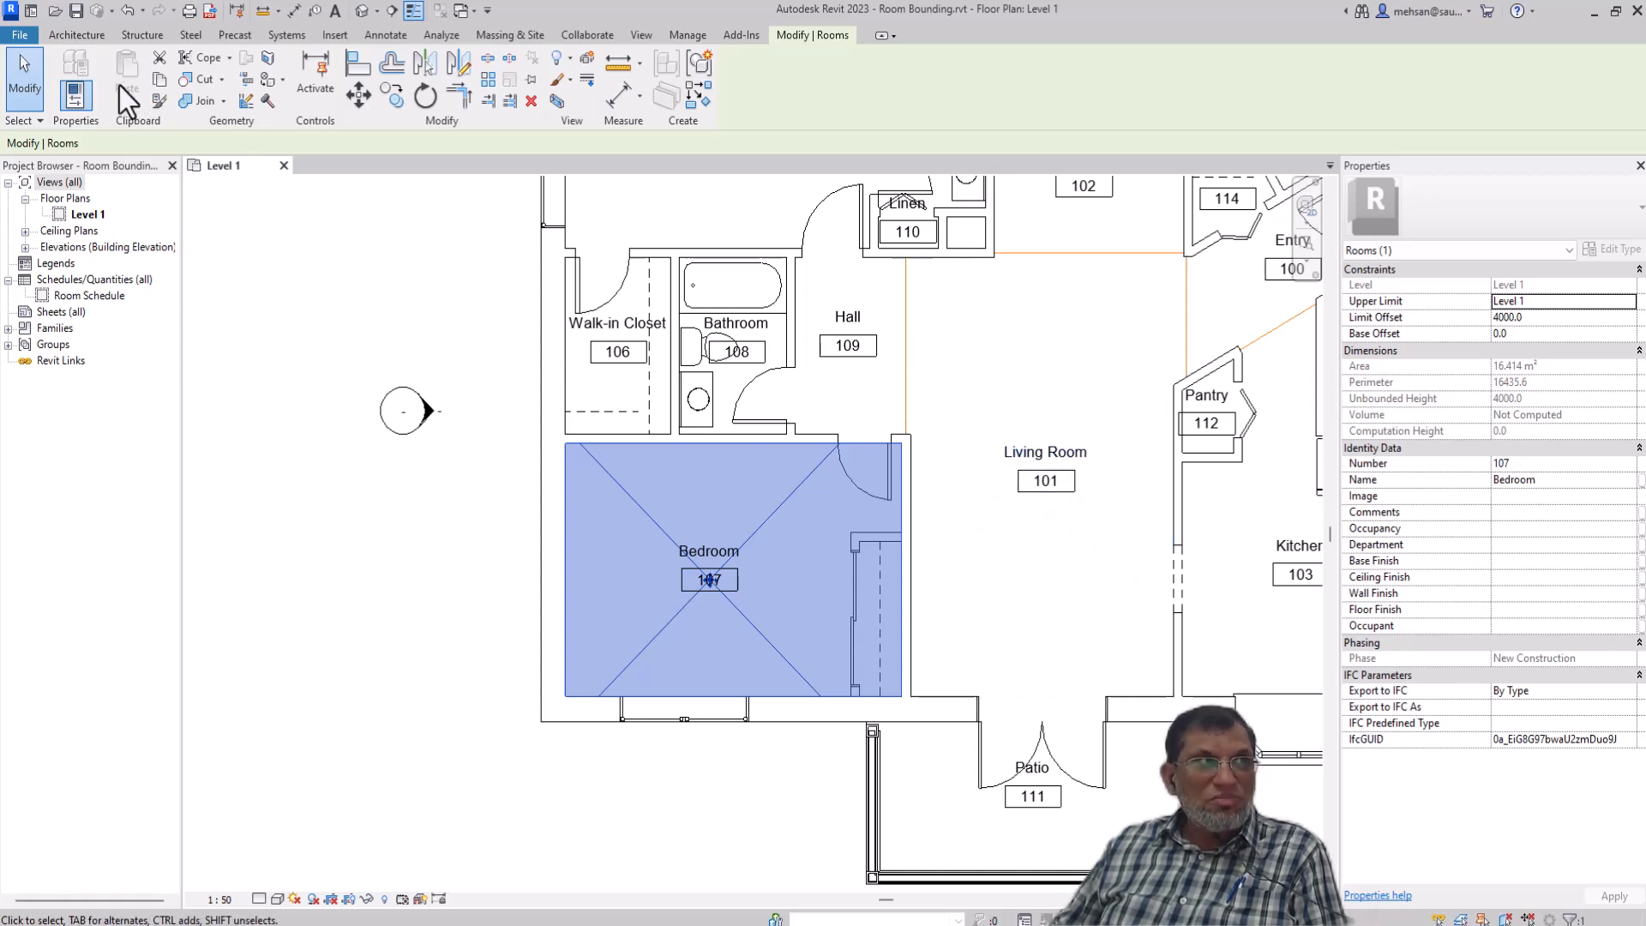
# Draw a horizontal Generic - 200mm wall about 1500 mm long in the Living Room, just above its room tag
pyautogui.click(76, 34)
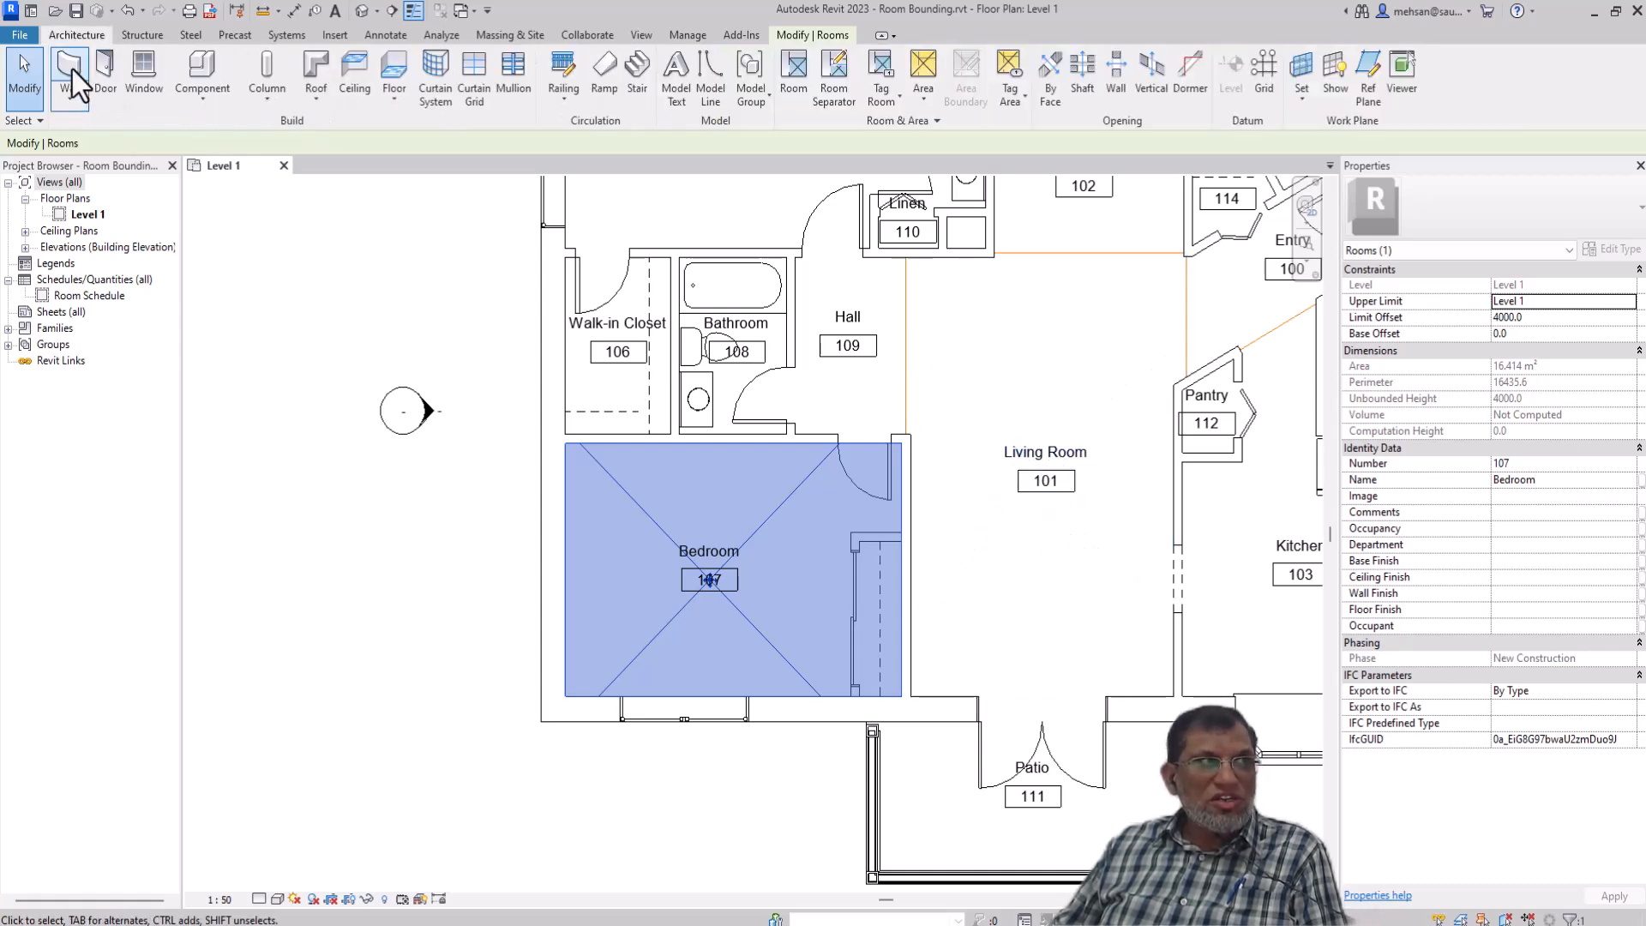
pyautogui.click(72, 69)
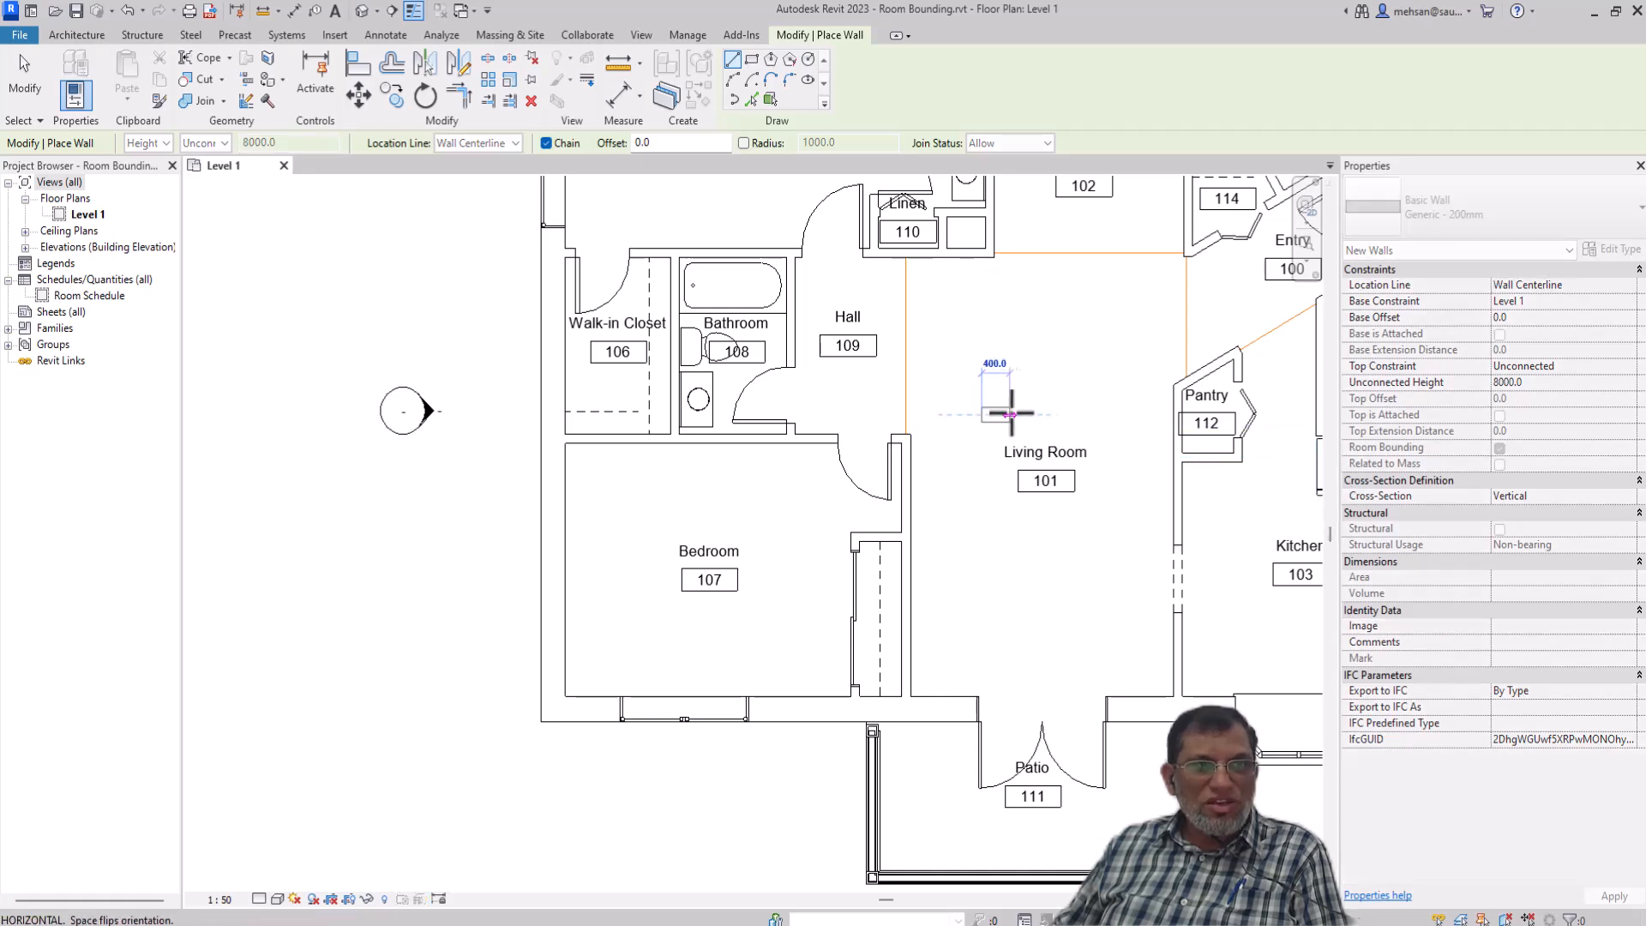
pyautogui.click(1087, 415)
pyautogui.press('Escape')
pyautogui.press('Escape')
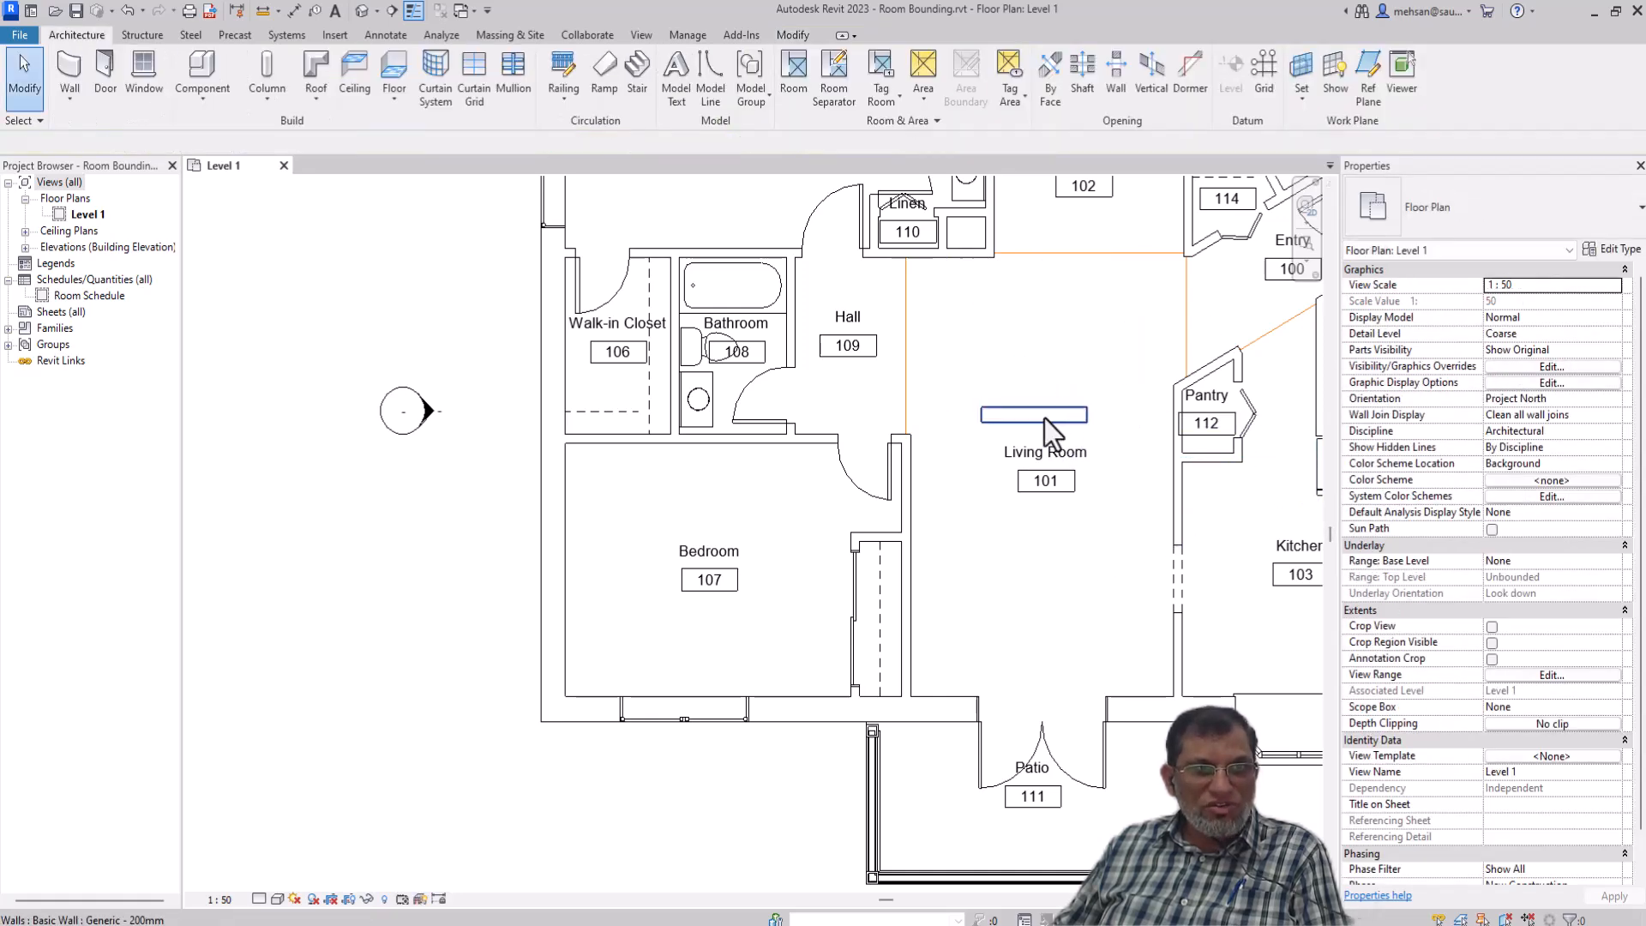
pyautogui.click(1037, 413)
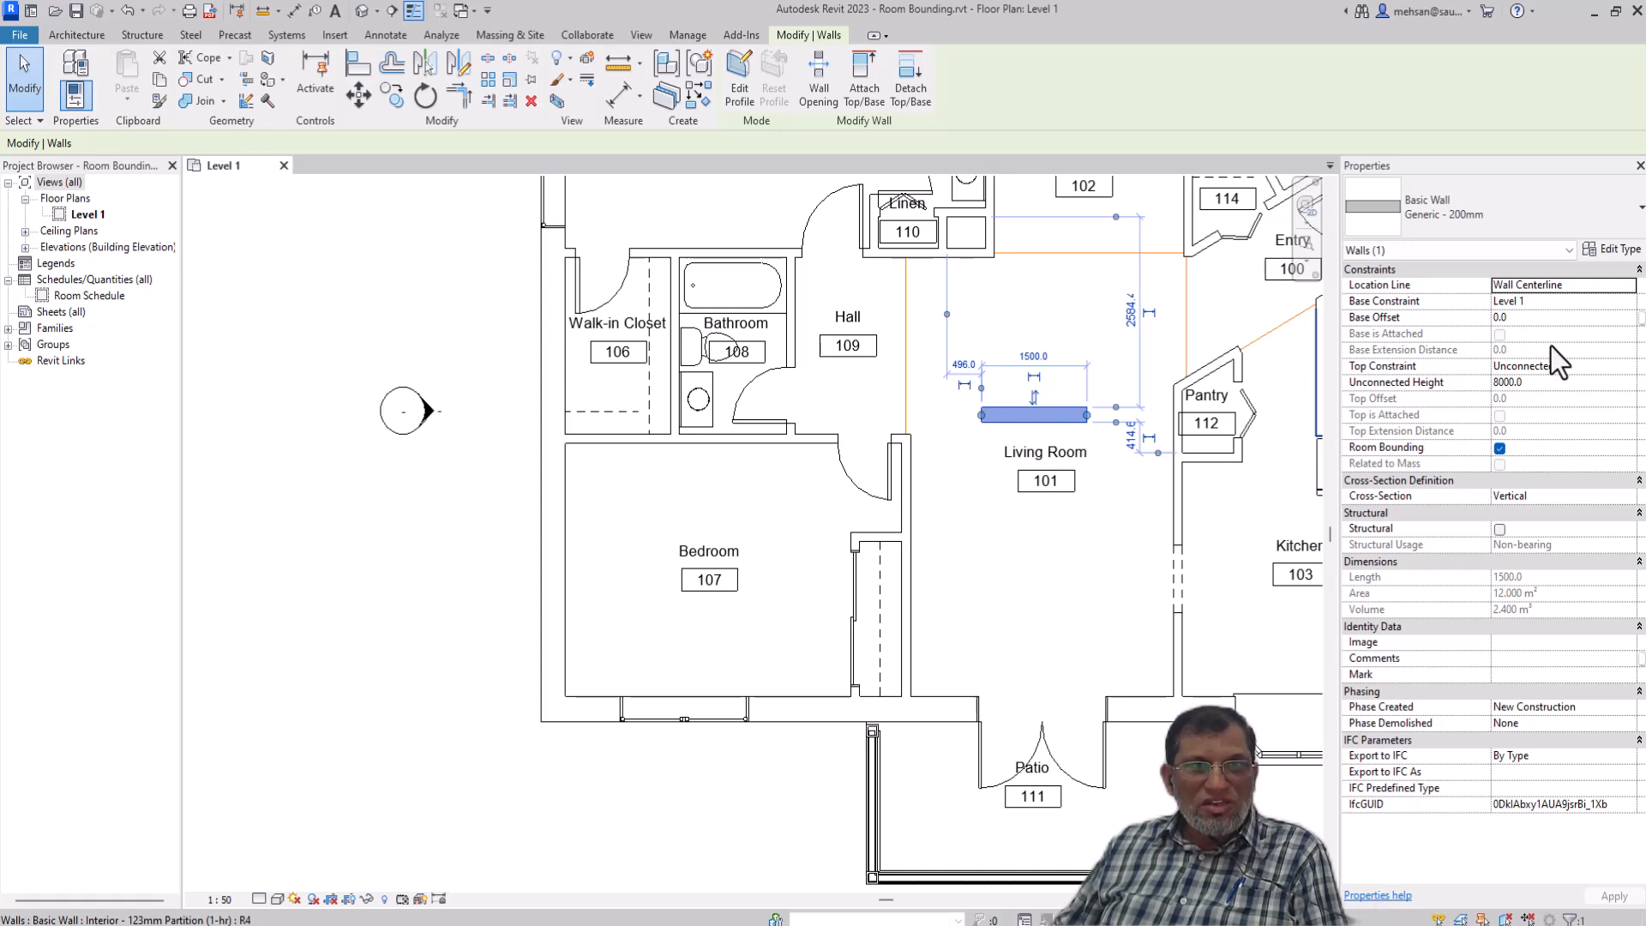
pyautogui.click(1532, 381)
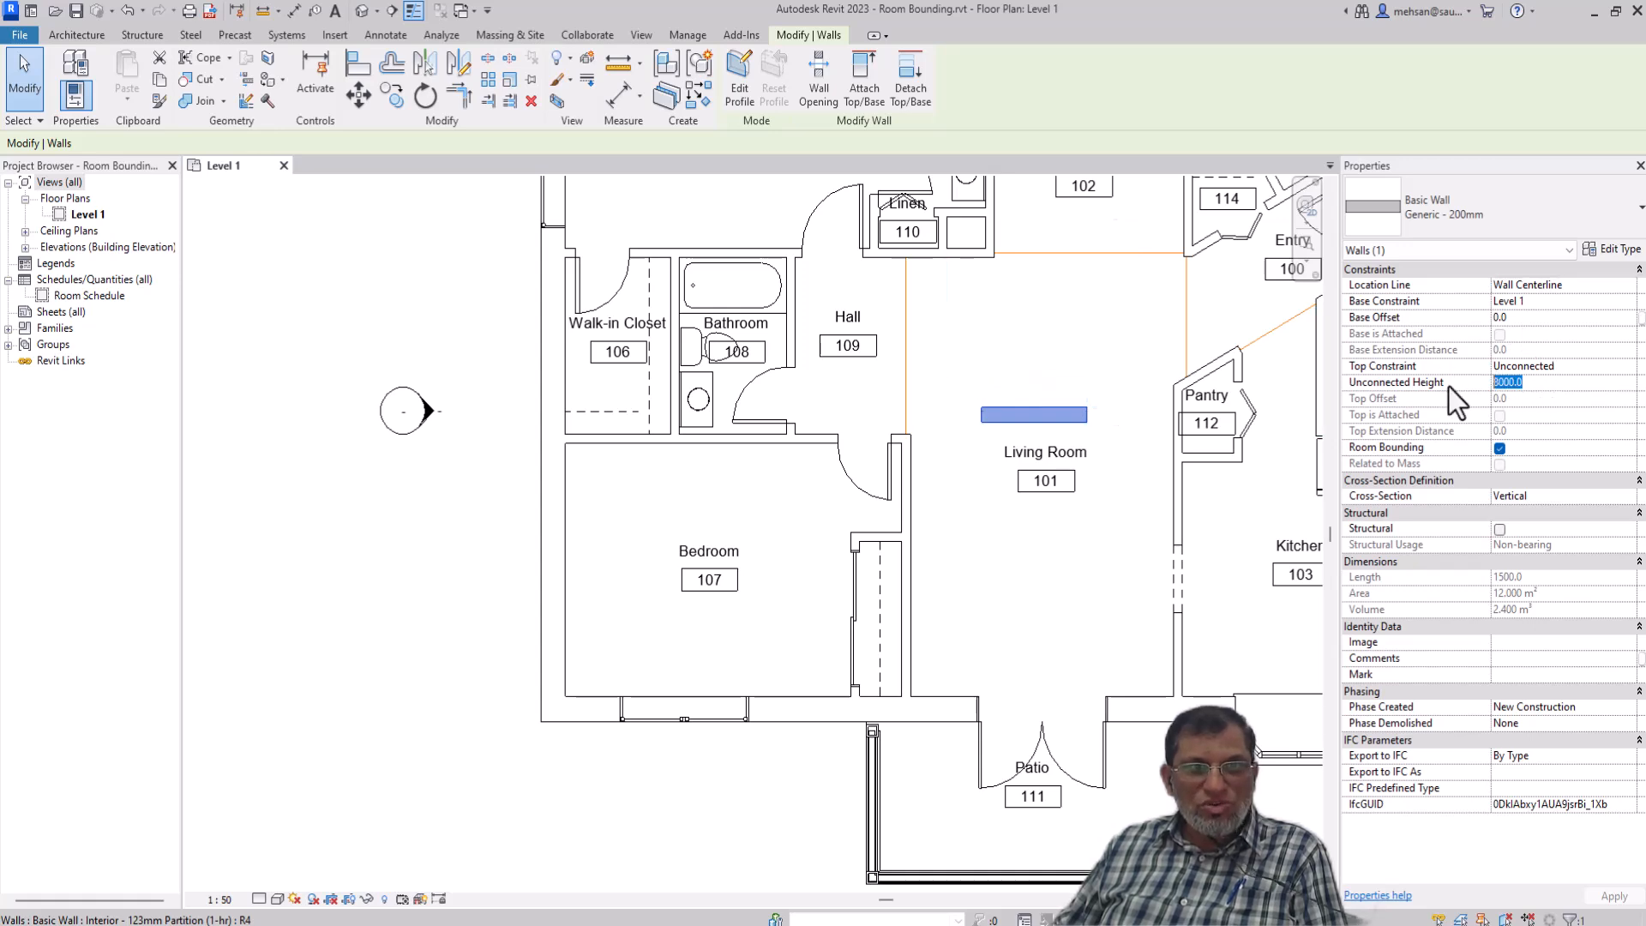
pyautogui.write('4000')
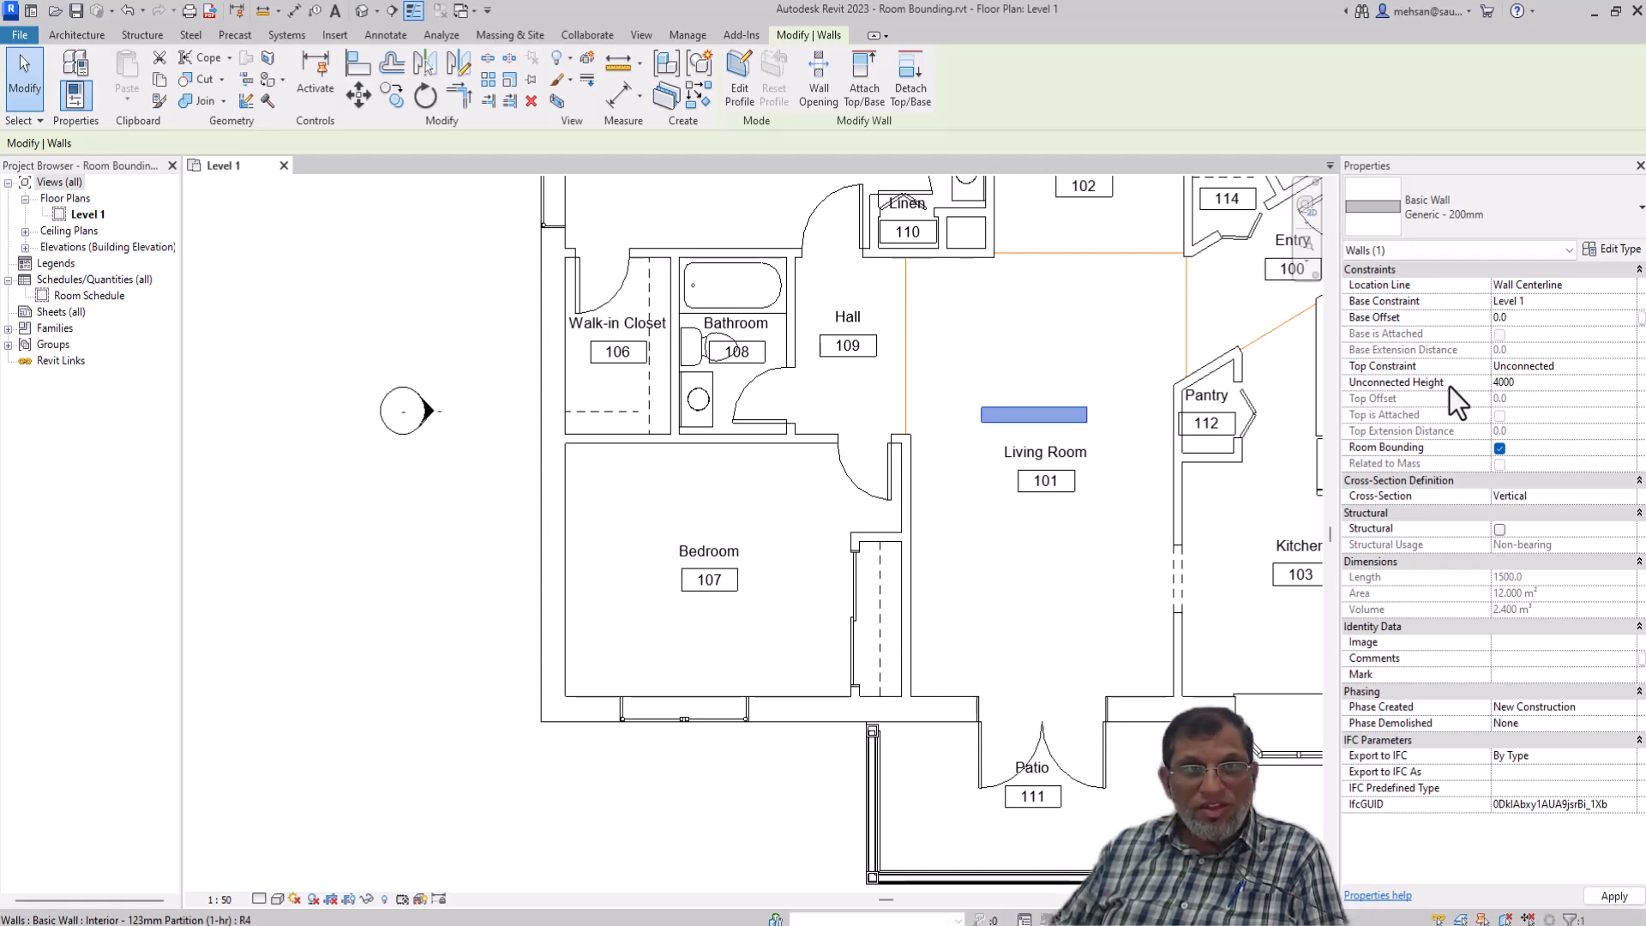
pyautogui.press('Escape')
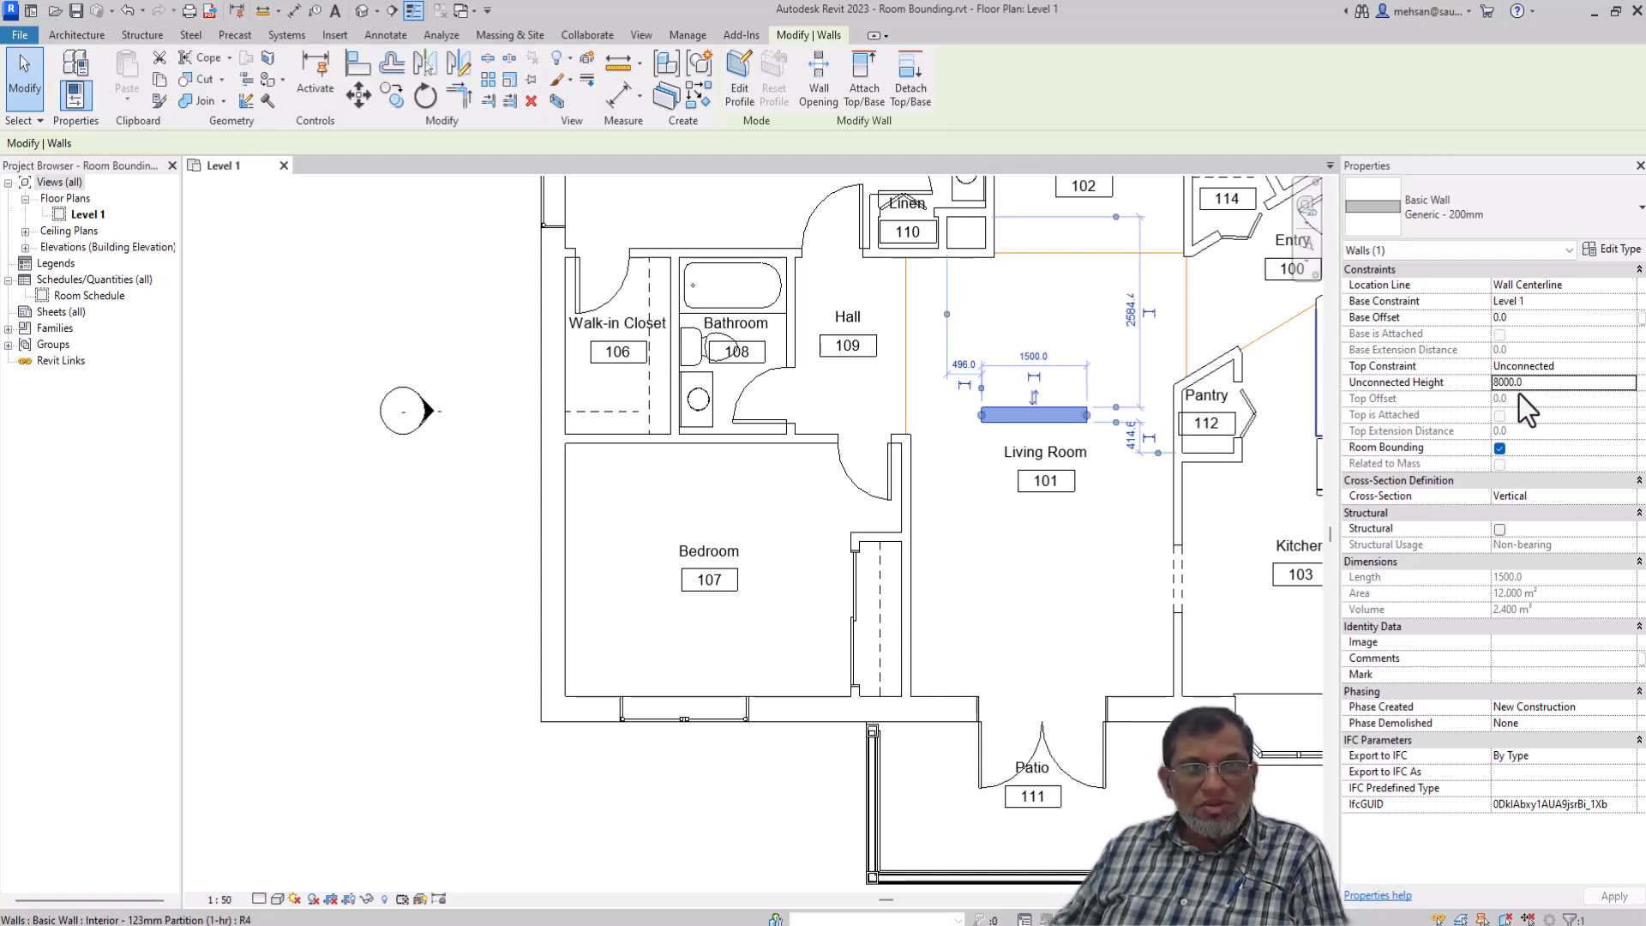
pyautogui.press('Escape')
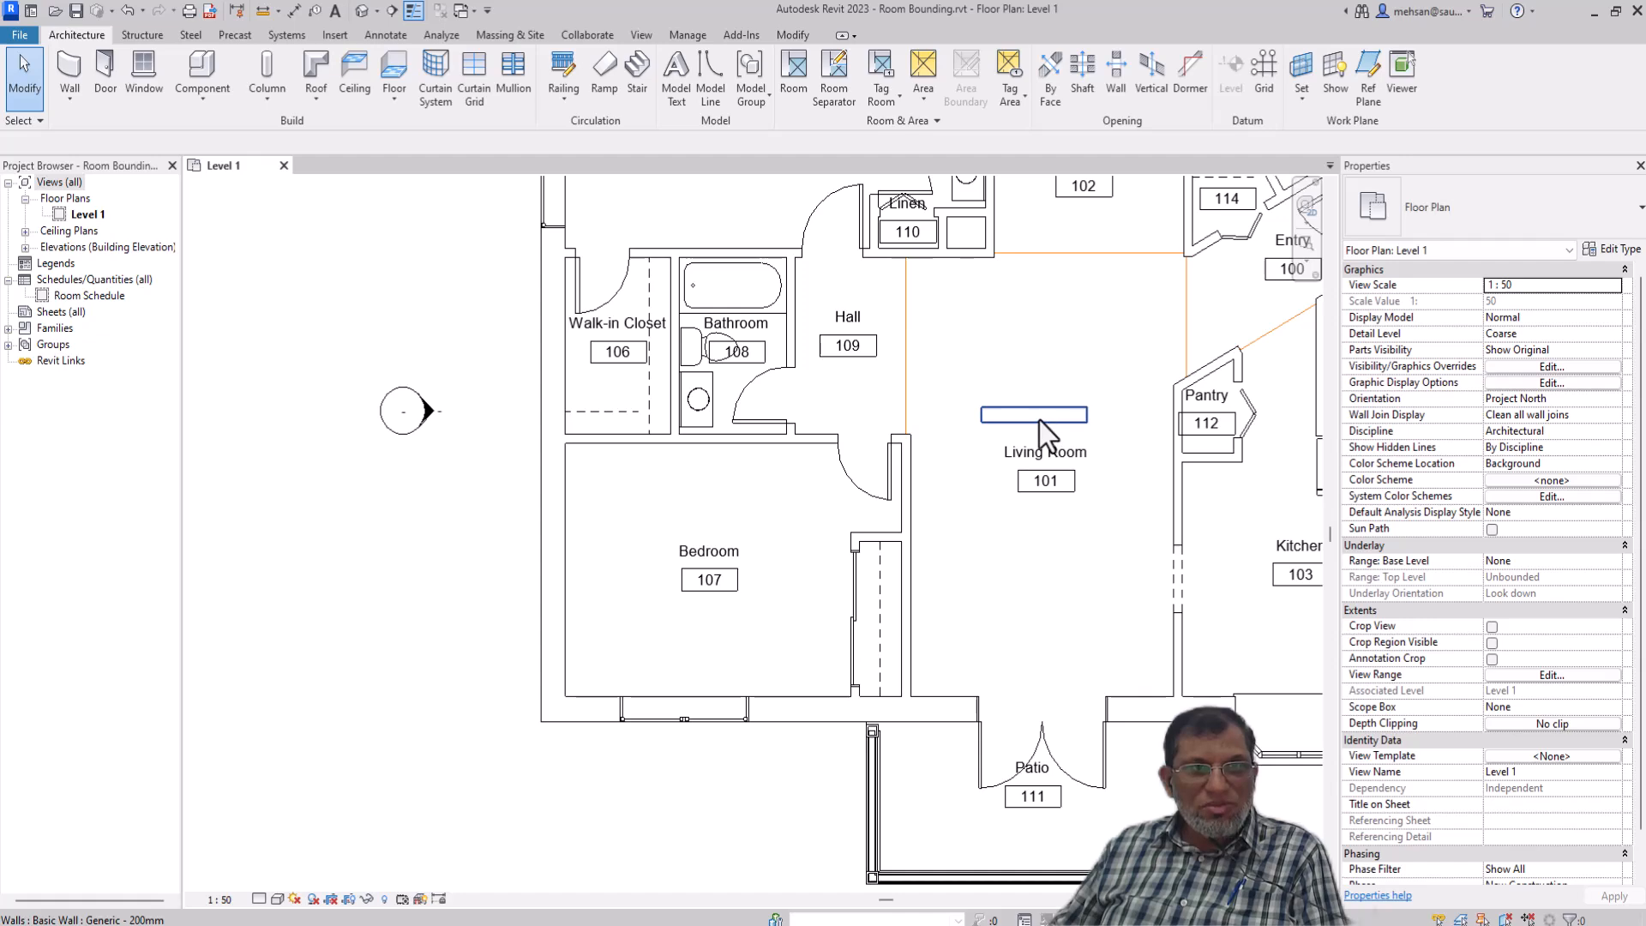
# Set the unconnected height of the new Living Room wall to 4000 mm and check the area of Living Room 101
pyautogui.click(1039, 419)
pyautogui.click(1545, 382)
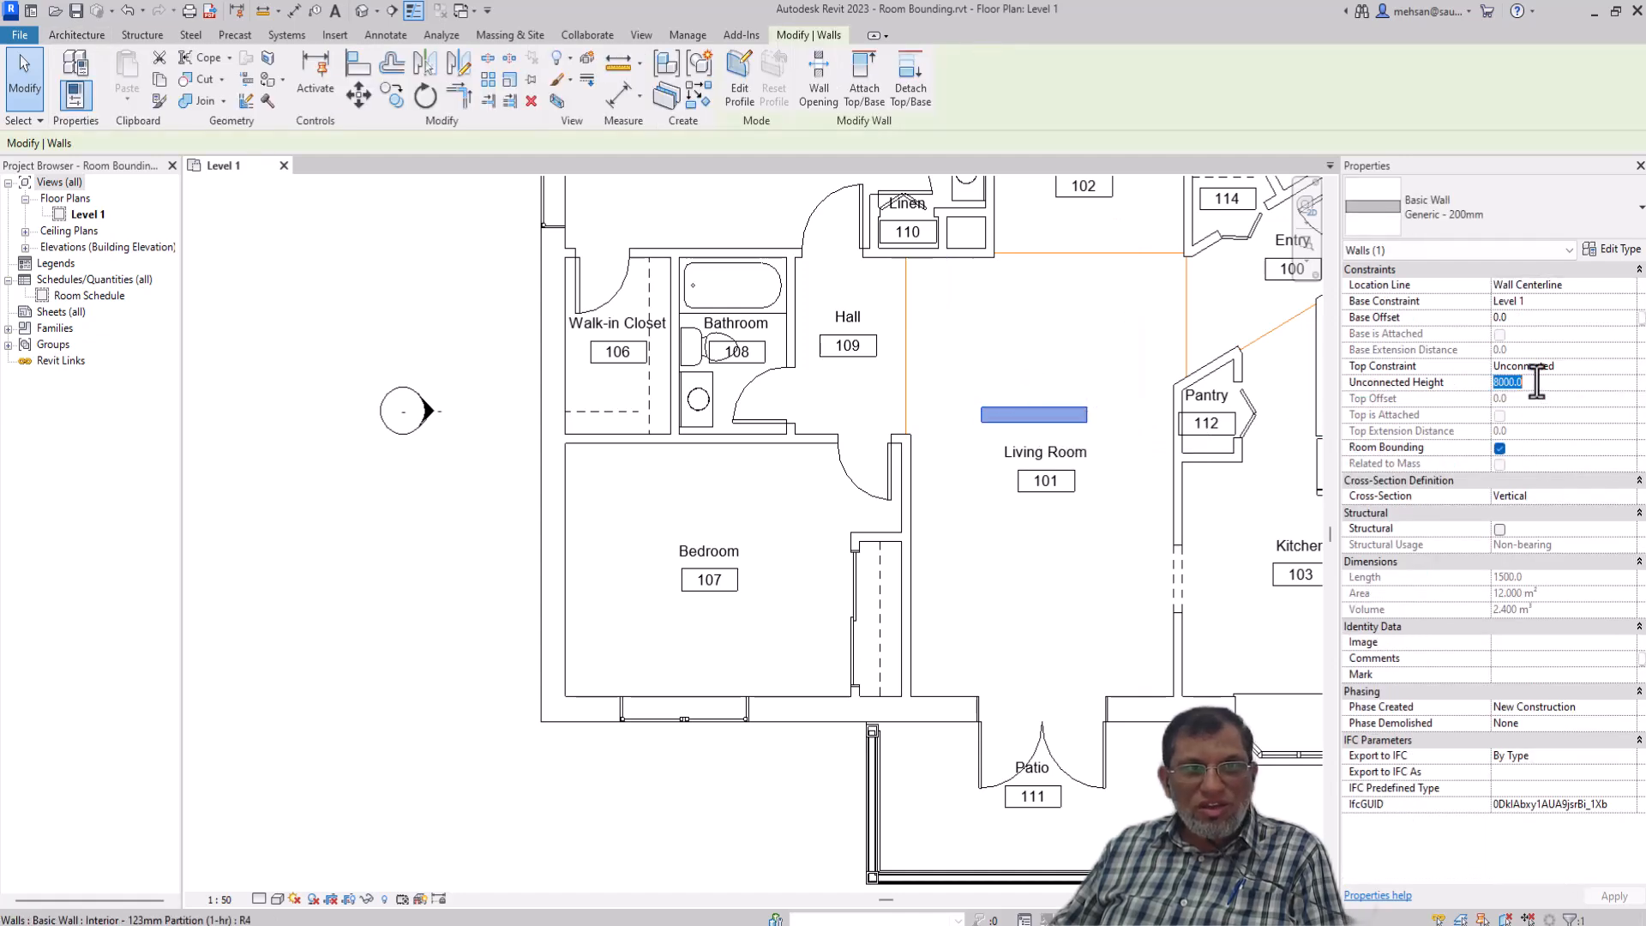
pyautogui.write('4')
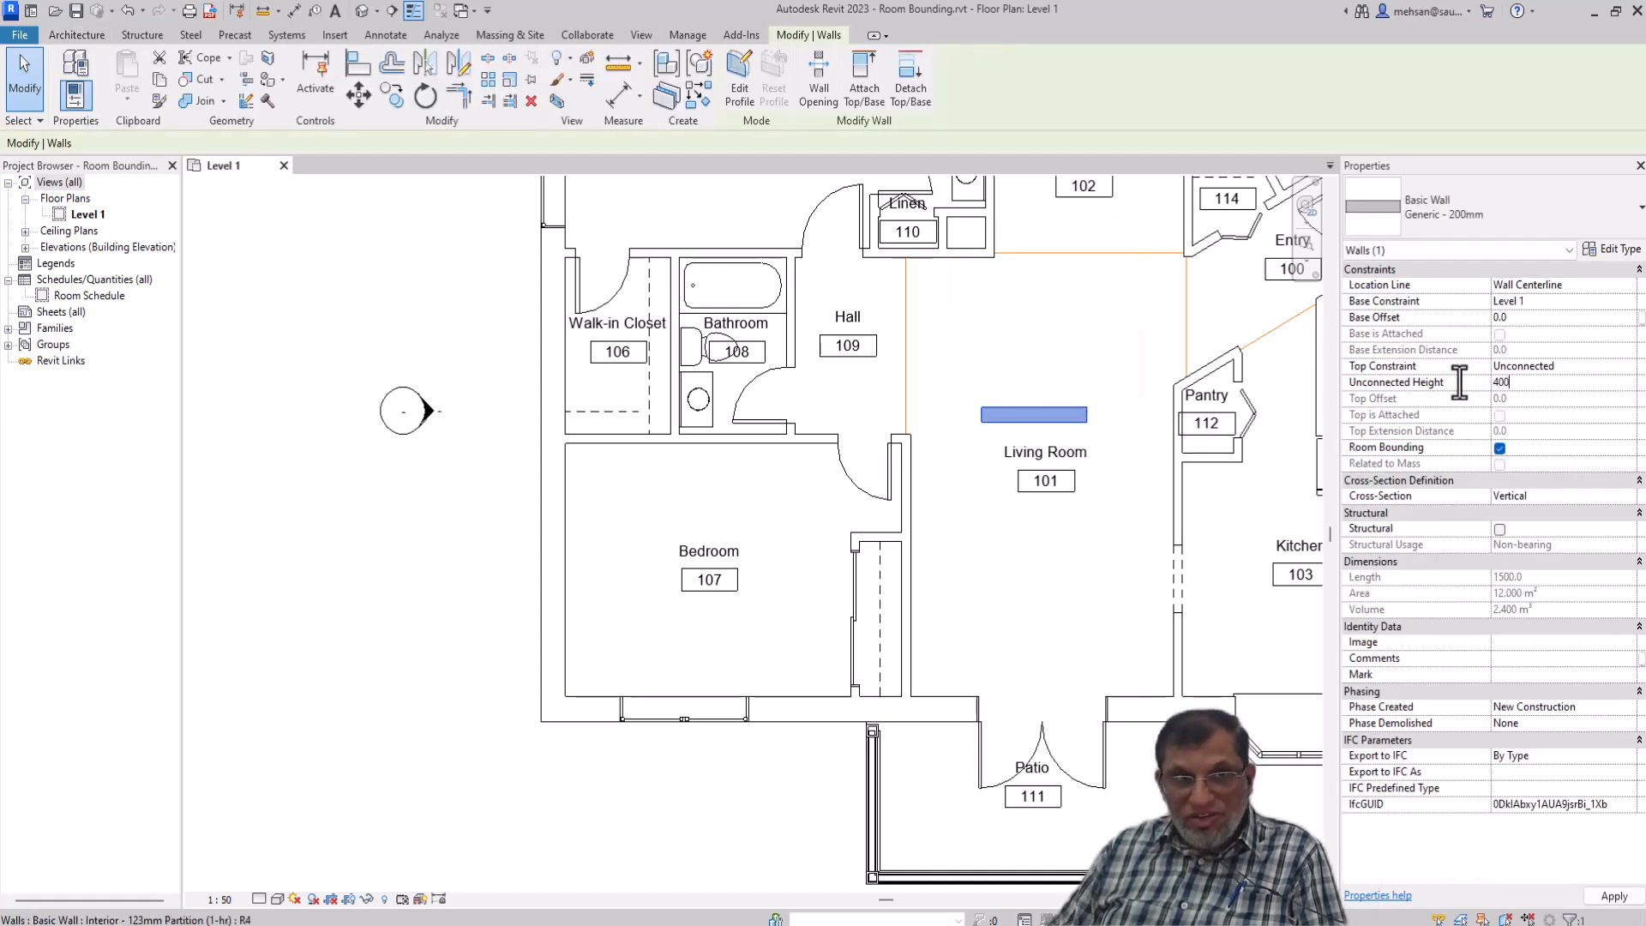
pyautogui.press('Return')
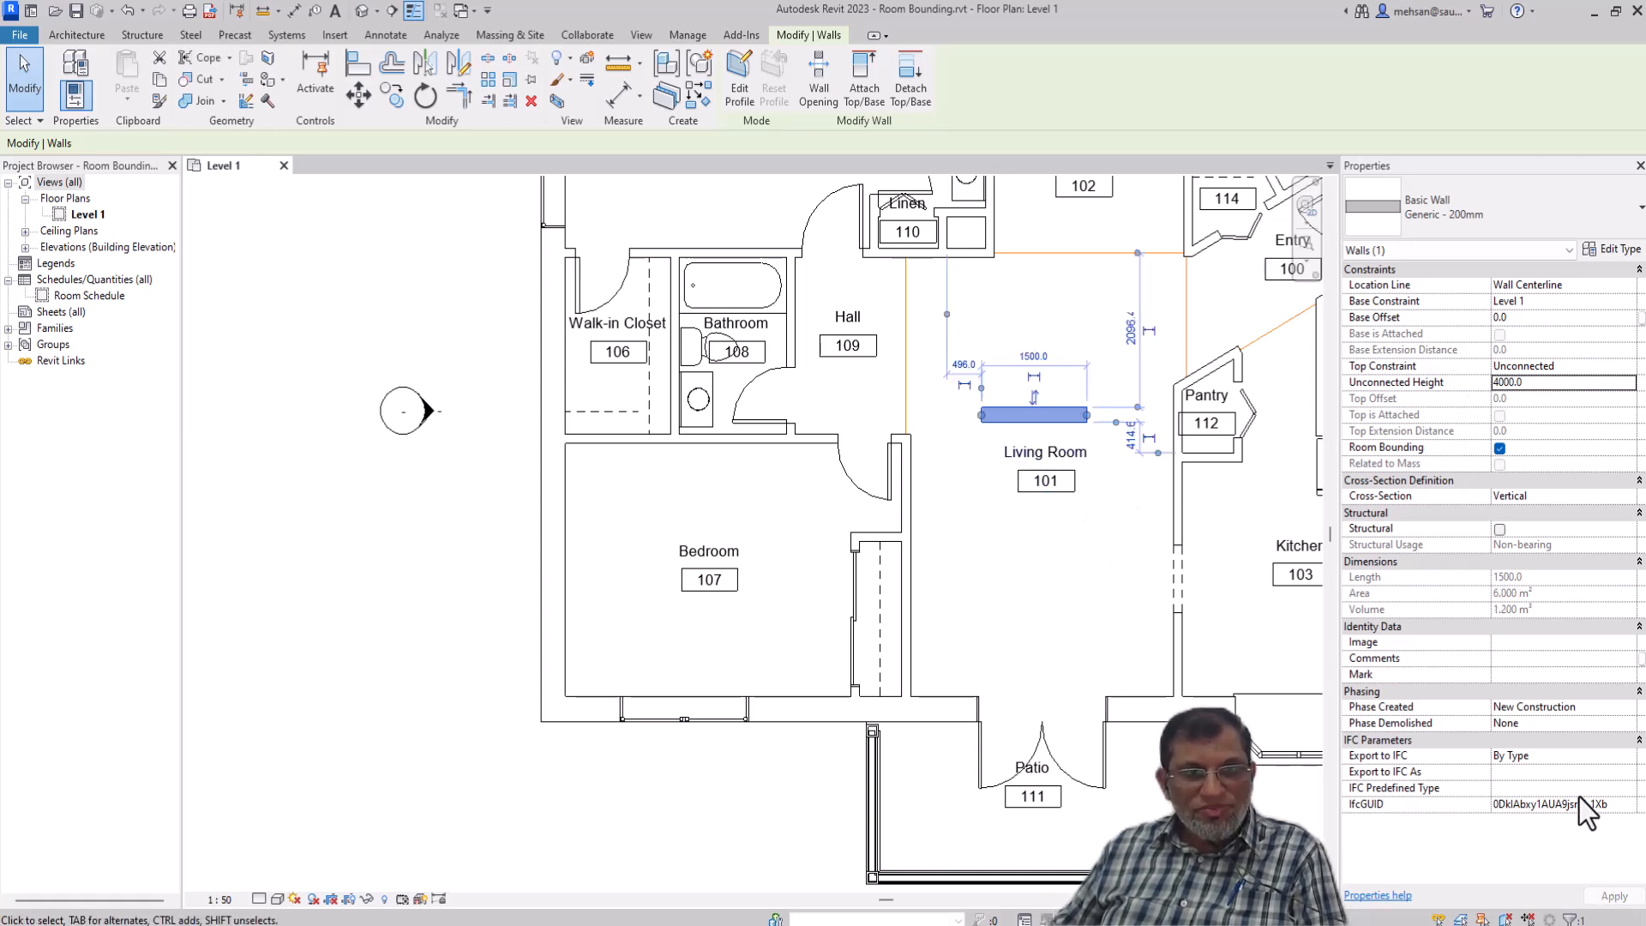
pyautogui.click(1094, 467)
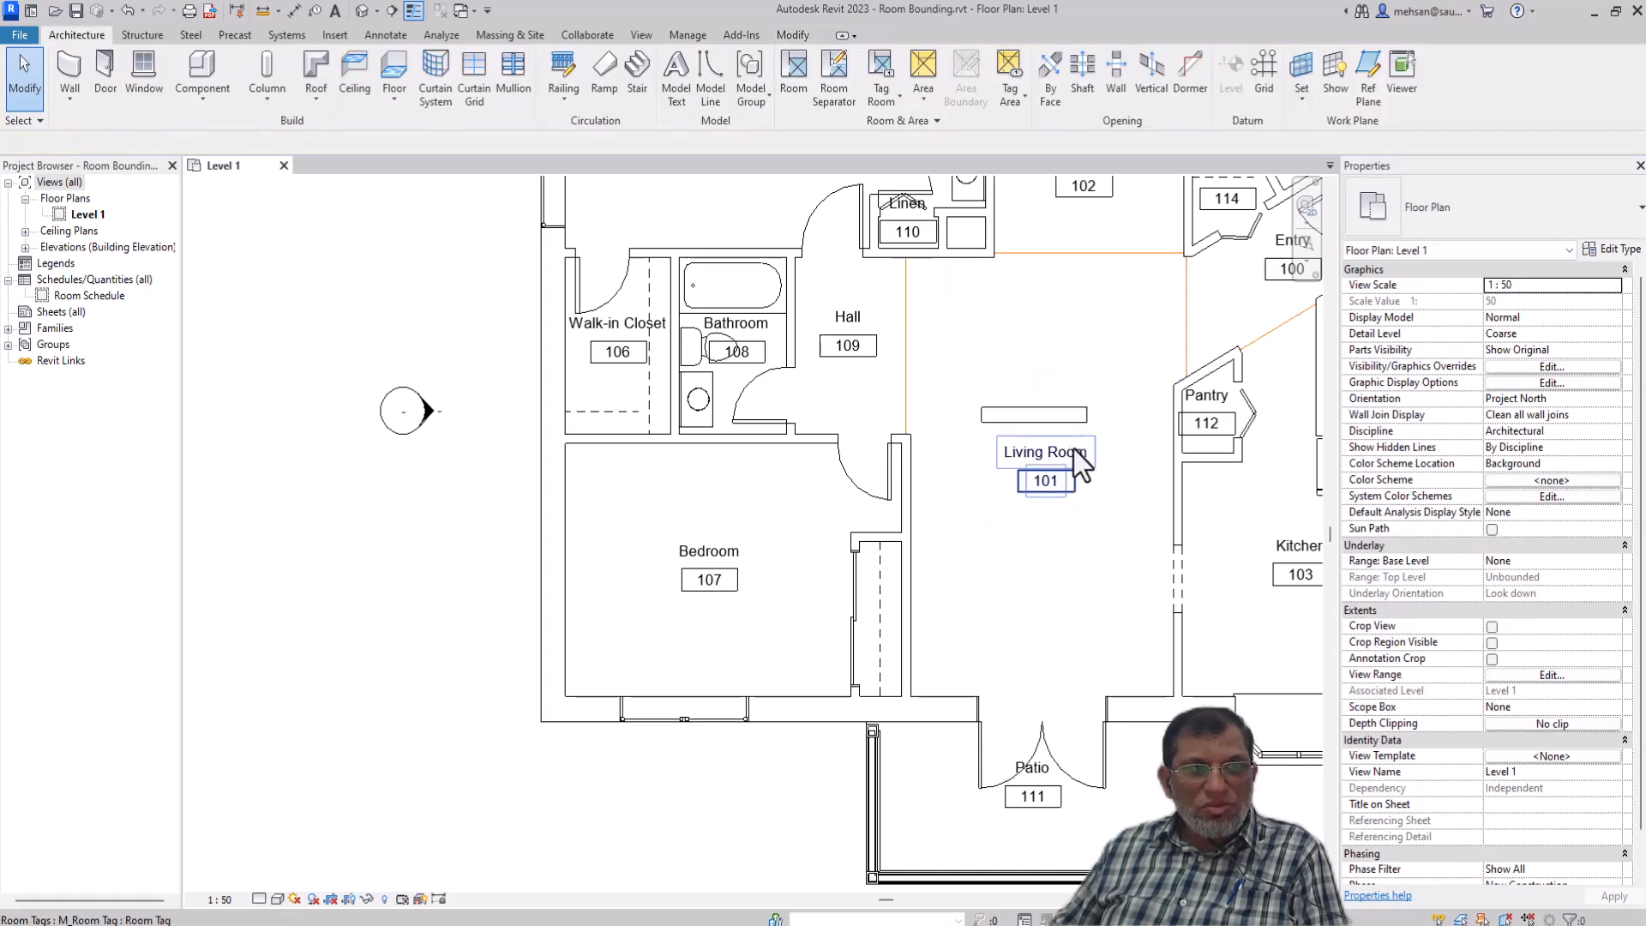
pyautogui.click(1022, 511)
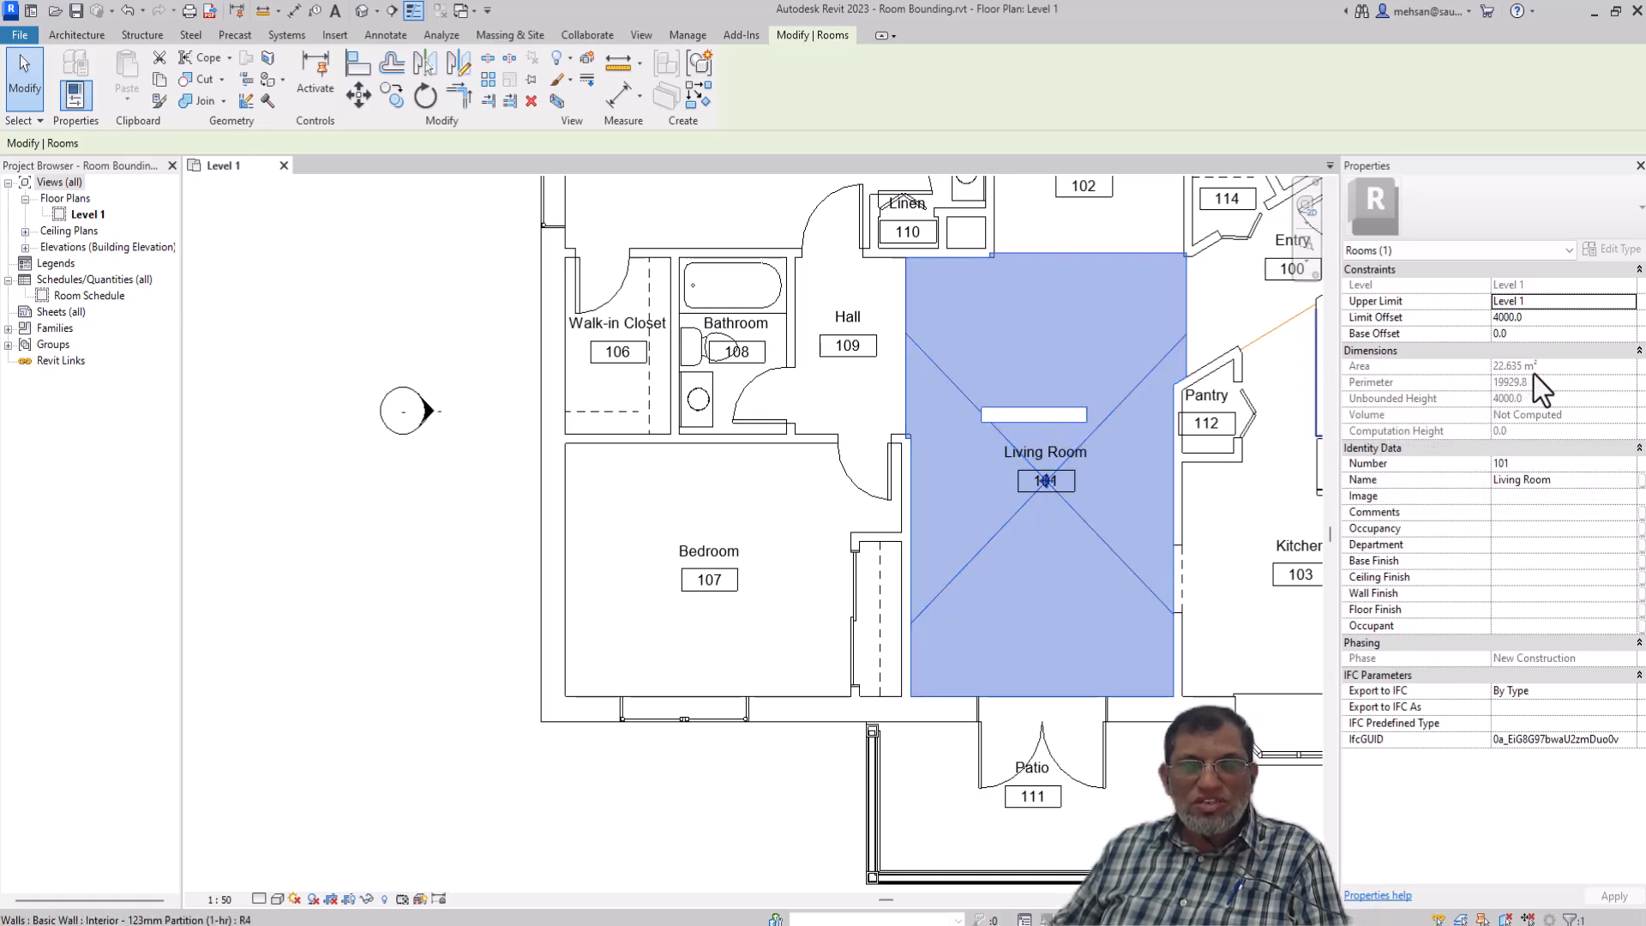
# Delete the horizontal wall above the Living Room tag and check the area of Living Room 101
pyautogui.press('Escape')
pyautogui.click(1039, 414)
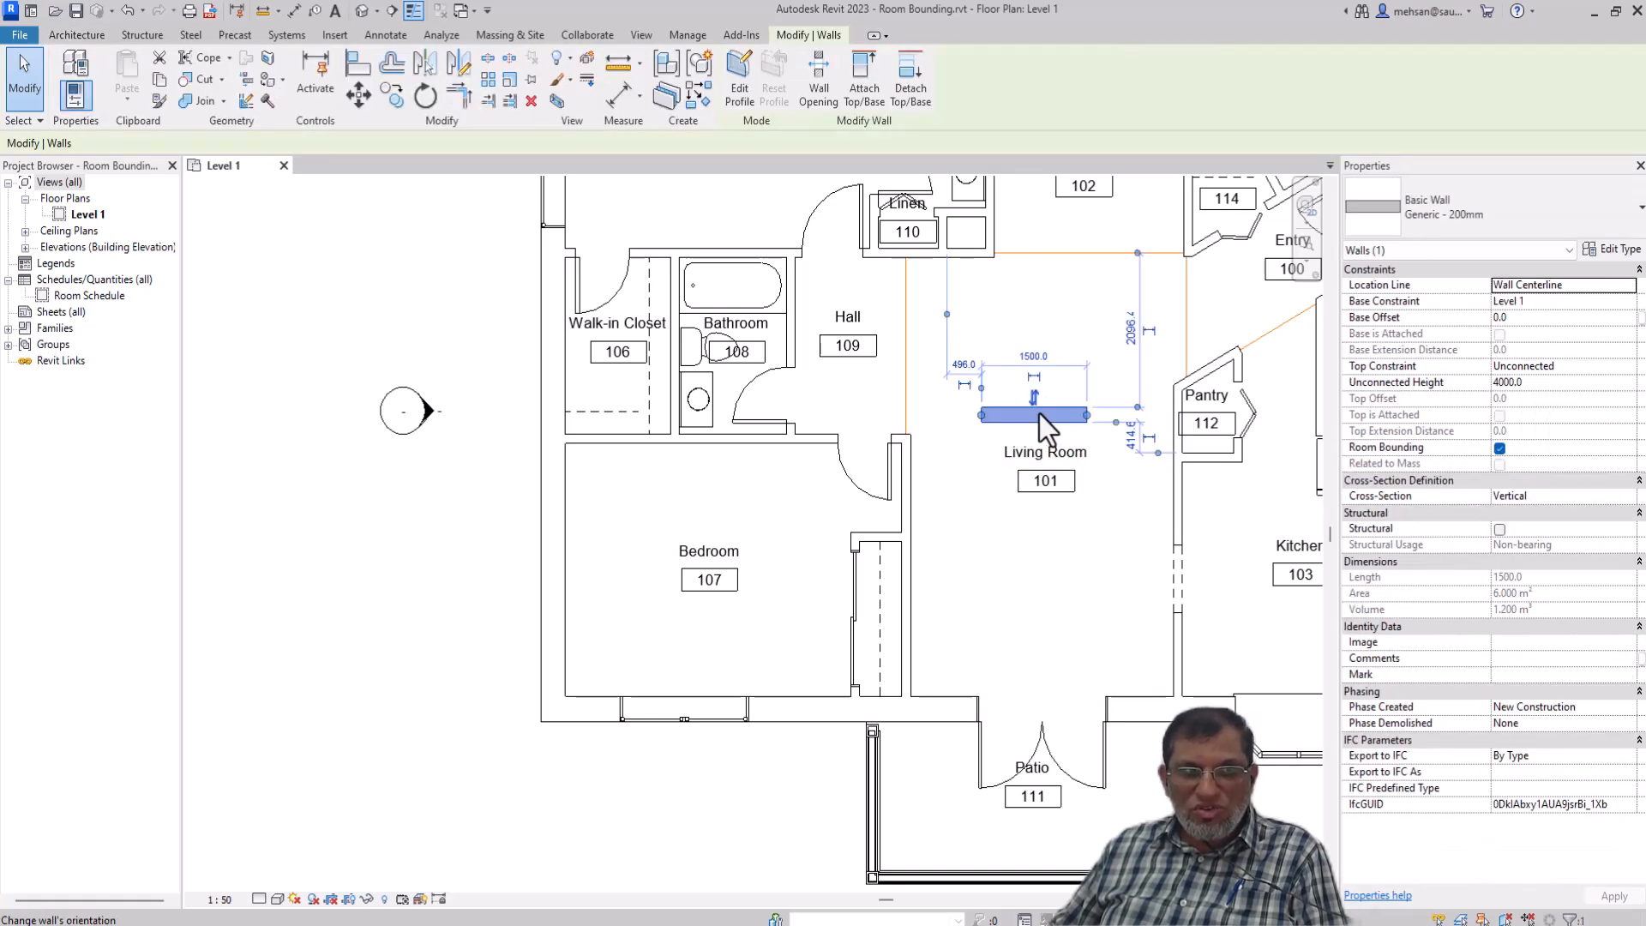
pyautogui.press('Delete')
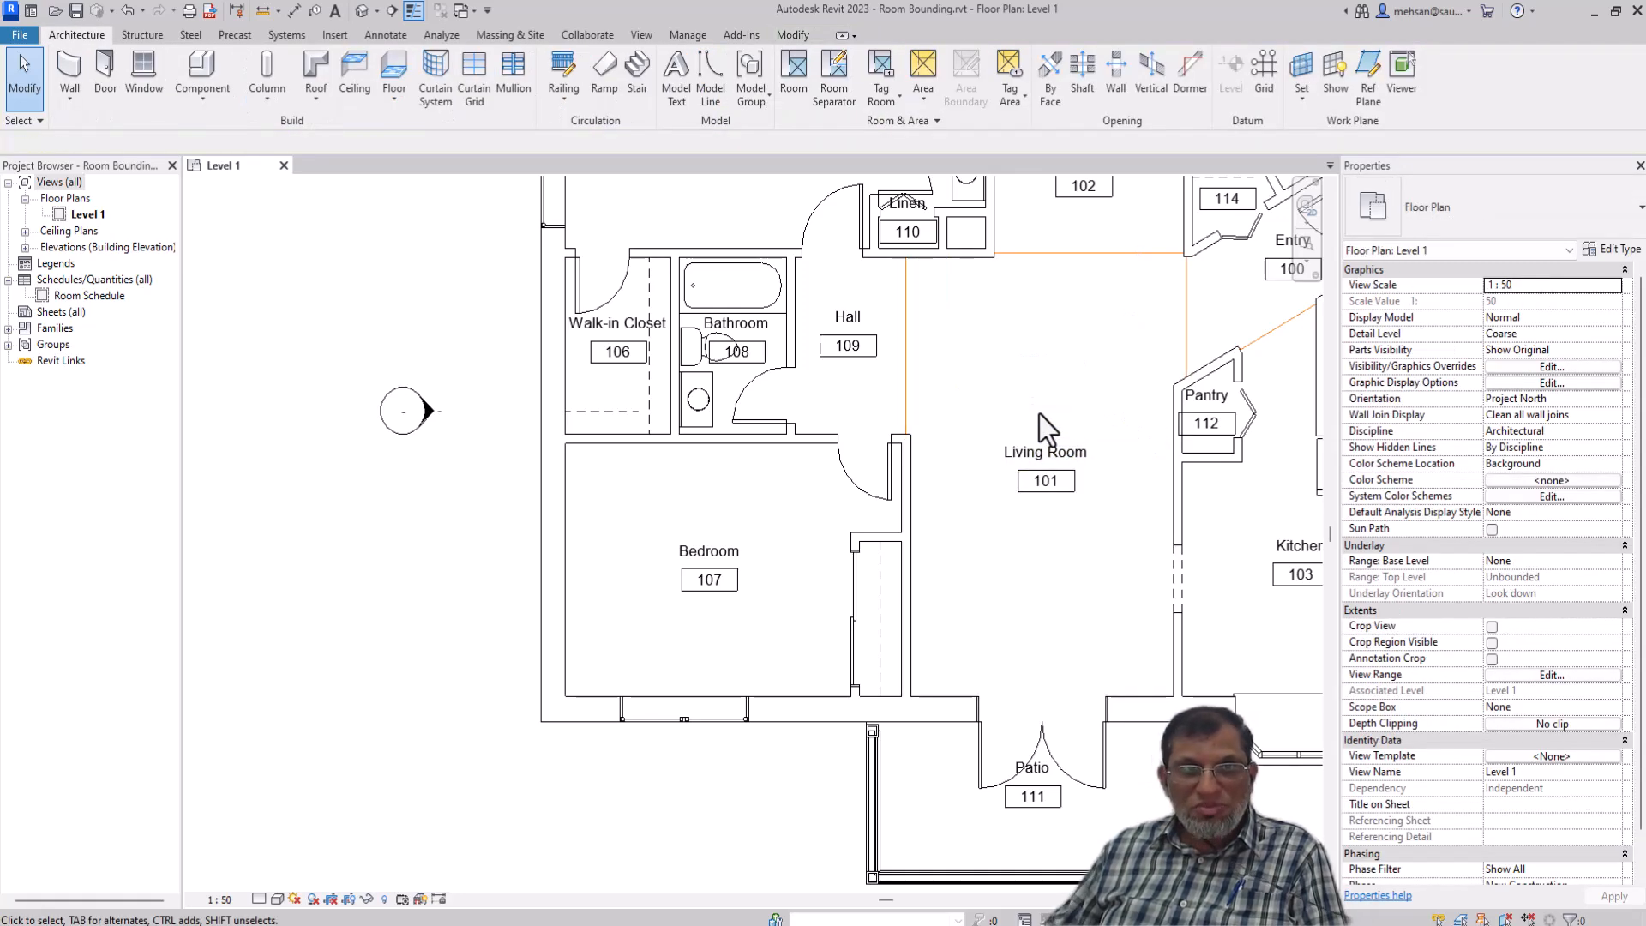
pyautogui.click(1093, 434)
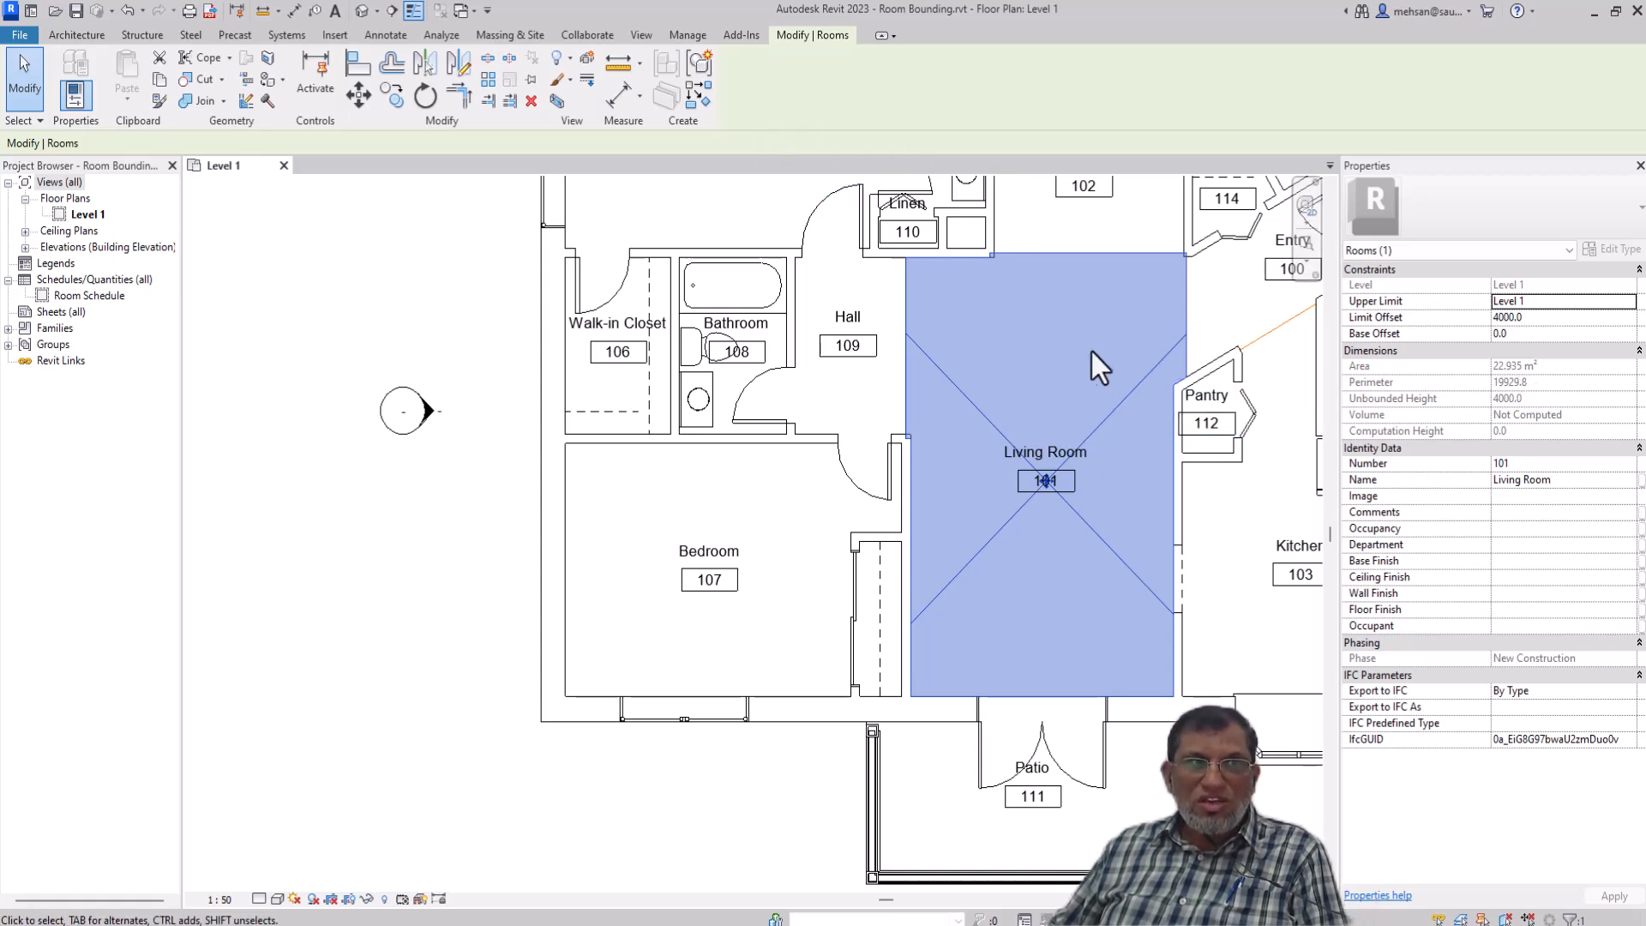
pyautogui.click(1111, 334)
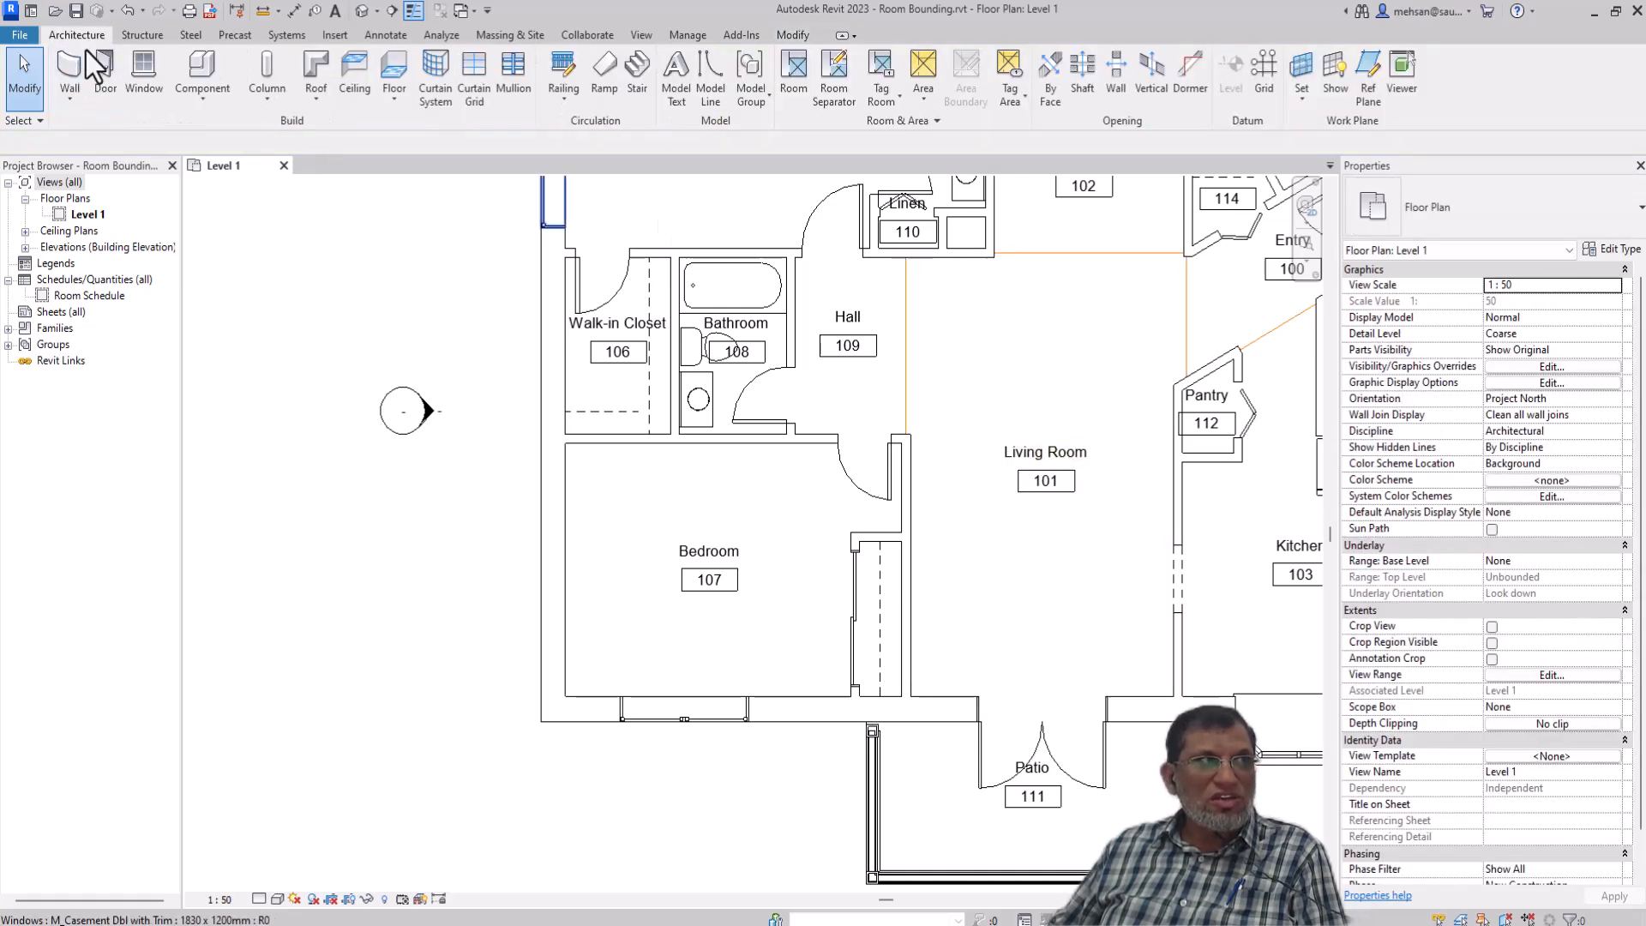
# Draw a horizontal Generic - 200mm wall about 2500 mm long in the Living Room, above its room tag
pyautogui.click(73, 96)
pyautogui.click(96, 128)
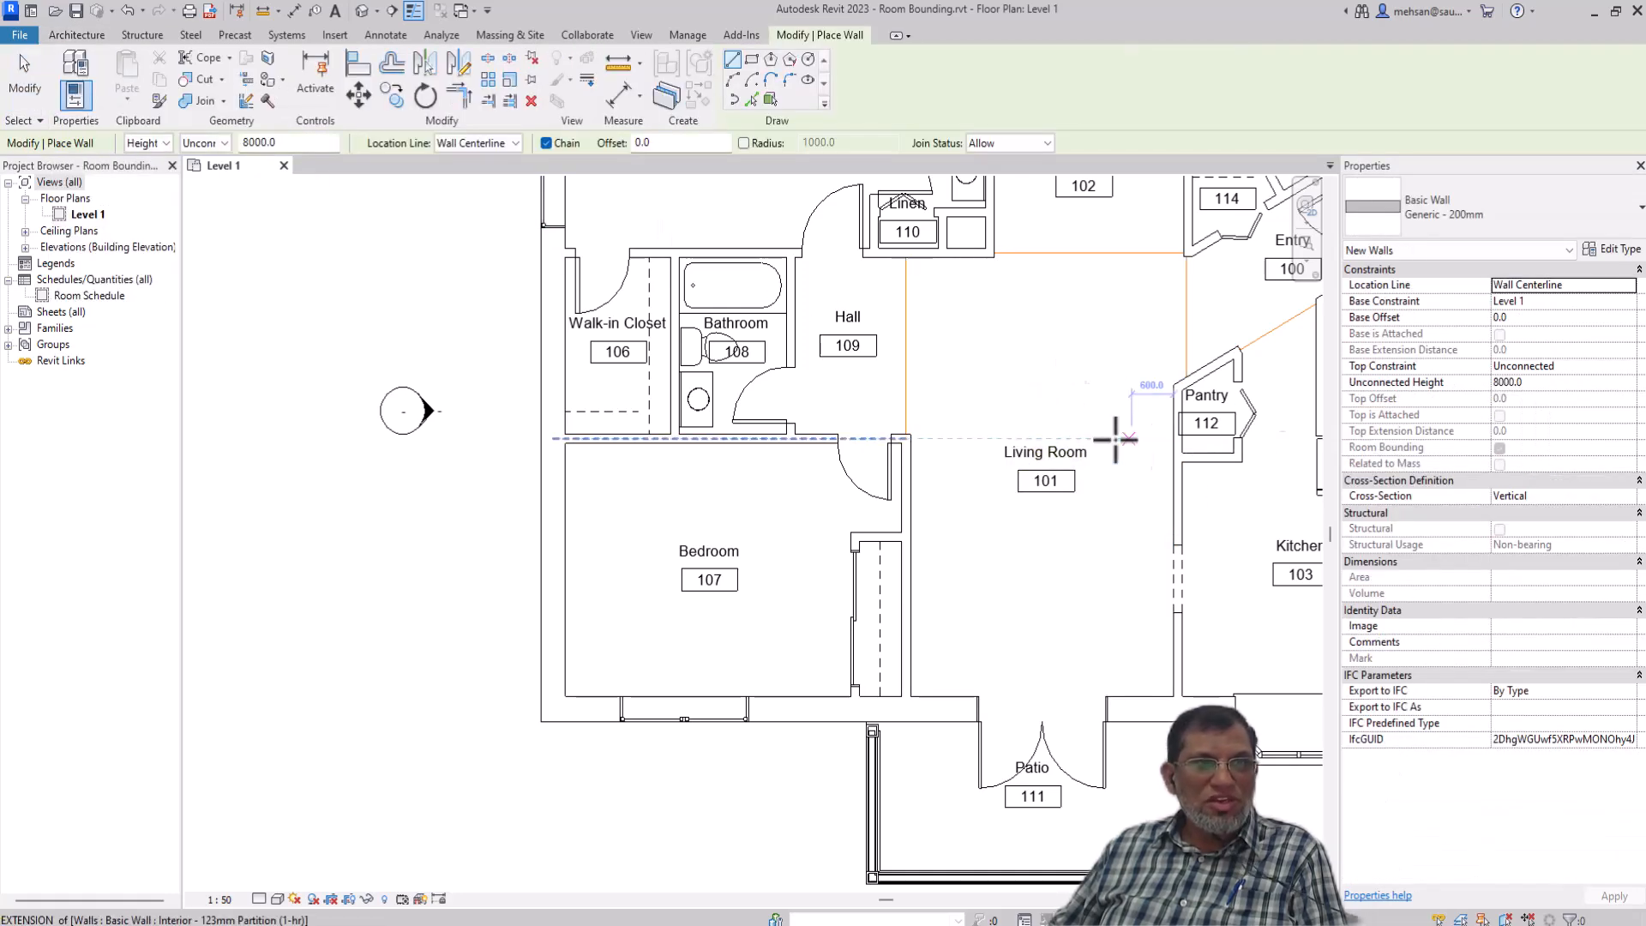
pyautogui.click(958, 402)
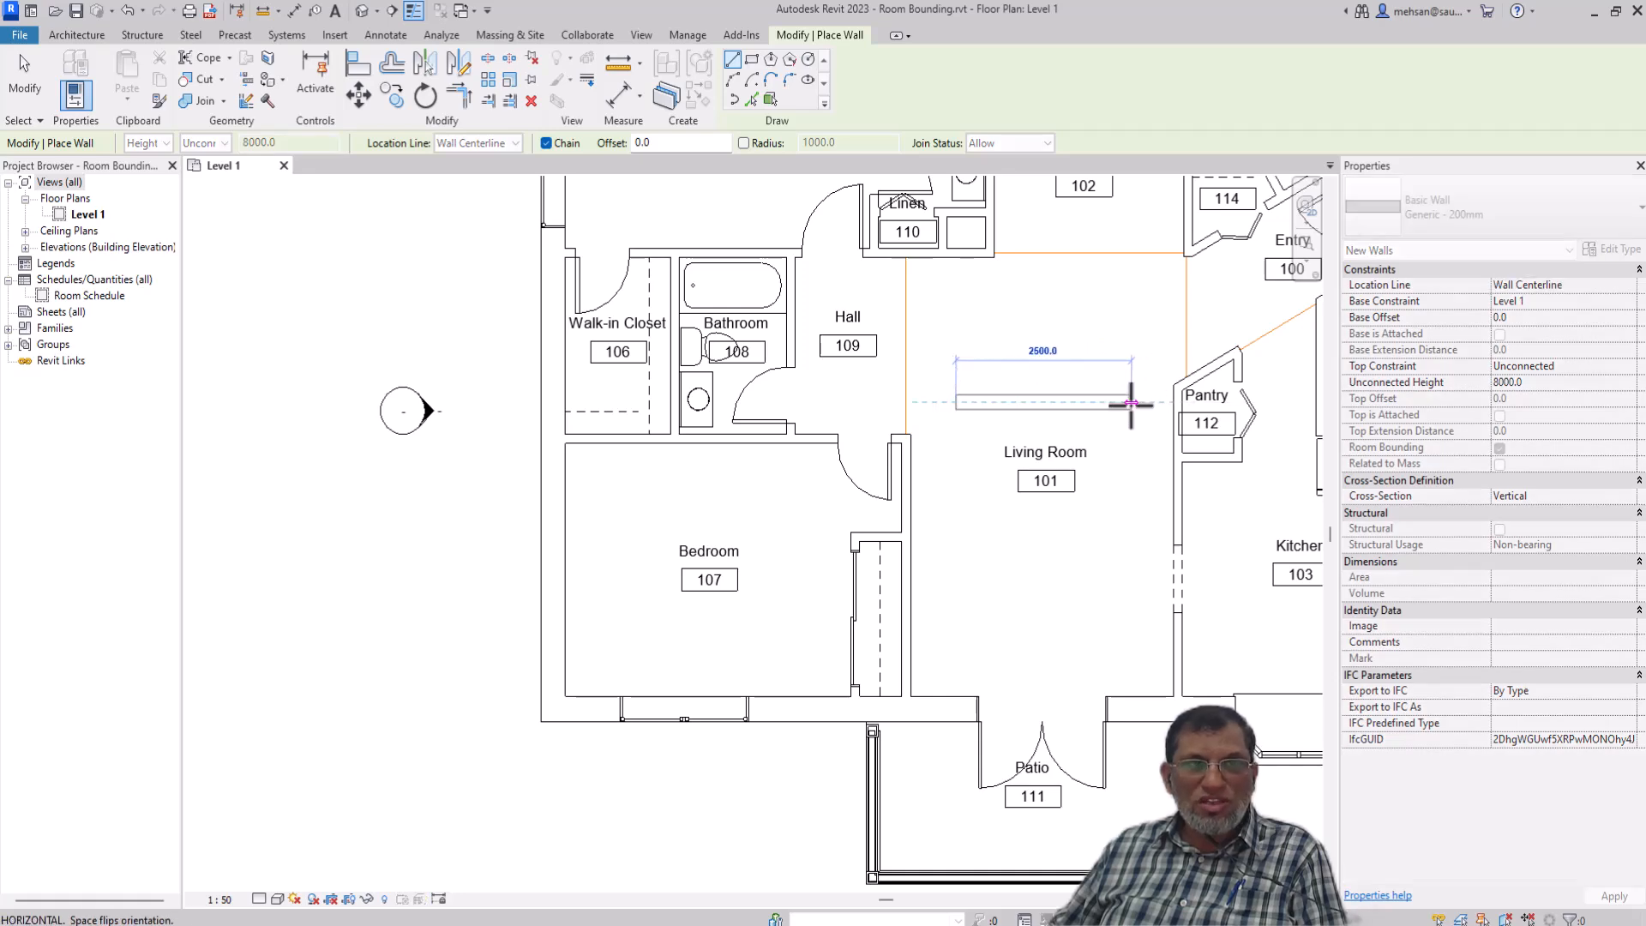
pyautogui.click(1131, 402)
pyautogui.press('Escape')
pyautogui.press('Escape')
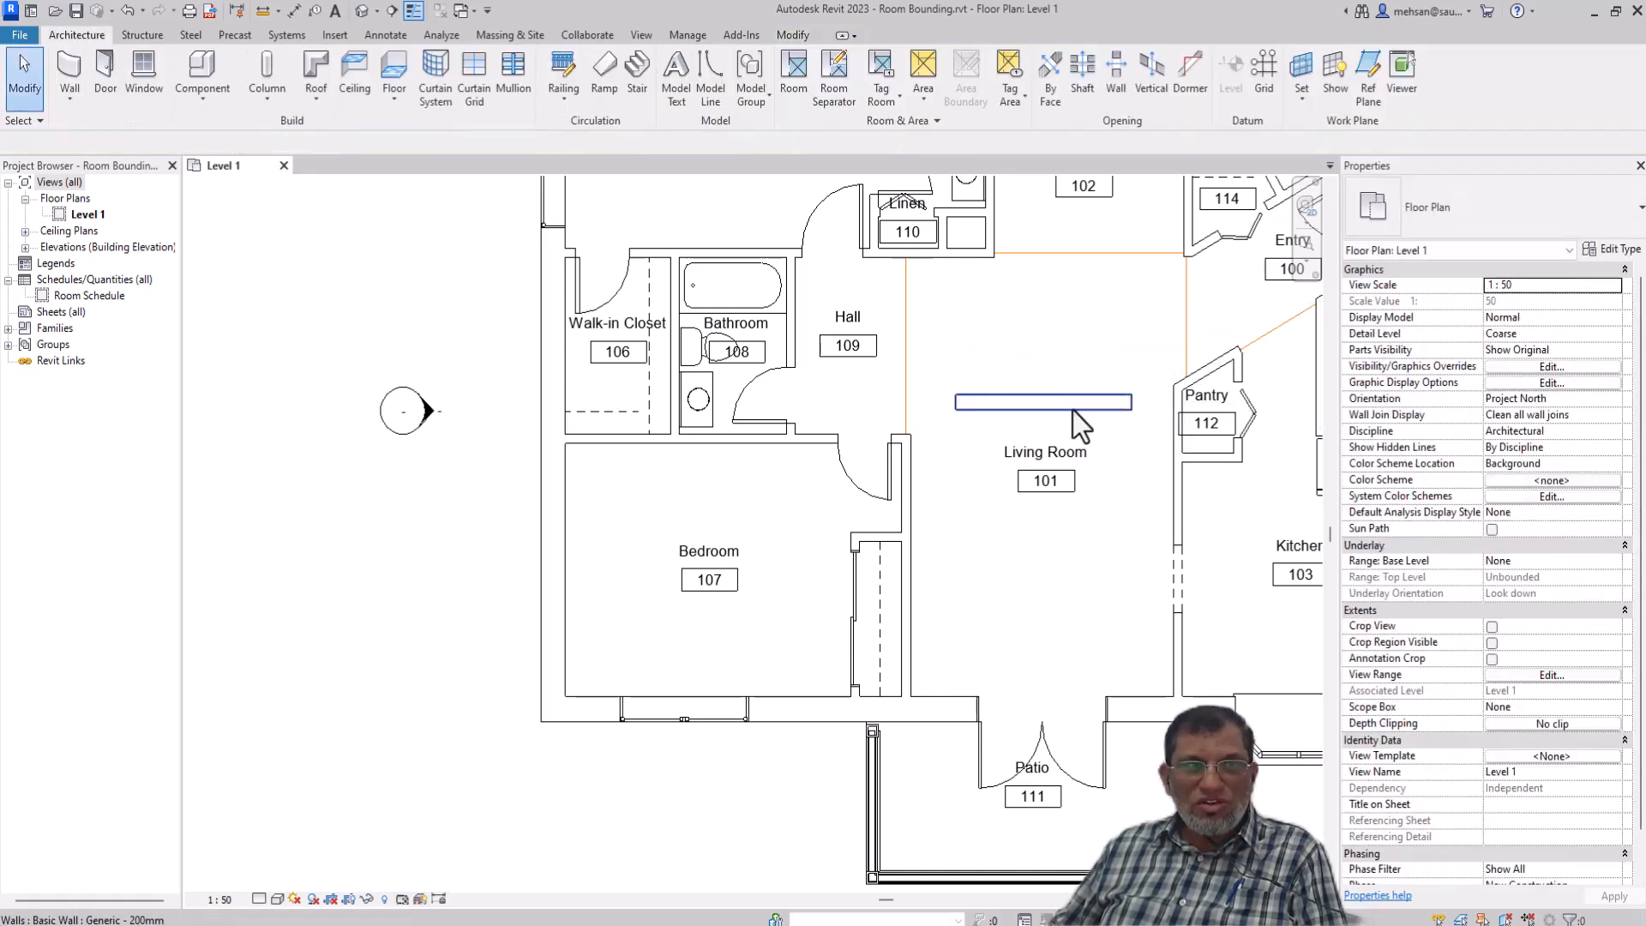
# Set the unconnected height of the Living Room's freestanding wall to 4000 mm and check the area of Living Room 101
pyautogui.click(1082, 403)
pyautogui.click(1530, 384)
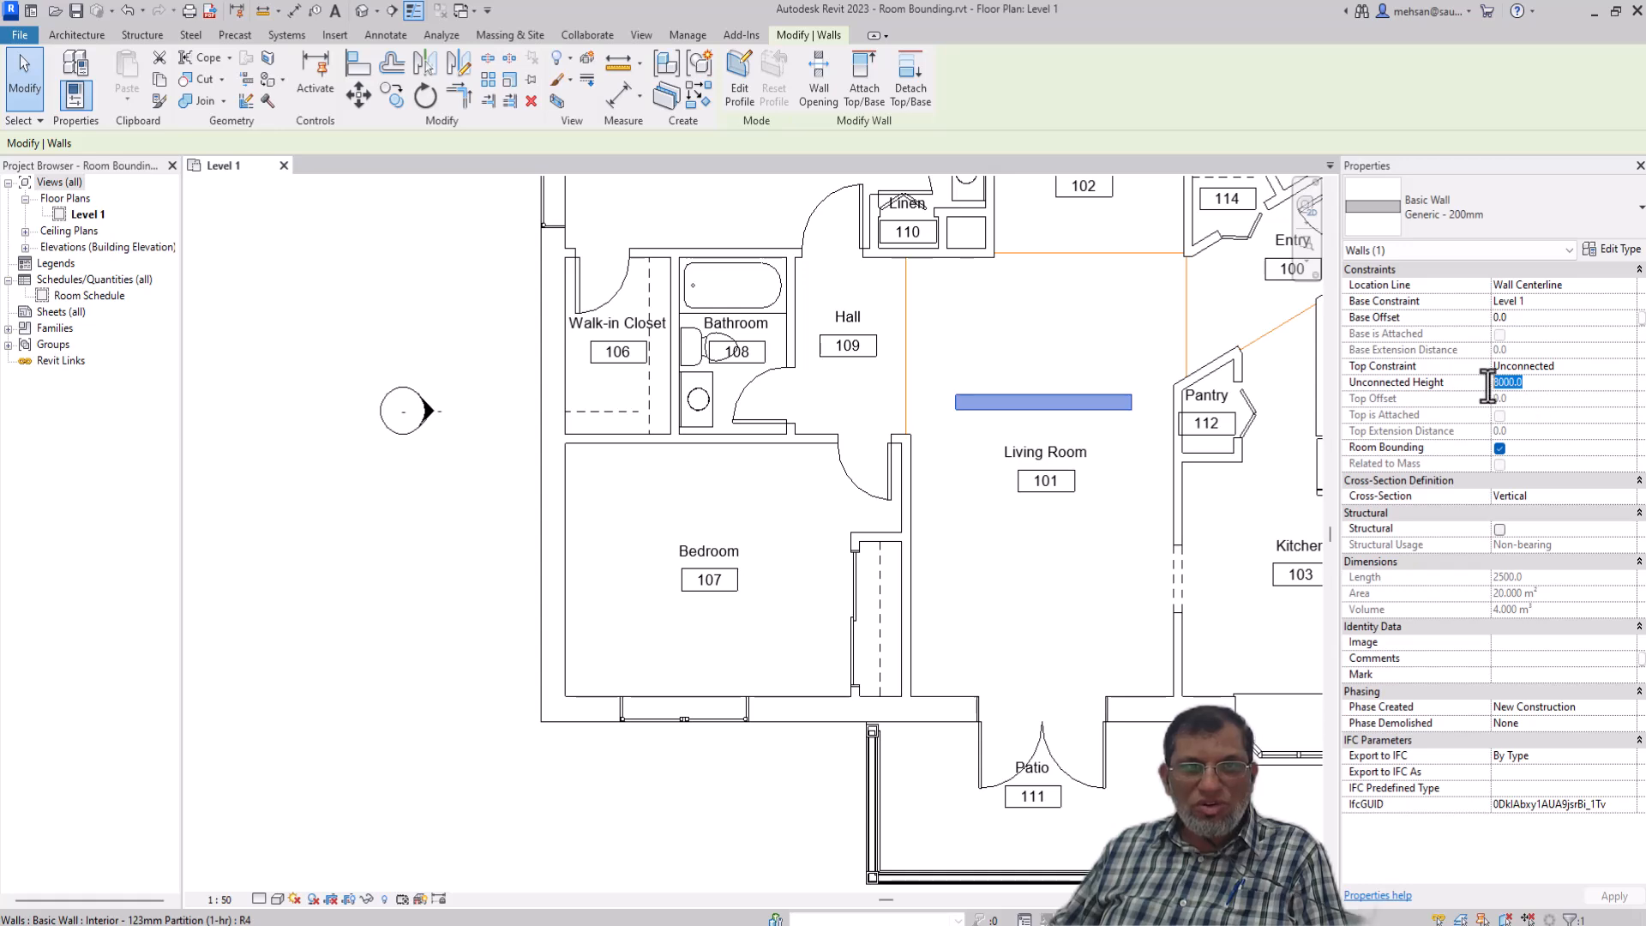
pyautogui.write('4000')
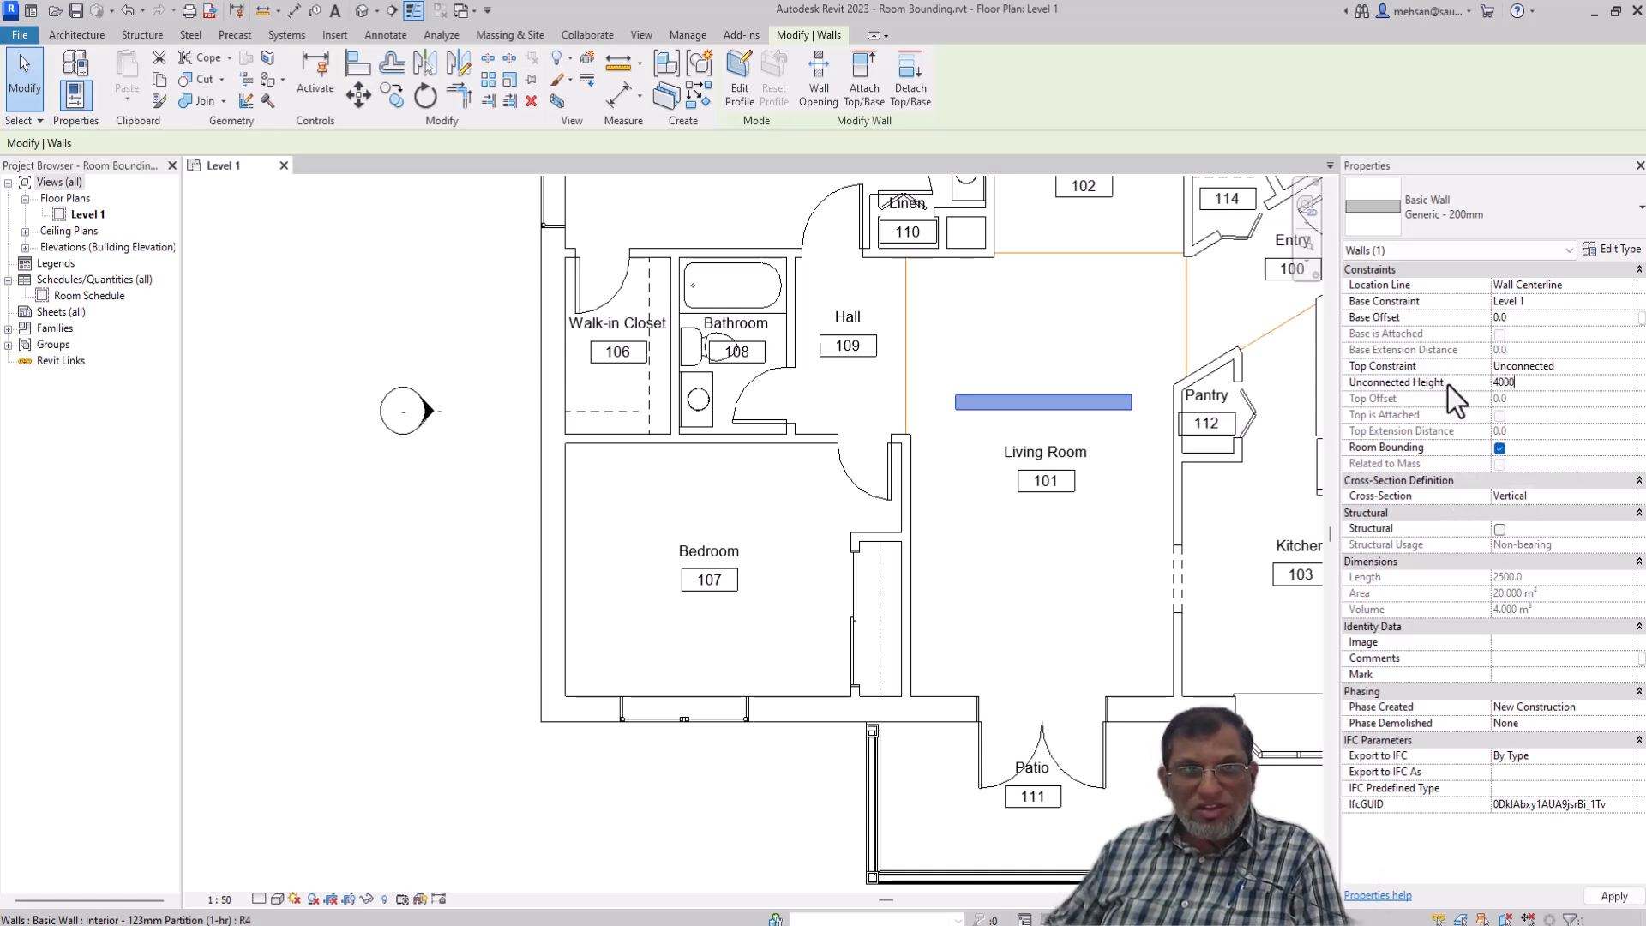
pyautogui.click(1608, 898)
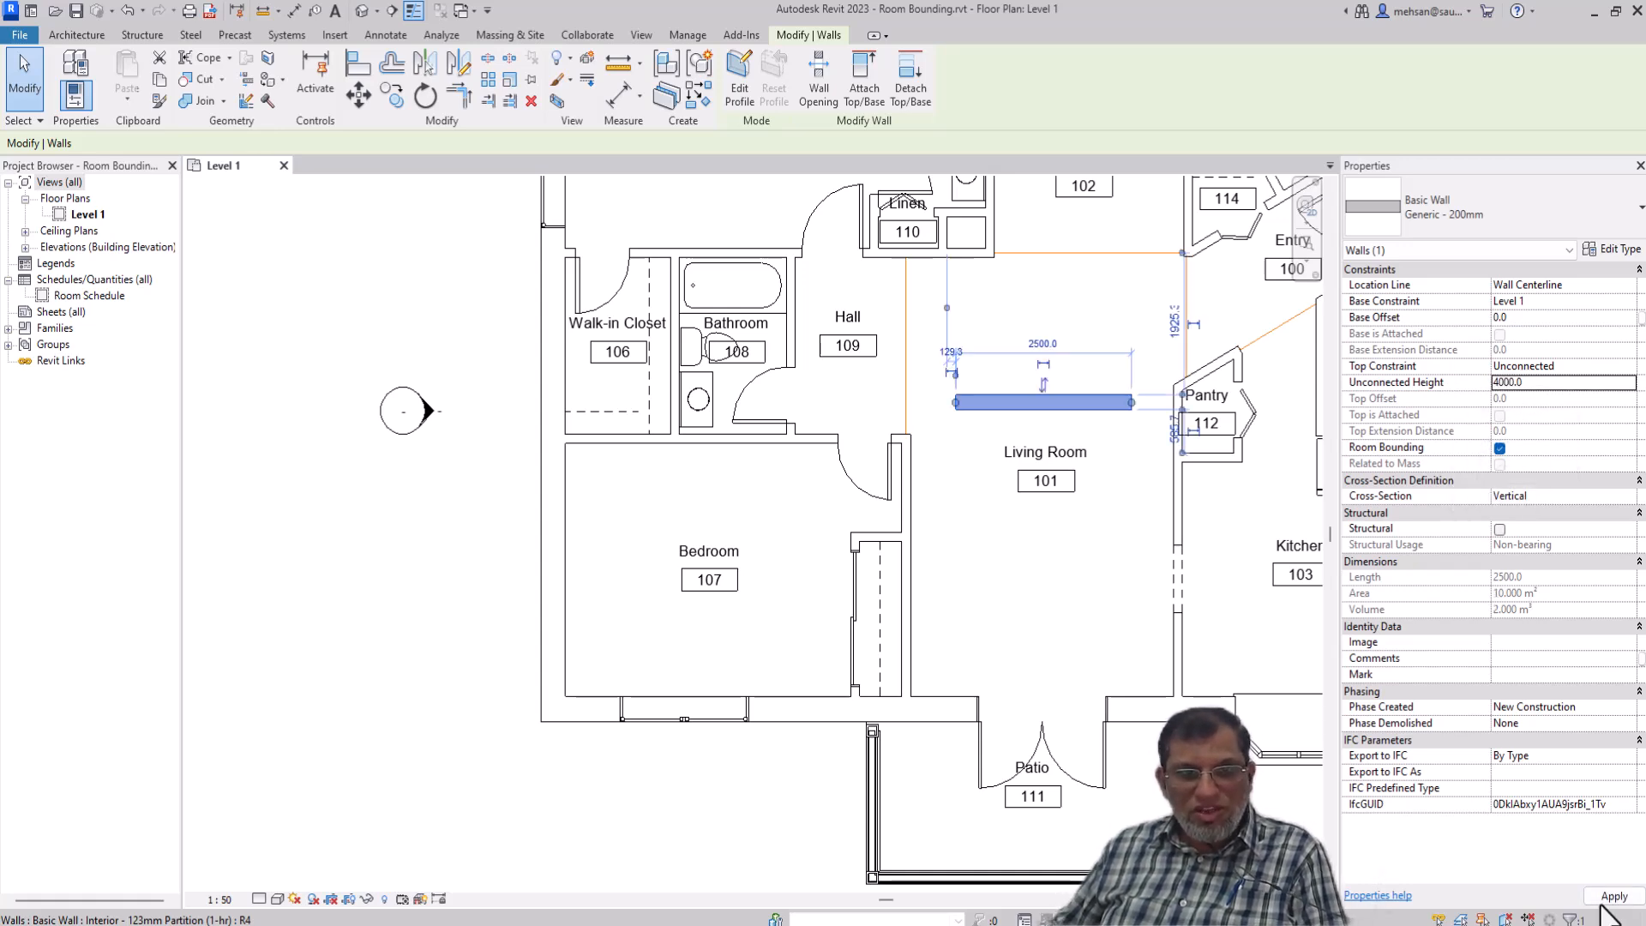
pyautogui.click(1237, 480)
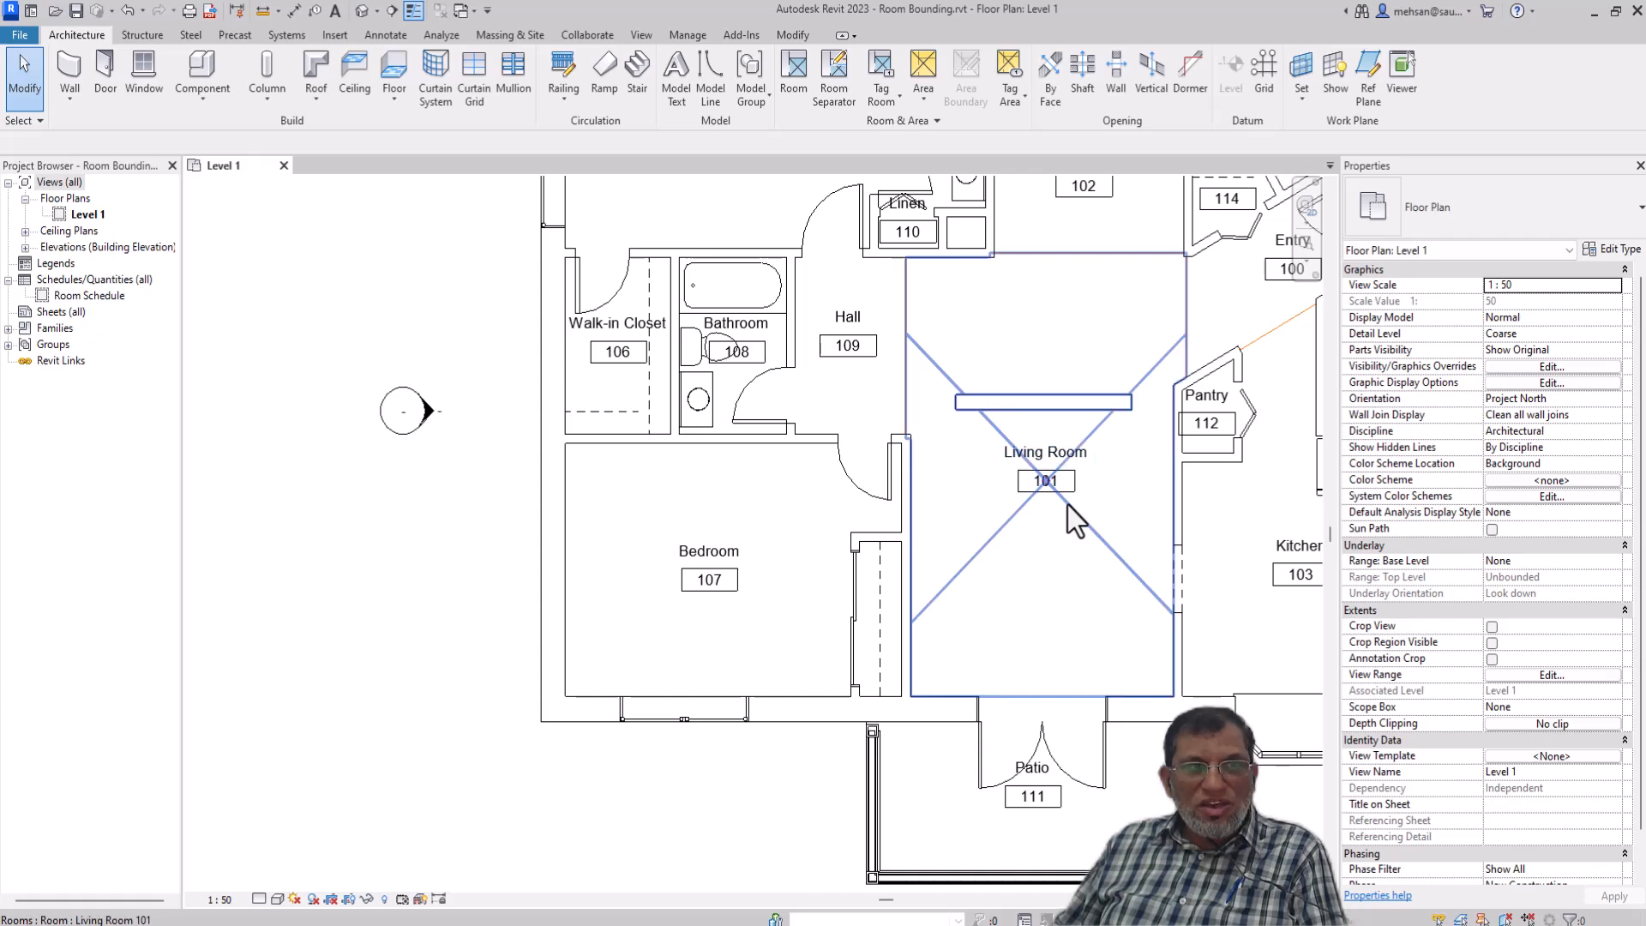
pyautogui.click(1095, 505)
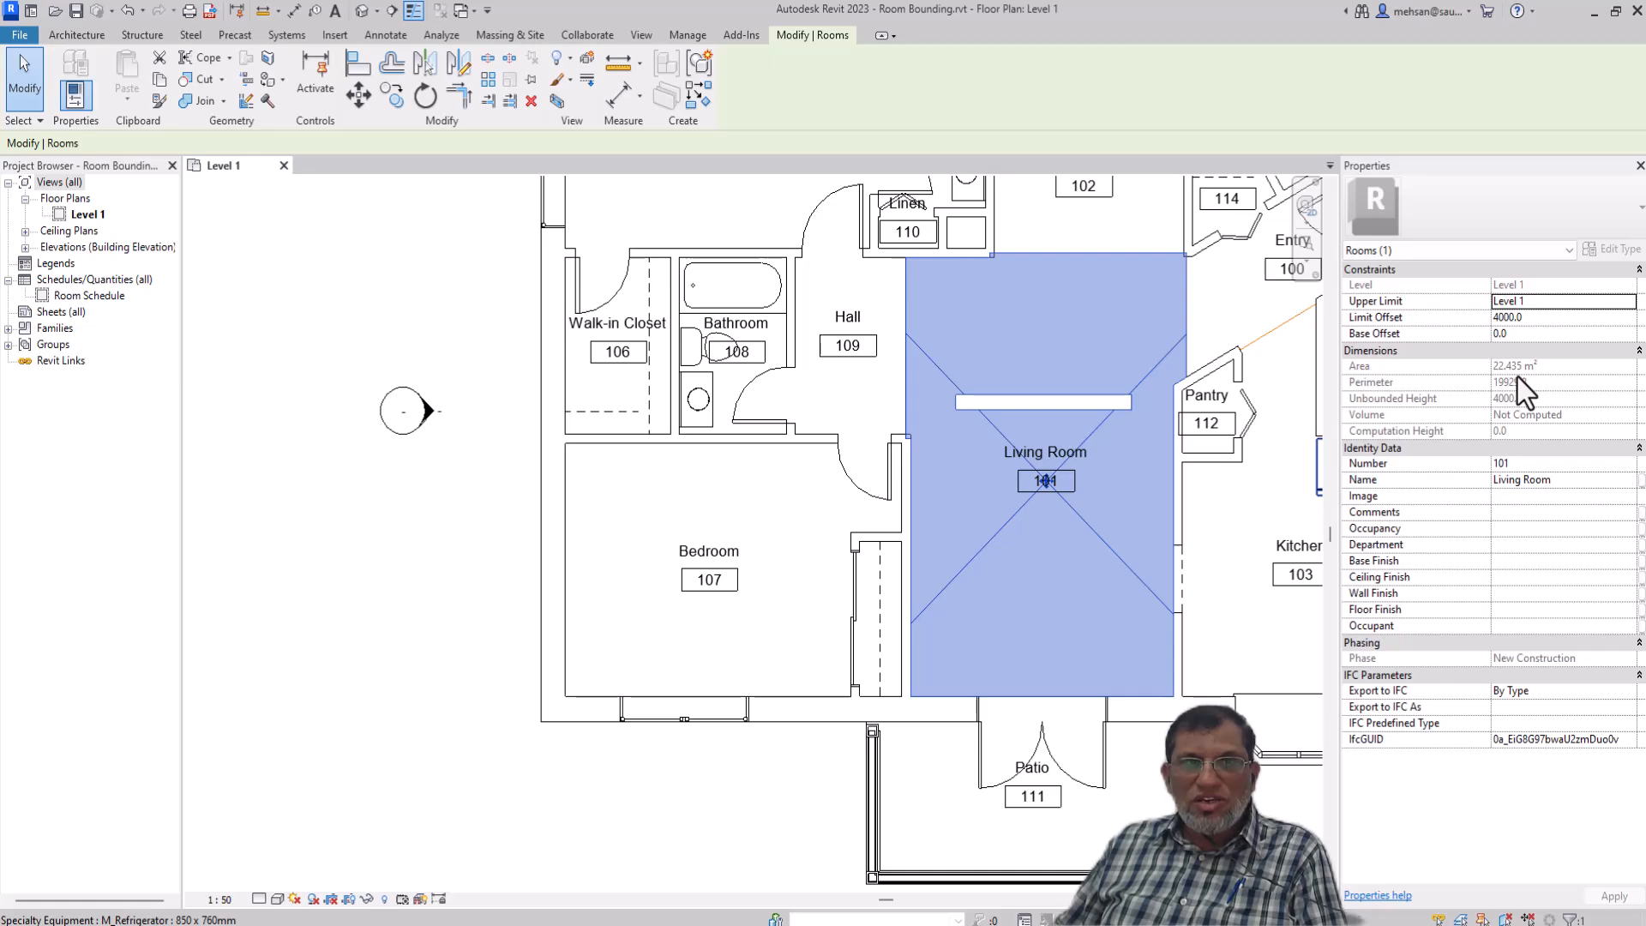
pyautogui.press('Escape')
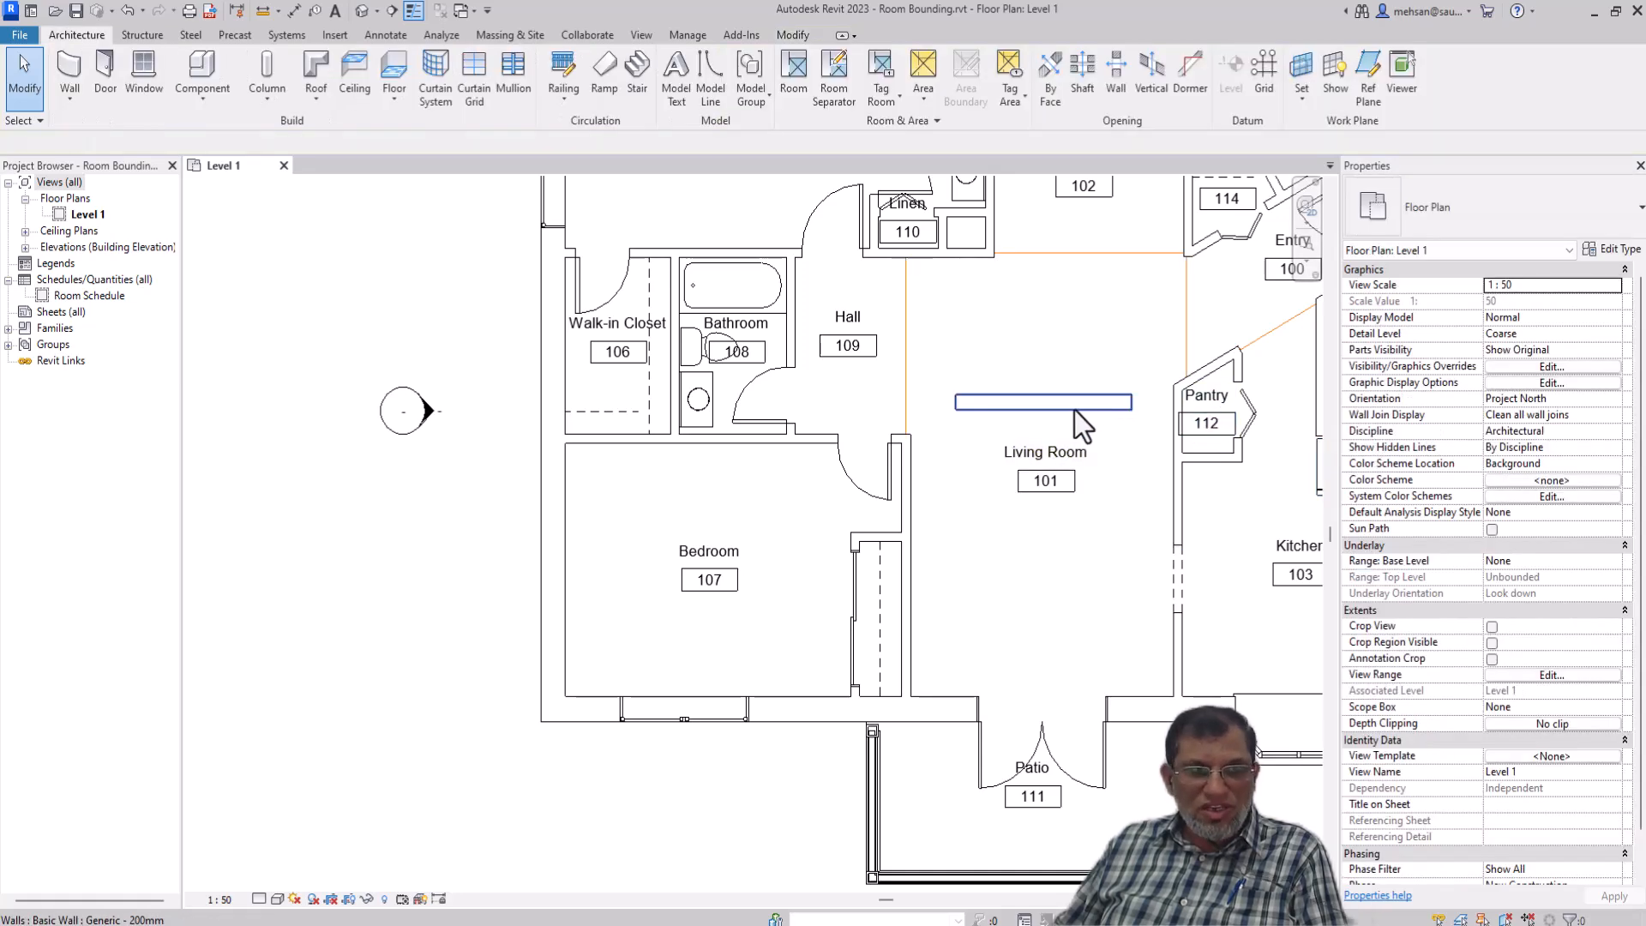
# Remove the 2500 mm wall from the Living Room and check the room's area without it
pyautogui.click(1073, 406)
pyautogui.press('Escape')
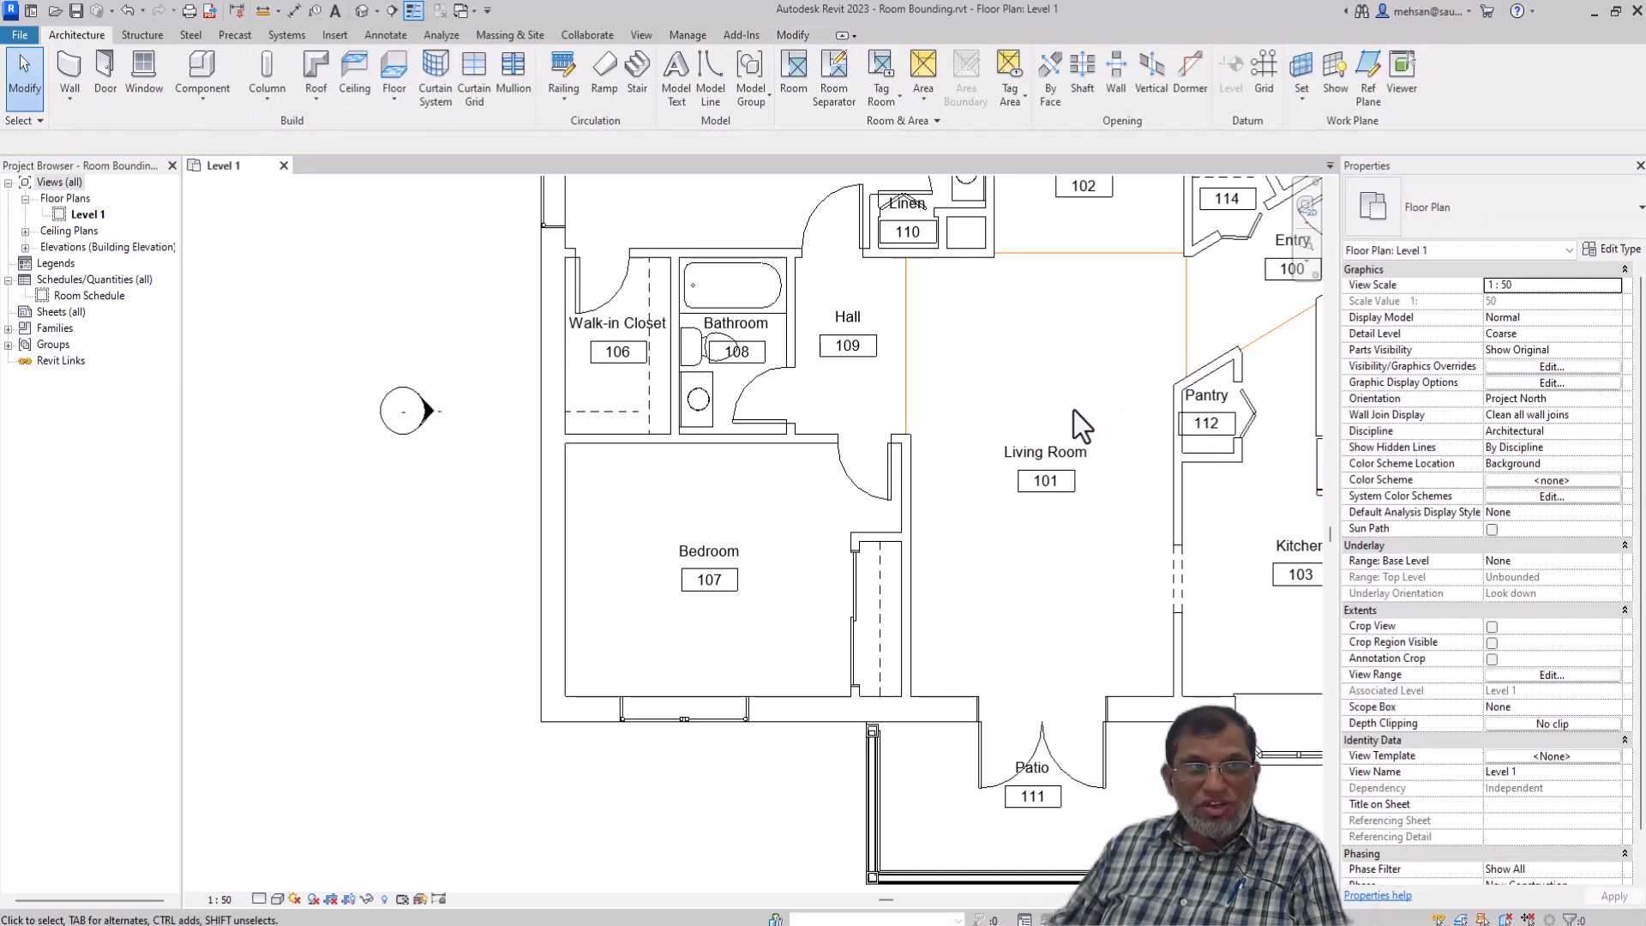
pyautogui.click(1079, 511)
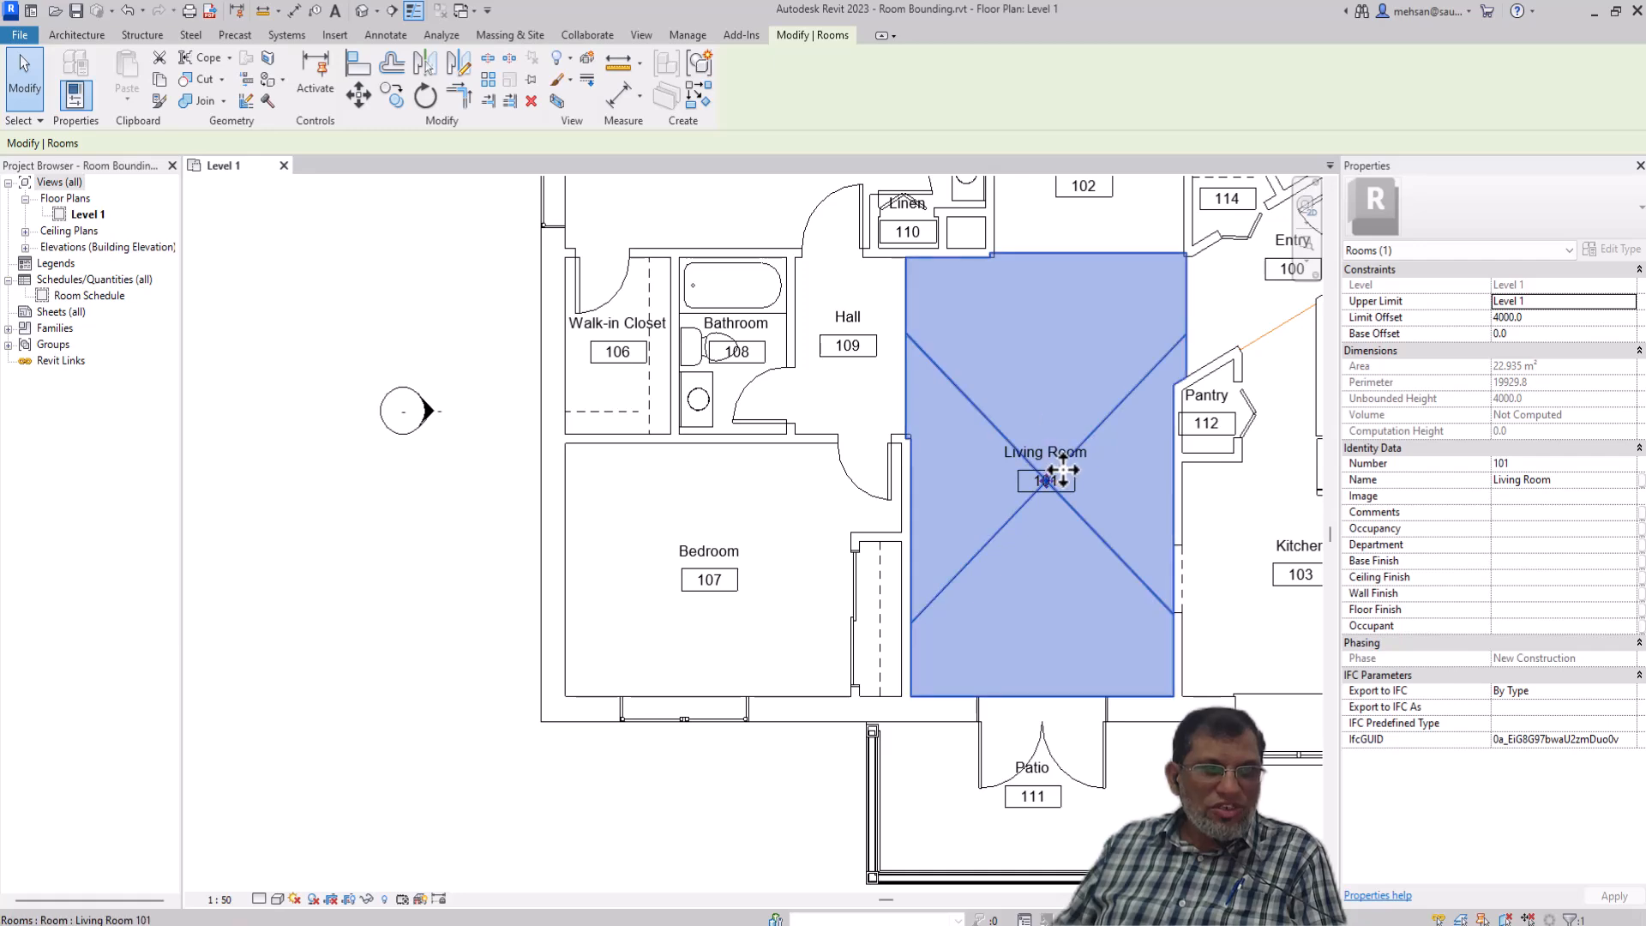
pyautogui.click(1068, 404)
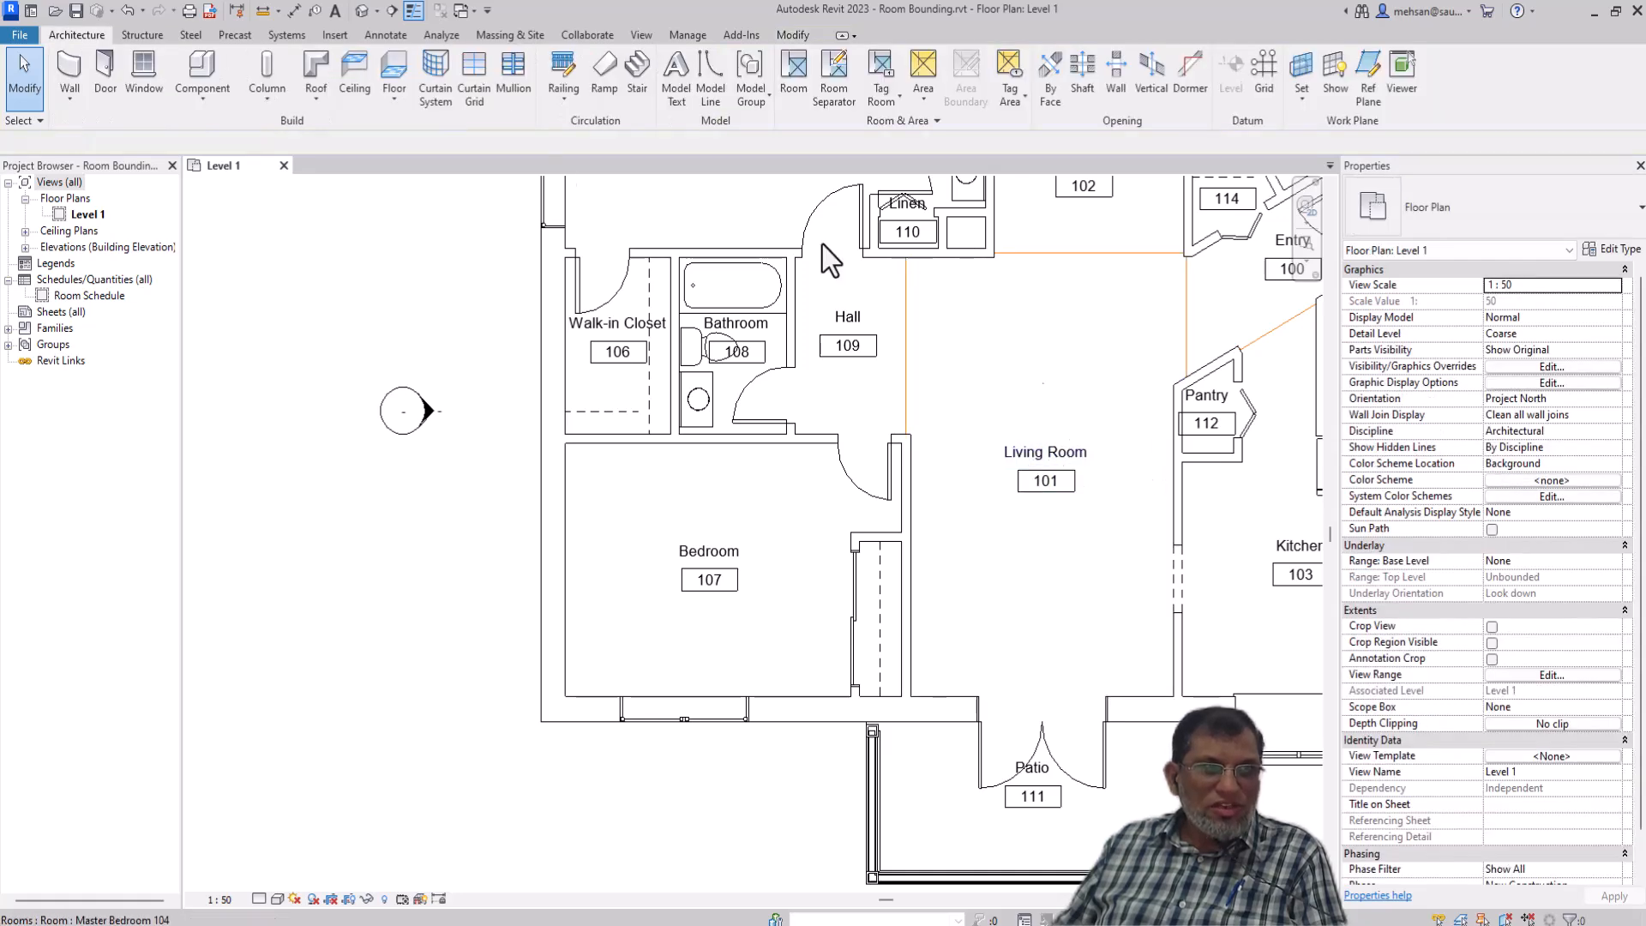
# Draw a horizontal Generic - 200mm wall about 2043 mm long just above the Living Room tag and inspect its Room Bounding setting
pyautogui.click(73, 83)
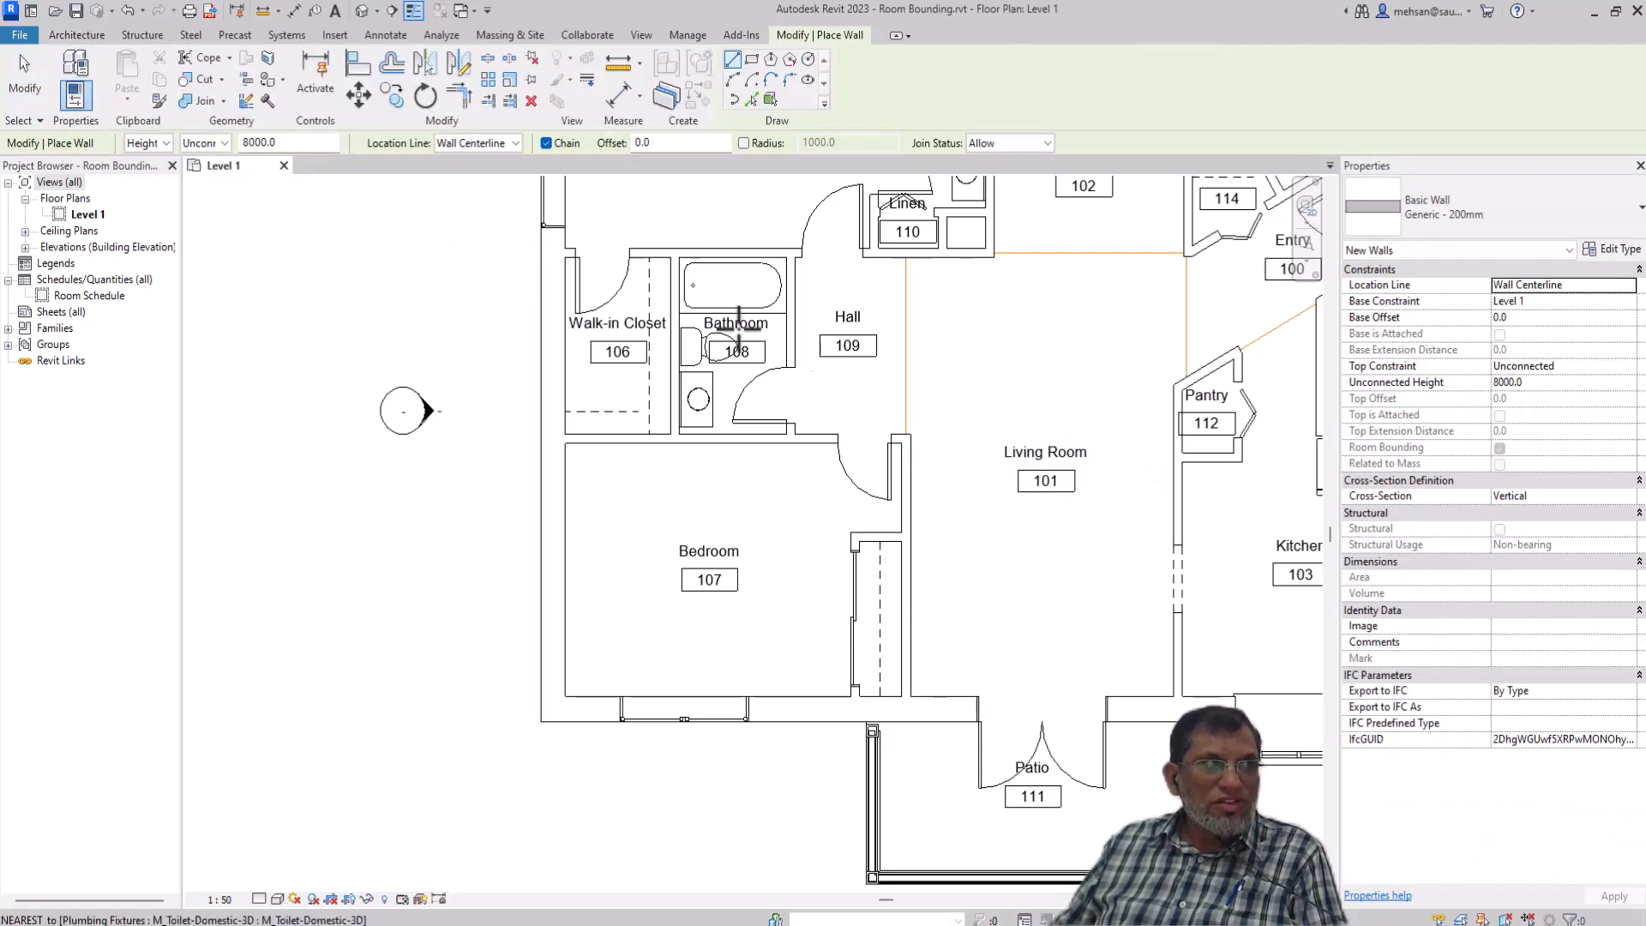
pyautogui.click(982, 420)
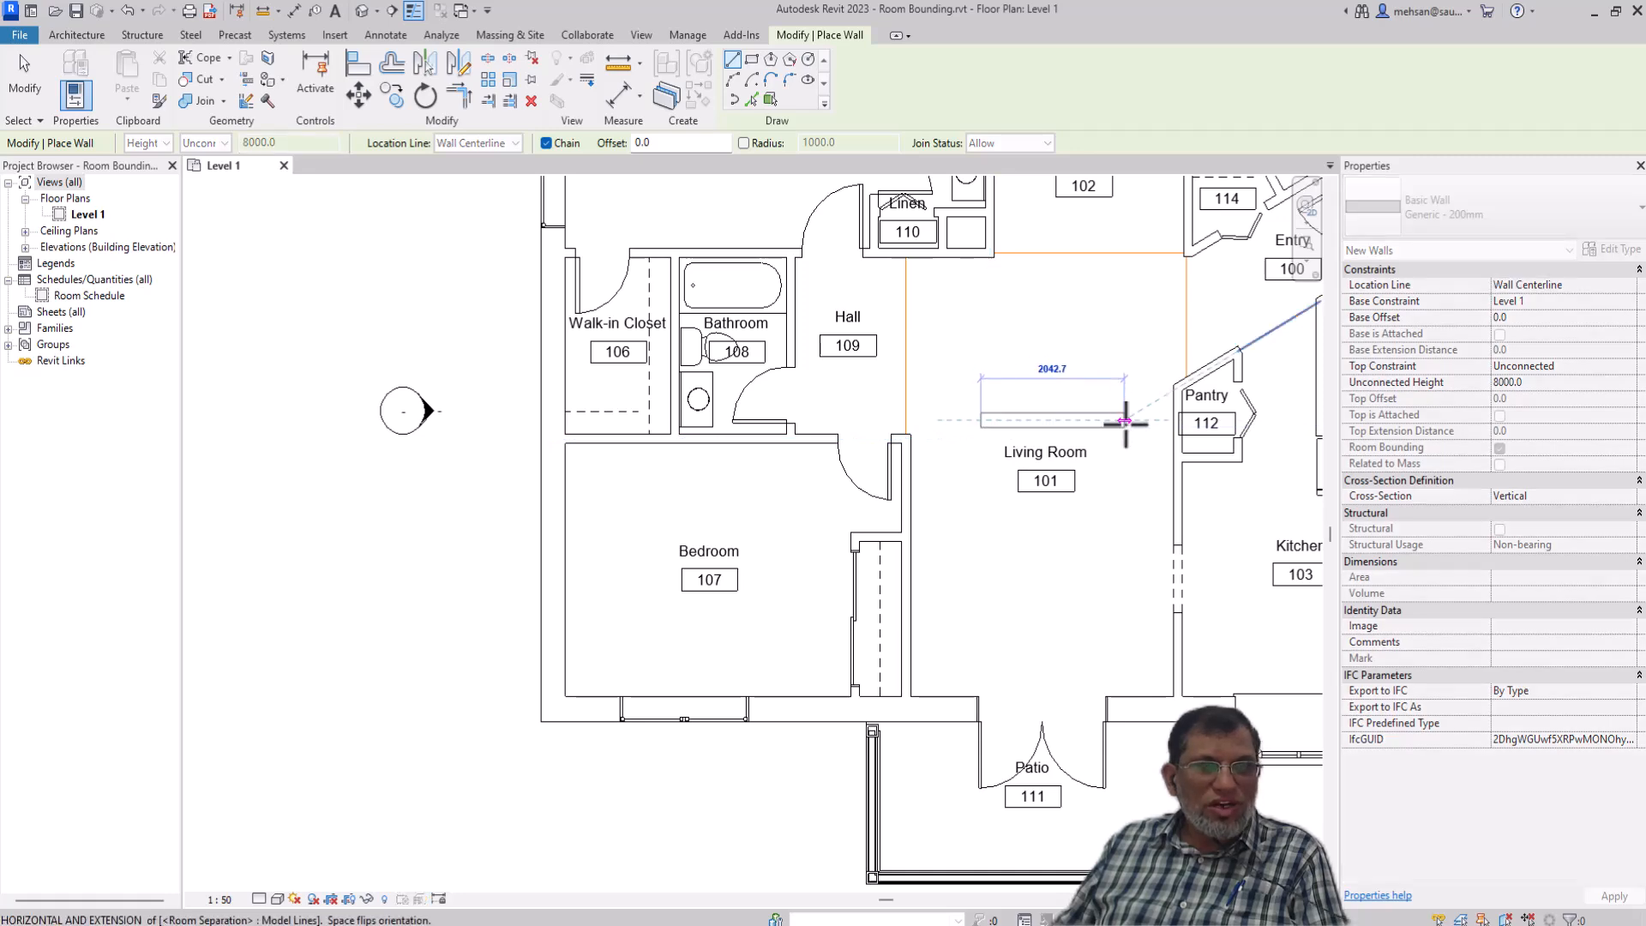
pyautogui.click(1125, 420)
pyautogui.press('Escape')
pyautogui.press('Escape')
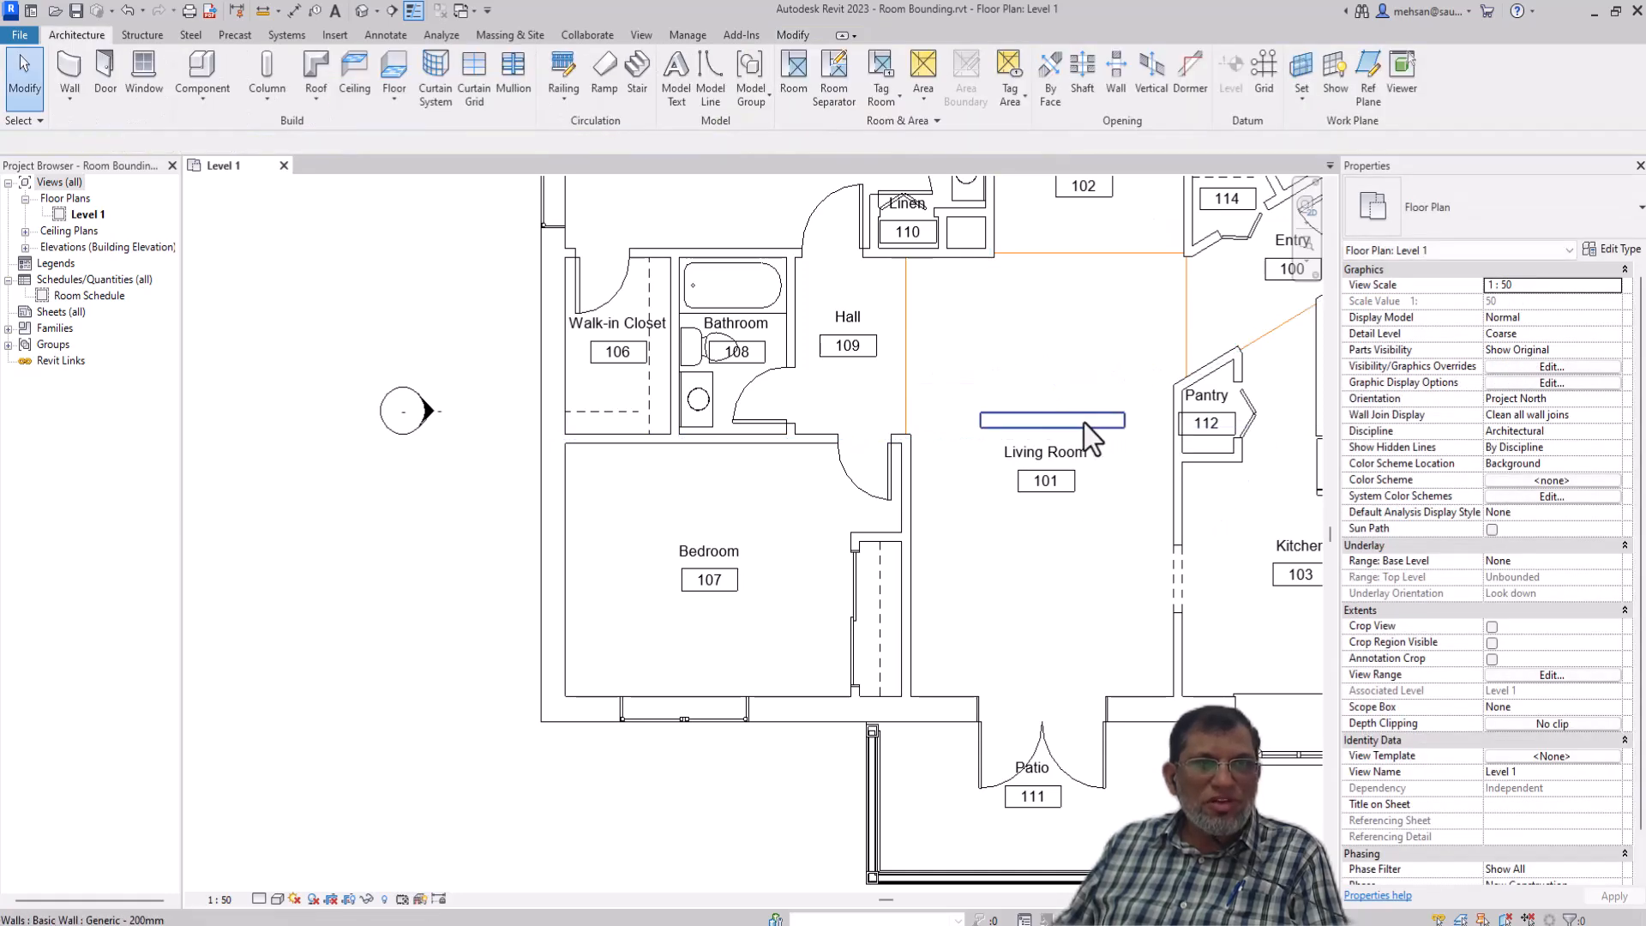
pyautogui.click(1084, 421)
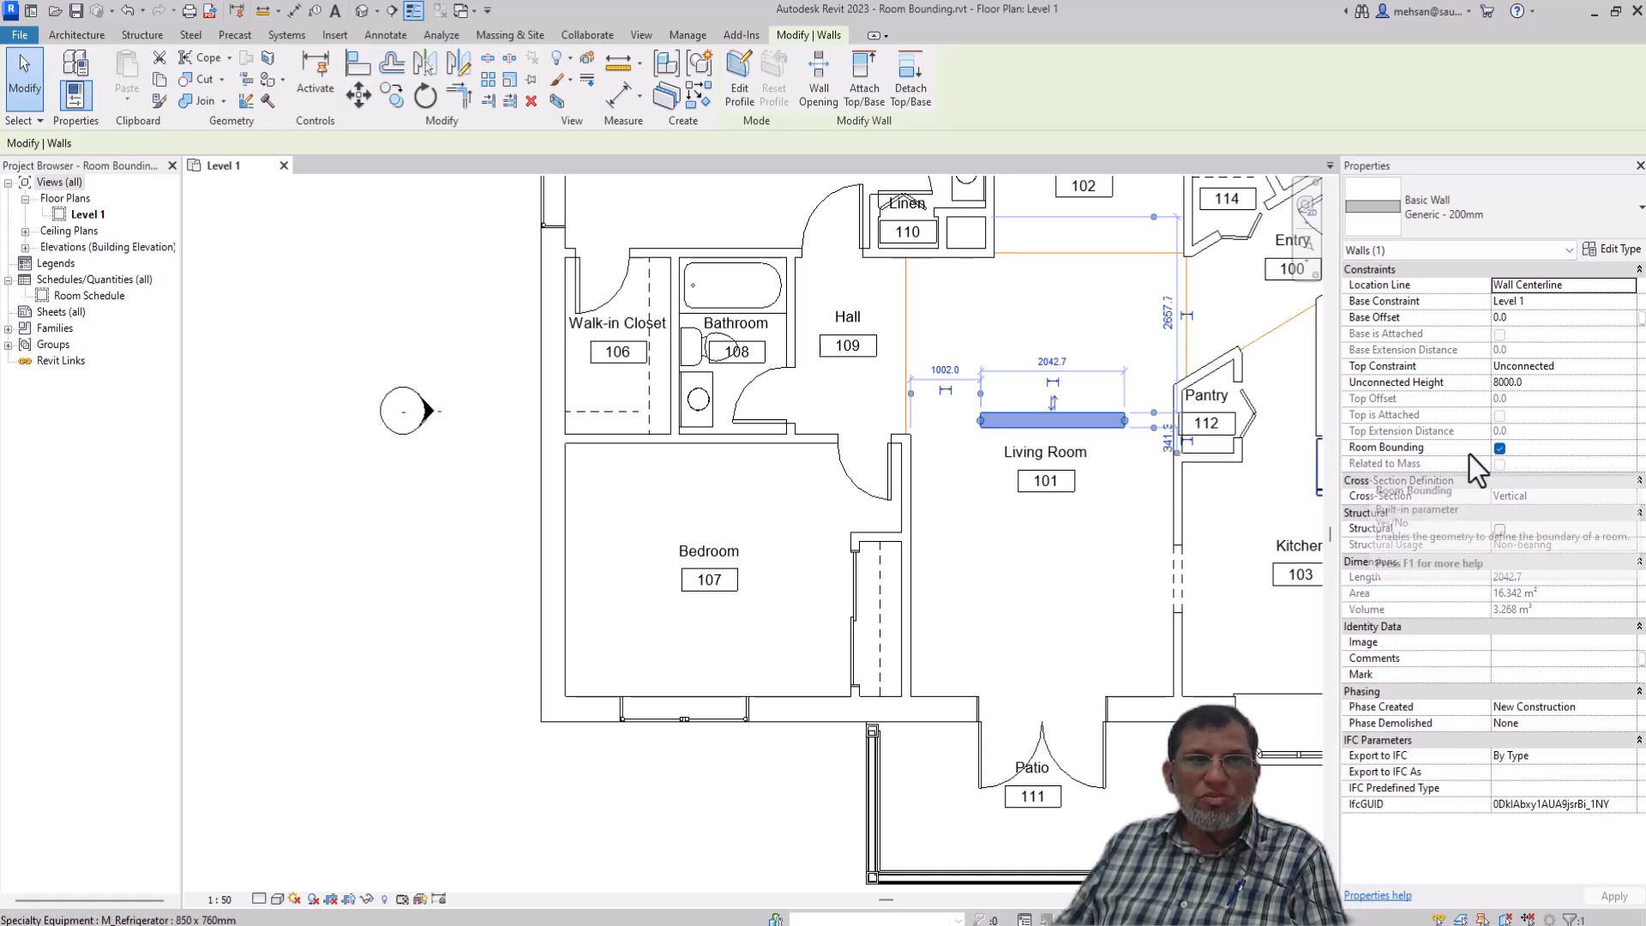
pyautogui.click(1500, 448)
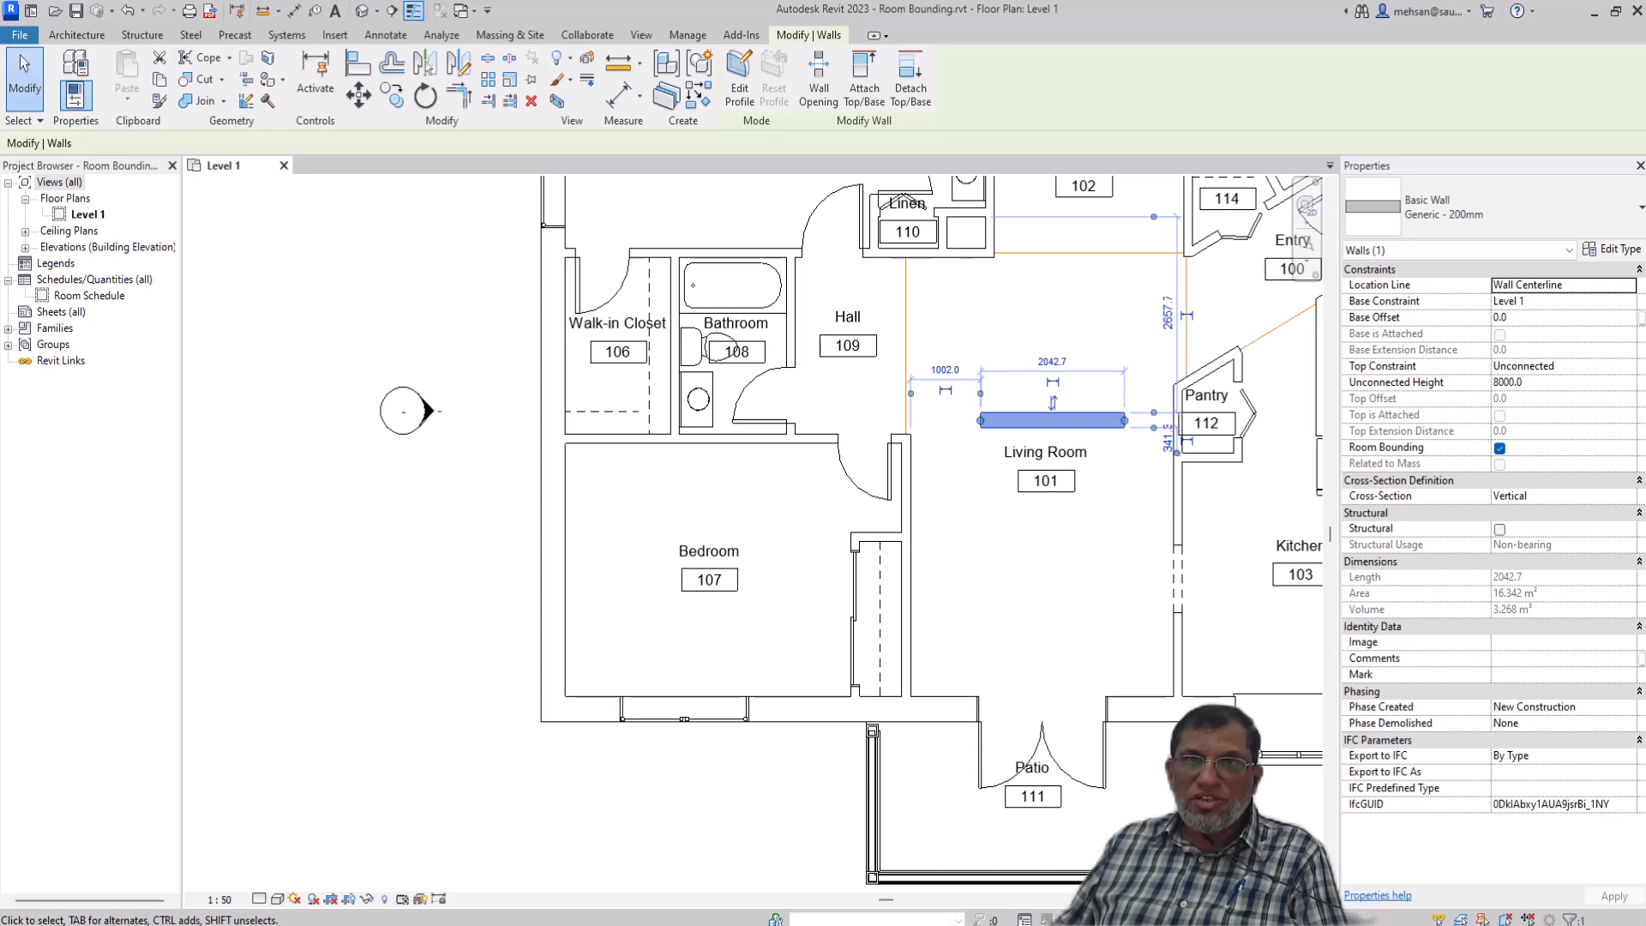
# Examine the area and boundary of Master Bath 105
pyautogui.scroll(3, 908, 214)
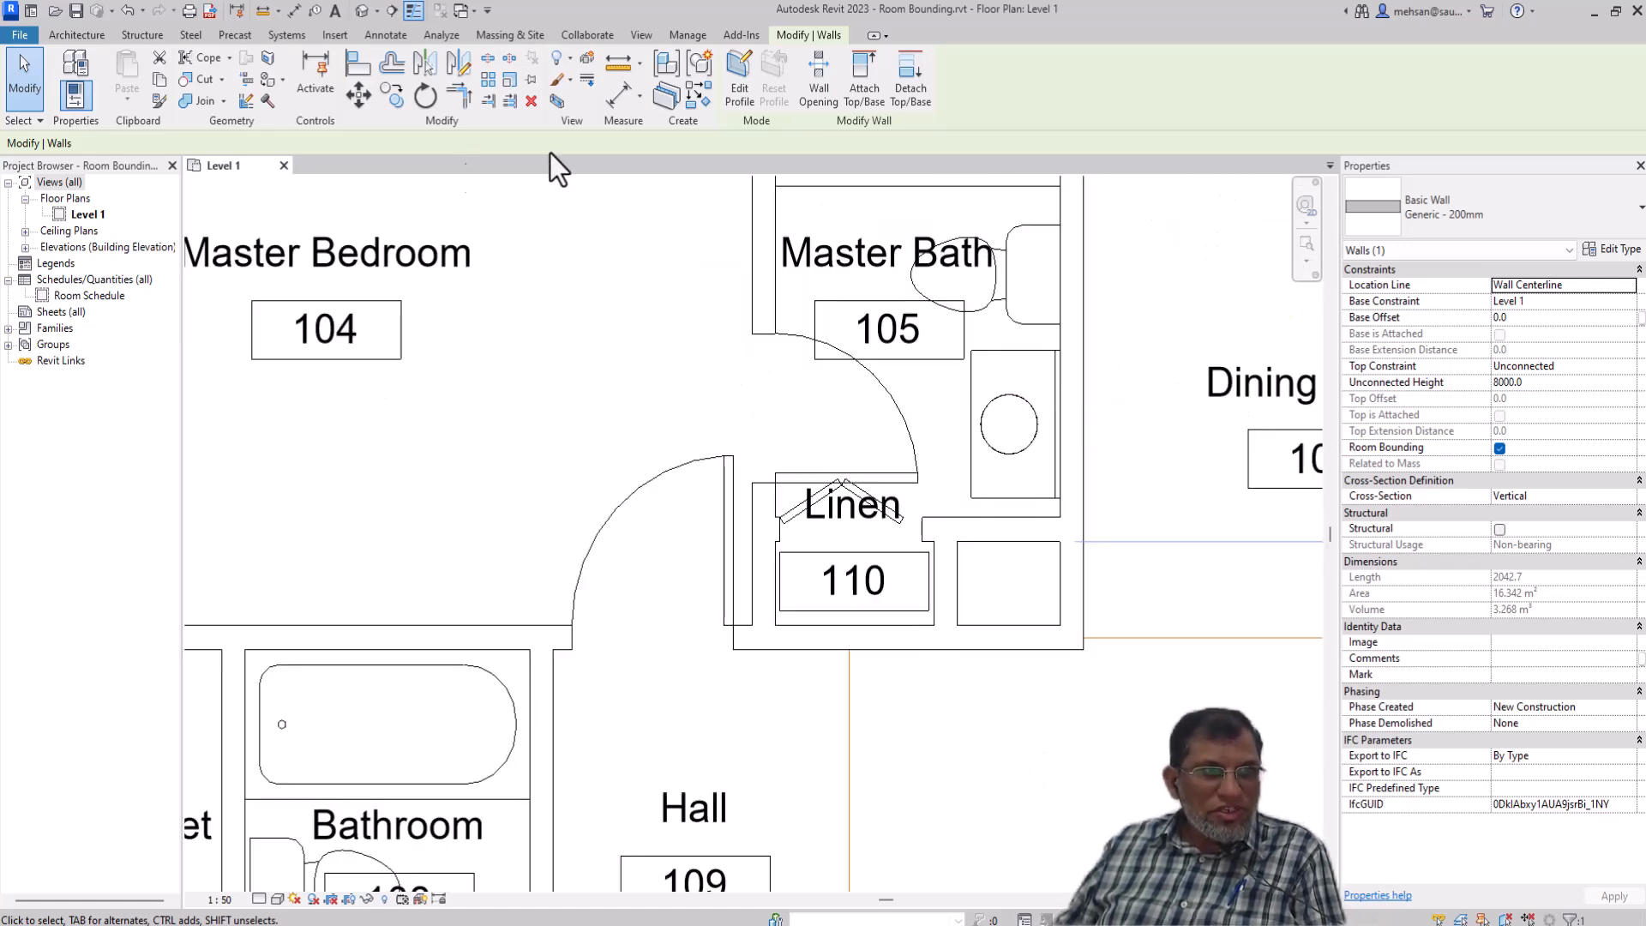
pyautogui.click(933, 289)
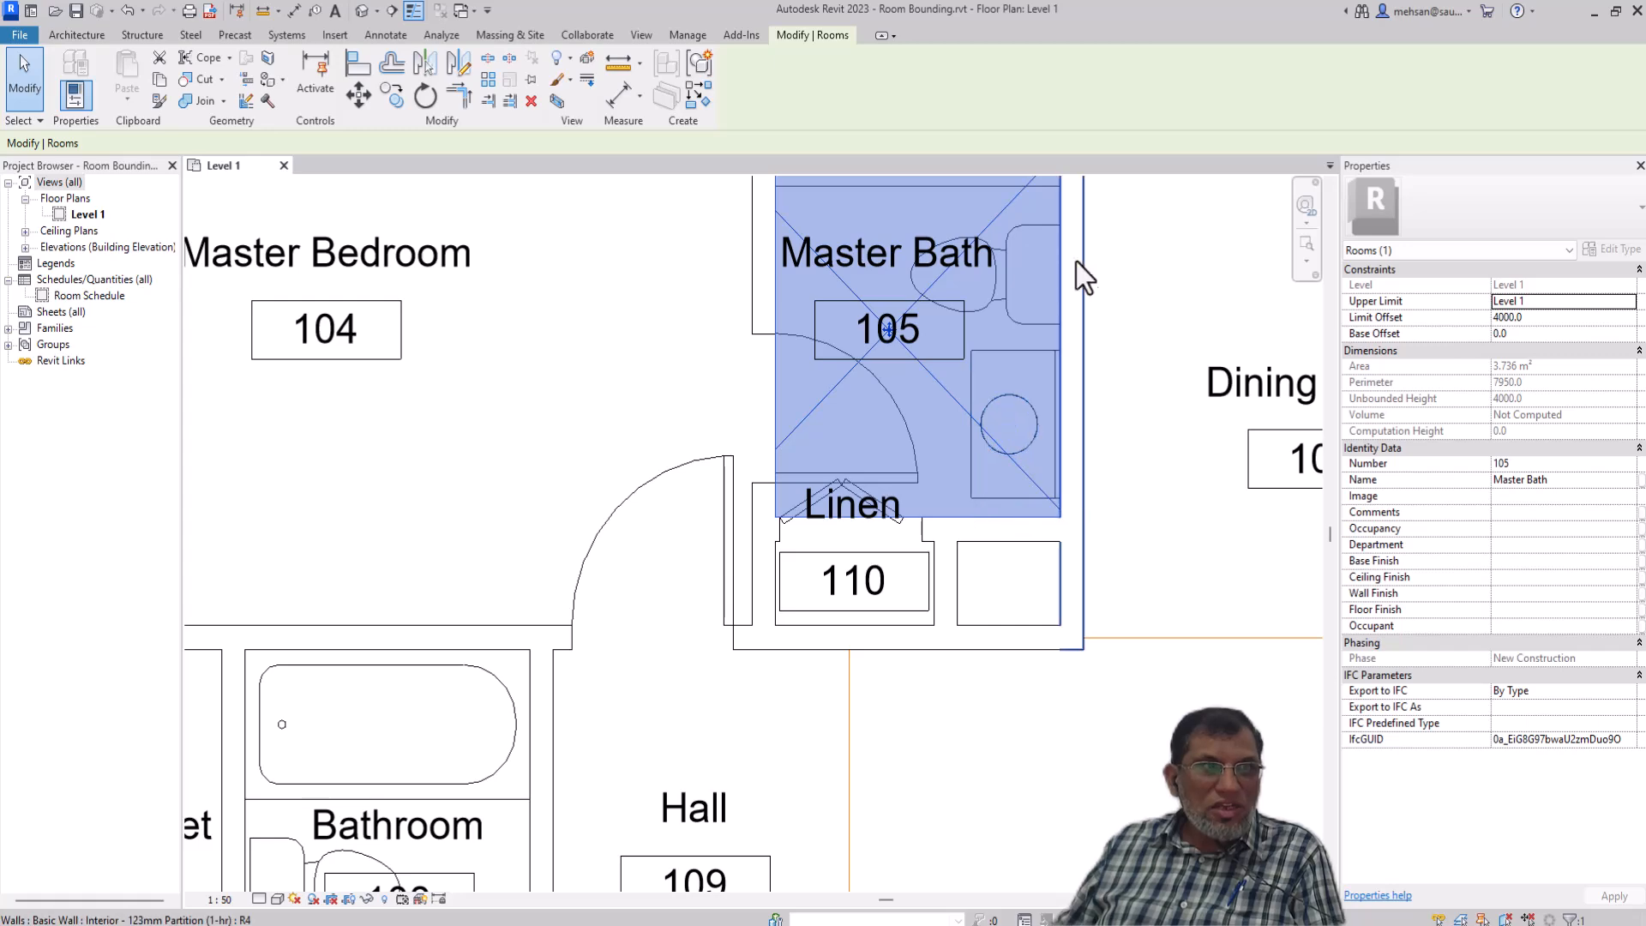
pyautogui.press('Escape')
# Try to turn off Room Bounding for the partition between Master Bath 105 and Linen 110, and cancel the change
pyautogui.click(996, 540)
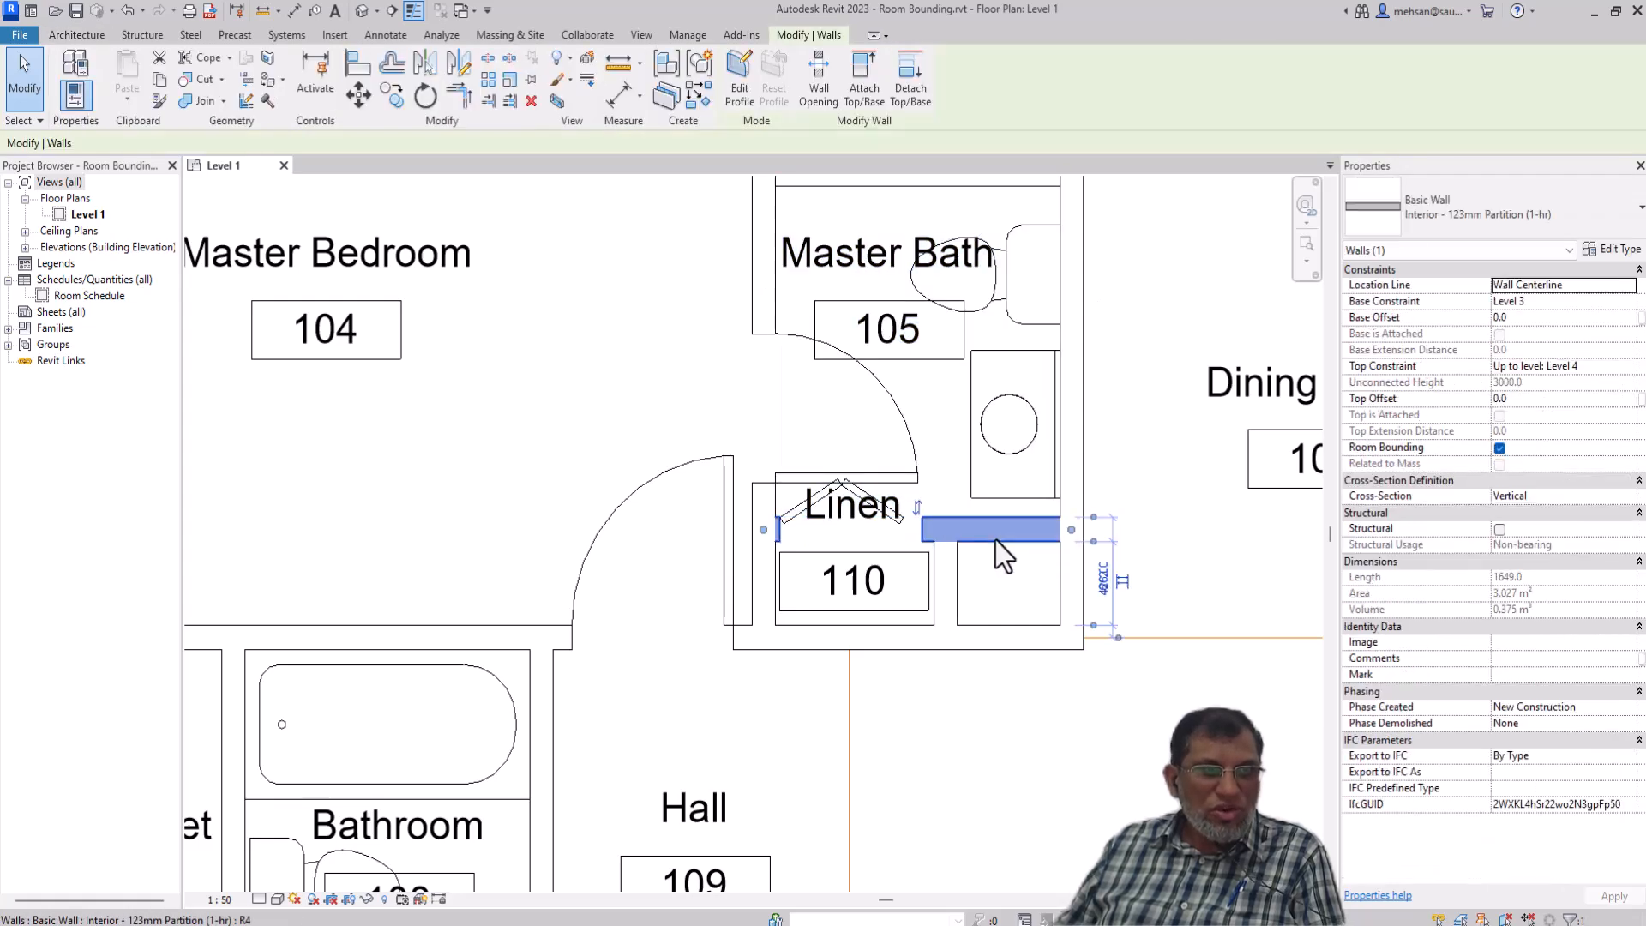
pyautogui.click(1499, 448)
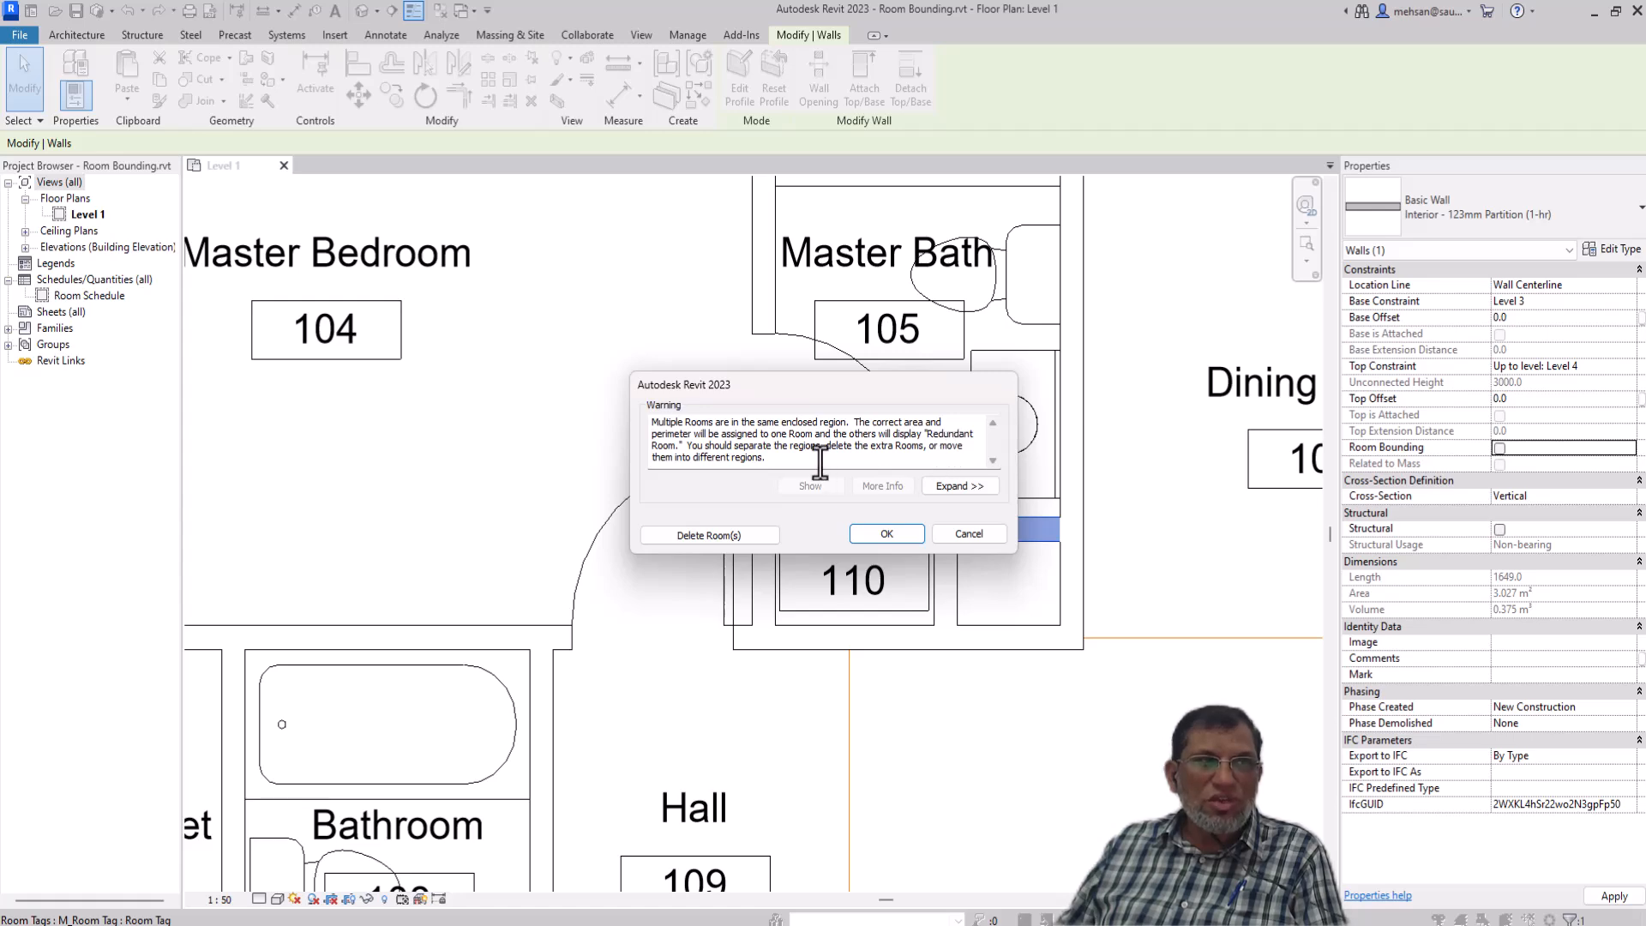
pyautogui.click(970, 537)
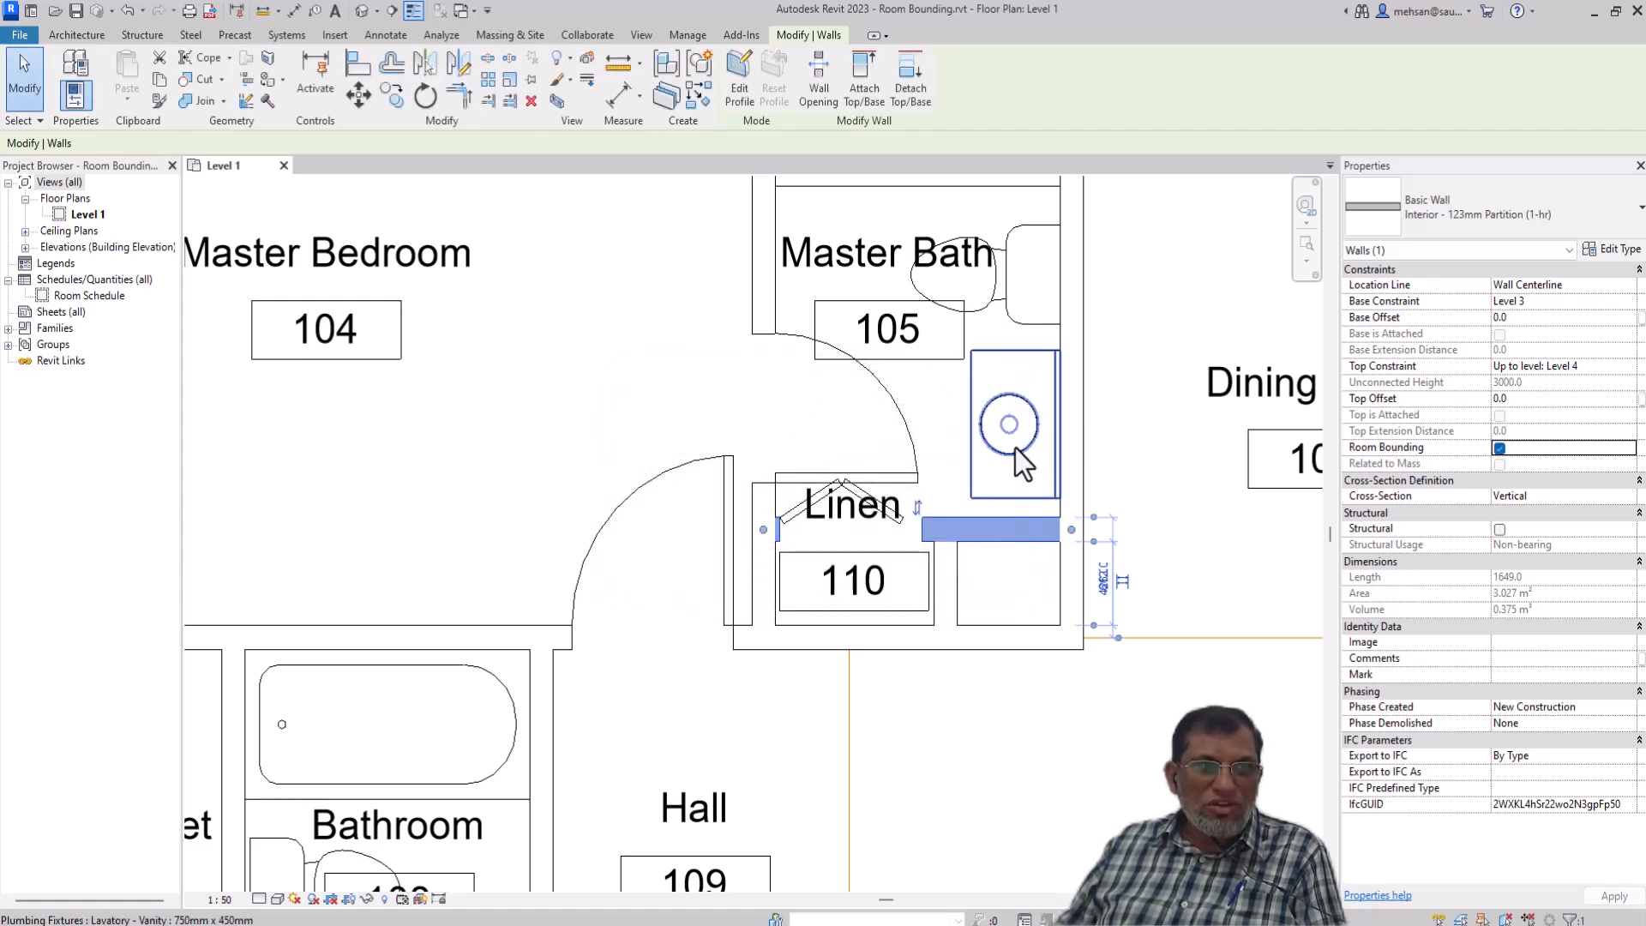
pyautogui.press('Escape')
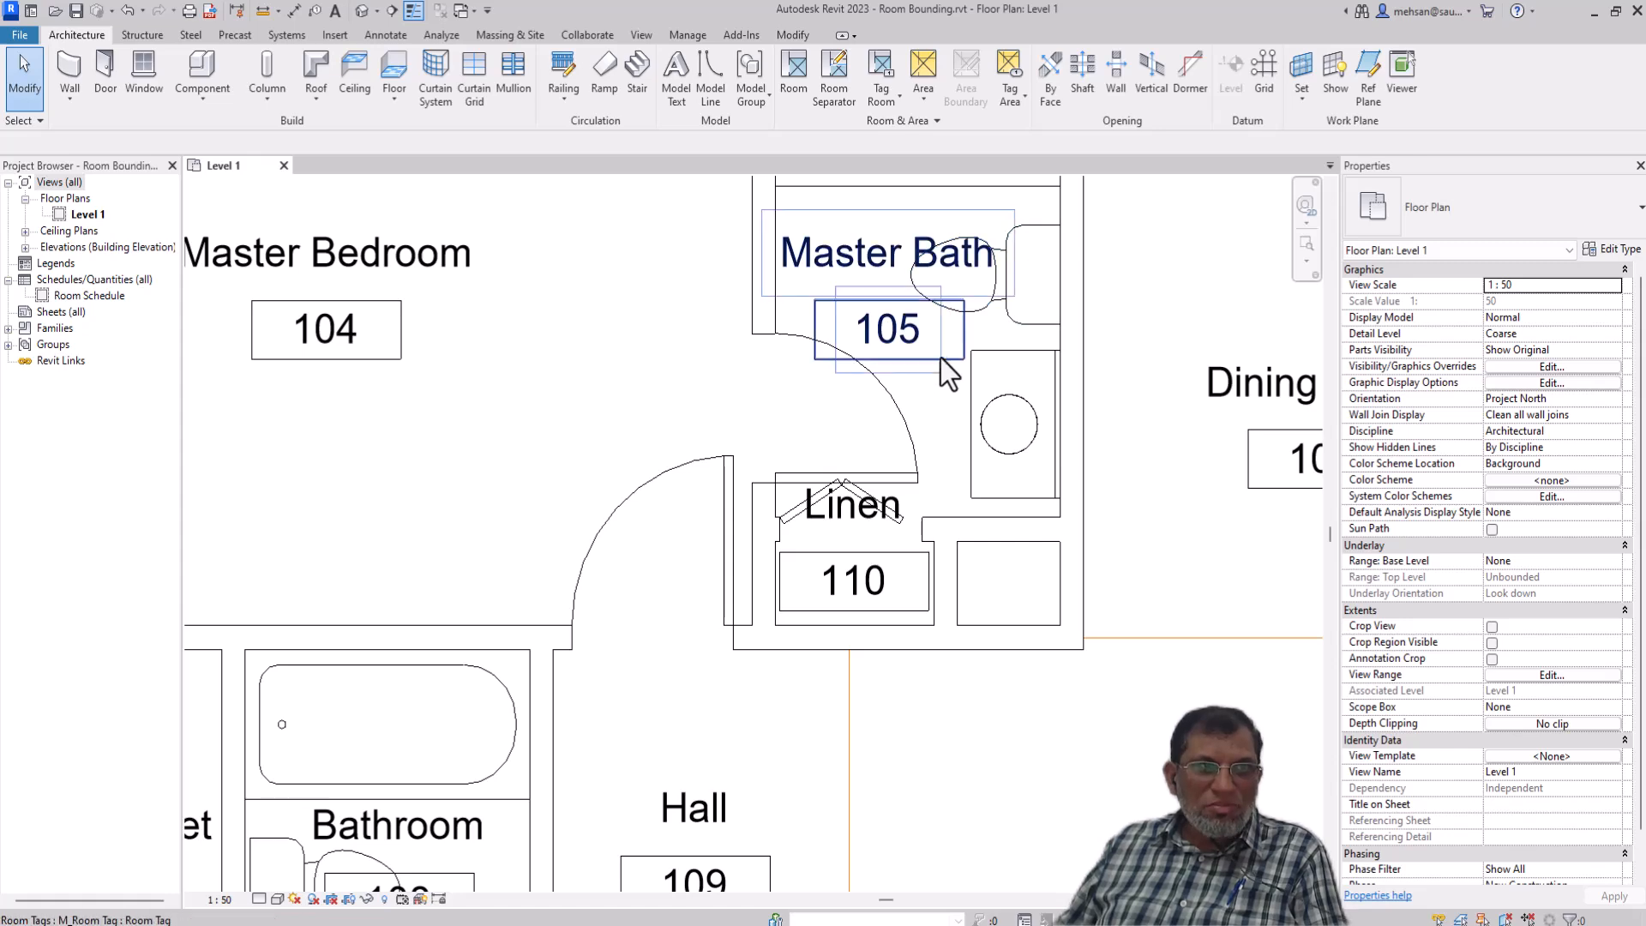
# Recheck Master Bath 105 and turn off Room Bounding for the partition between it and Linen 110, keeping both rooms
pyautogui.click(926, 369)
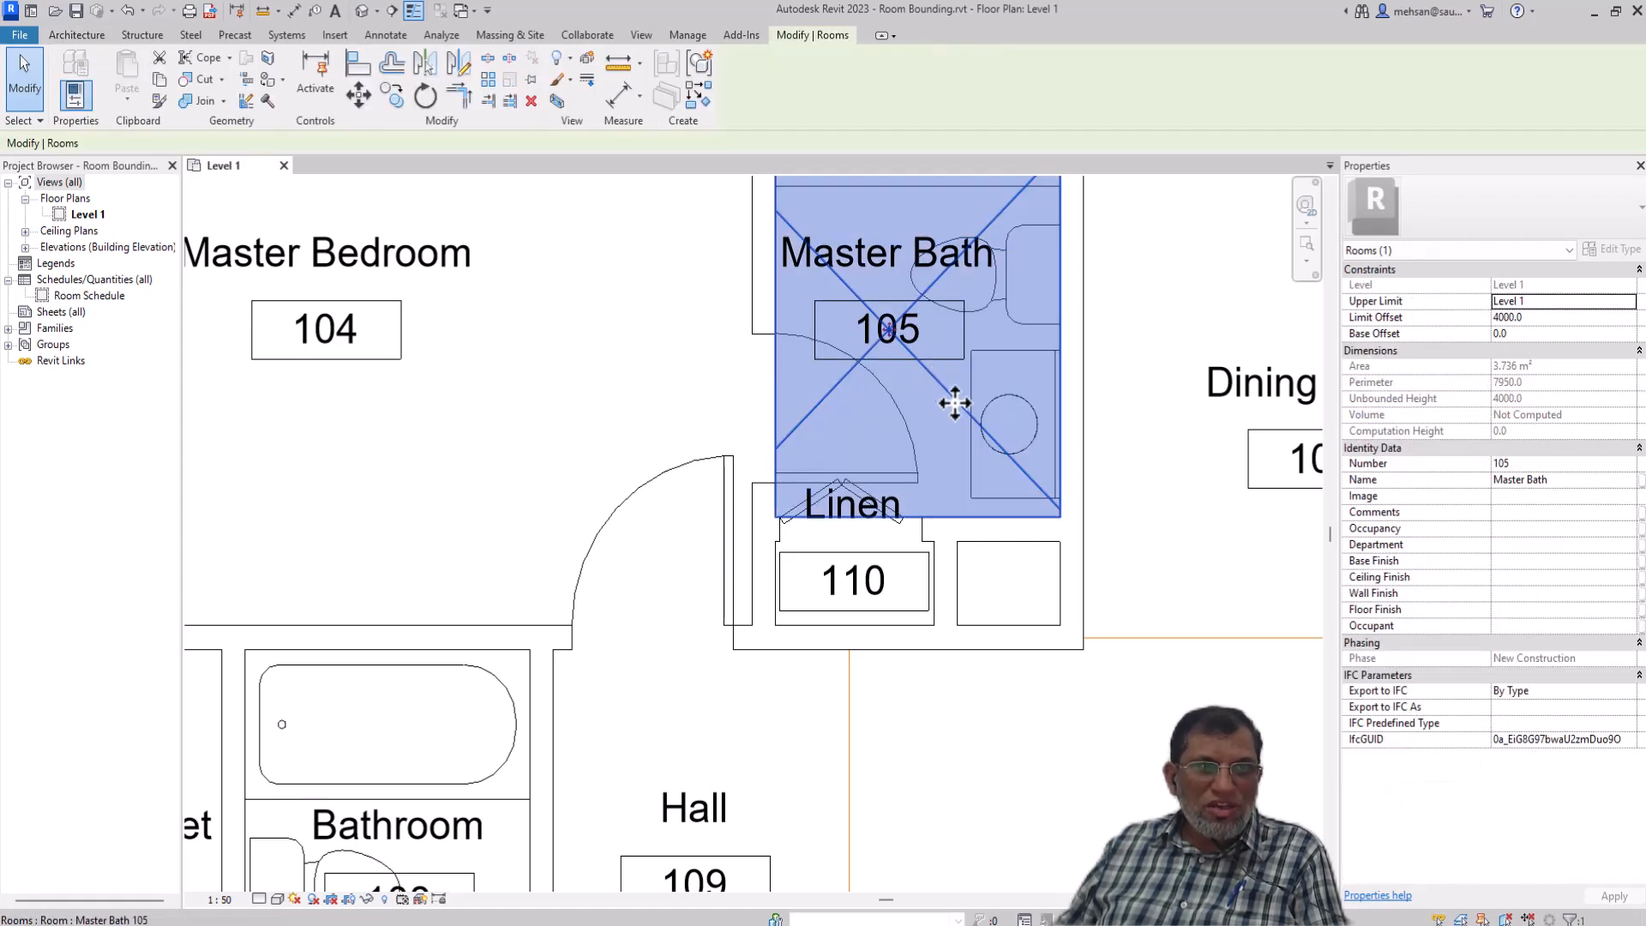
pyautogui.press('Escape')
pyautogui.click(973, 535)
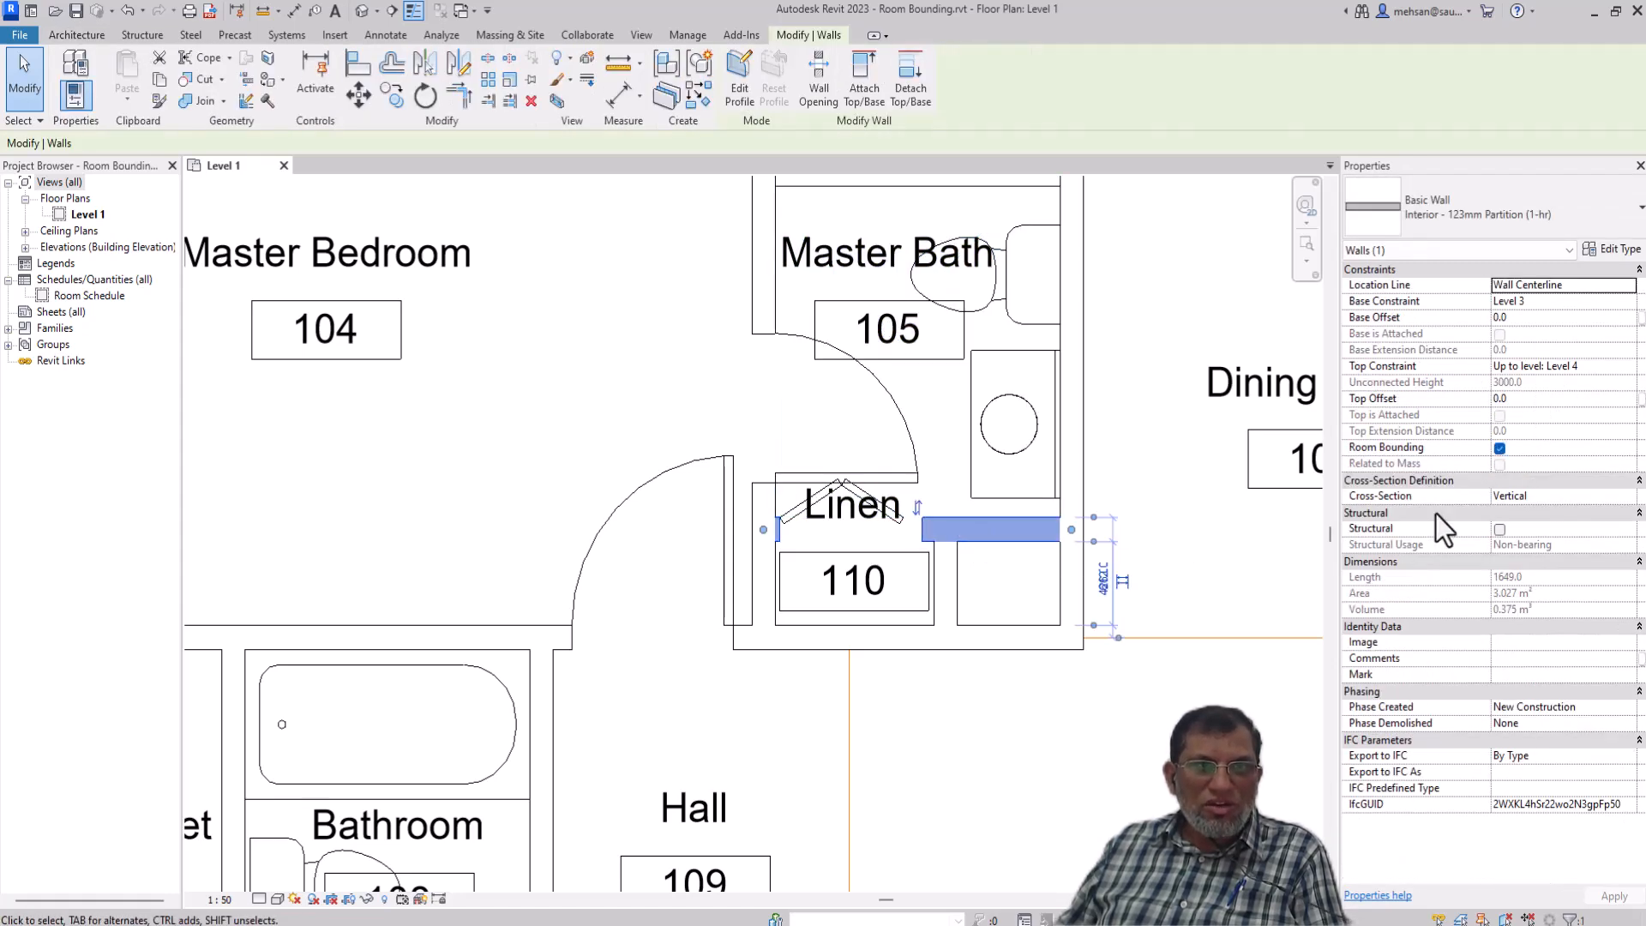
pyautogui.click(1499, 448)
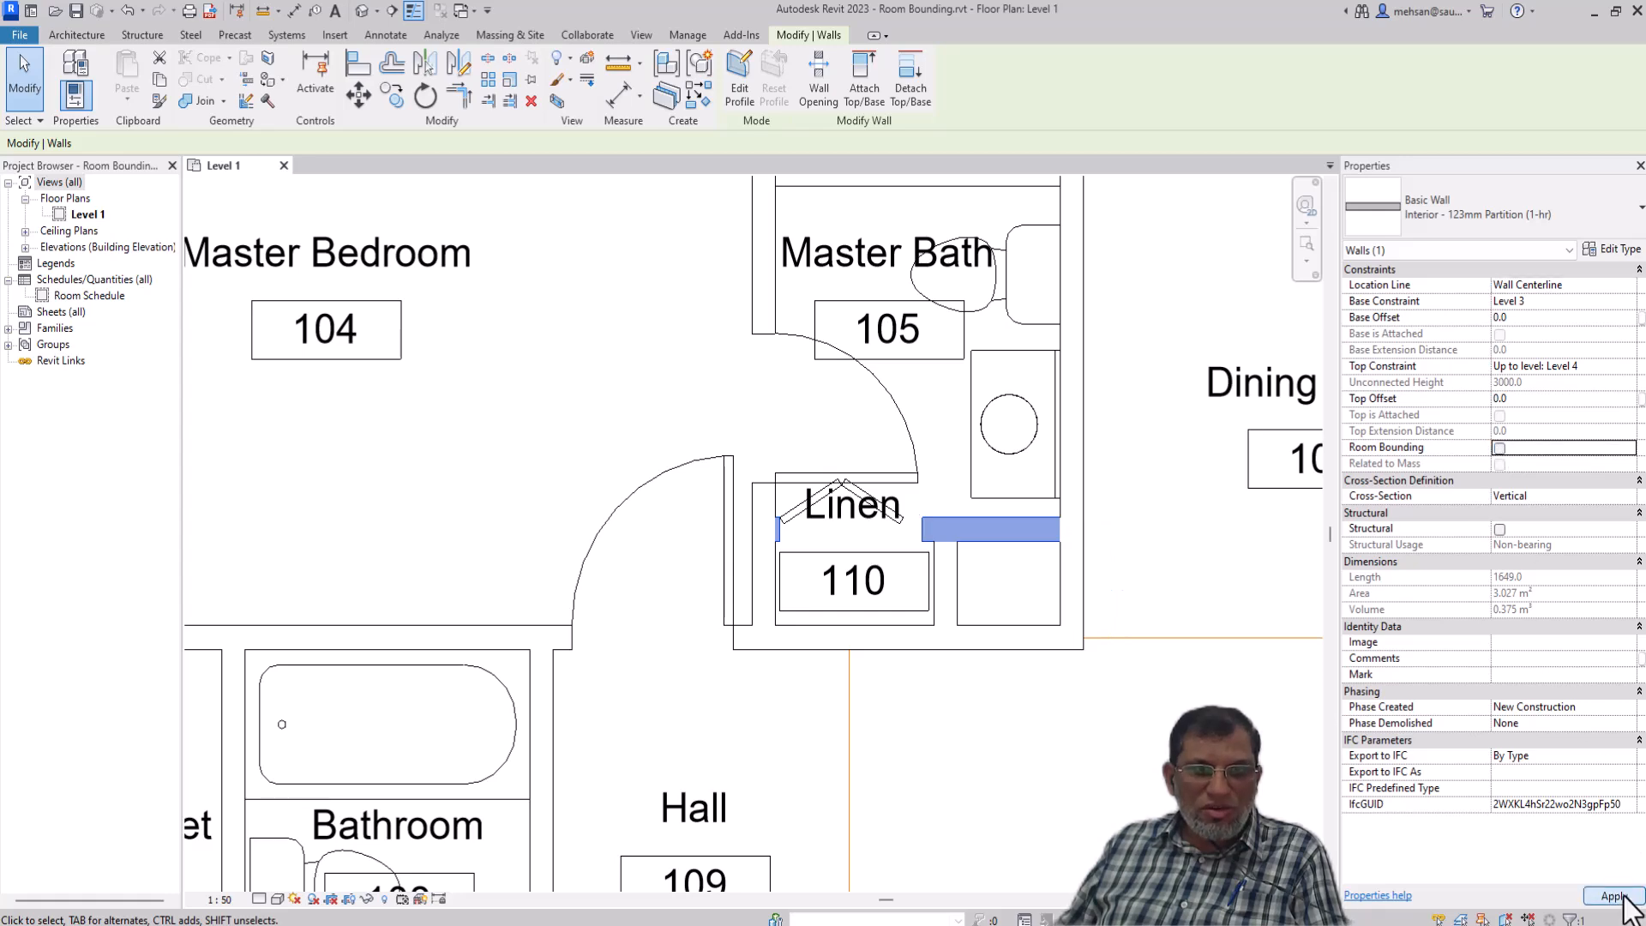
pyautogui.click(1622, 896)
pyautogui.click(882, 533)
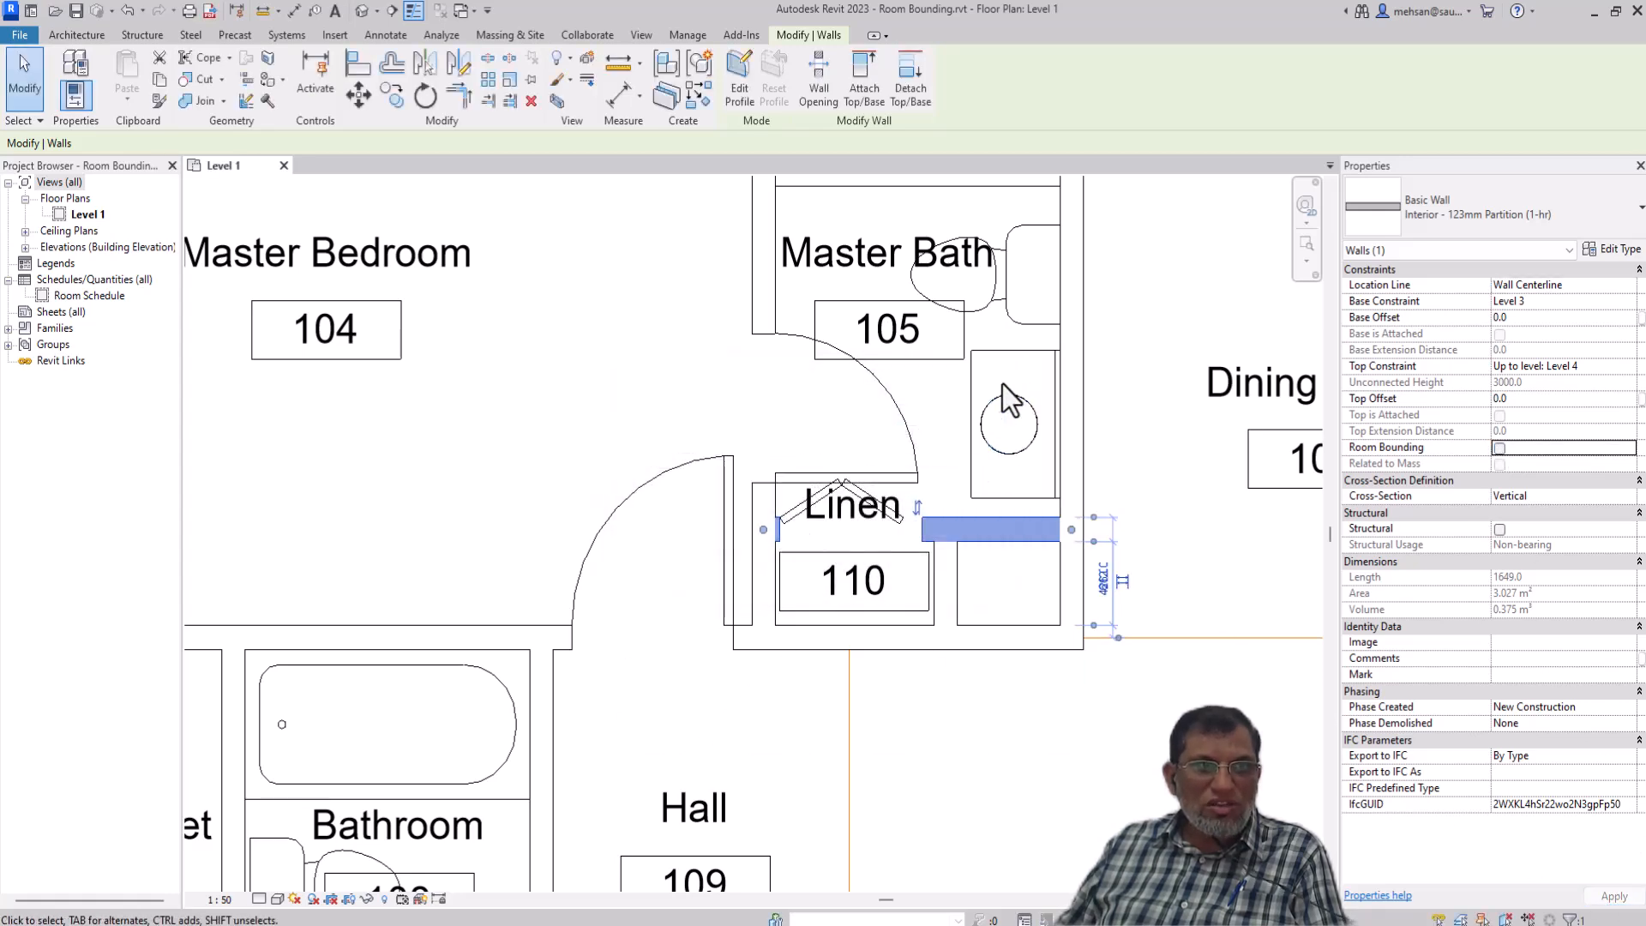
# Examine the area and boundary of Master Bath 105 with the Linen space included
pyautogui.click(969, 304)
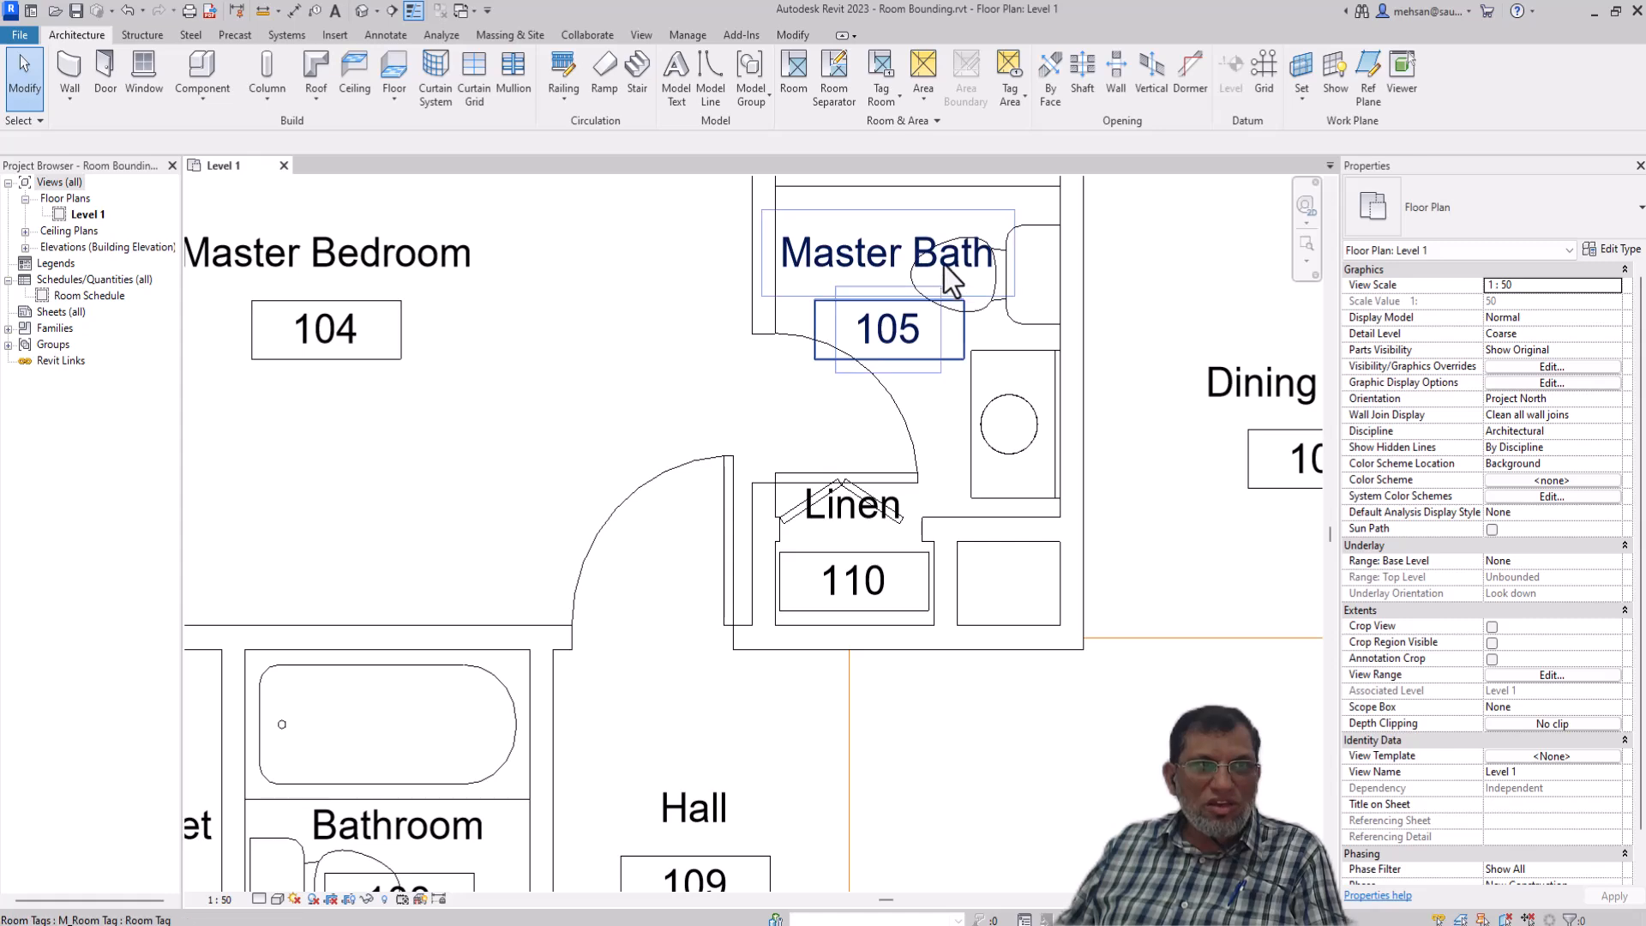
pyautogui.click(900, 261)
pyautogui.press('Escape')
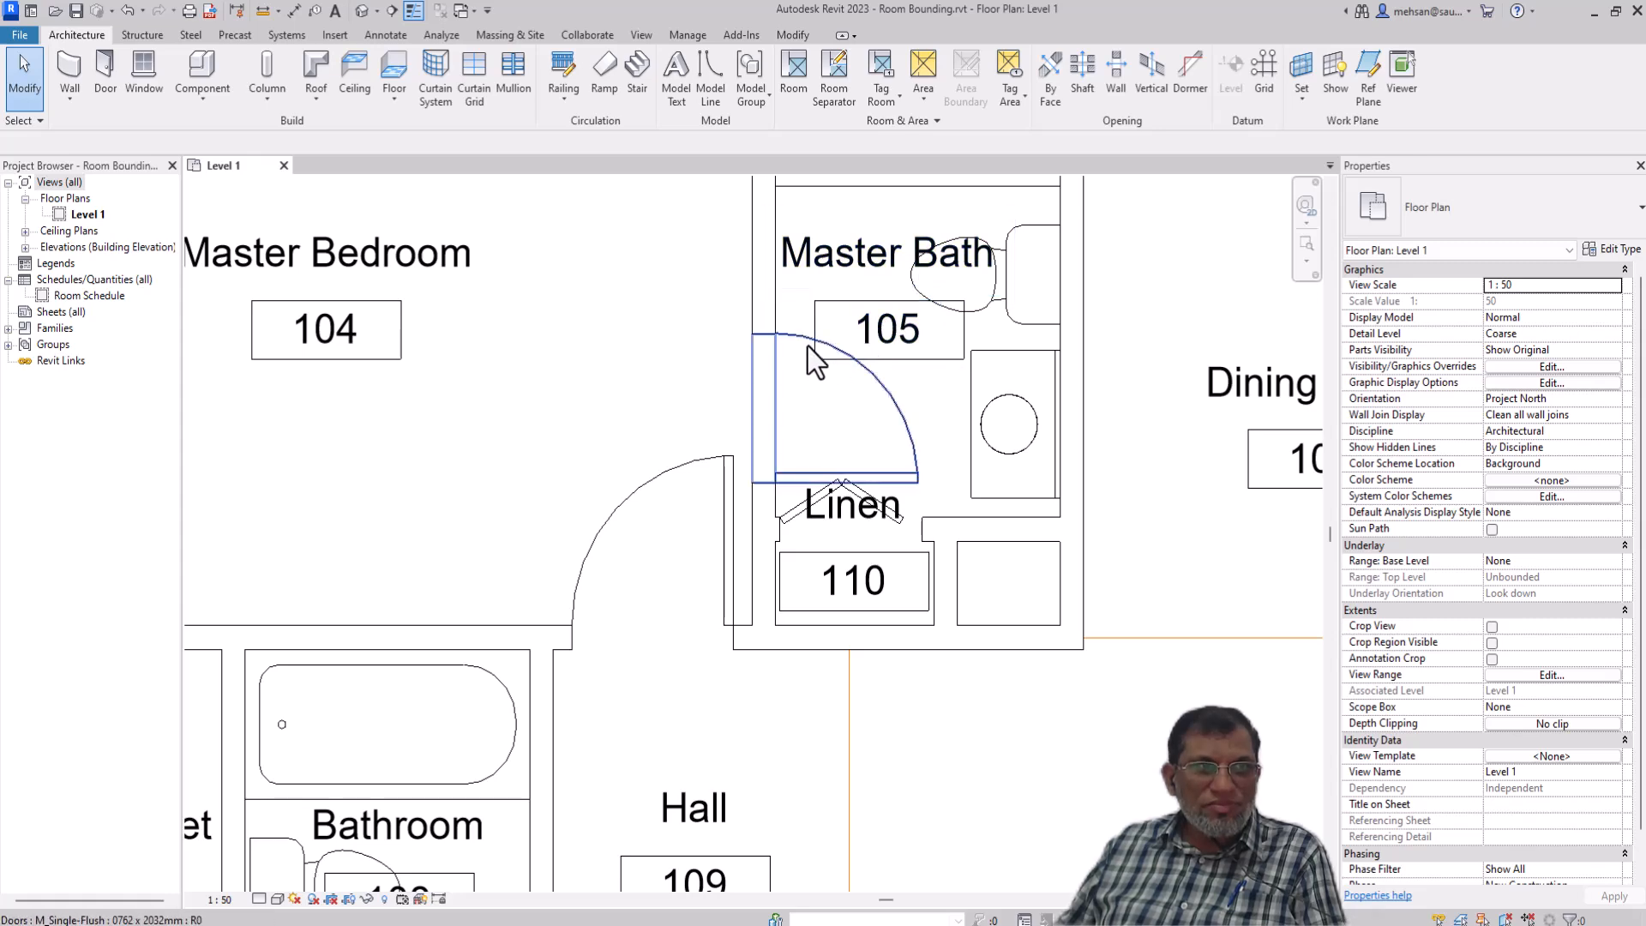
pyautogui.click(944, 396)
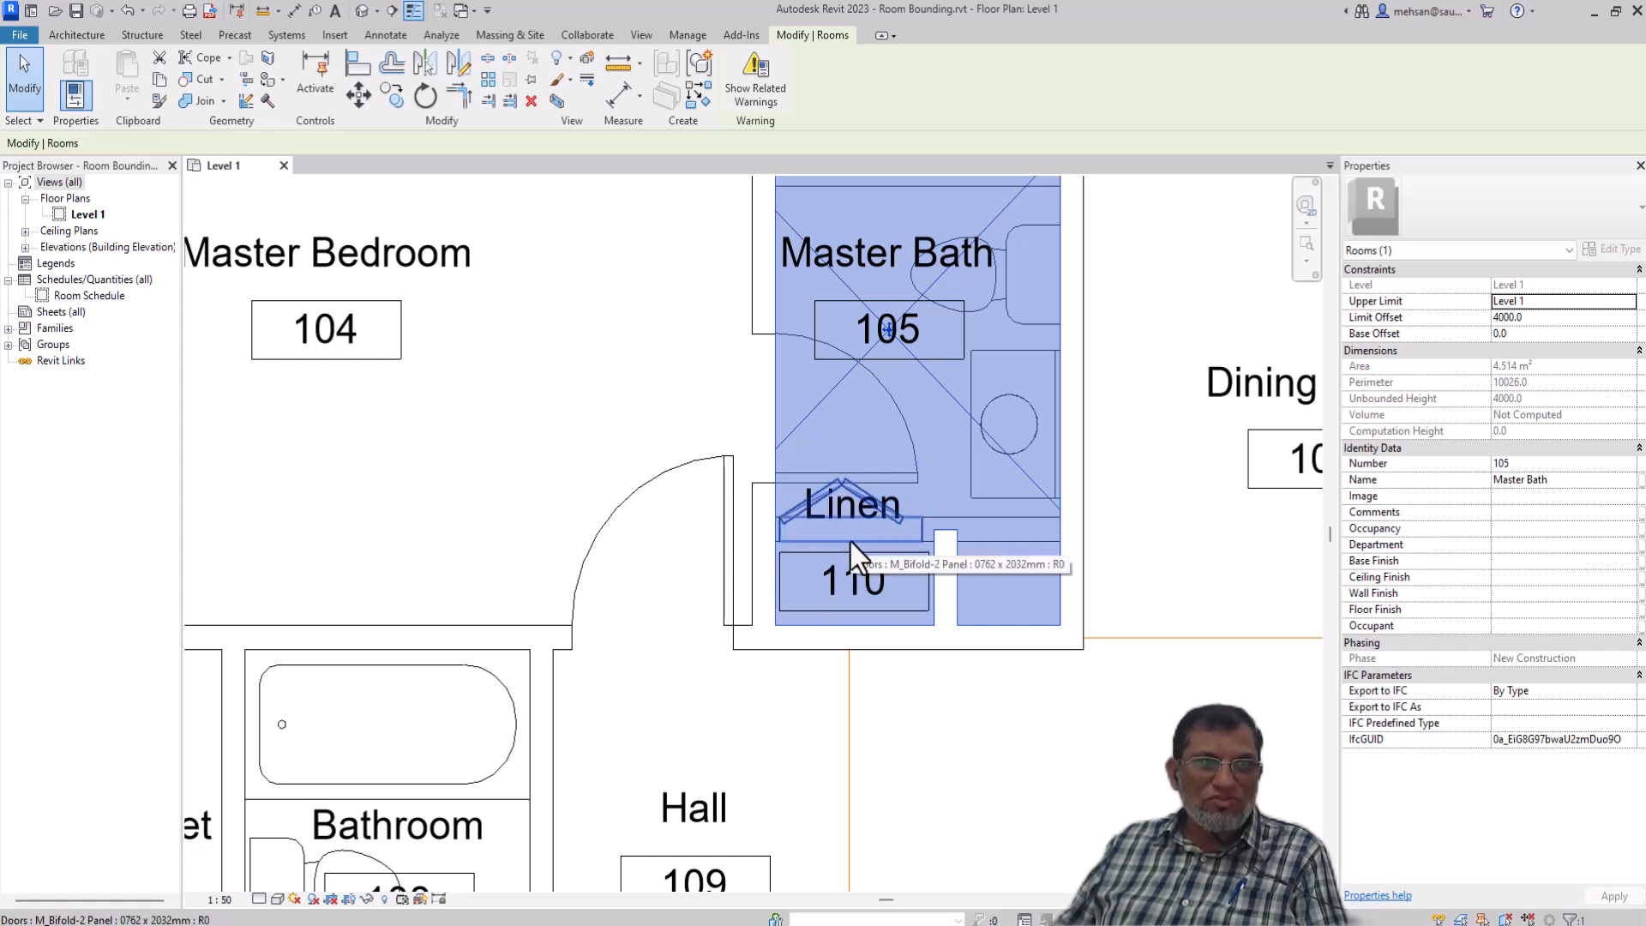
pyautogui.click(594, 377)
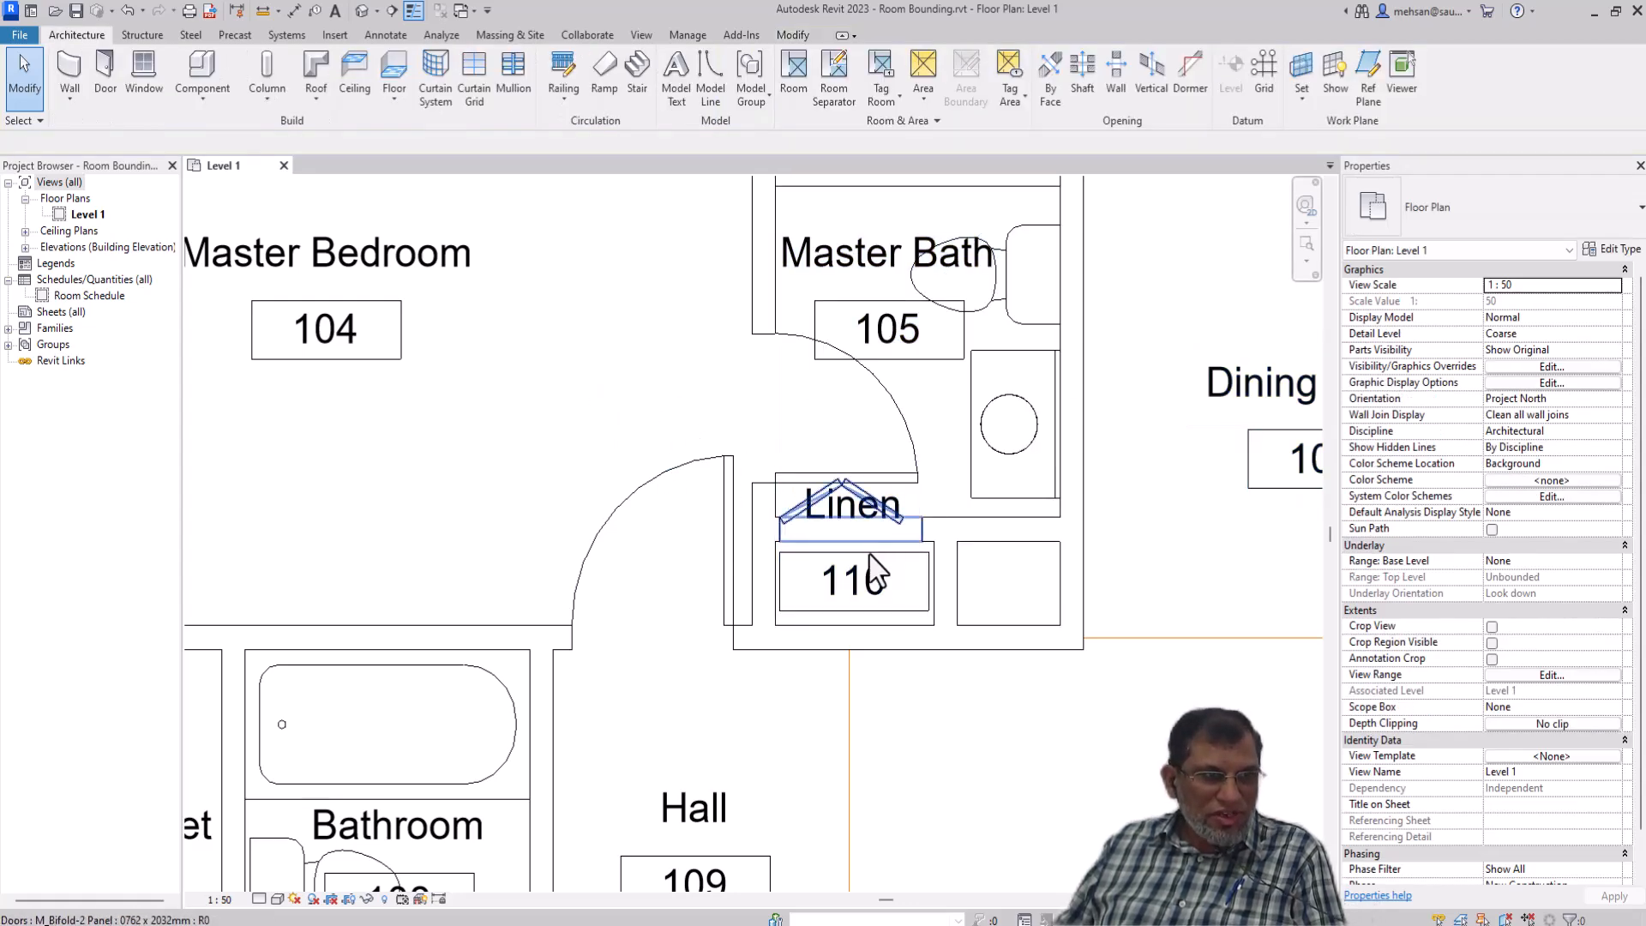
# Examine the boundary and area properties of Linen 110 and of Master Bath 105 in the floor plan
pyautogui.click(786, 610)
pyautogui.press('Escape')
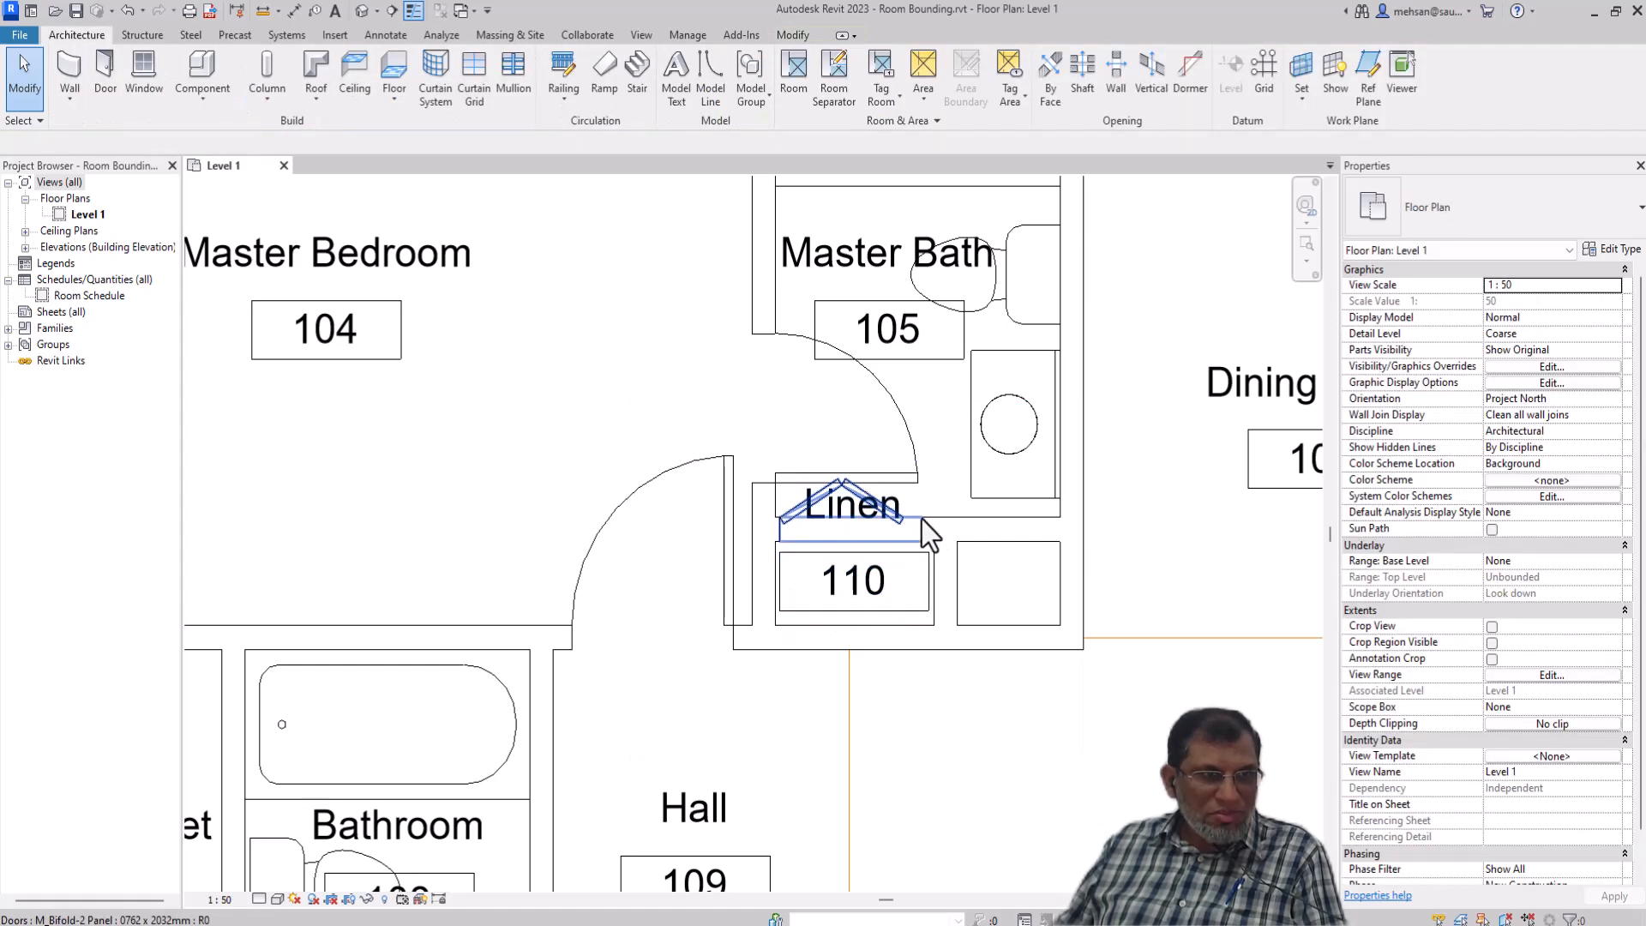
pyautogui.click(934, 497)
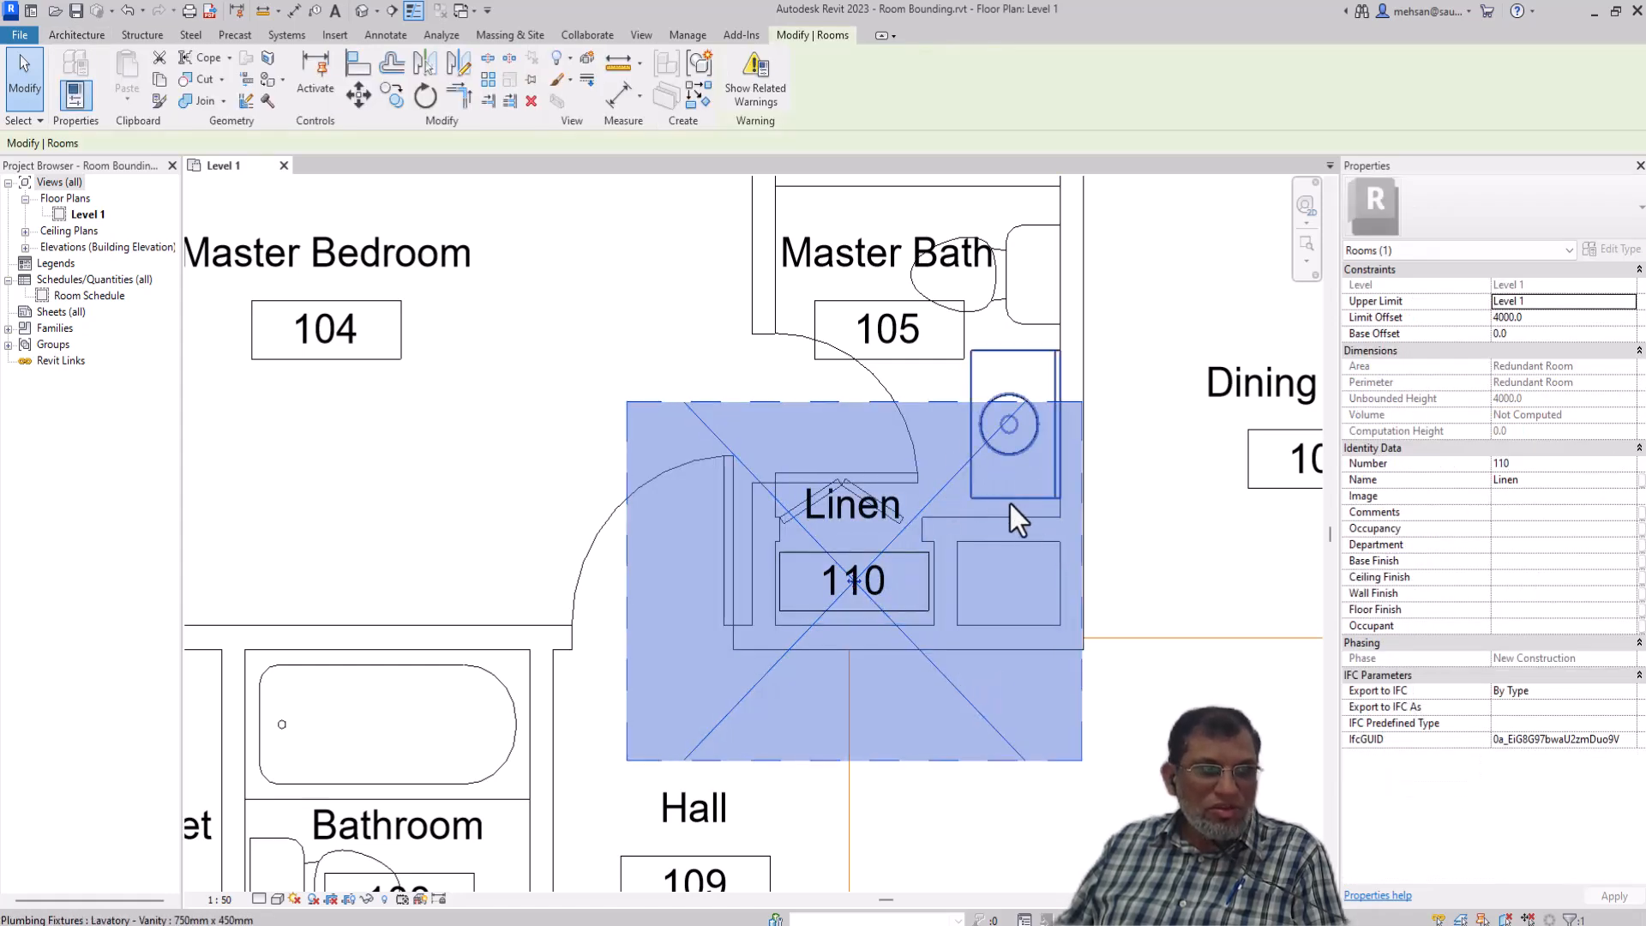
pyautogui.press('Escape')
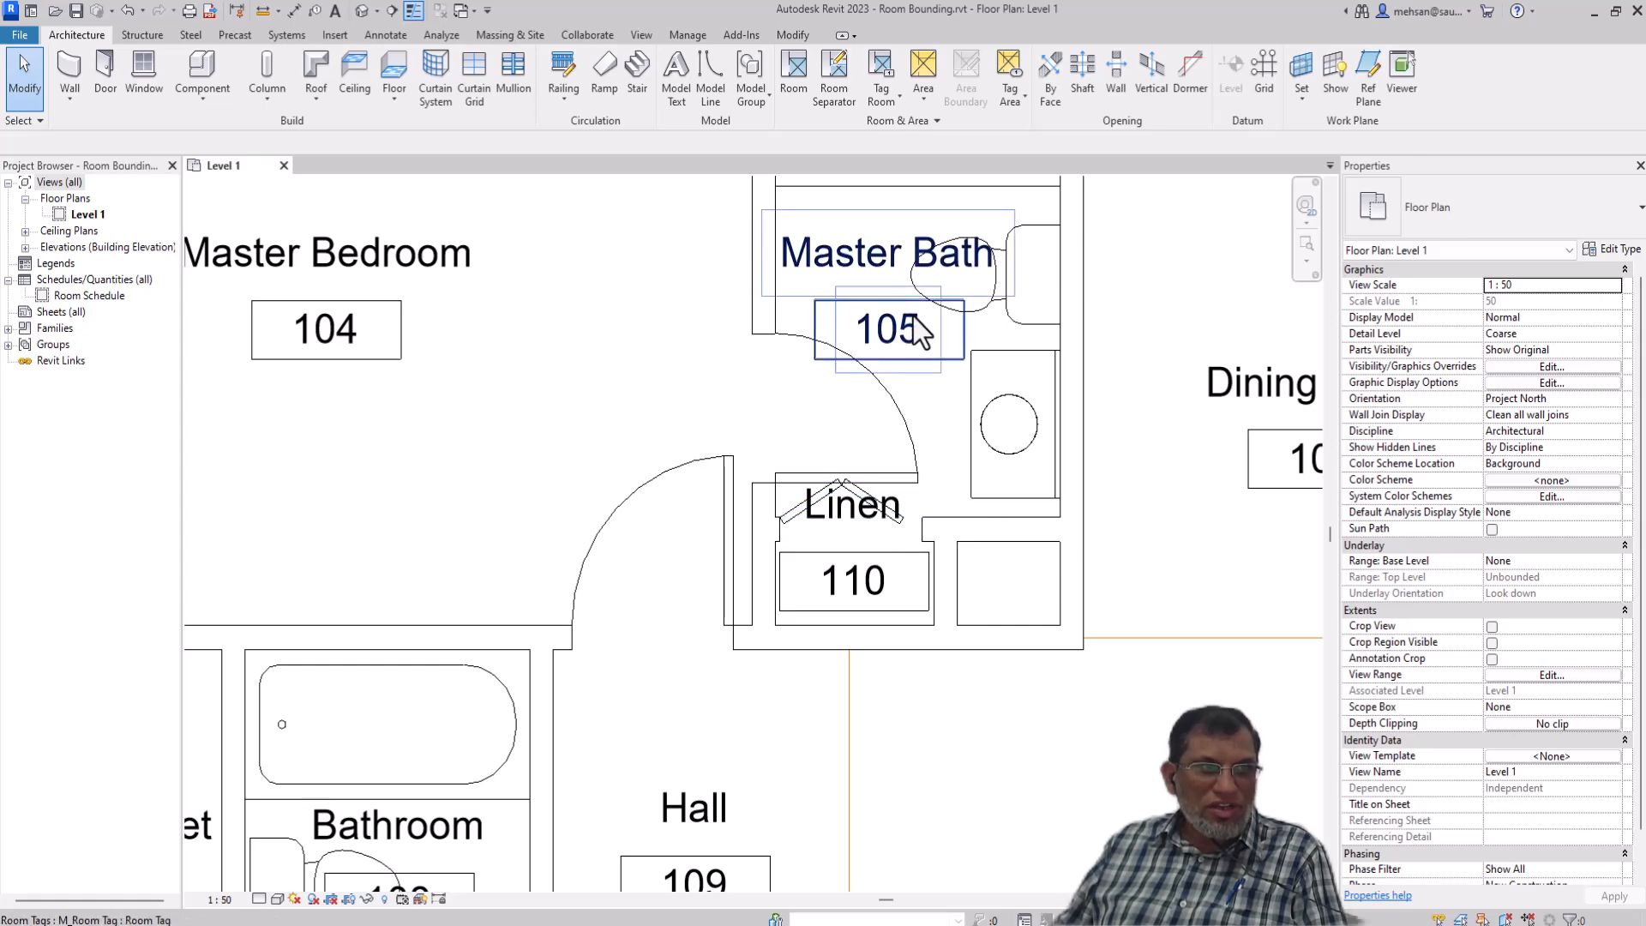
pyautogui.click(936, 383)
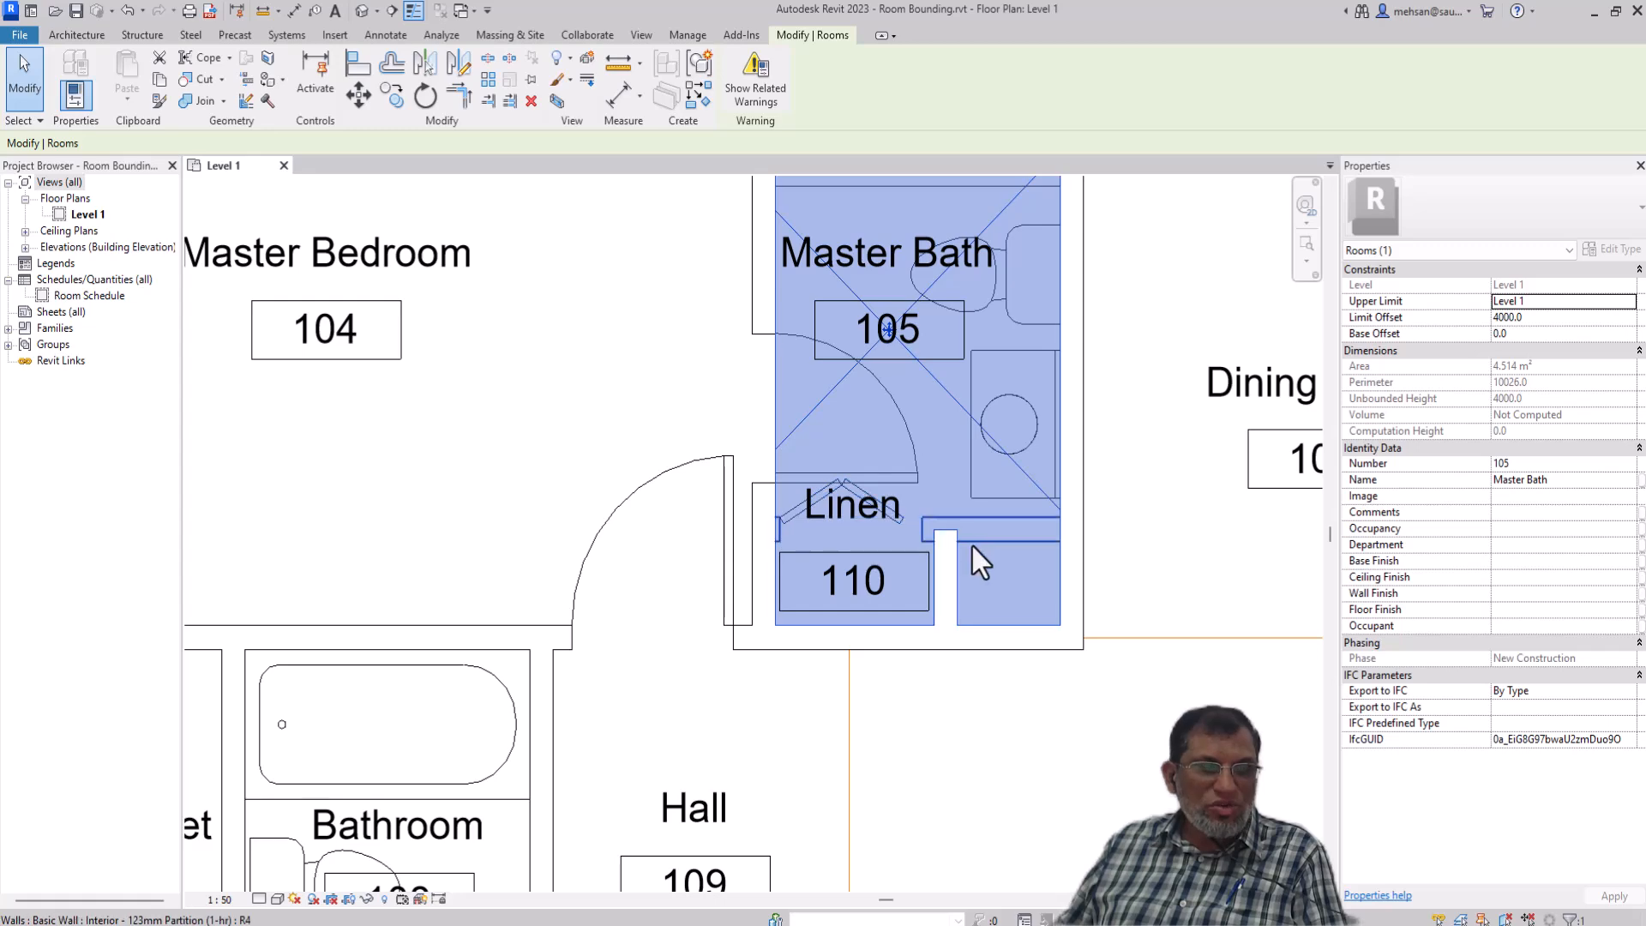
pyautogui.press('Escape')
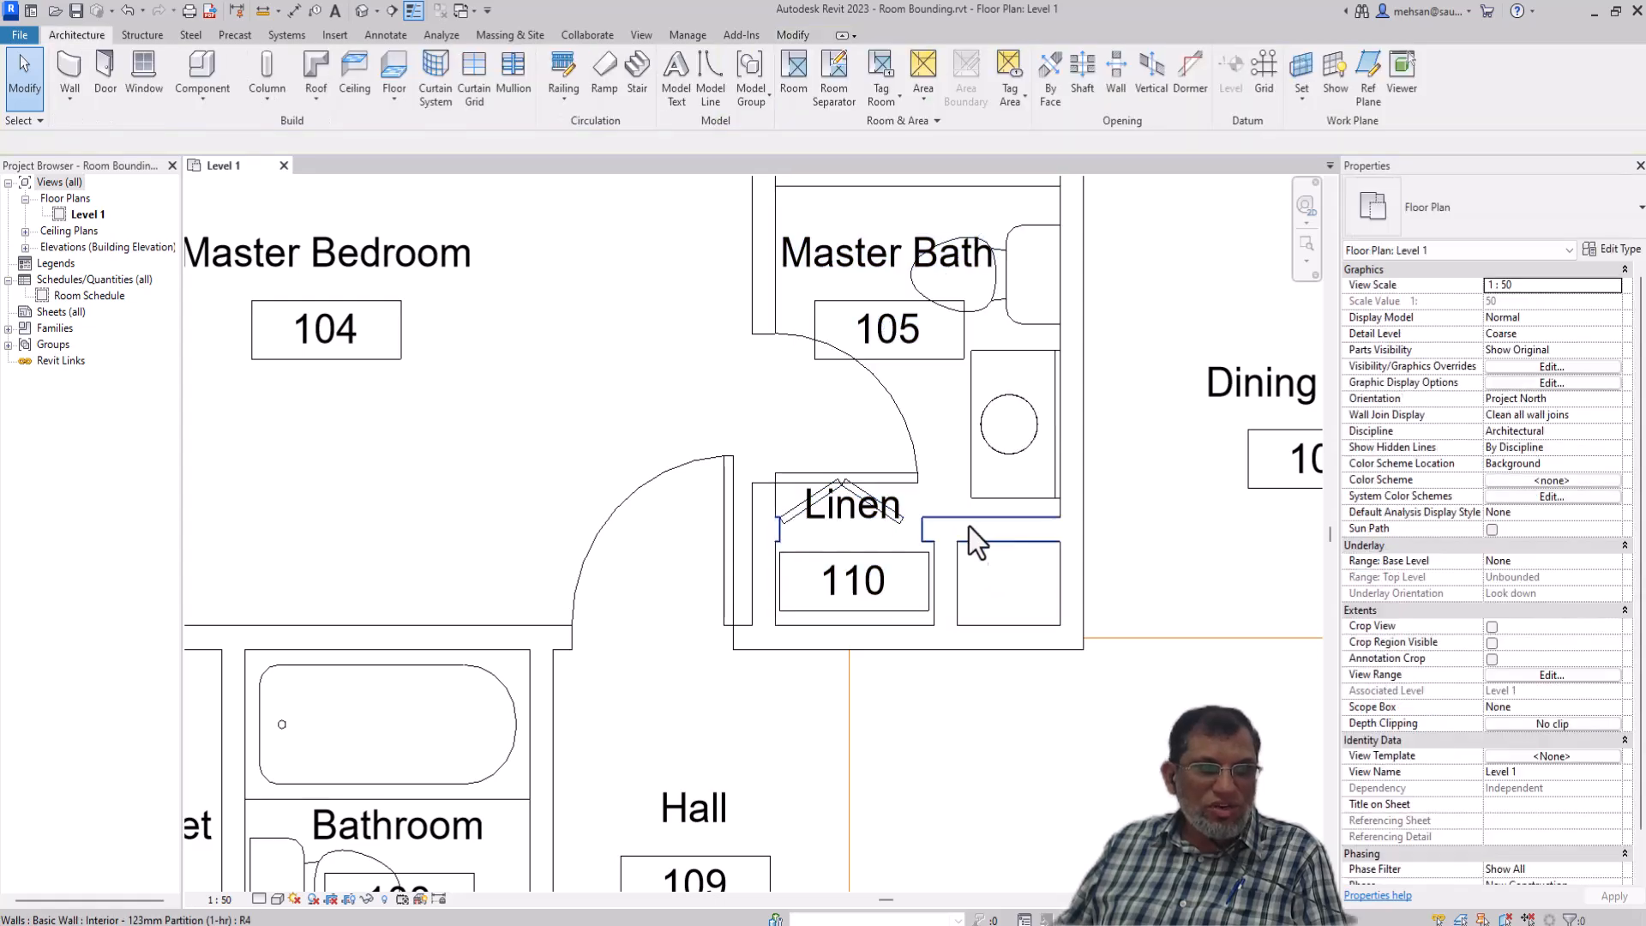
# Open the Room Schedule and tile it side by side with the Level 1 floor plan
pyautogui.doubleClick(92, 300)
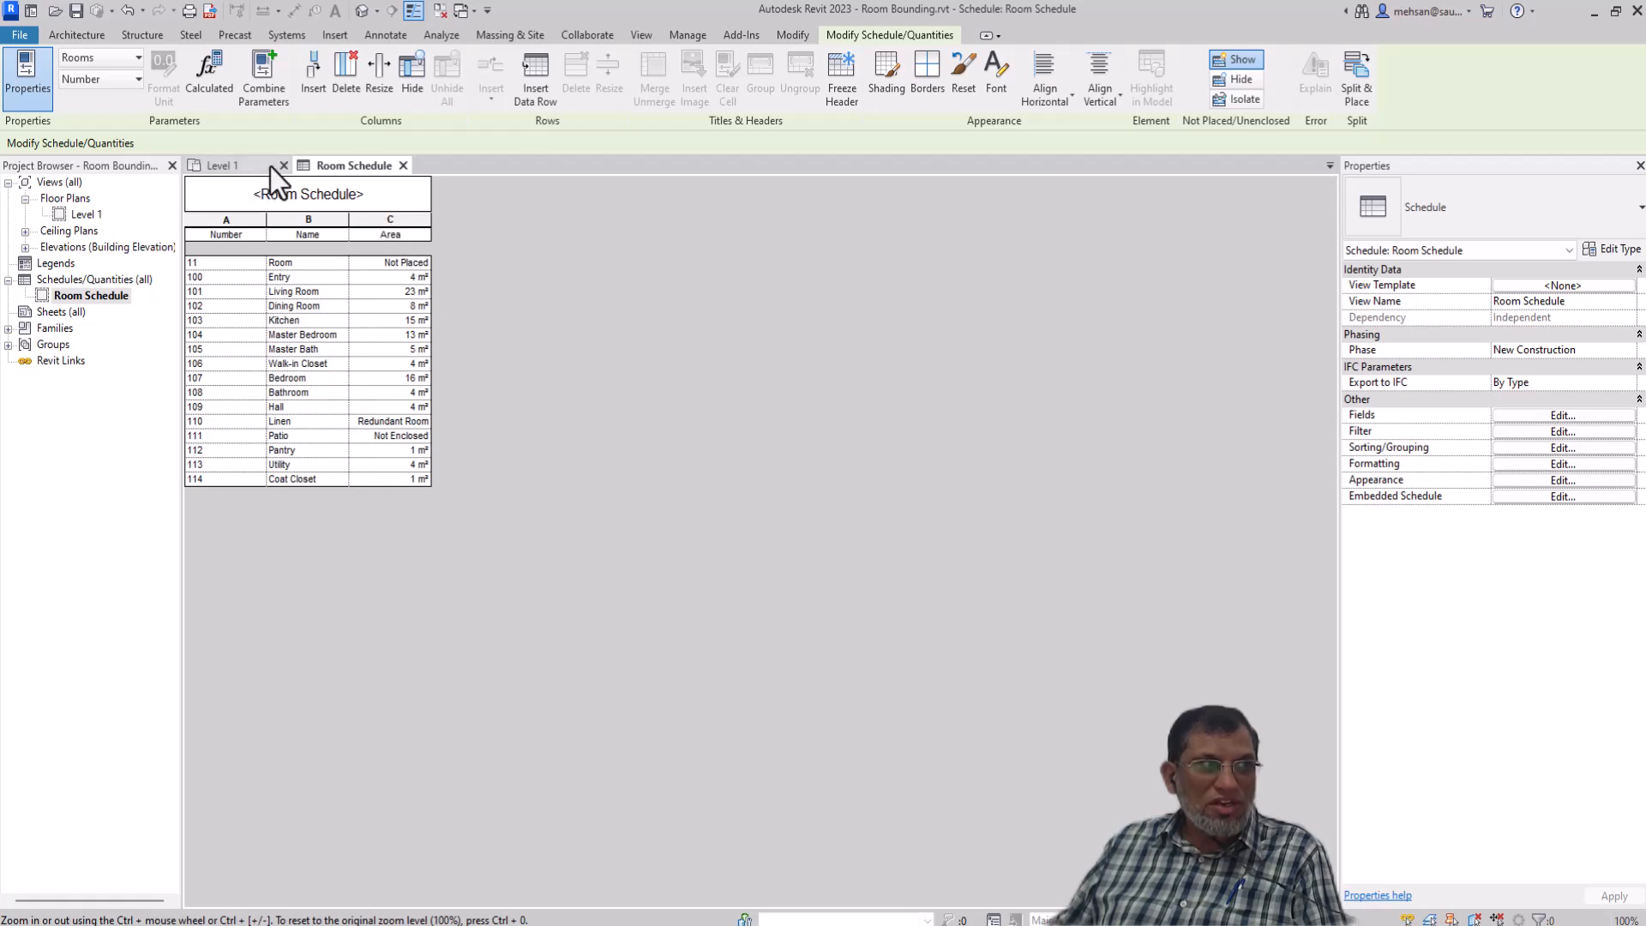
pyautogui.click(643, 35)
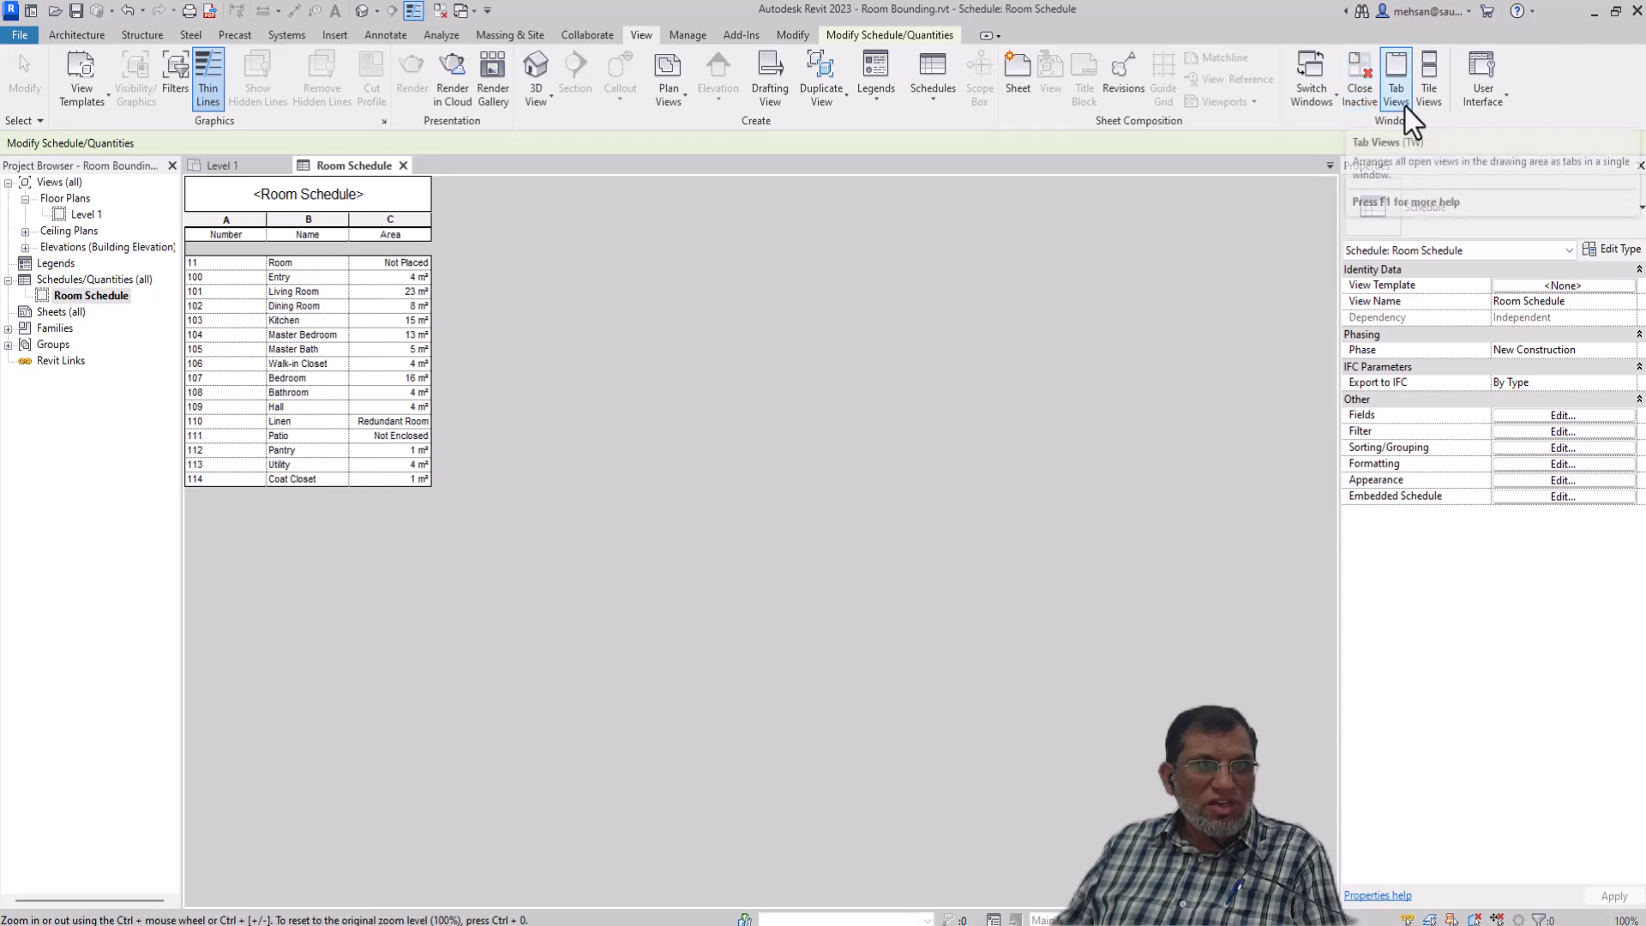
pyautogui.click(1427, 101)
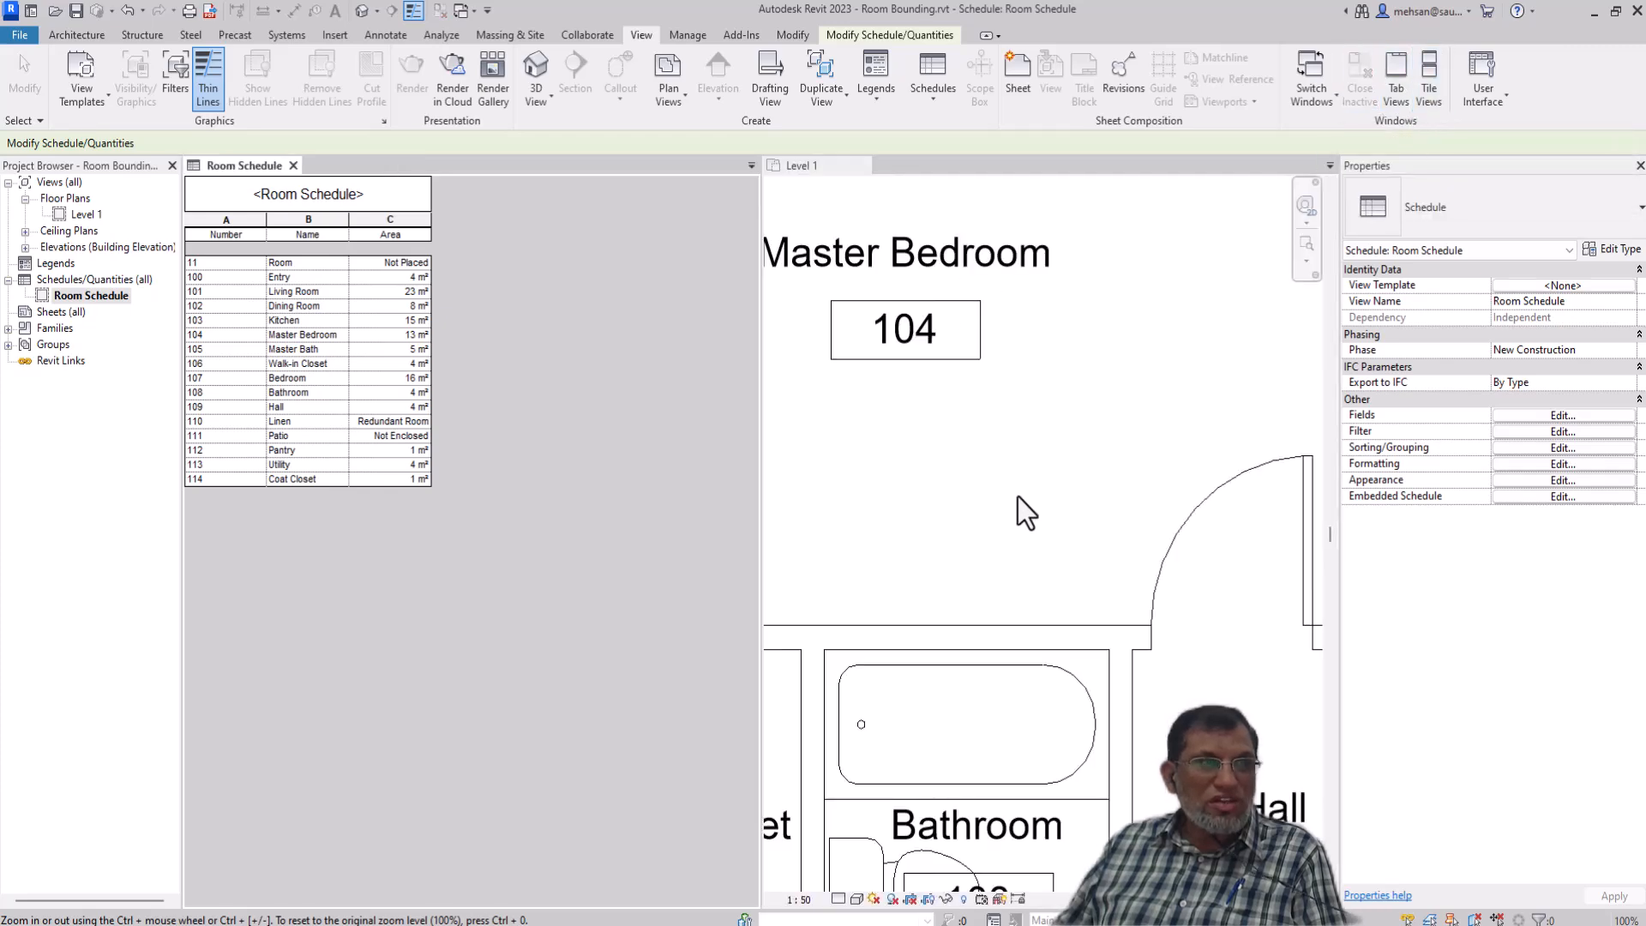
pyautogui.scroll(-6, 1037, 398)
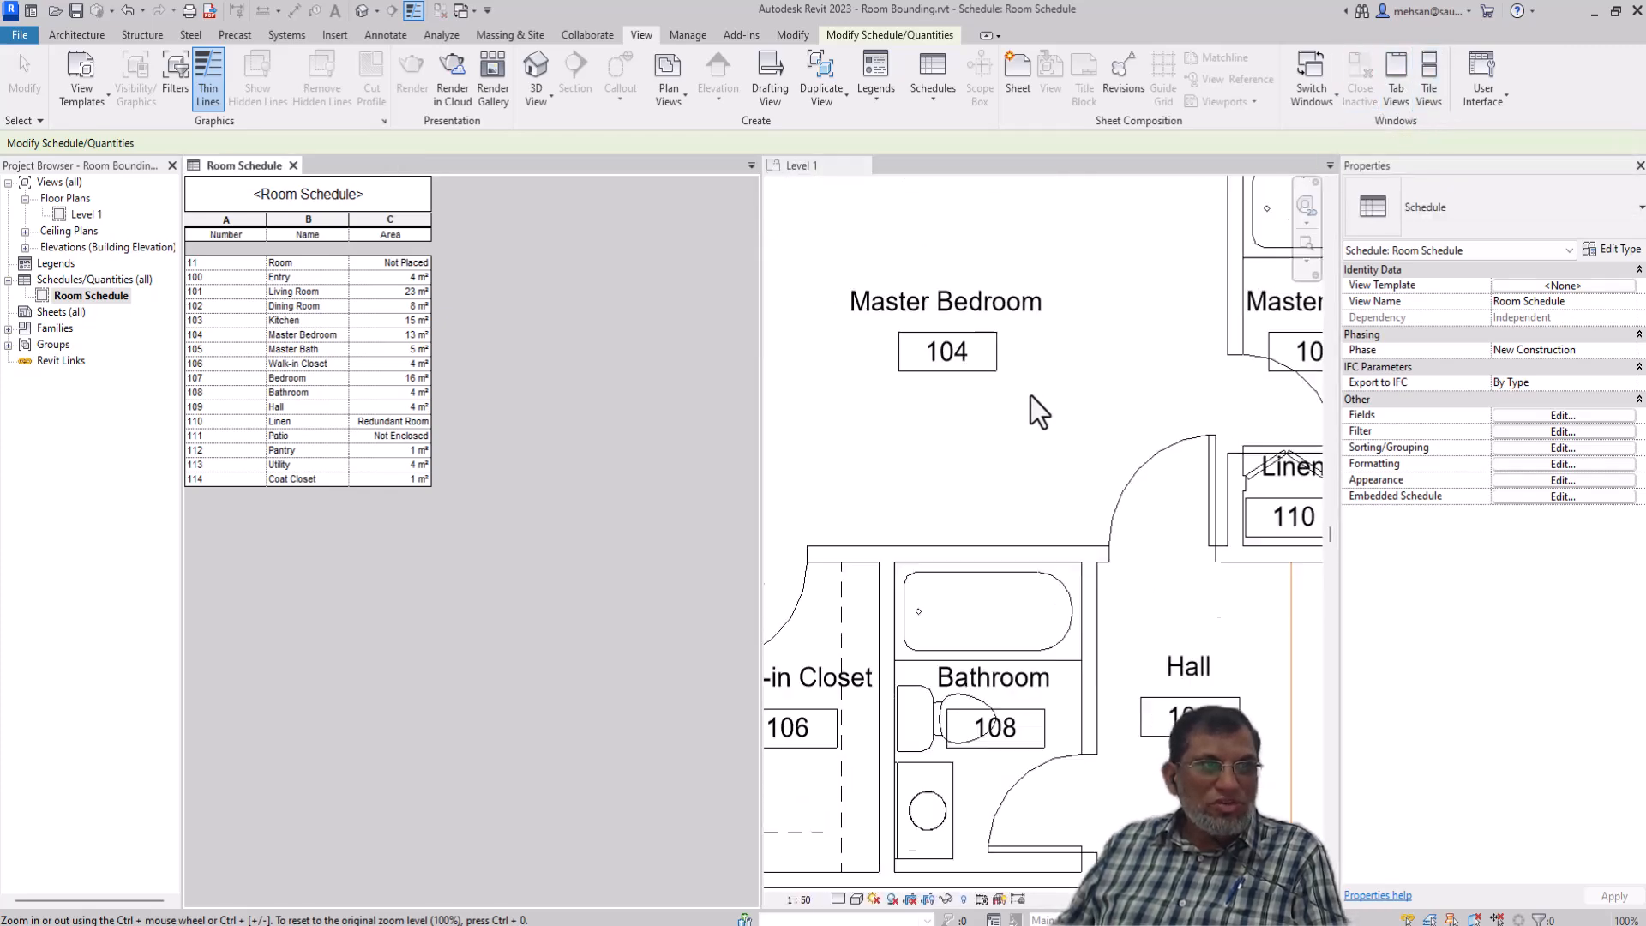
pyautogui.scroll(5, 1088, 393)
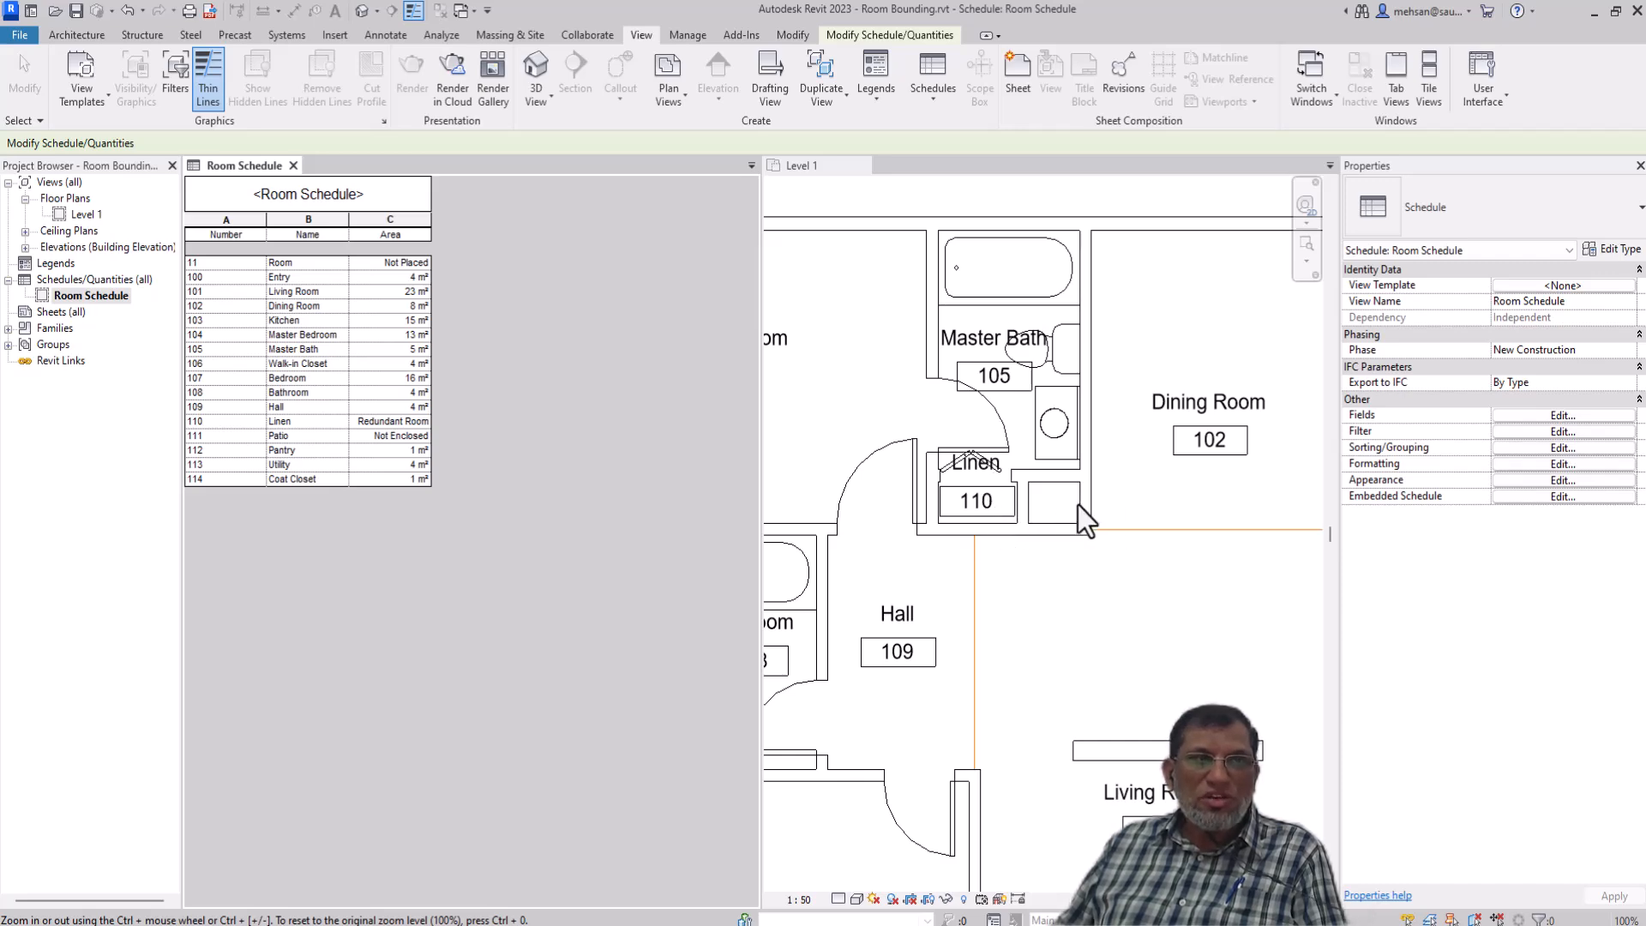
# Delete the Linen 110 room tag from the Level 1 floor plan
pyautogui.click(1013, 451)
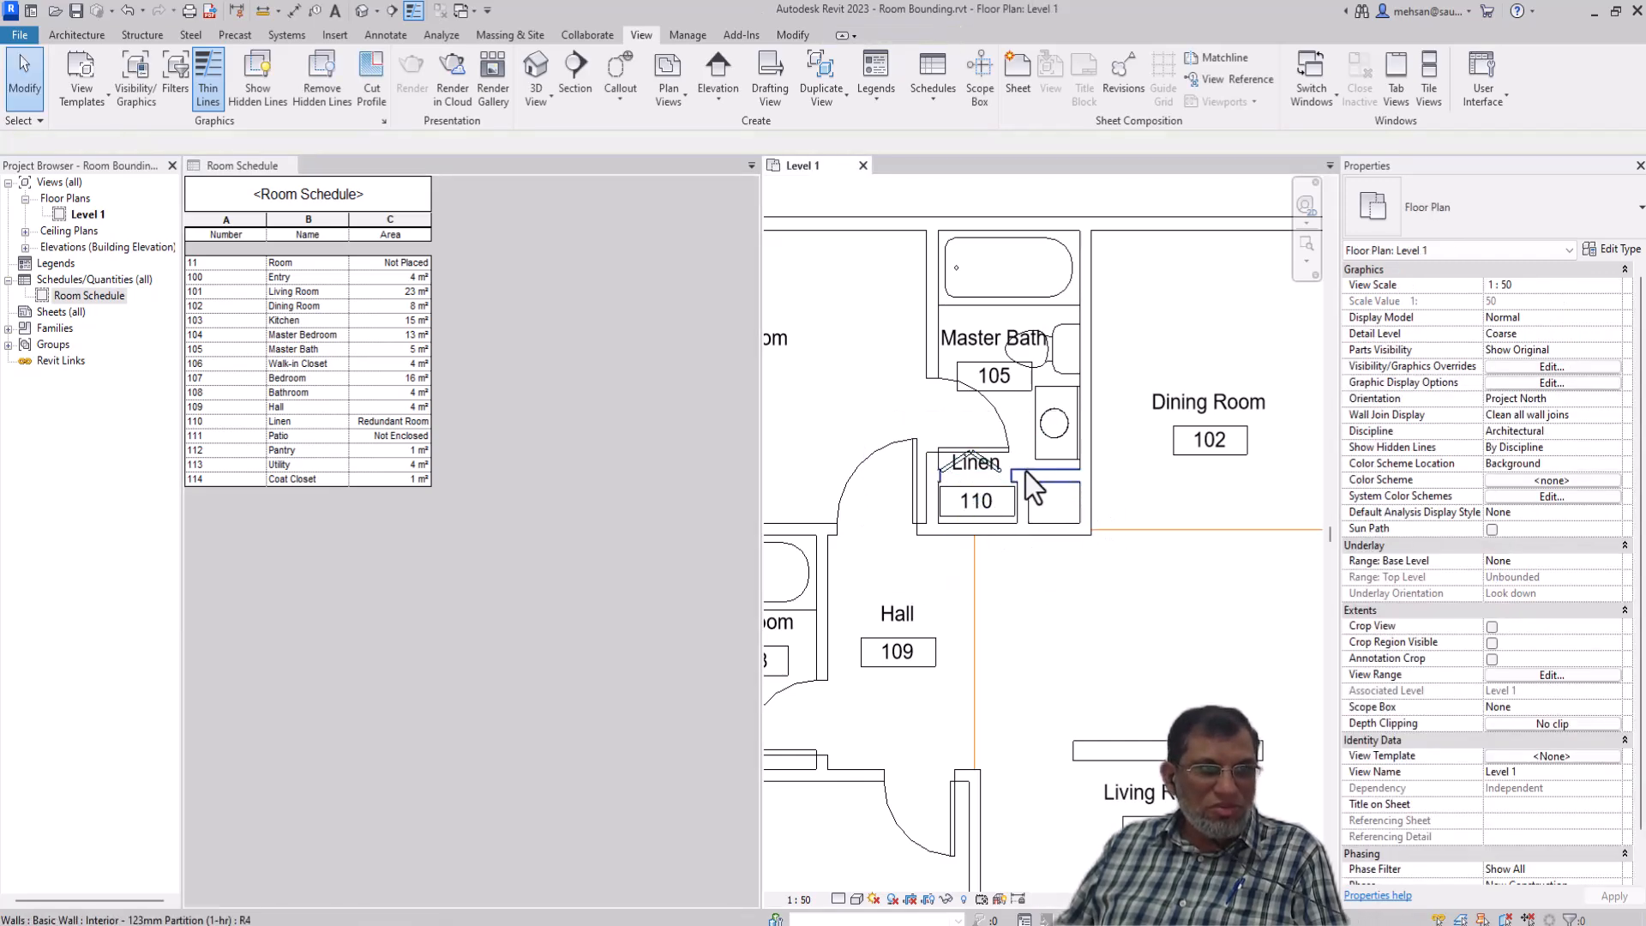
pyautogui.click(979, 501)
pyautogui.press('Delete')
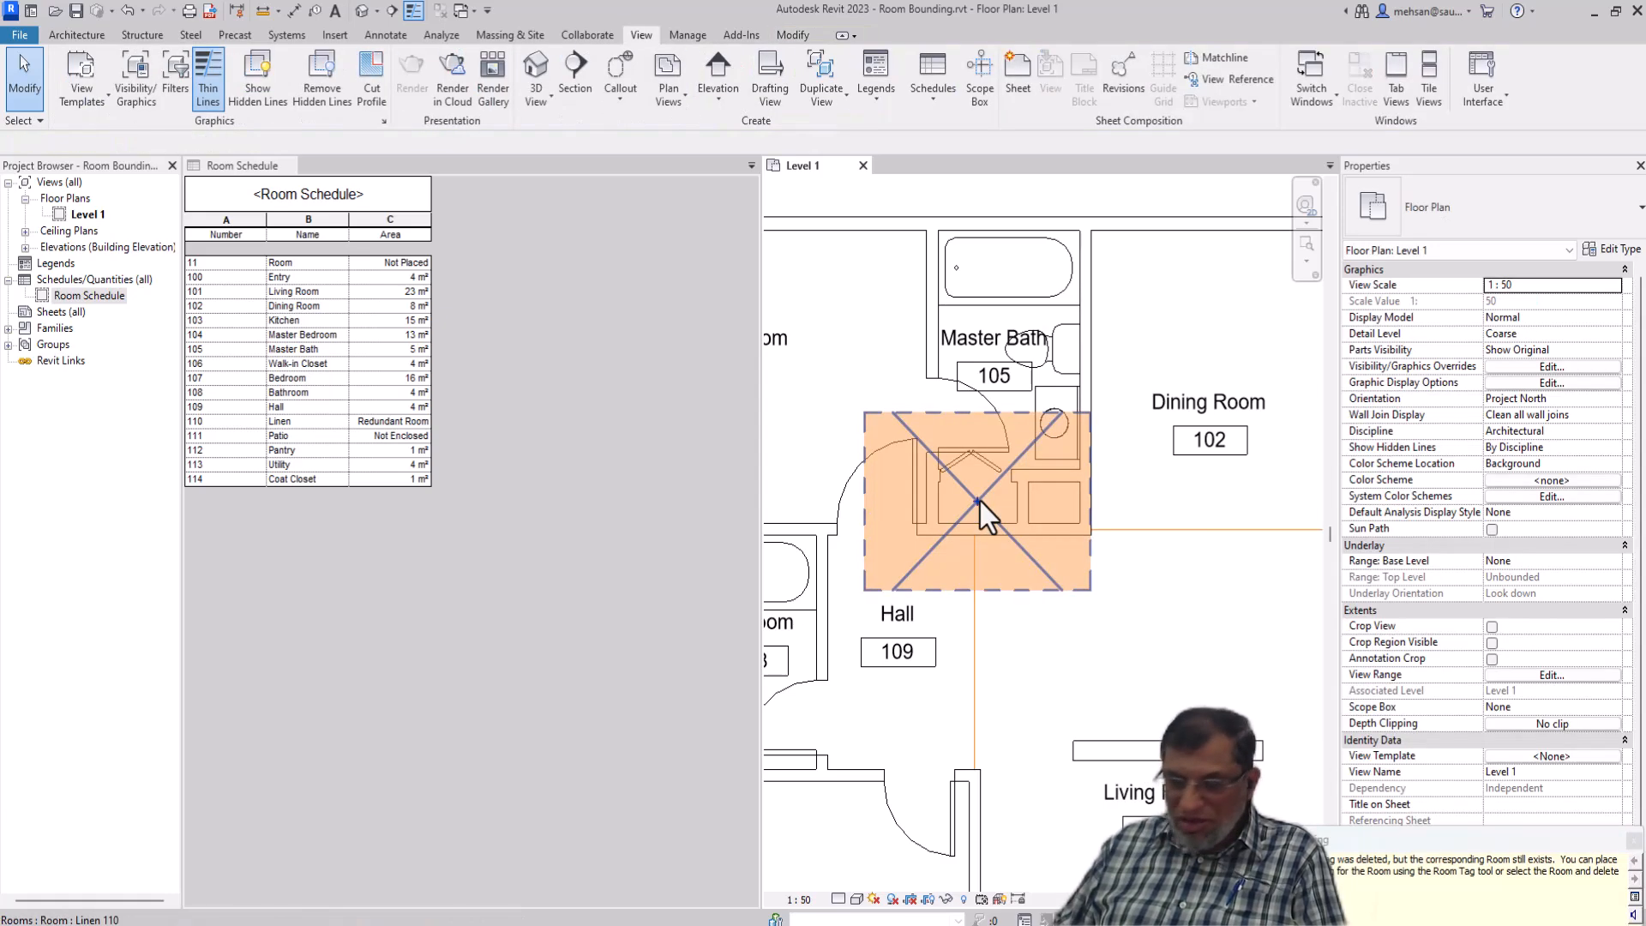
# Delete the Linen 110 room from the floor plan, and undo the deletion
pyautogui.click(981, 502)
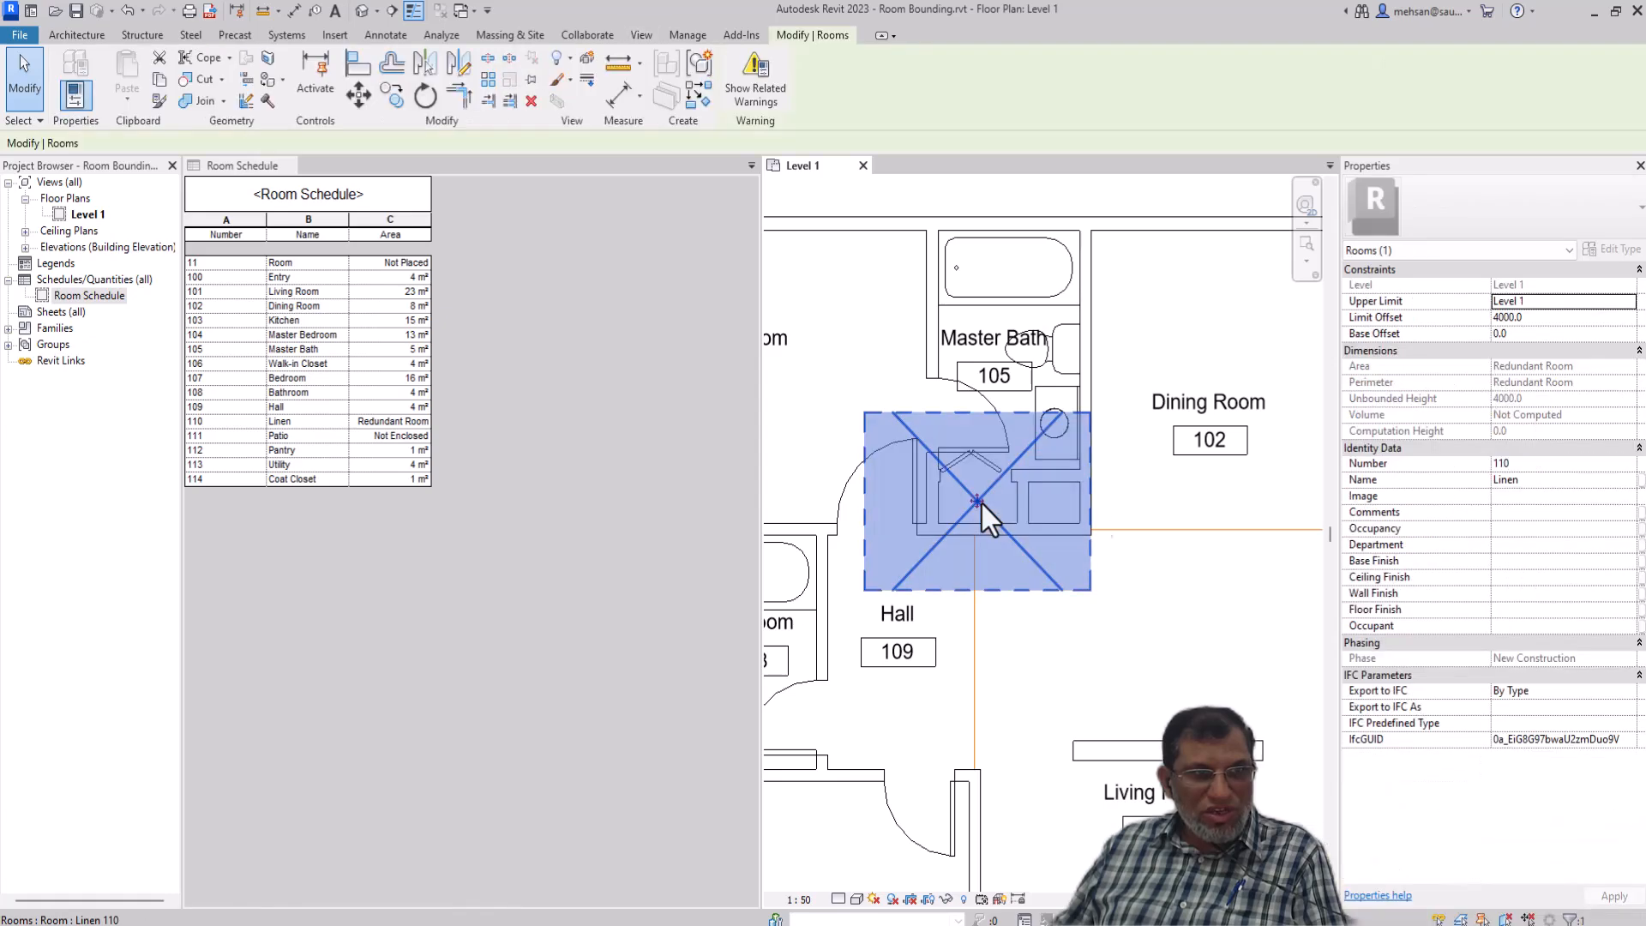
pyautogui.press('Delete')
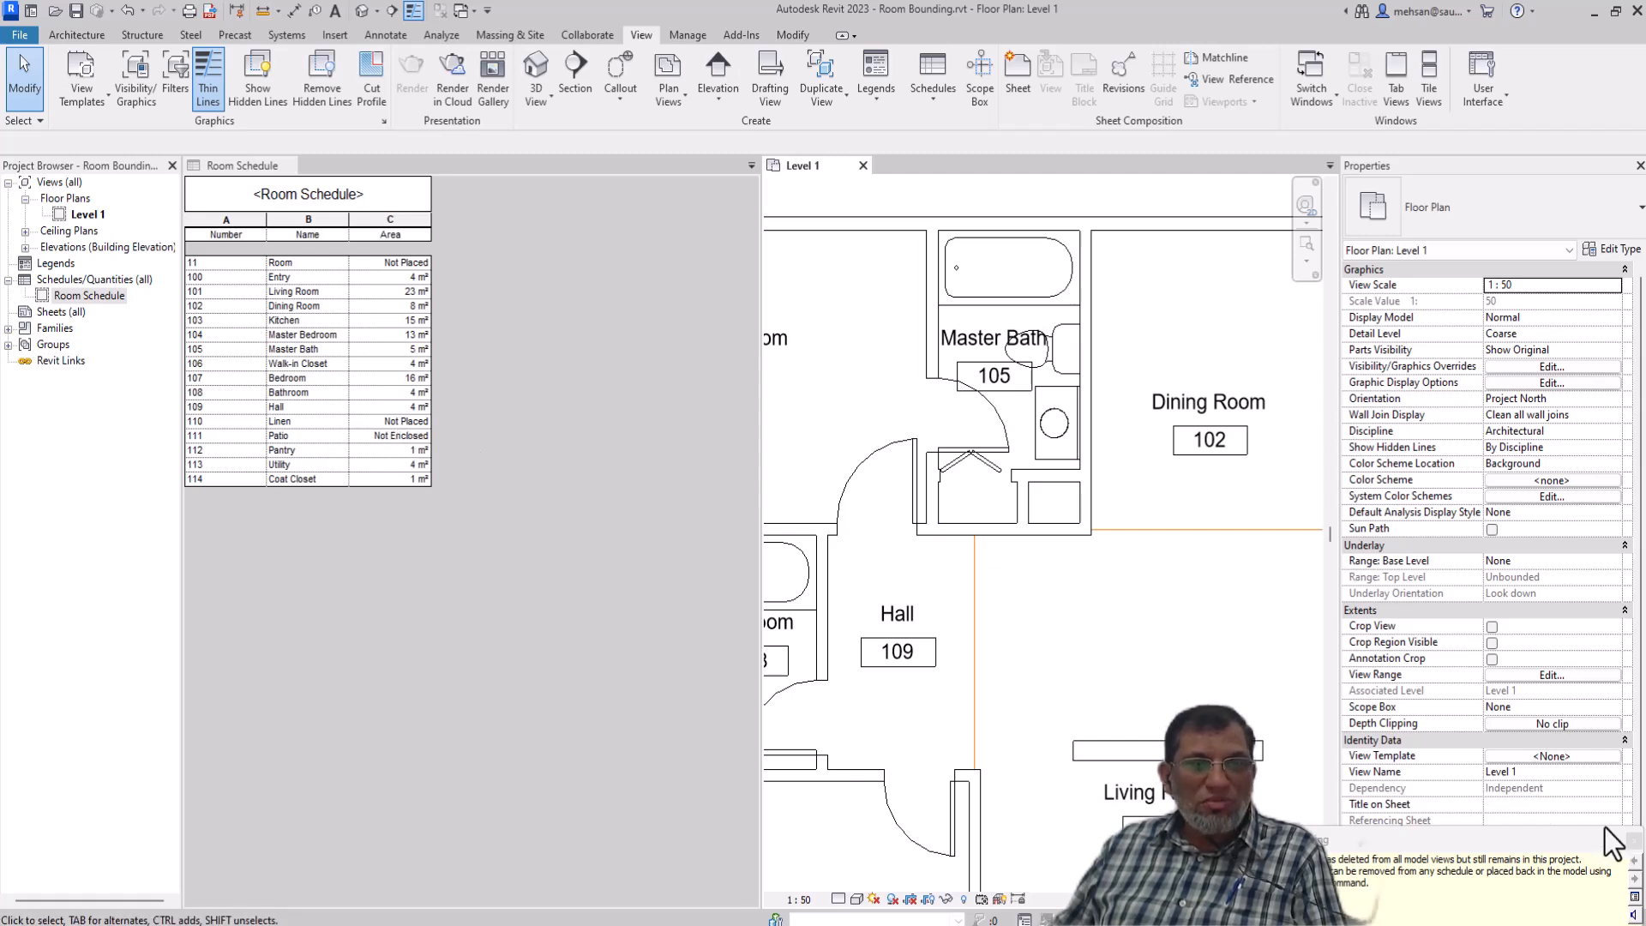
pyautogui.click(1634, 840)
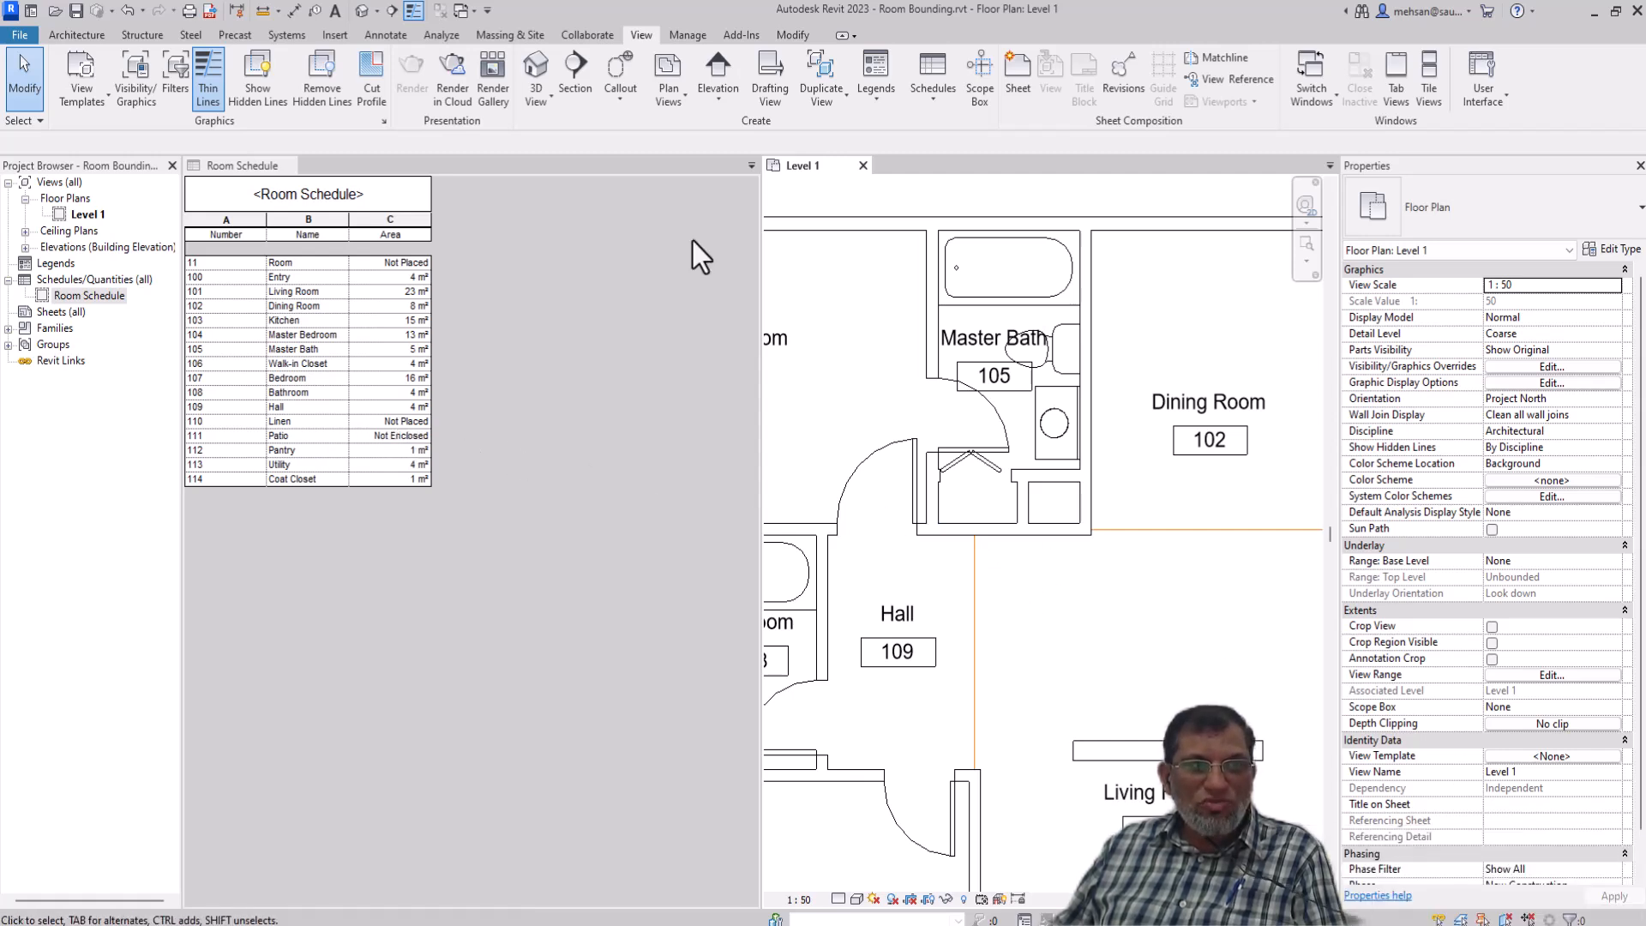
pyautogui.click(121, 14)
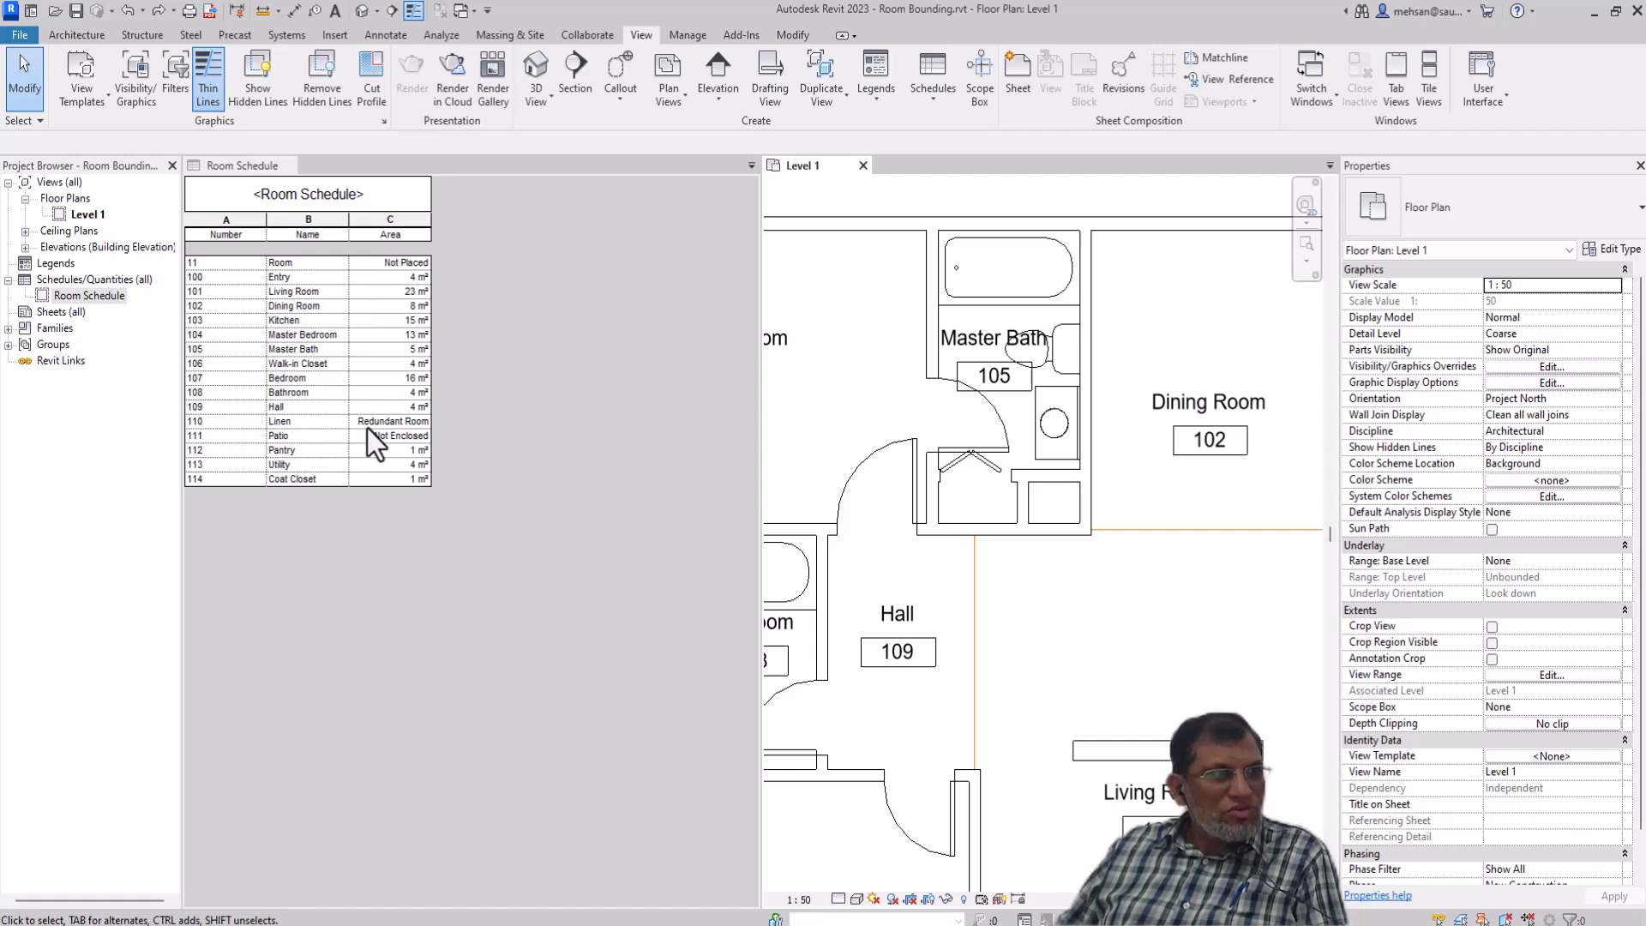
# Delete the Linen 110 room from the floor plan and remove its row from the Room Schedule
pyautogui.click(991, 496)
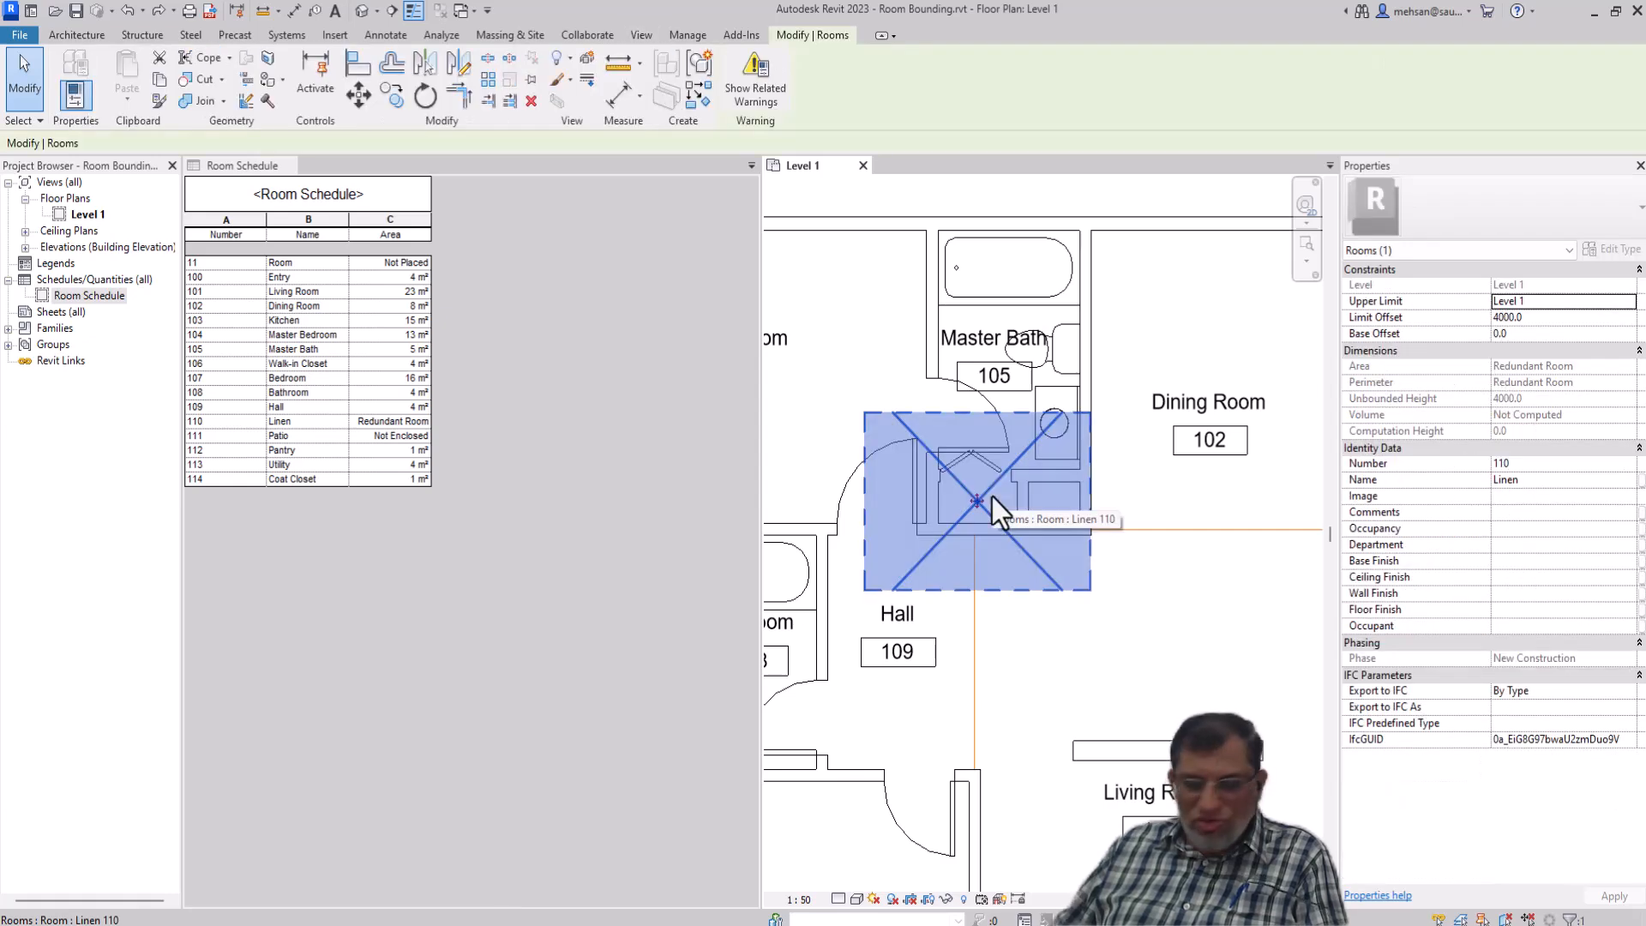
pyautogui.press('Delete')
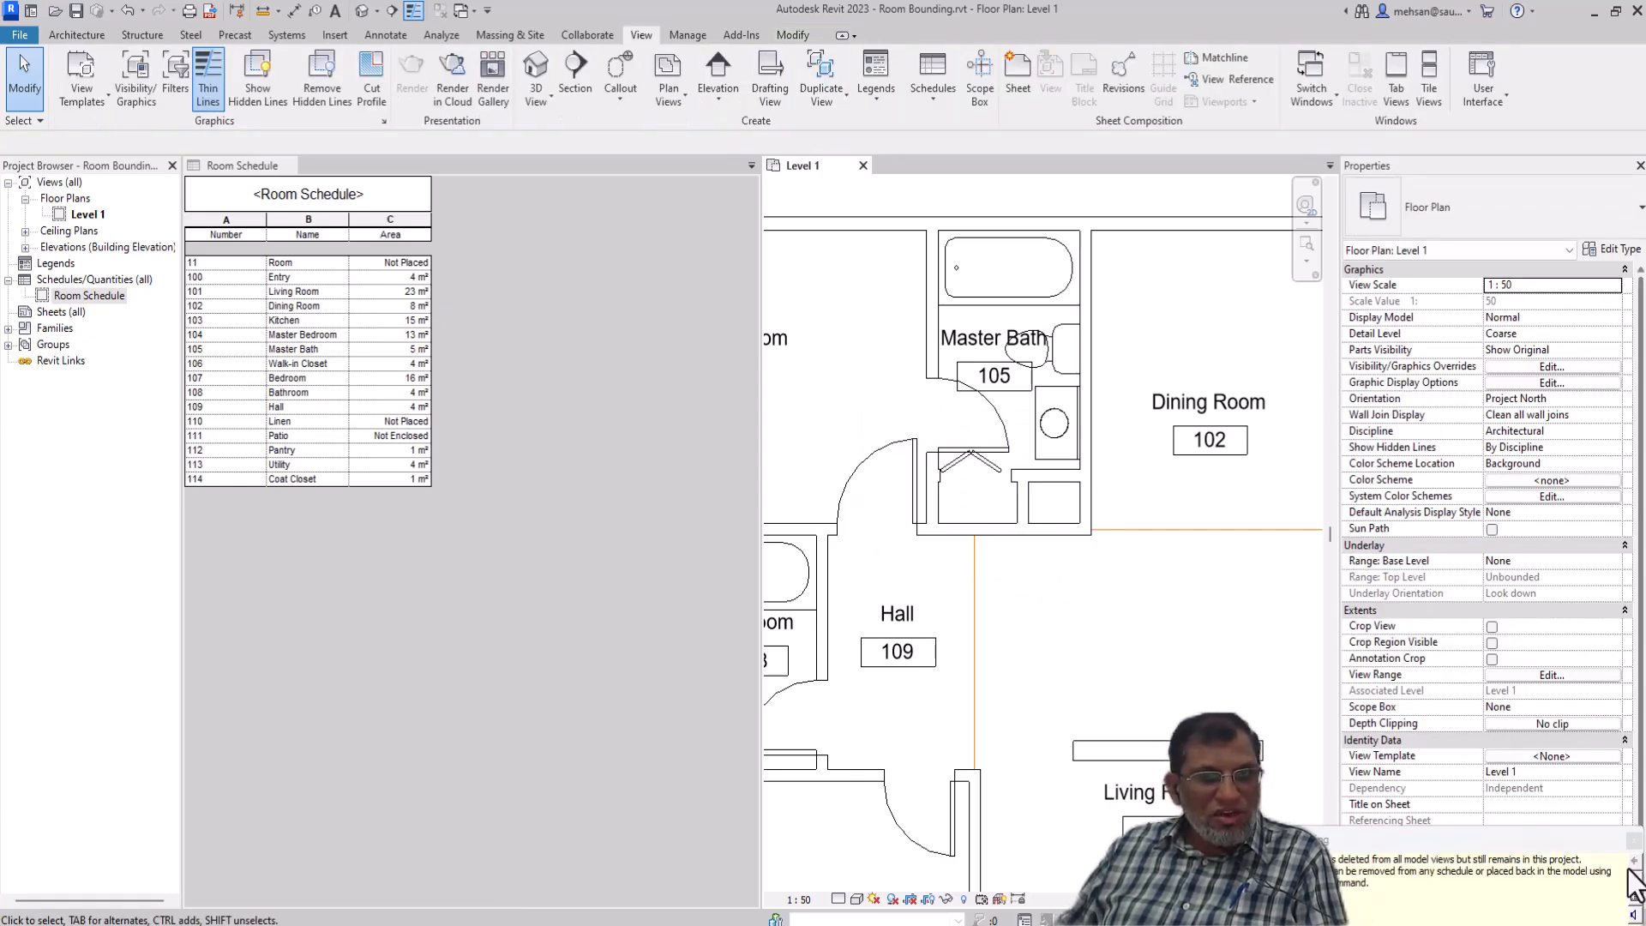
pyautogui.click(1634, 840)
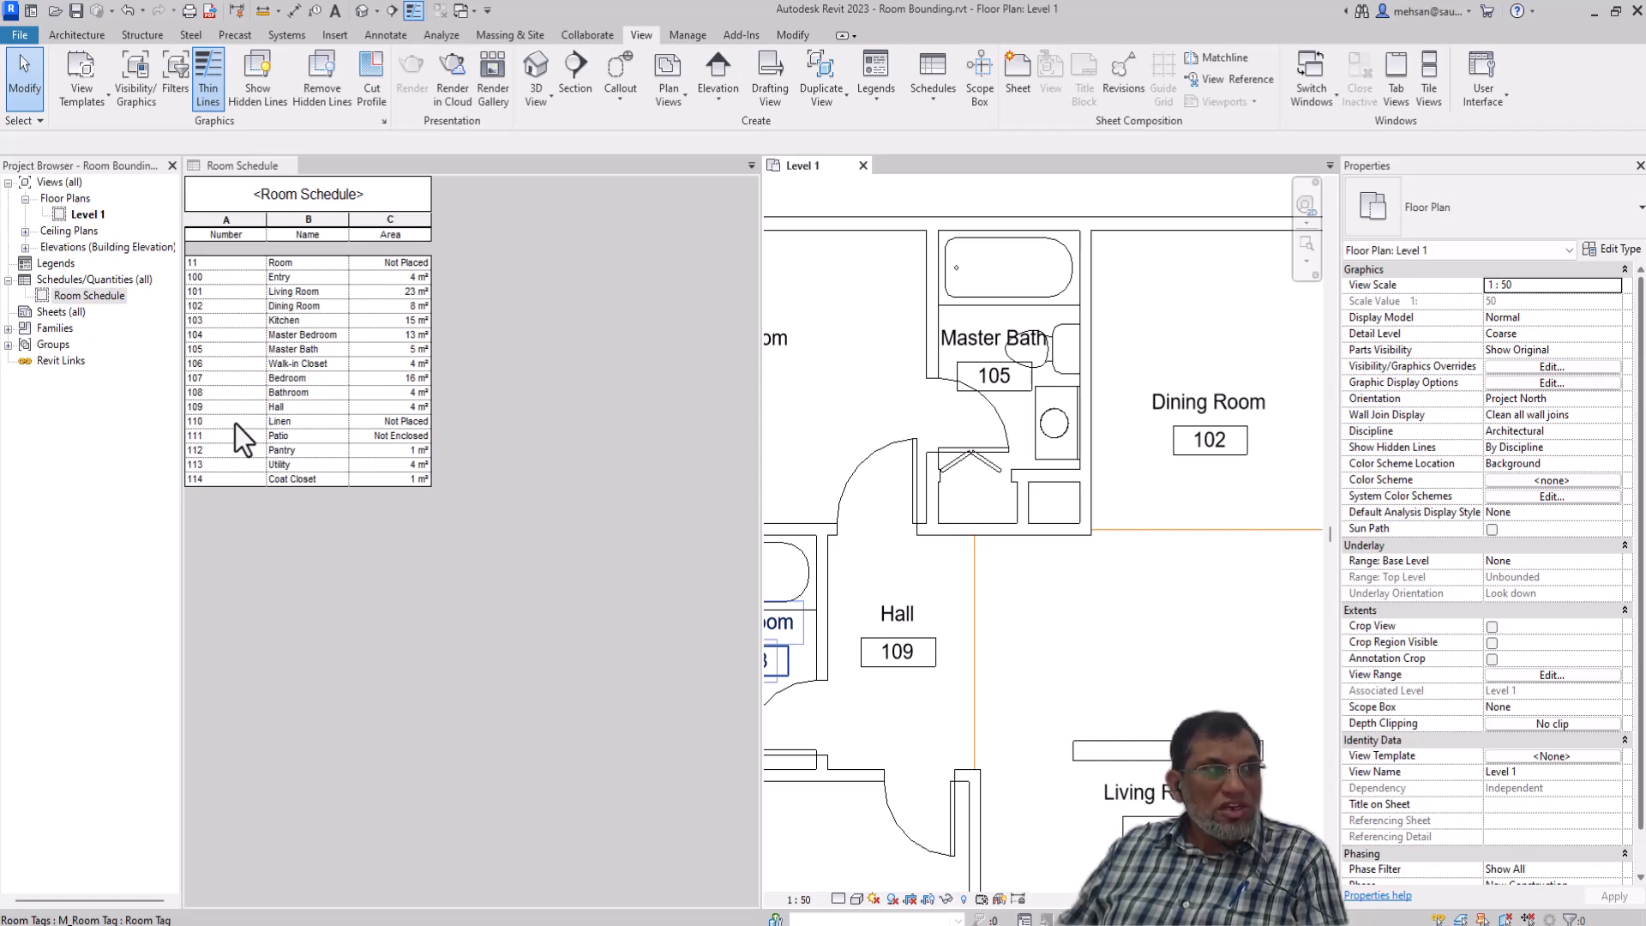
pyautogui.click(234, 423)
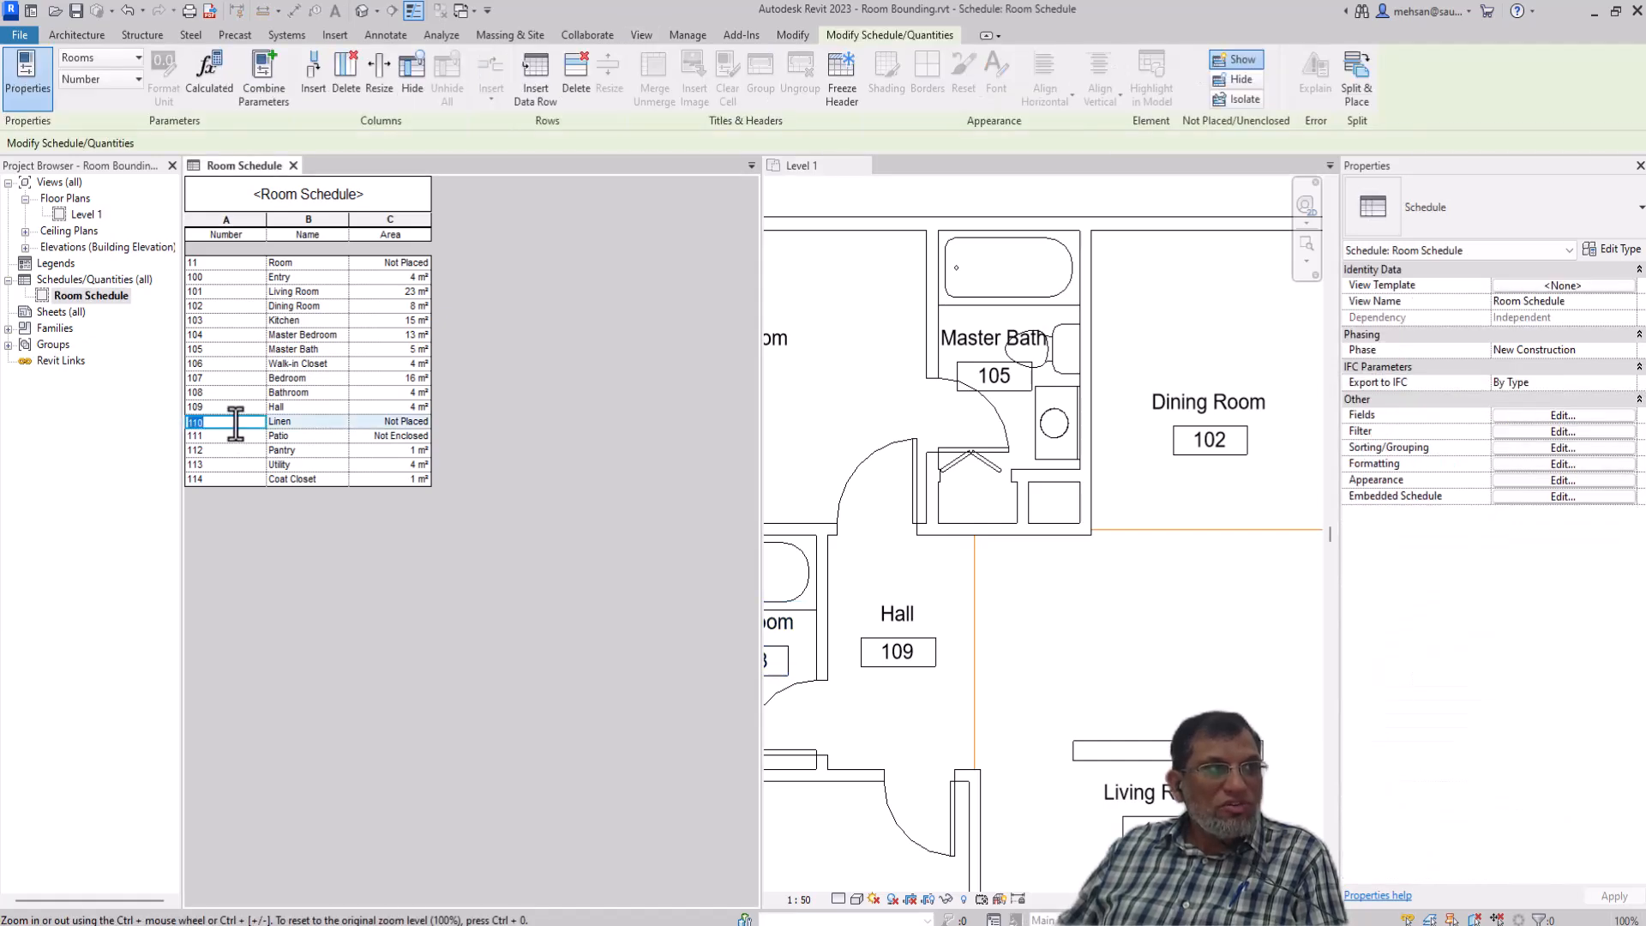
pyautogui.click(574, 85)
pyautogui.click(842, 491)
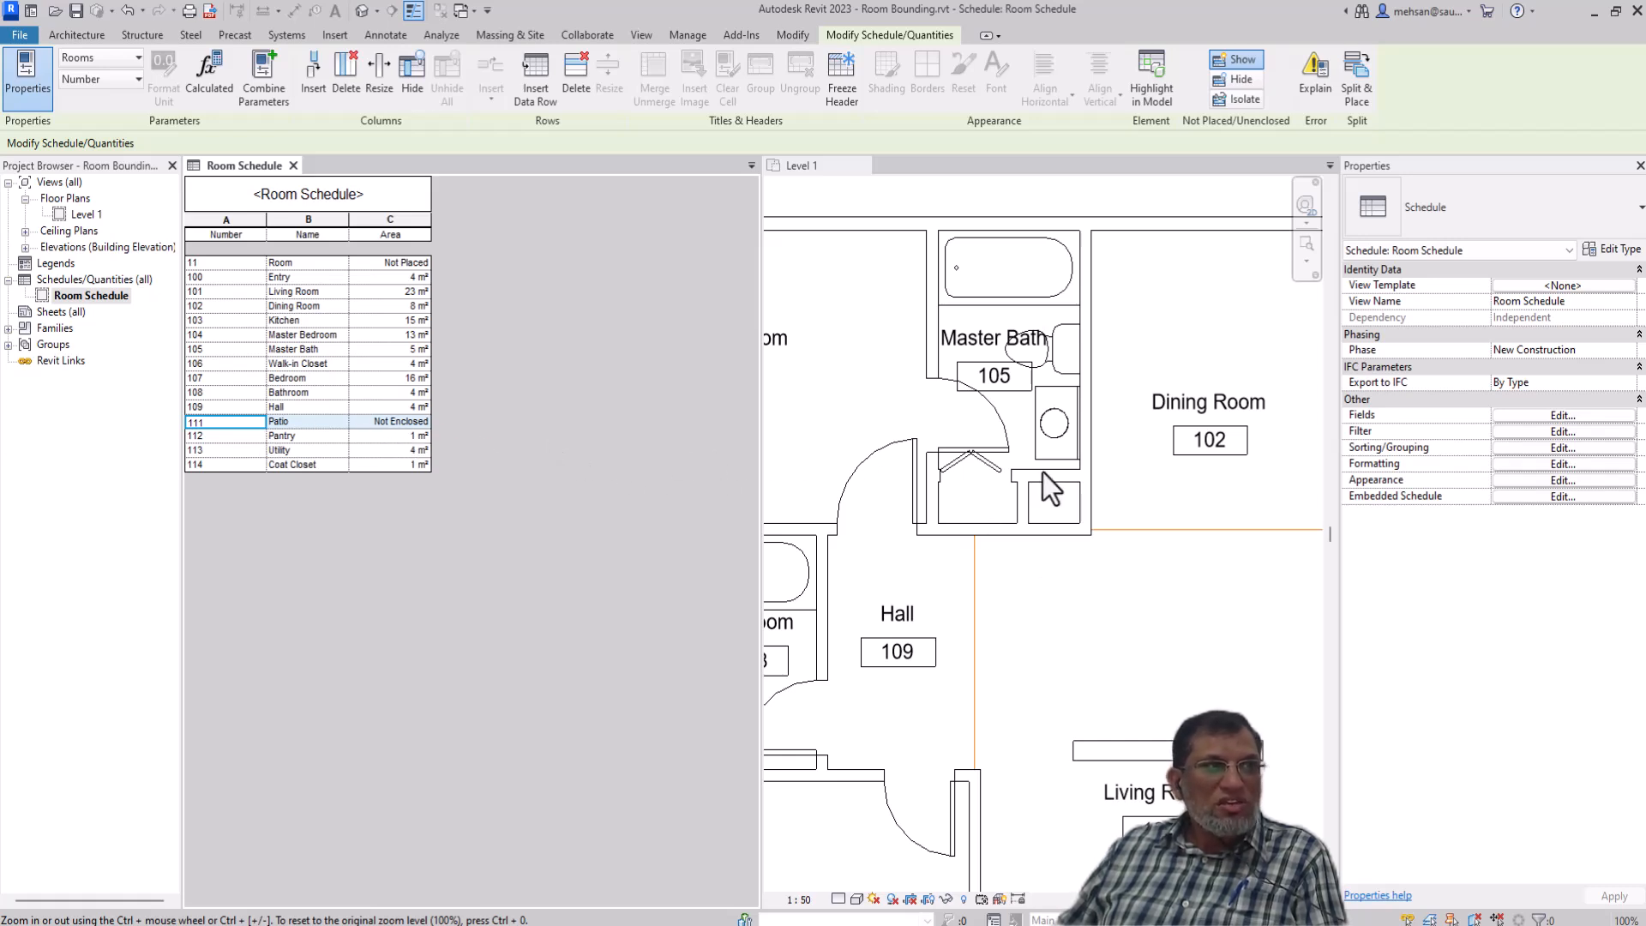
# Draw chained room separation lines along the railing on the three open sides of Patio 111, about 4800 mm wide and 2200 mm deep
pyautogui.scroll(-2, 1038, 478)
pyautogui.scroll(-3, 1043, 476)
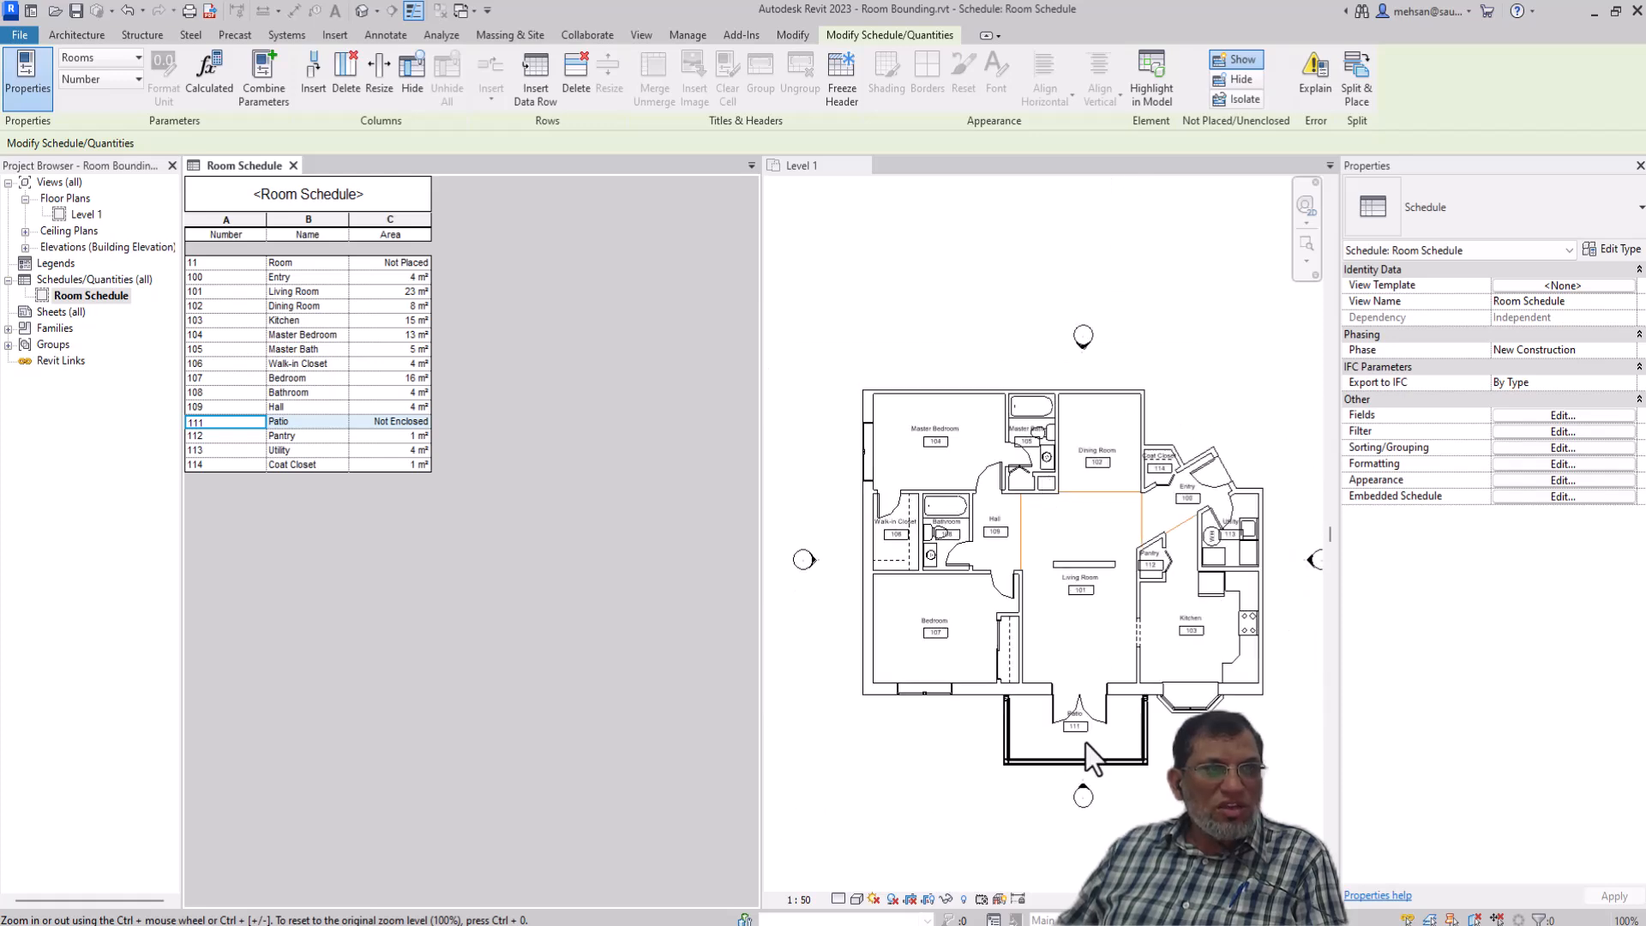
pyautogui.scroll(2, 1100, 763)
pyautogui.scroll(2, 1101, 763)
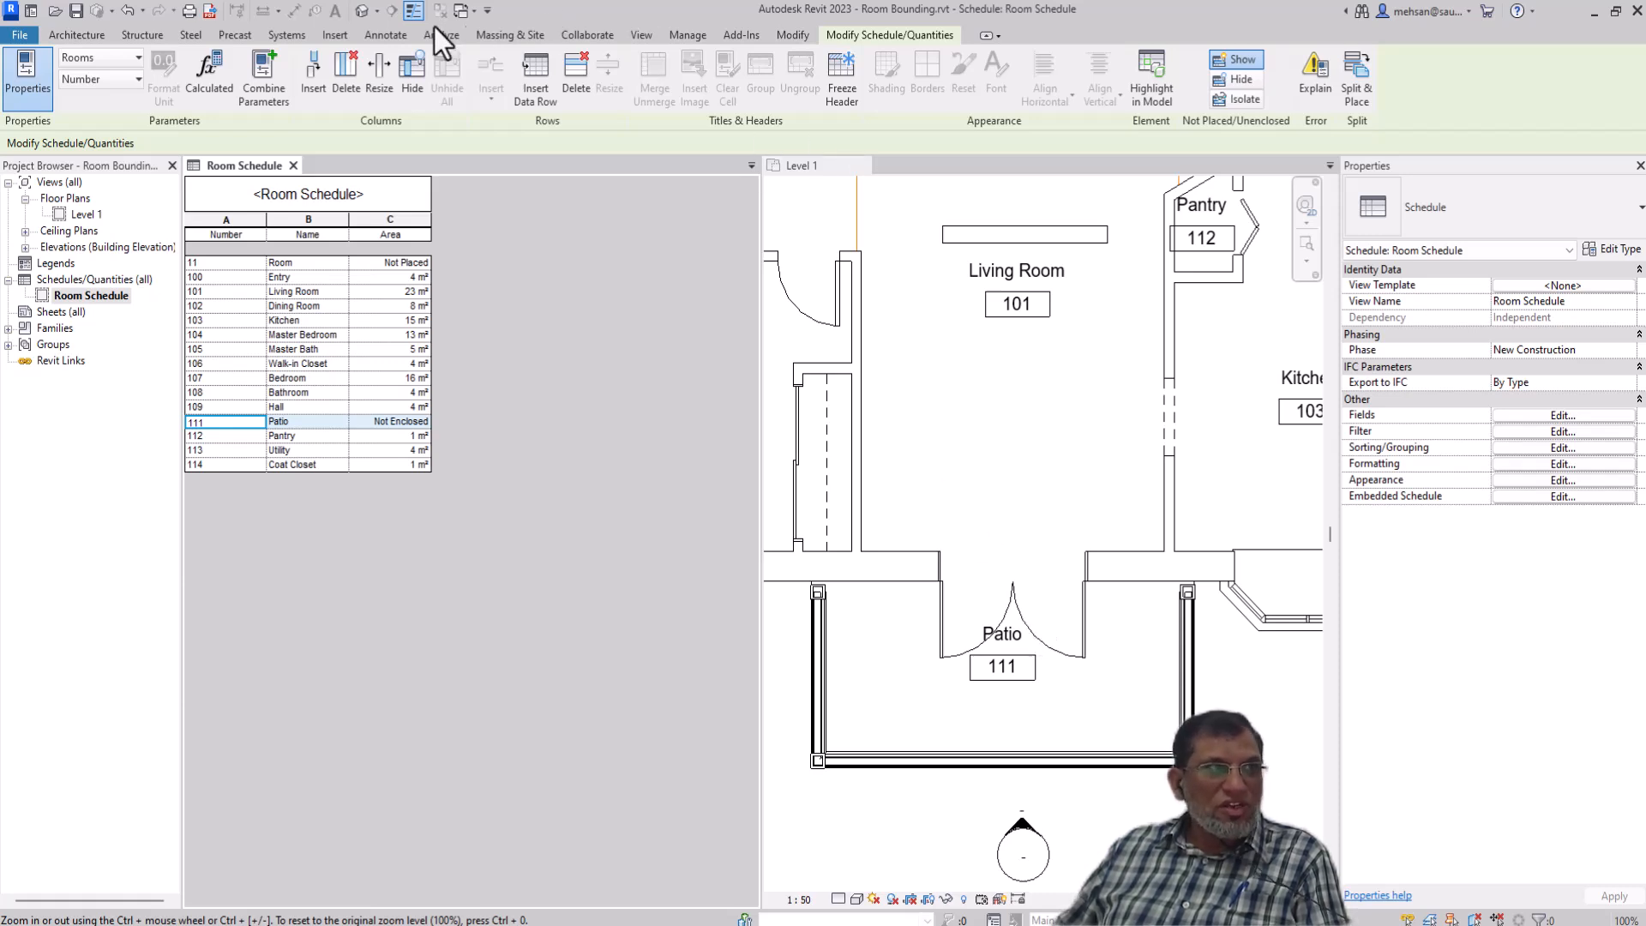
pyautogui.click(82, 31)
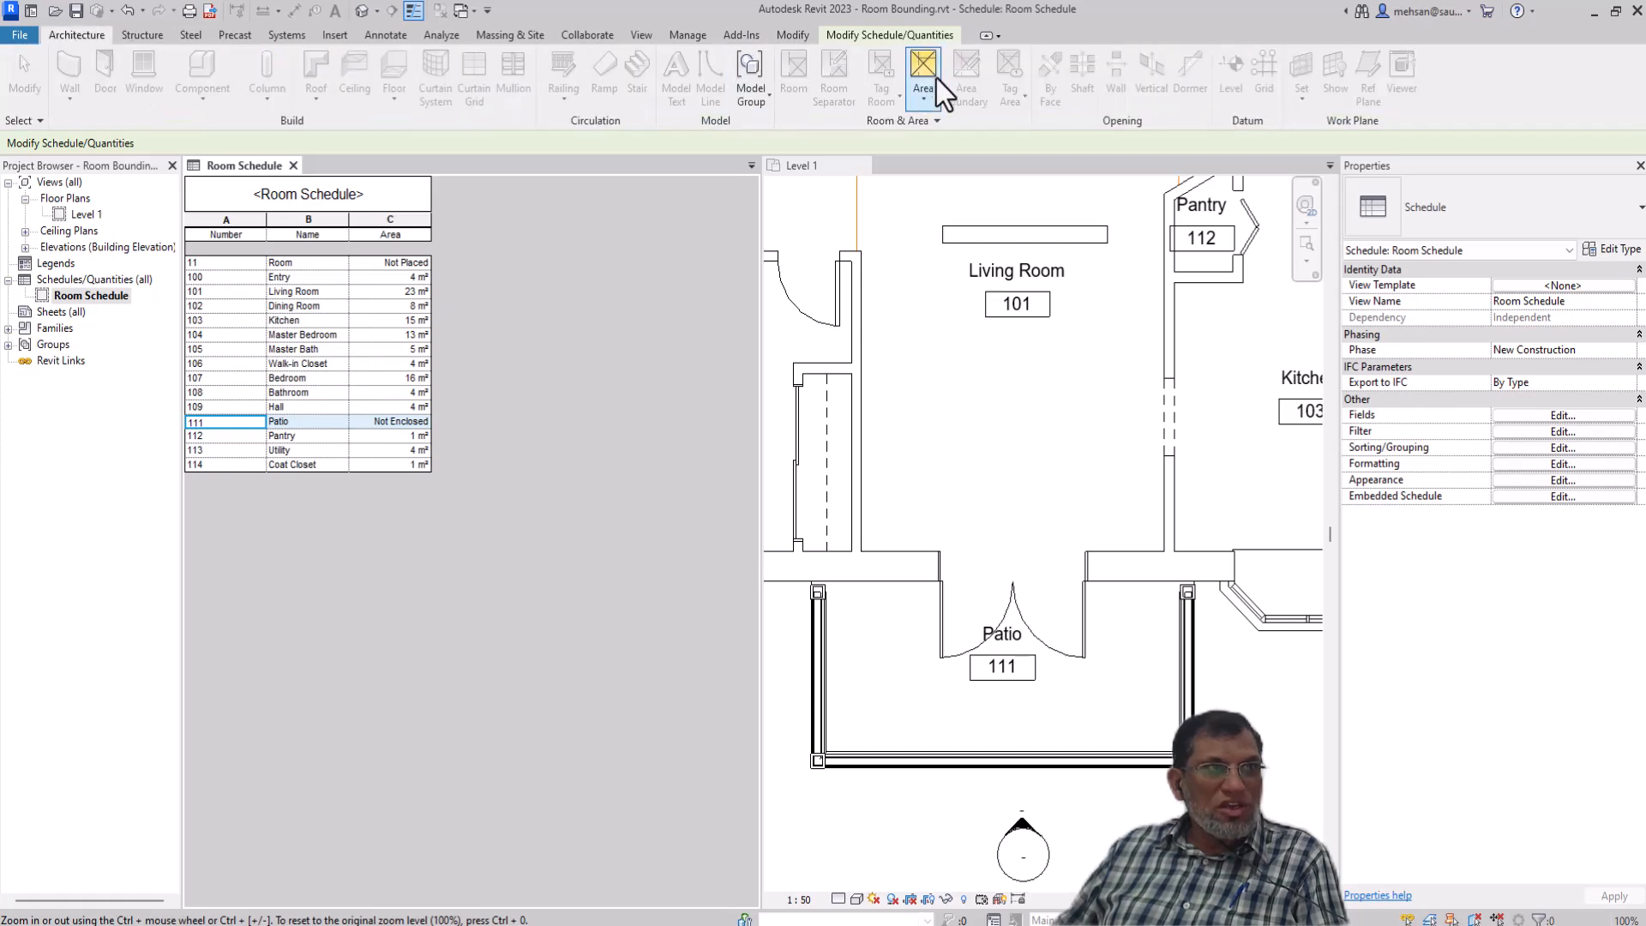
pyautogui.click(892, 35)
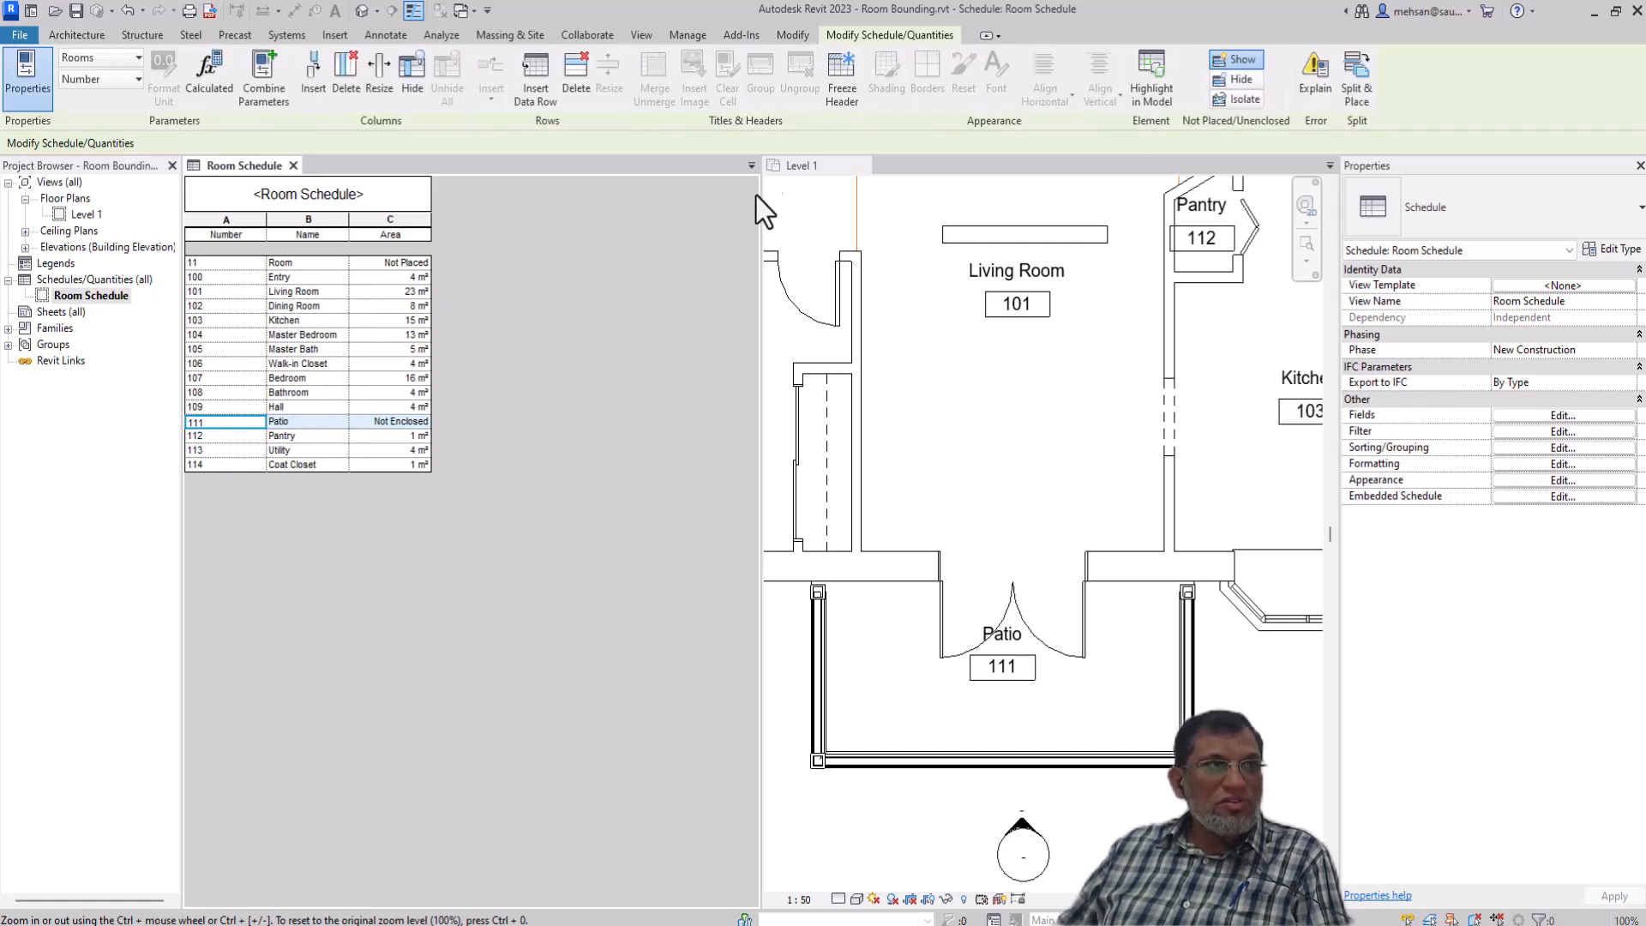
pyautogui.click(967, 209)
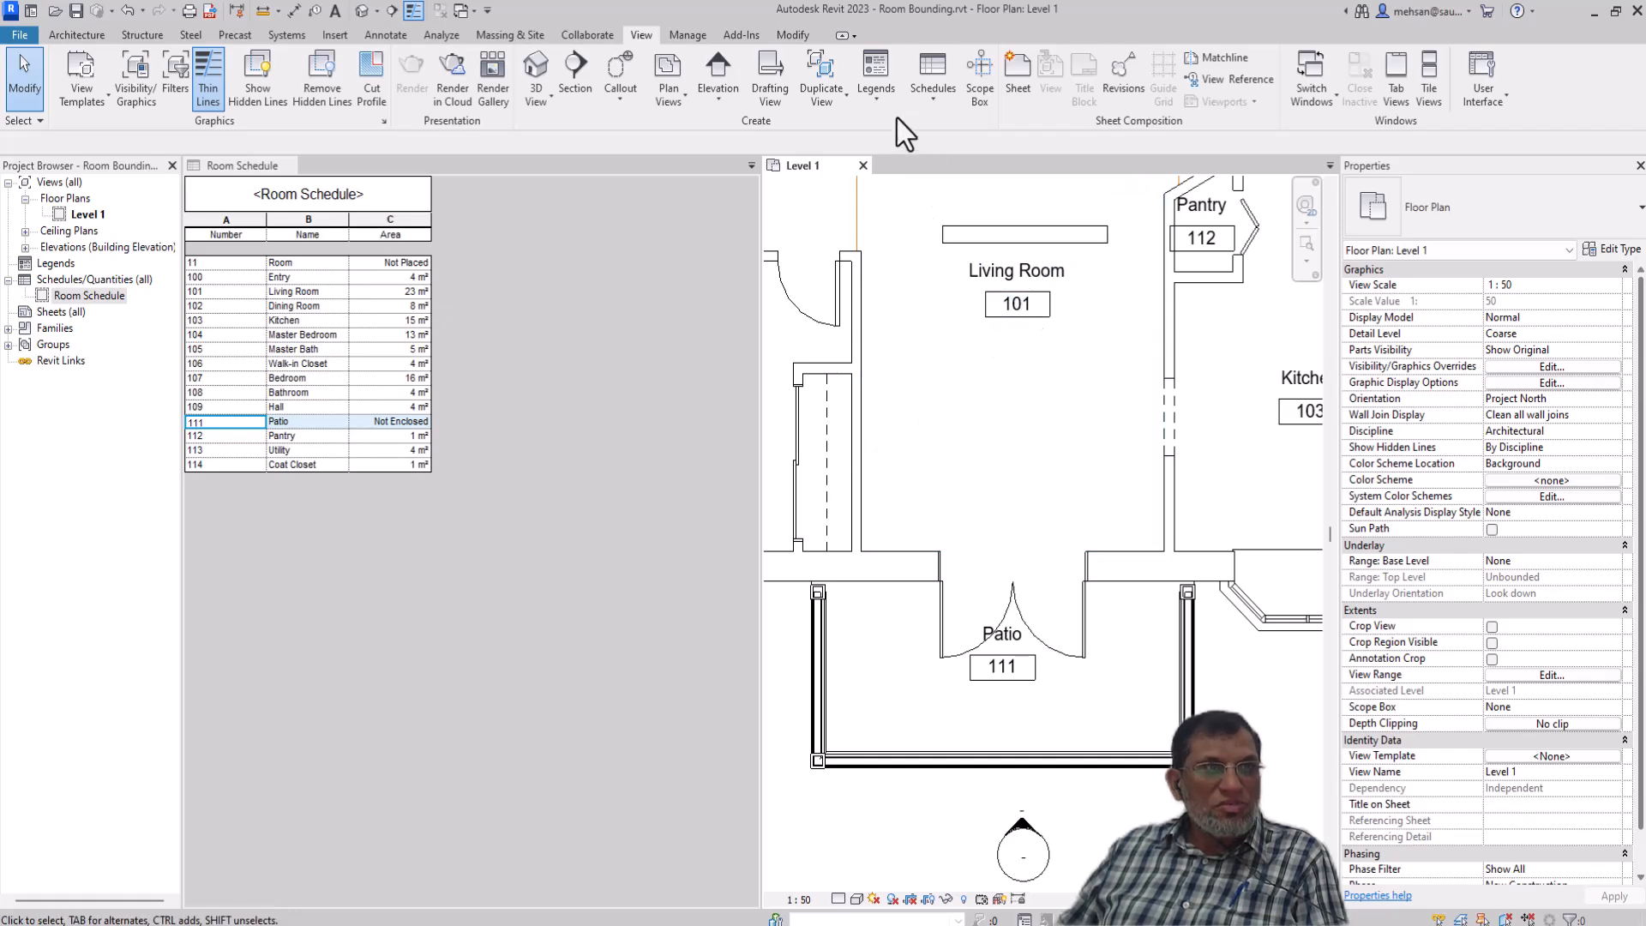
pyautogui.click(53, 35)
pyautogui.click(844, 101)
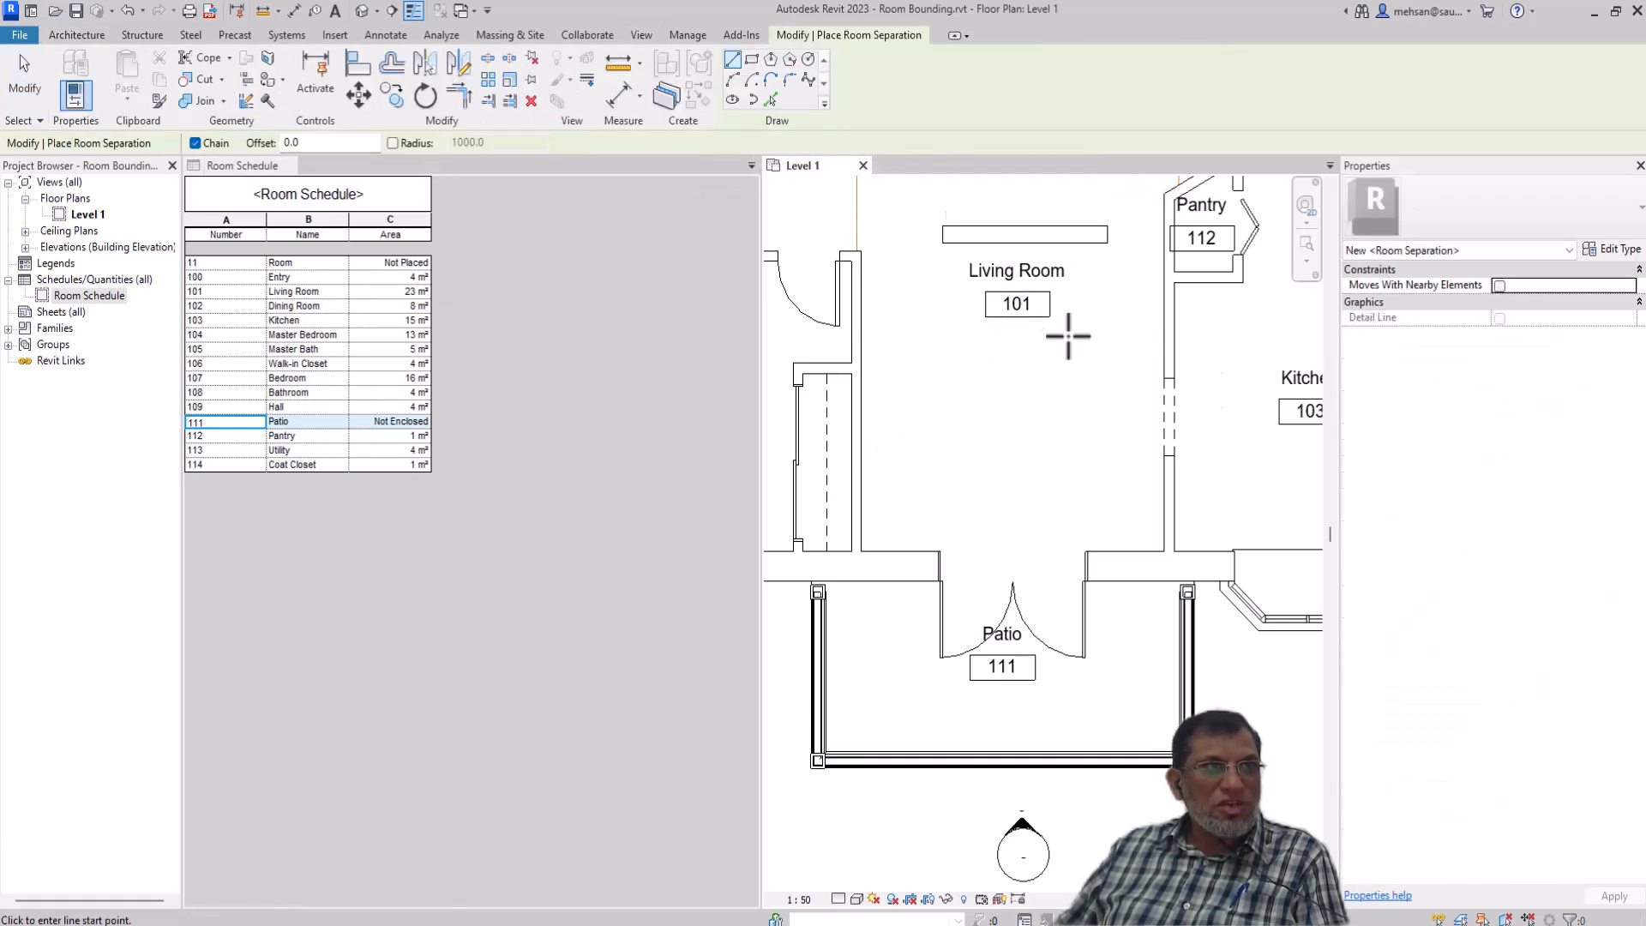
pyautogui.click(1194, 581)
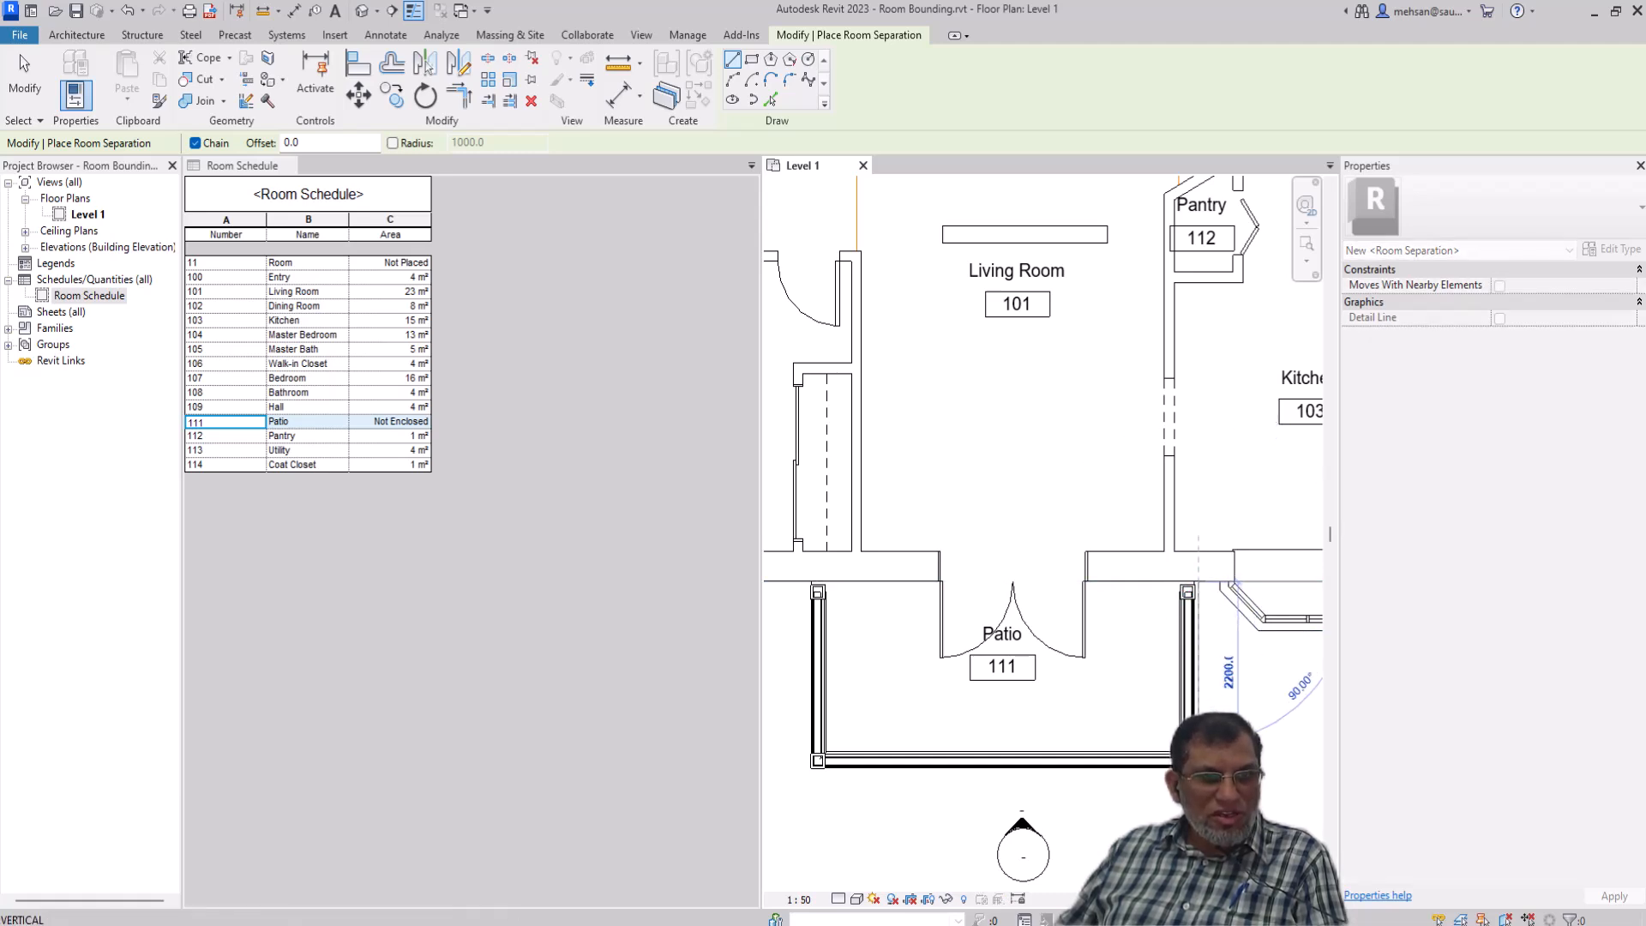
pyautogui.click(1195, 759)
pyautogui.click(811, 761)
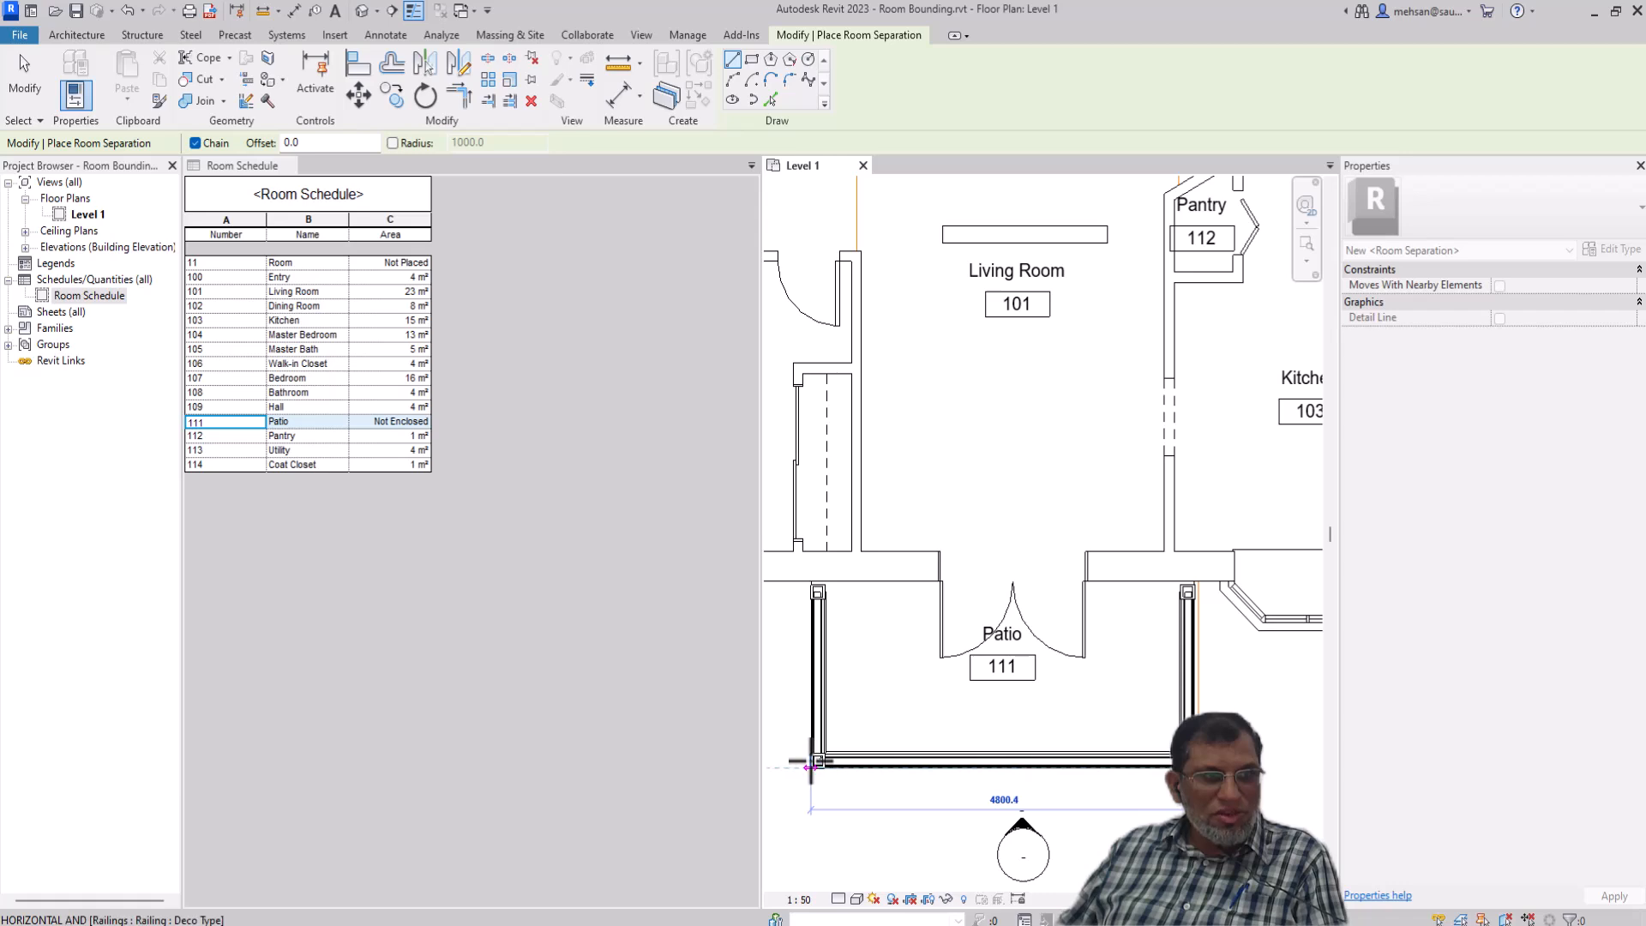
pyautogui.click(801, 582)
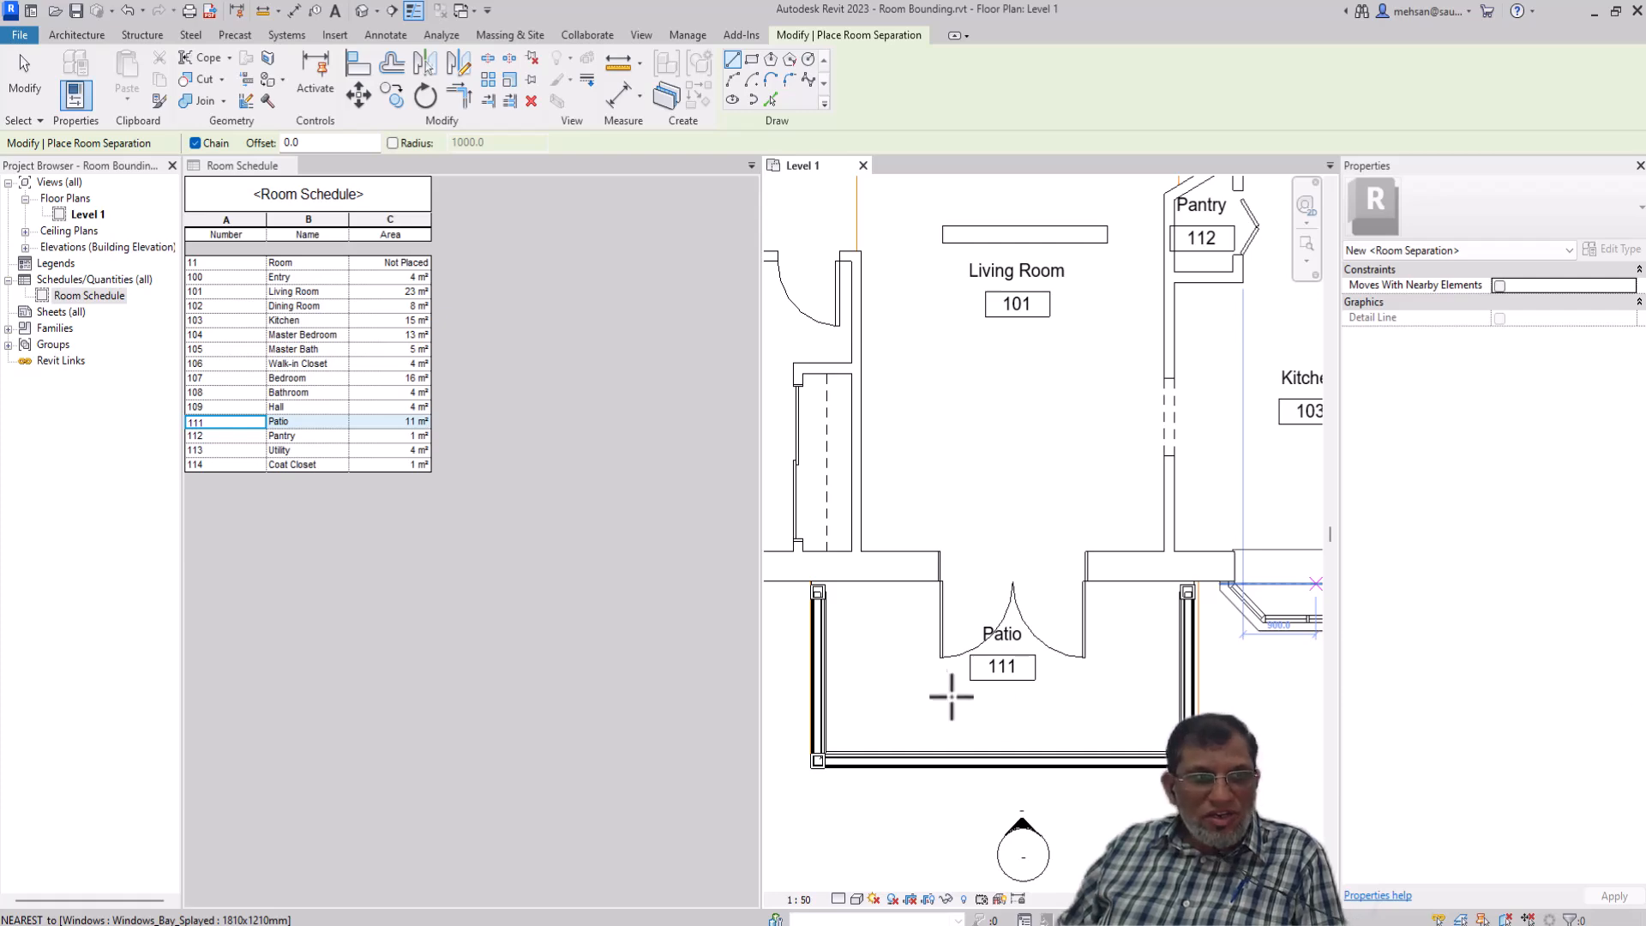
# Examine the whole floor plan and the merged Master Bath 105 and linen area alongside the Room Schedule
pyautogui.scroll(-3, 1011, 575)
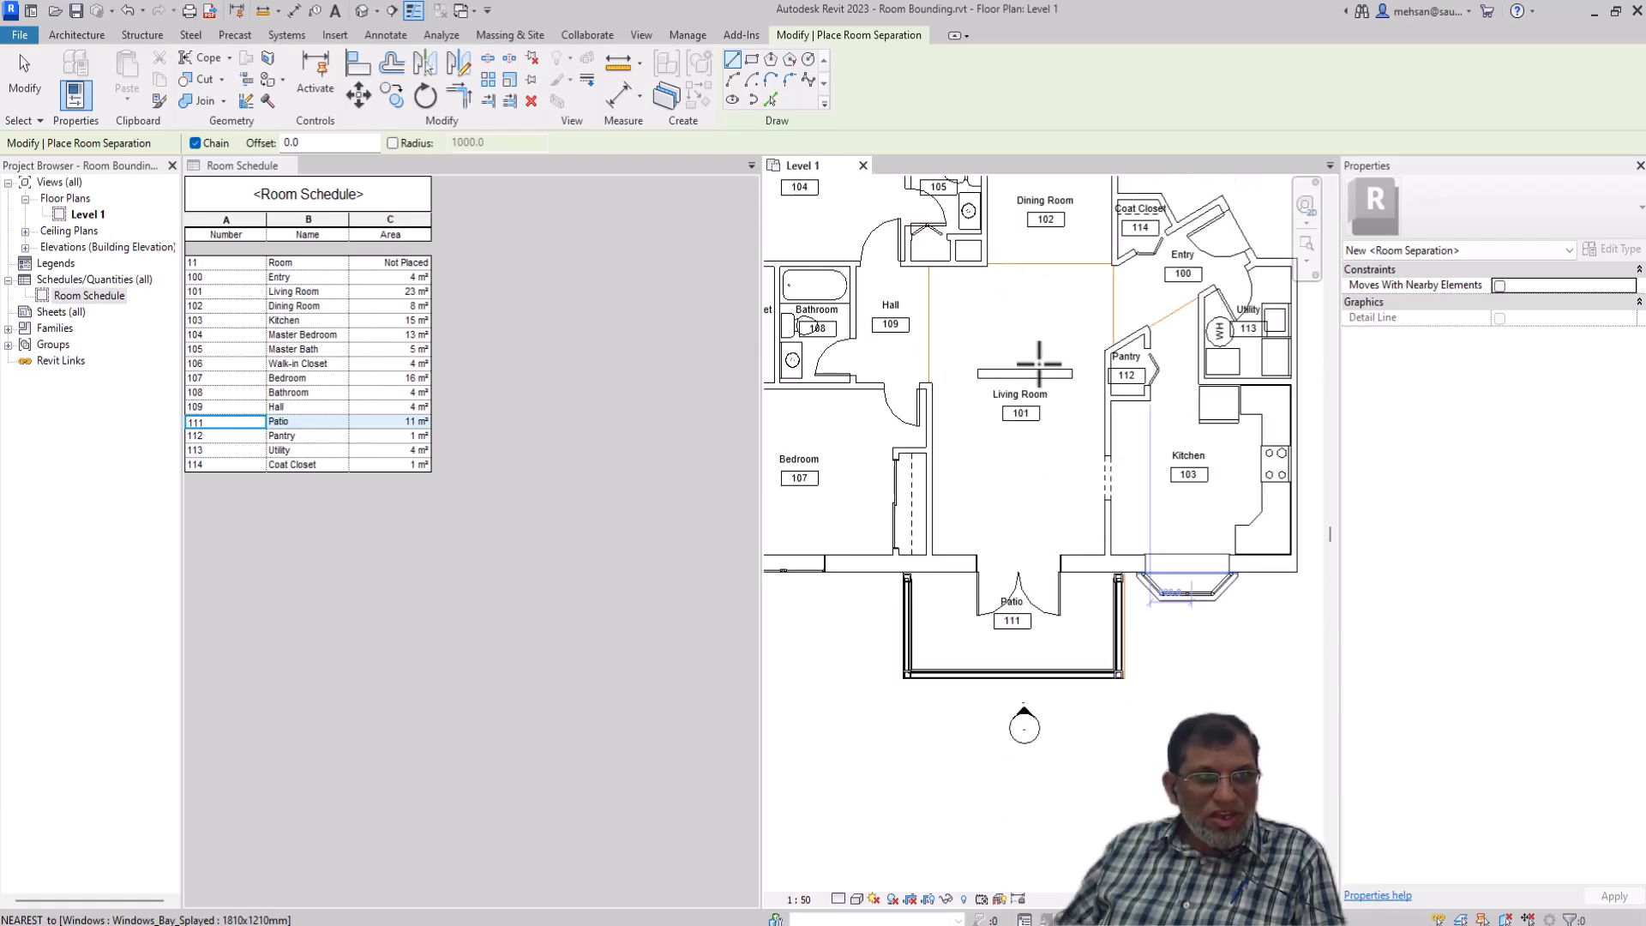
pyautogui.scroll(3, 965, 211)
pyautogui.scroll(-3, 964, 211)
pyautogui.scroll(1, 960, 209)
pyautogui.scroll(3, 960, 210)
pyautogui.scroll(-5, 965, 296)
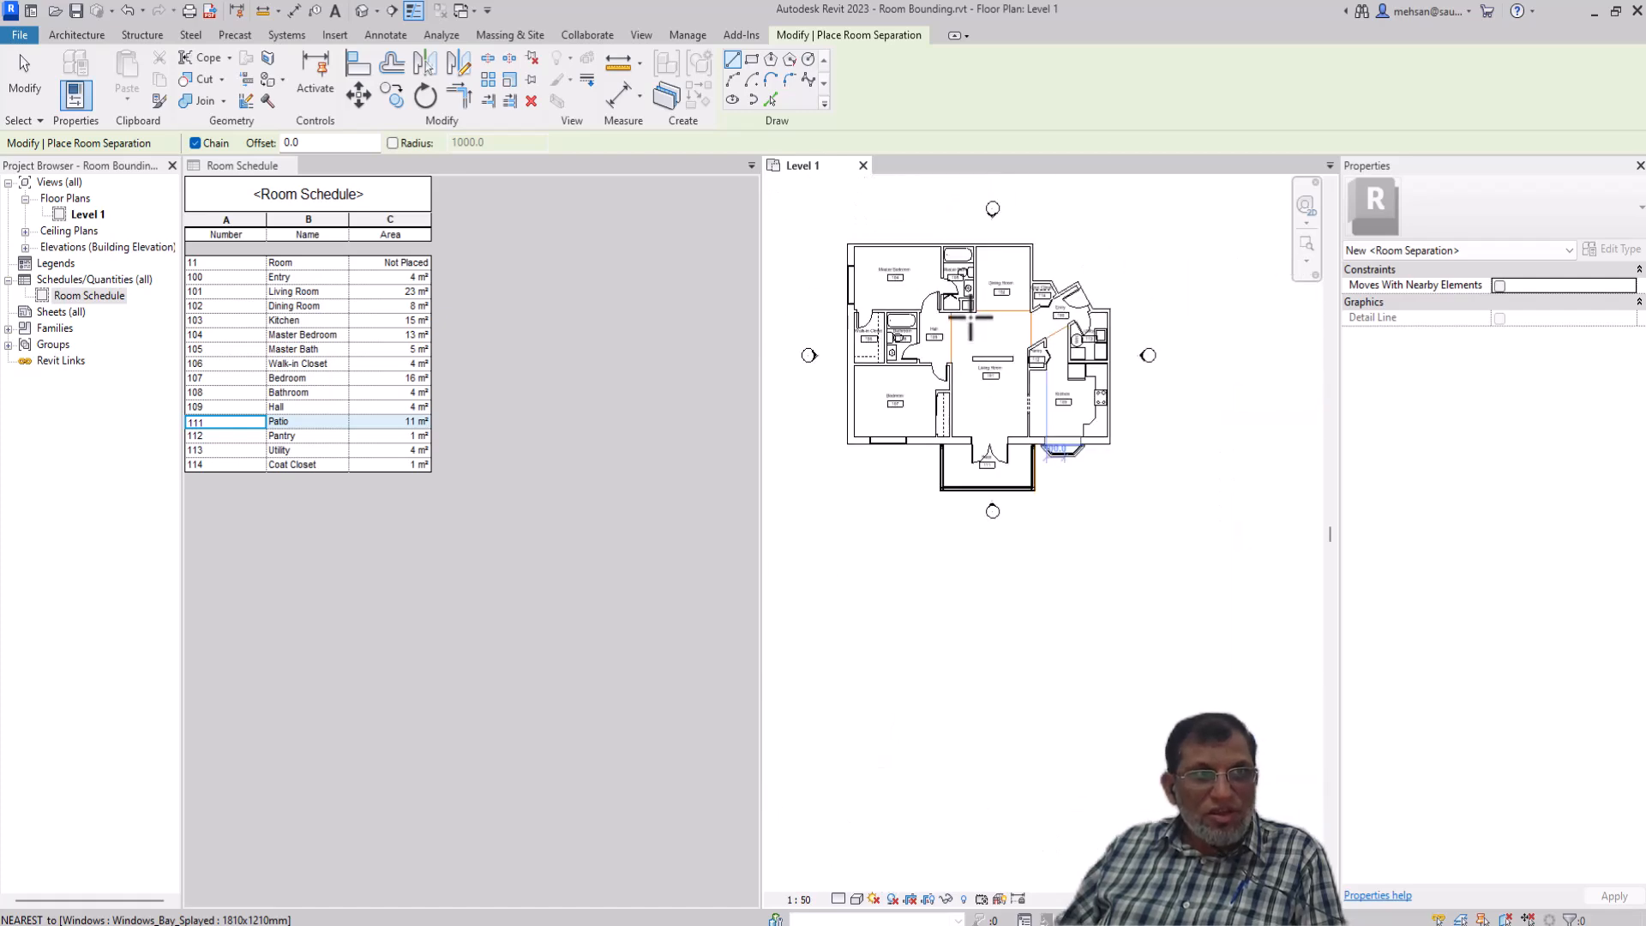
pyautogui.scroll(6, 967, 306)
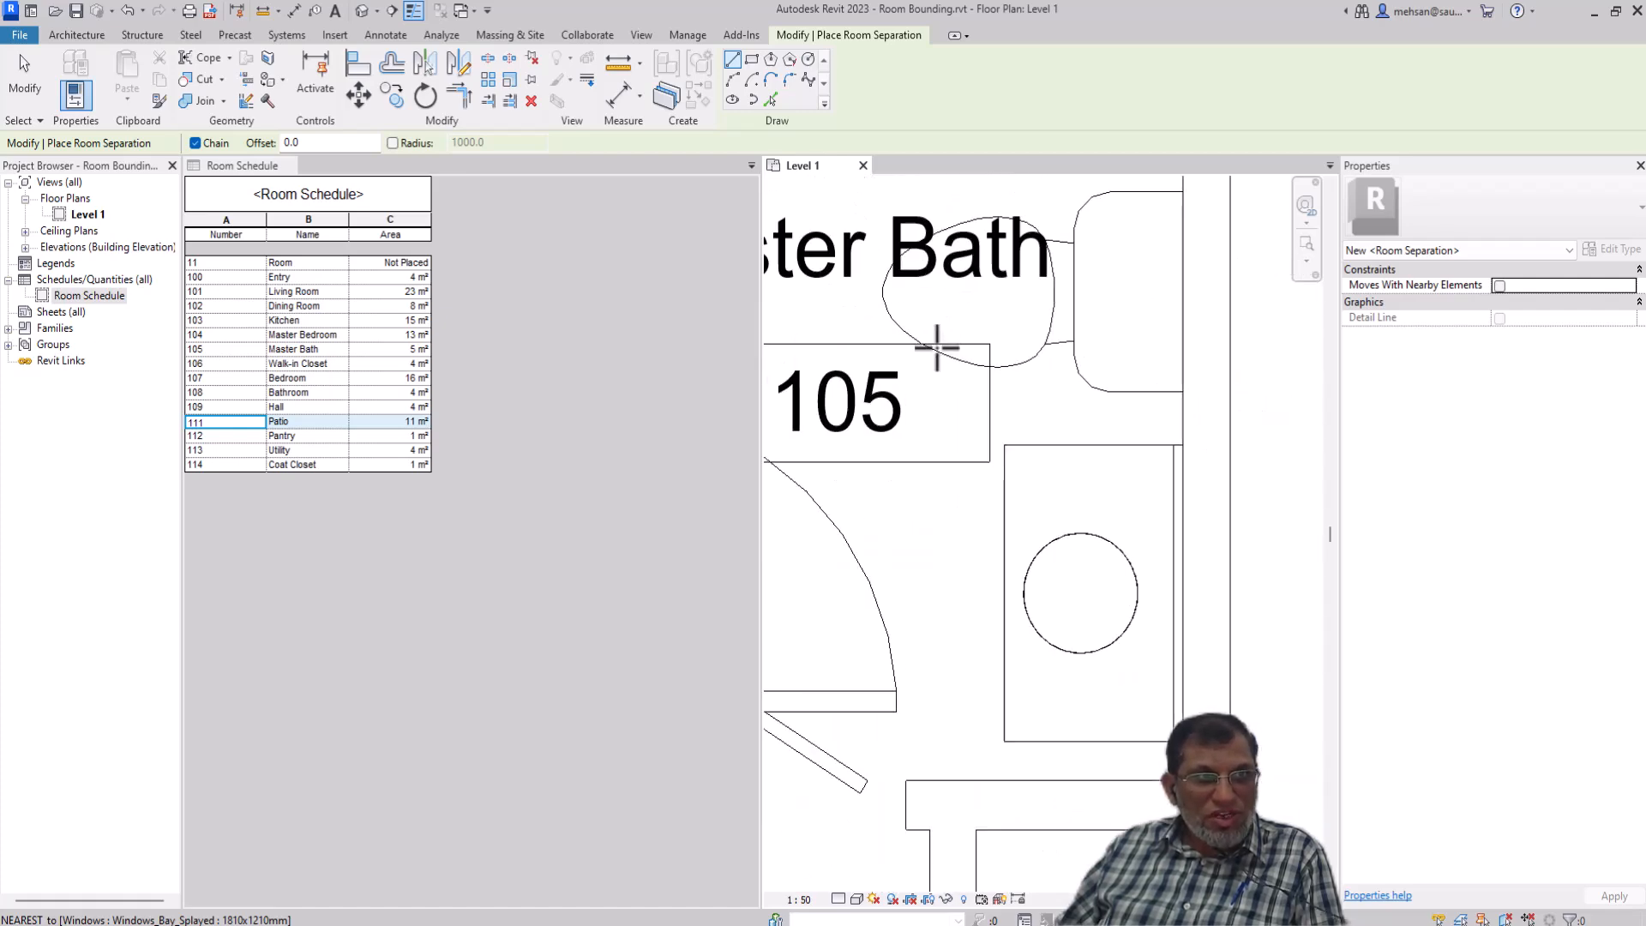
pyautogui.scroll(-4, 952, 368)
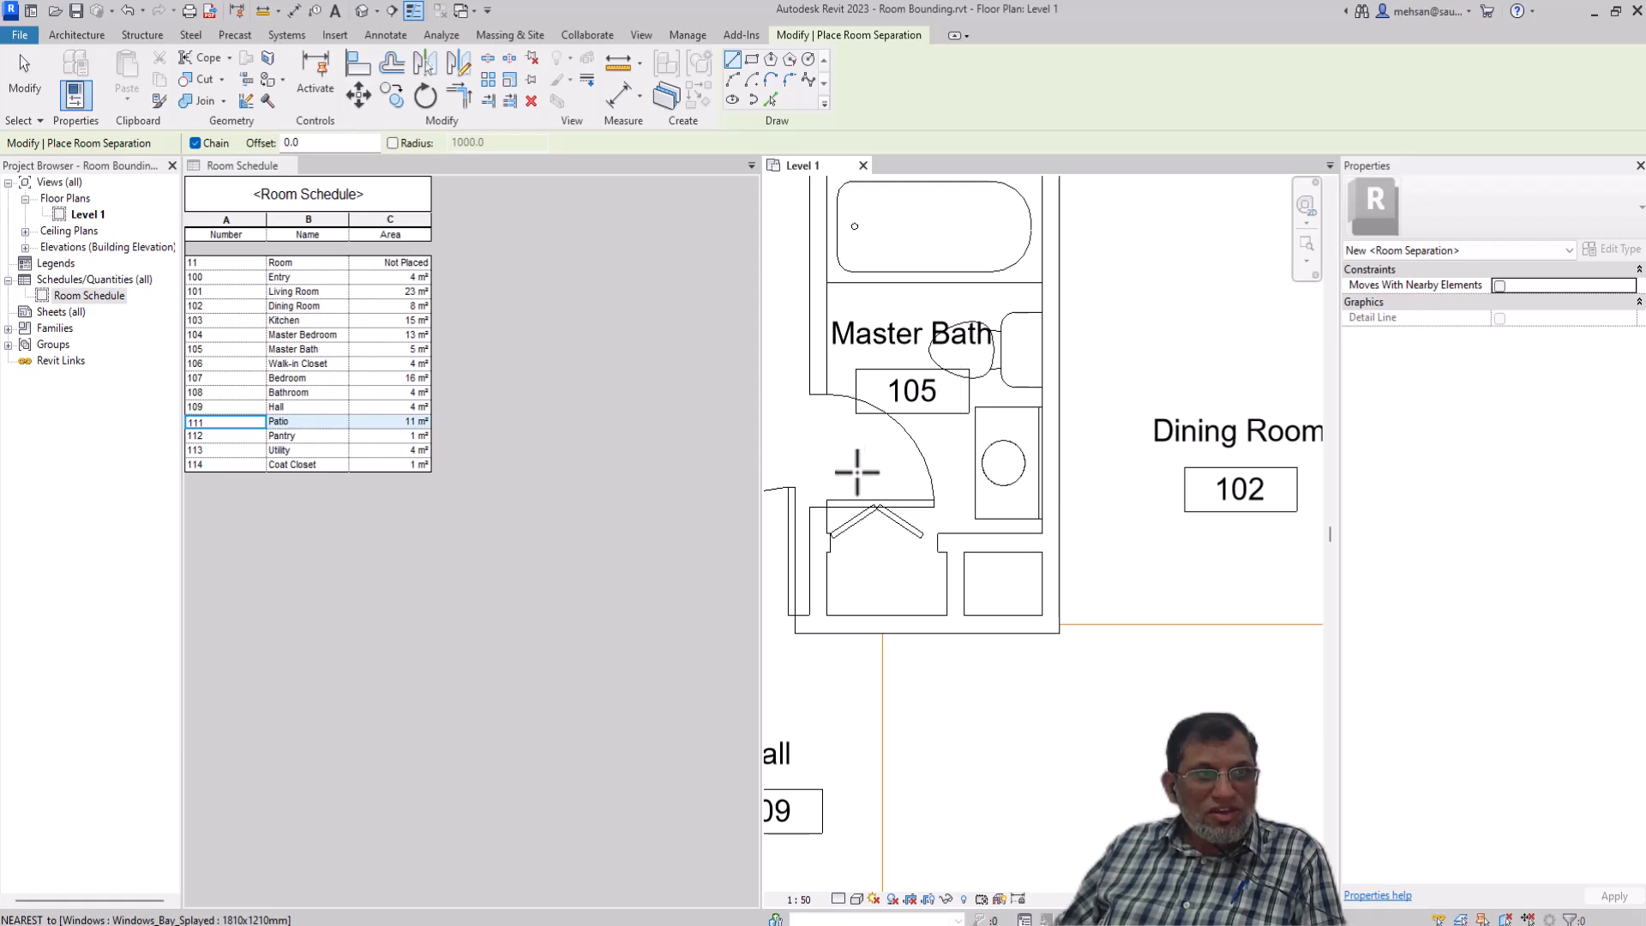
pyautogui.scroll(2, 793, 548)
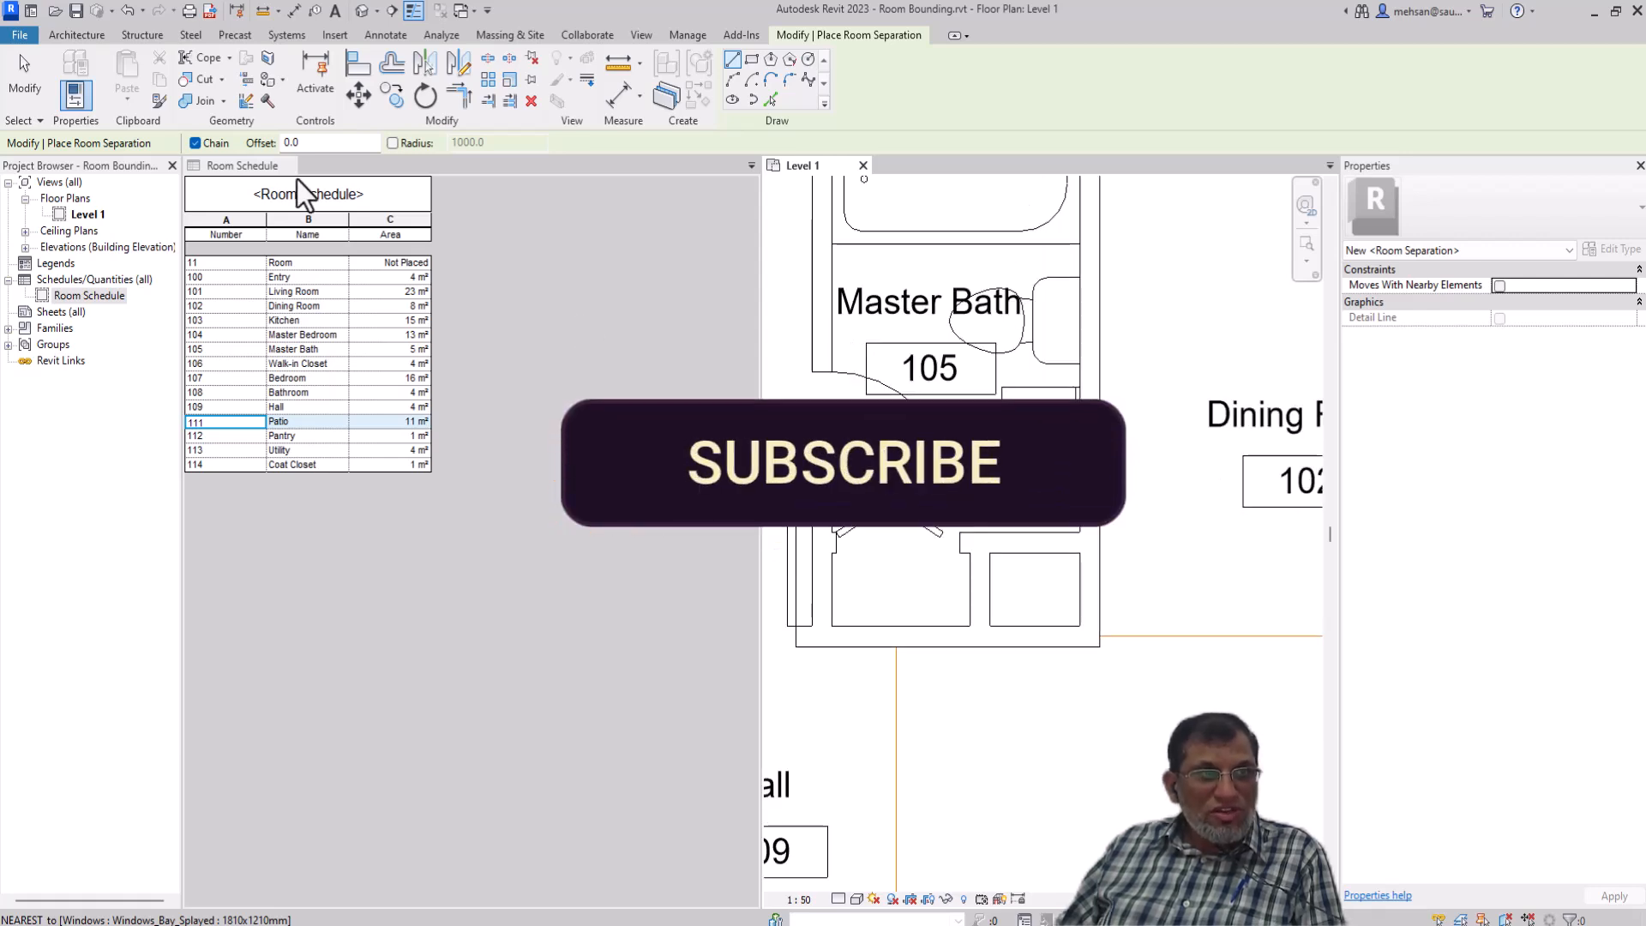
# Undo the patio's room separation lines and the deletion of the Linen 110 room
pyautogui.click(127, 11)
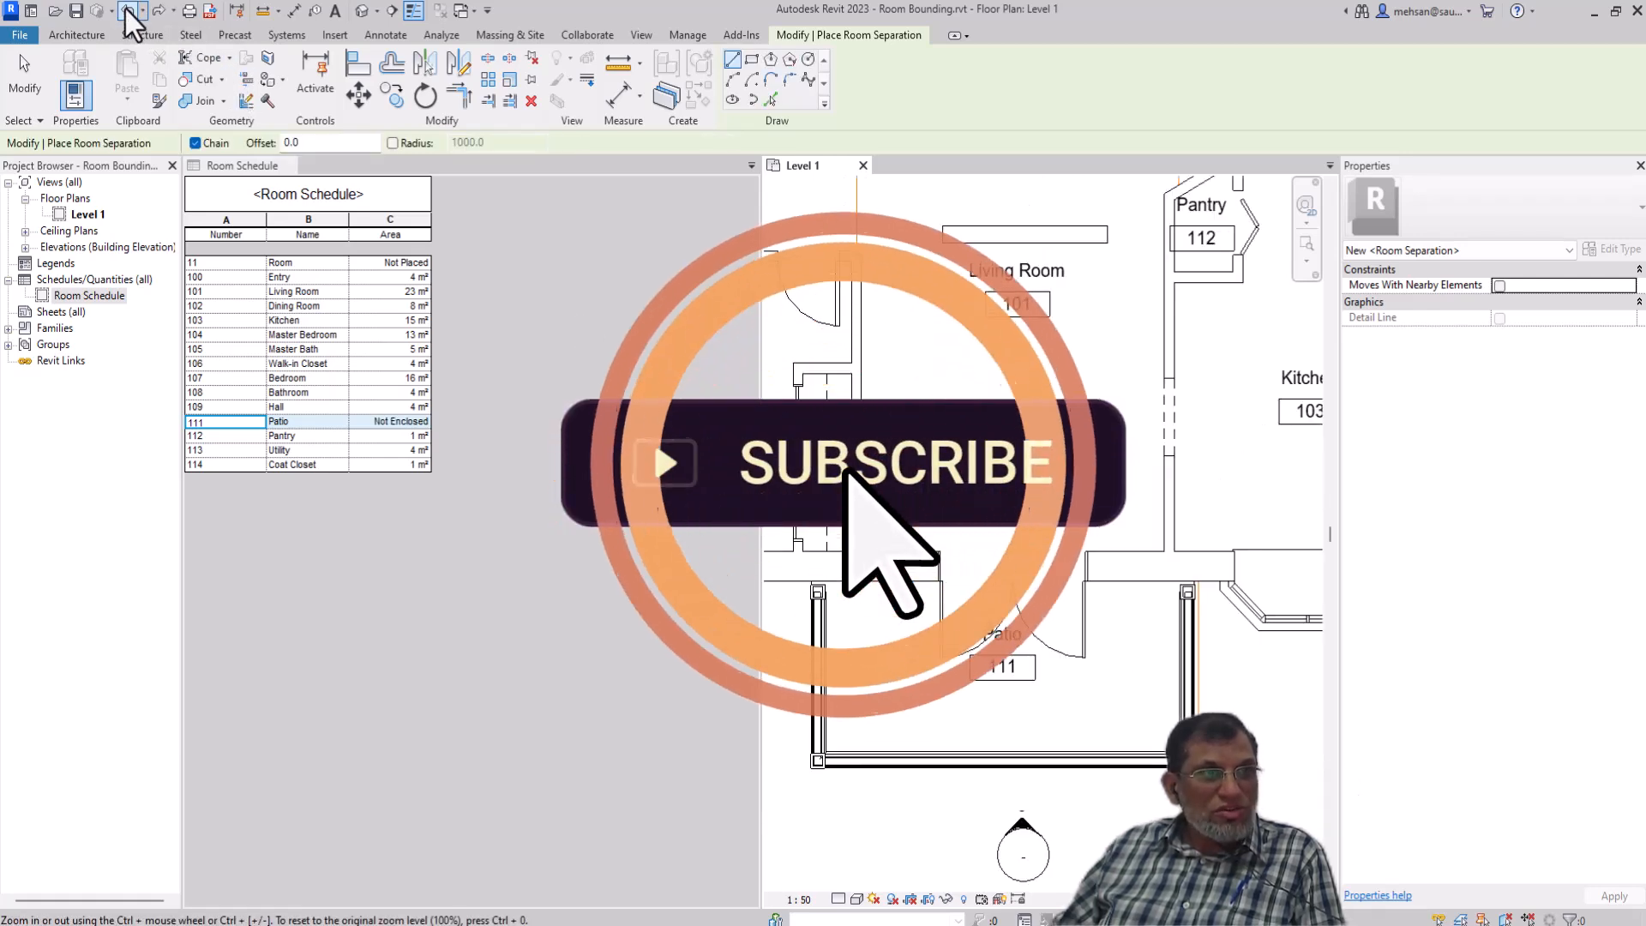
pyautogui.click(127, 11)
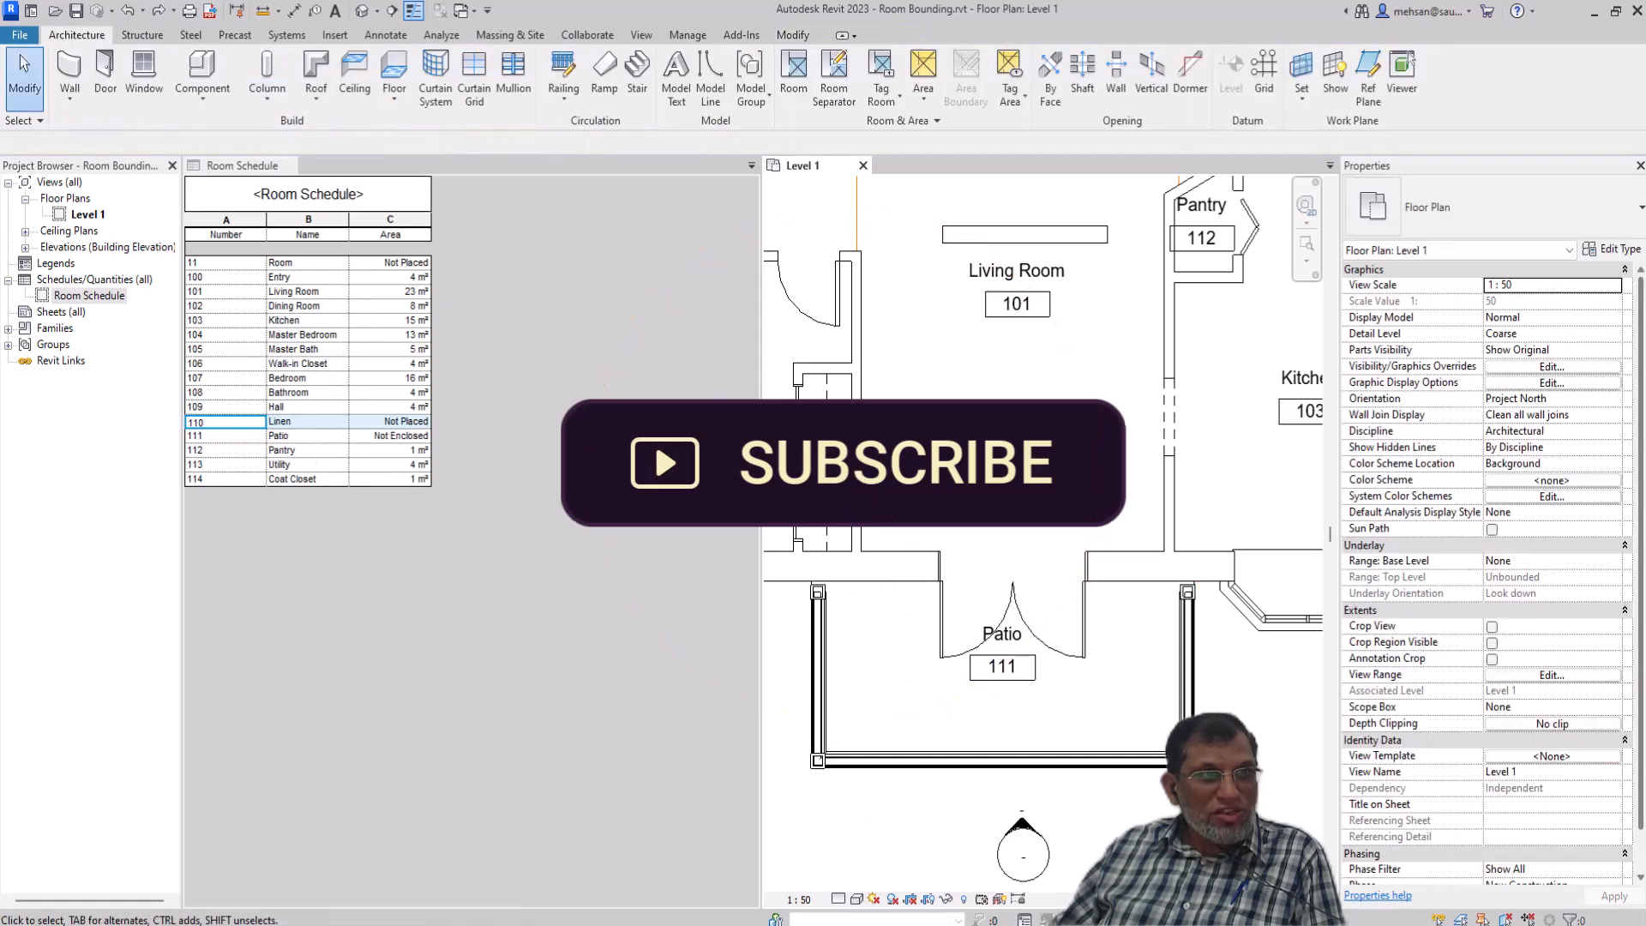
pyautogui.scroll(-7, 943, 440)
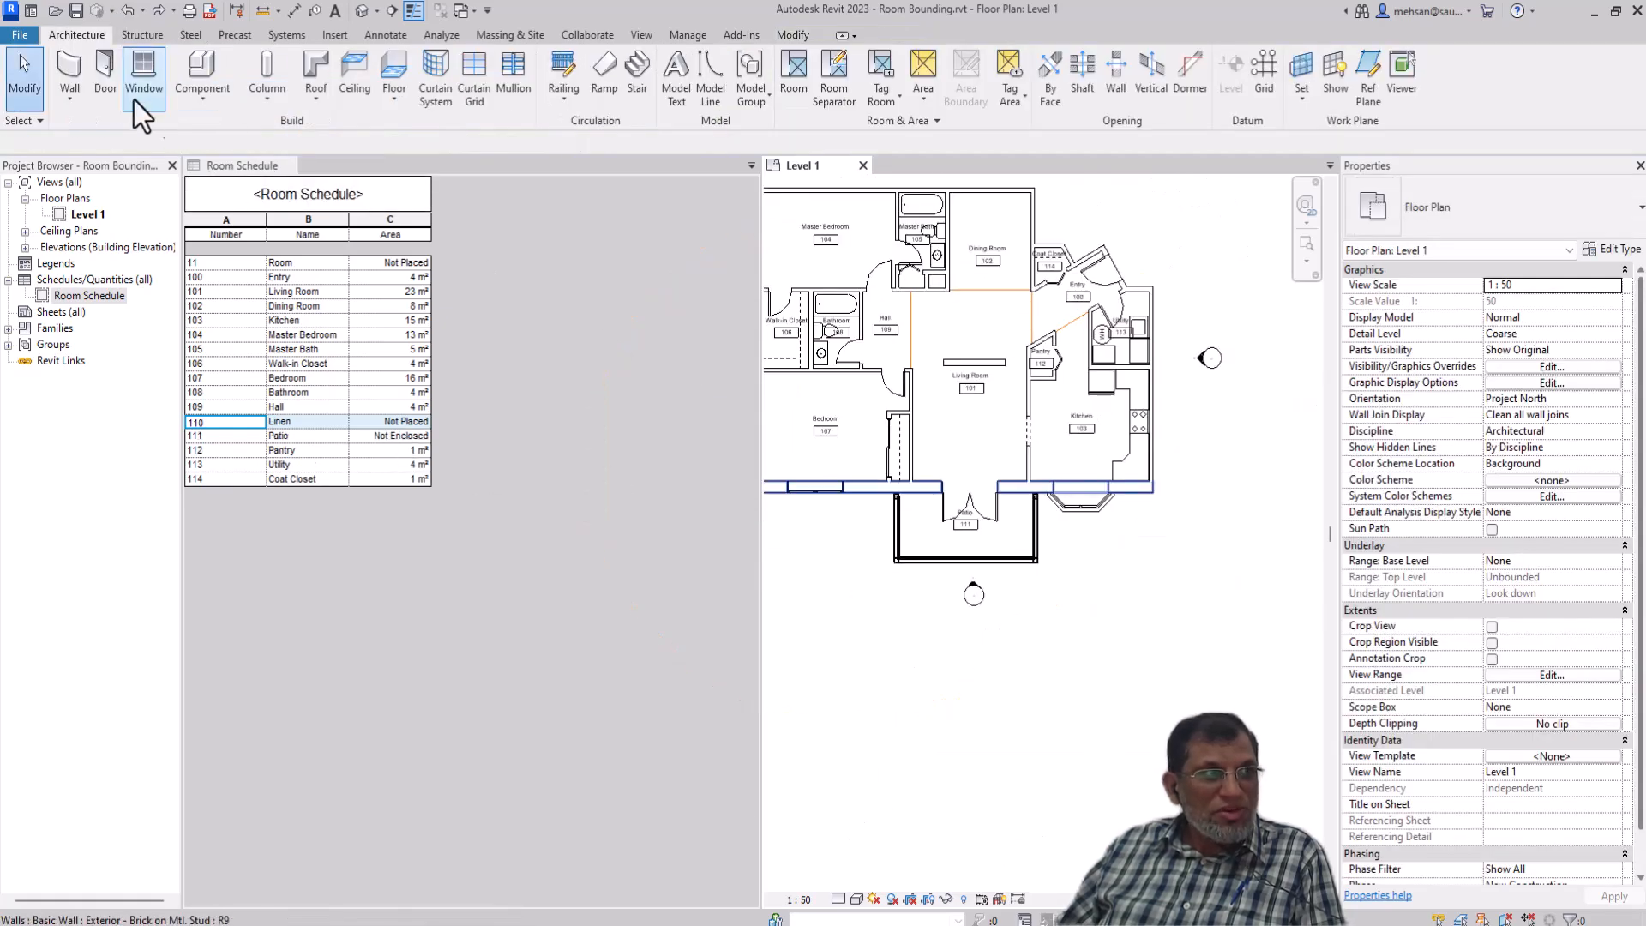
pyautogui.click(132, 16)
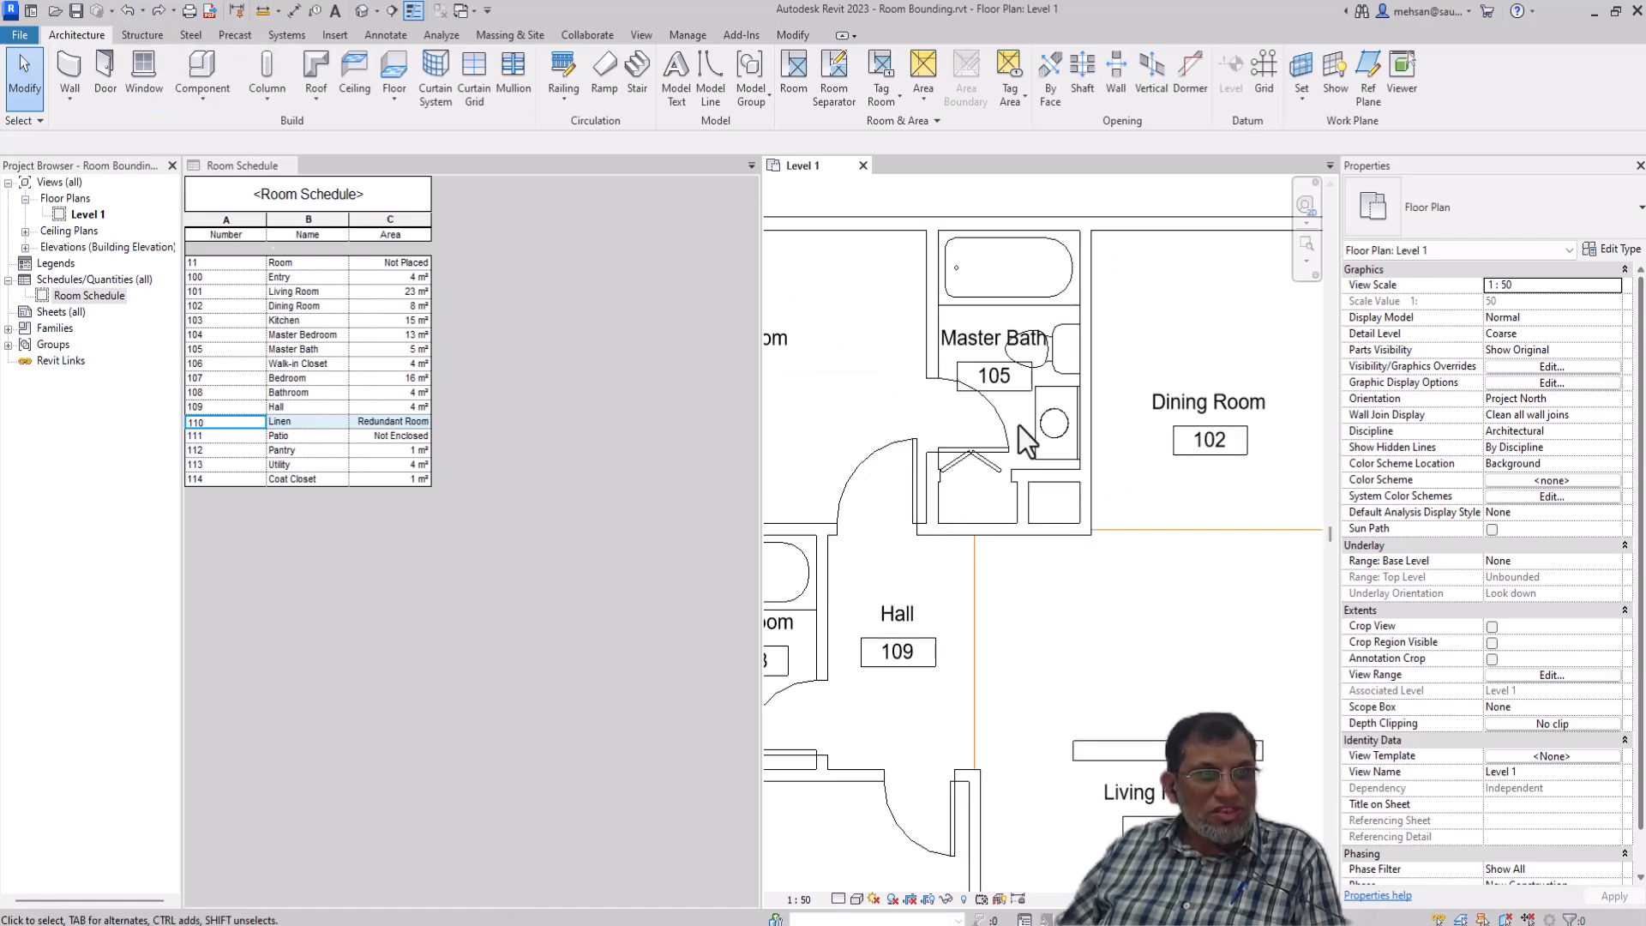
# Turn on Room Bounding for the partition wall between Master Bath 105 and the linen closet
pyautogui.scroll(2, 976, 398)
pyautogui.scroll(1, 1030, 421)
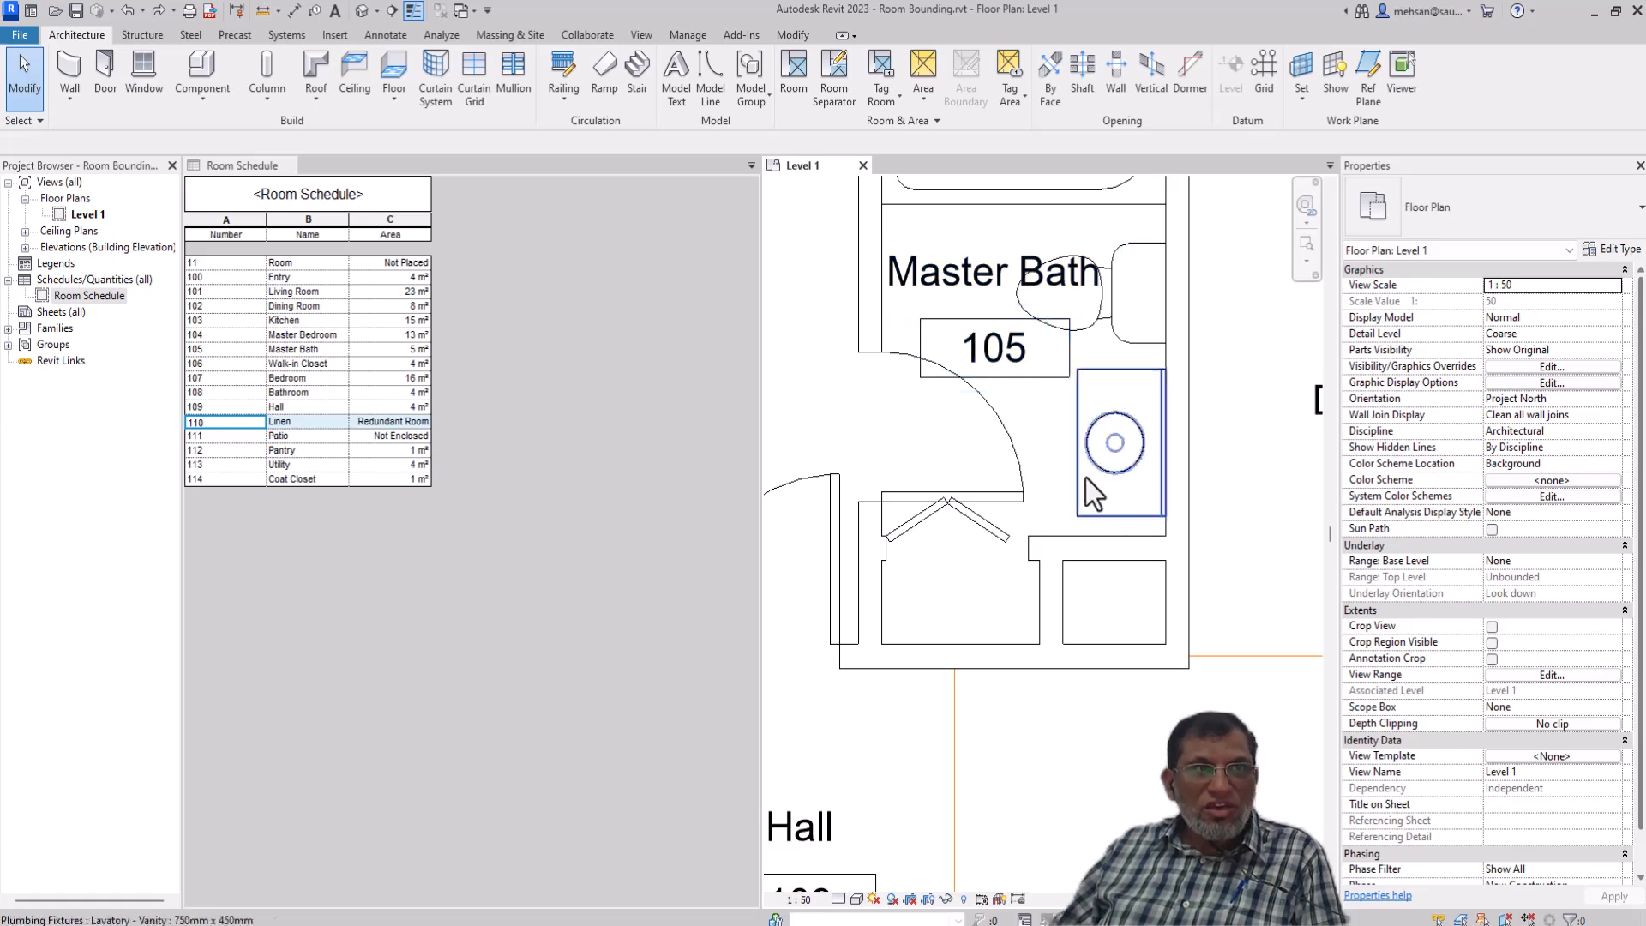
pyautogui.click(1108, 554)
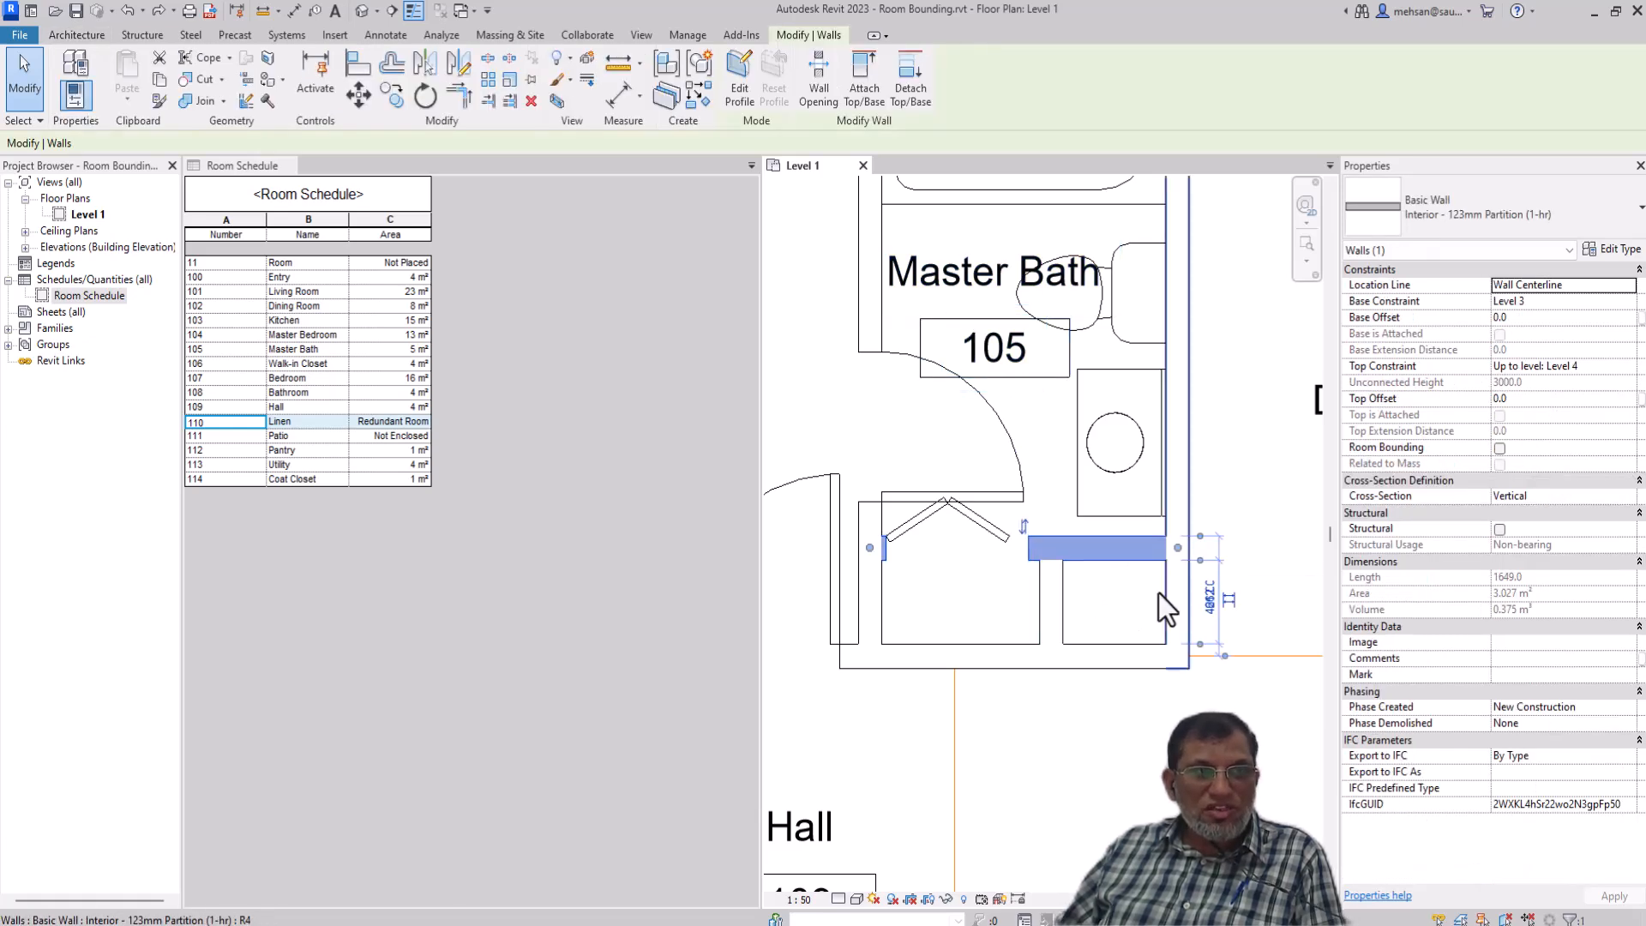
pyautogui.click(1501, 450)
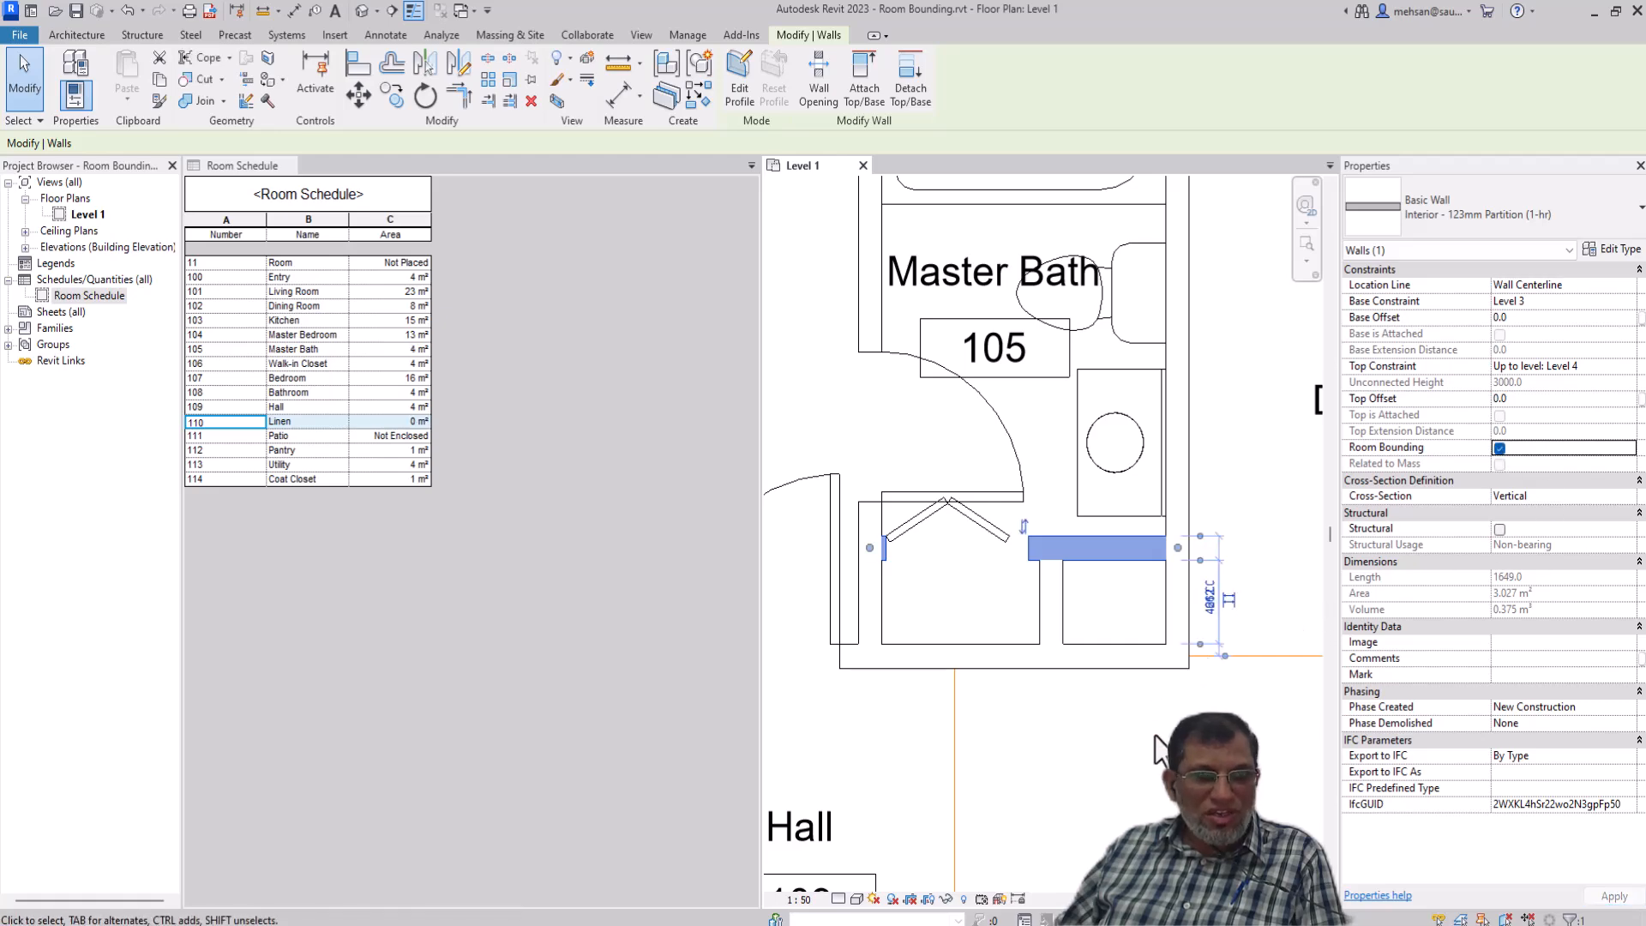
pyautogui.press('Escape')
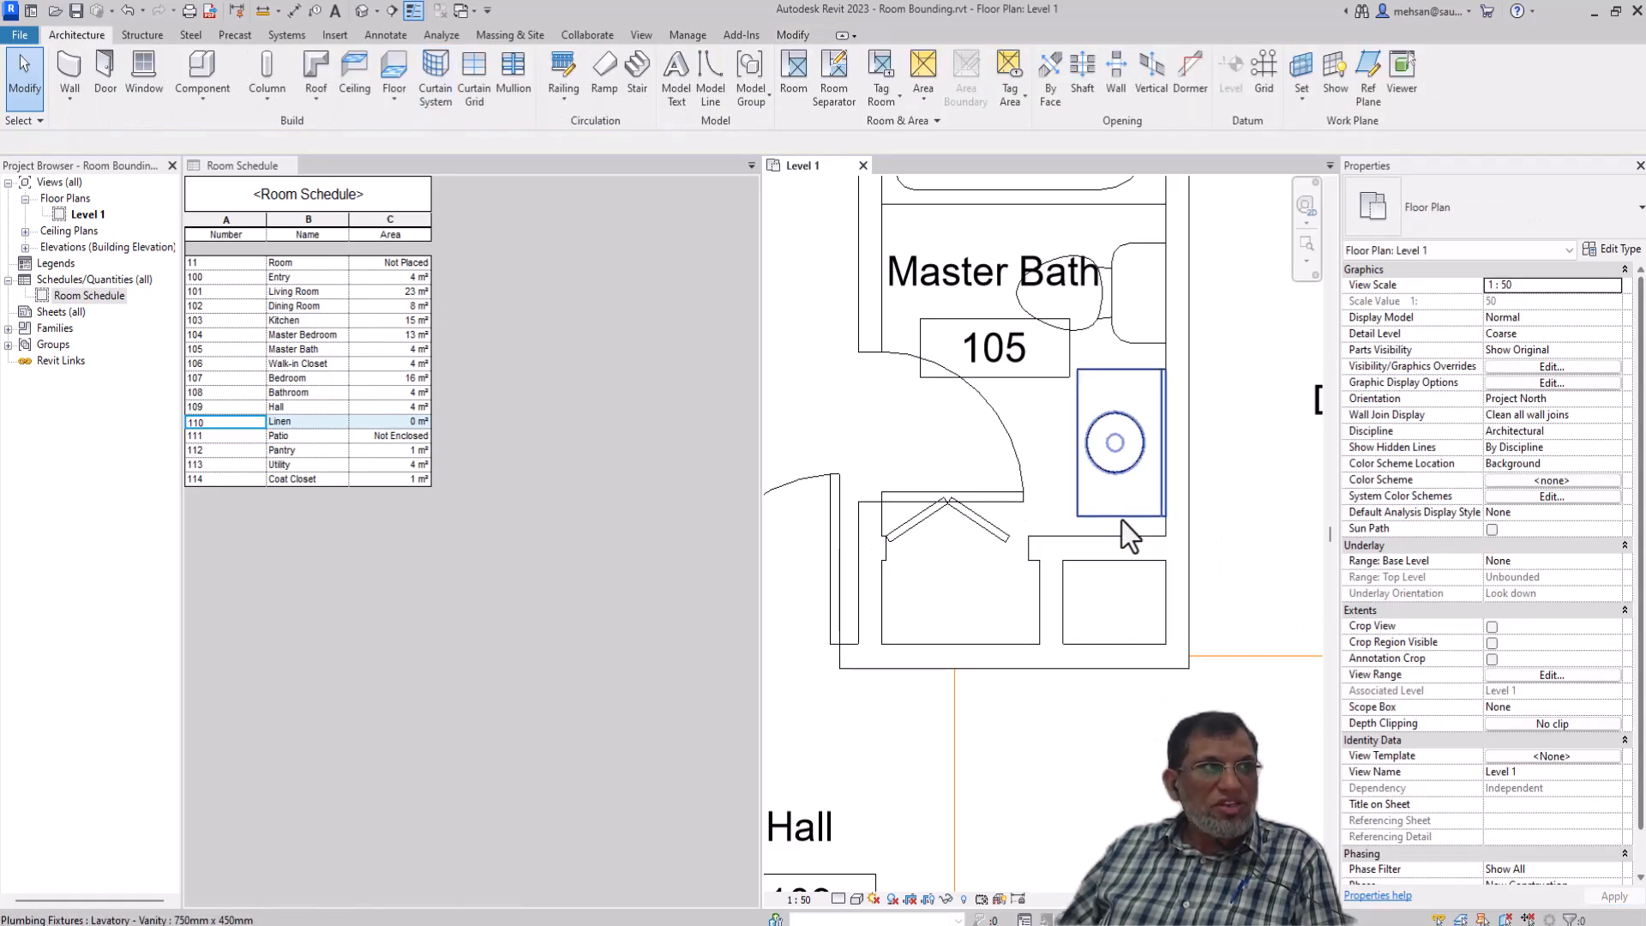
# Split the partition wall below Master Bath 105 where the linen closet ends and the small neighbouring enclosure begins
pyautogui.click(1119, 553)
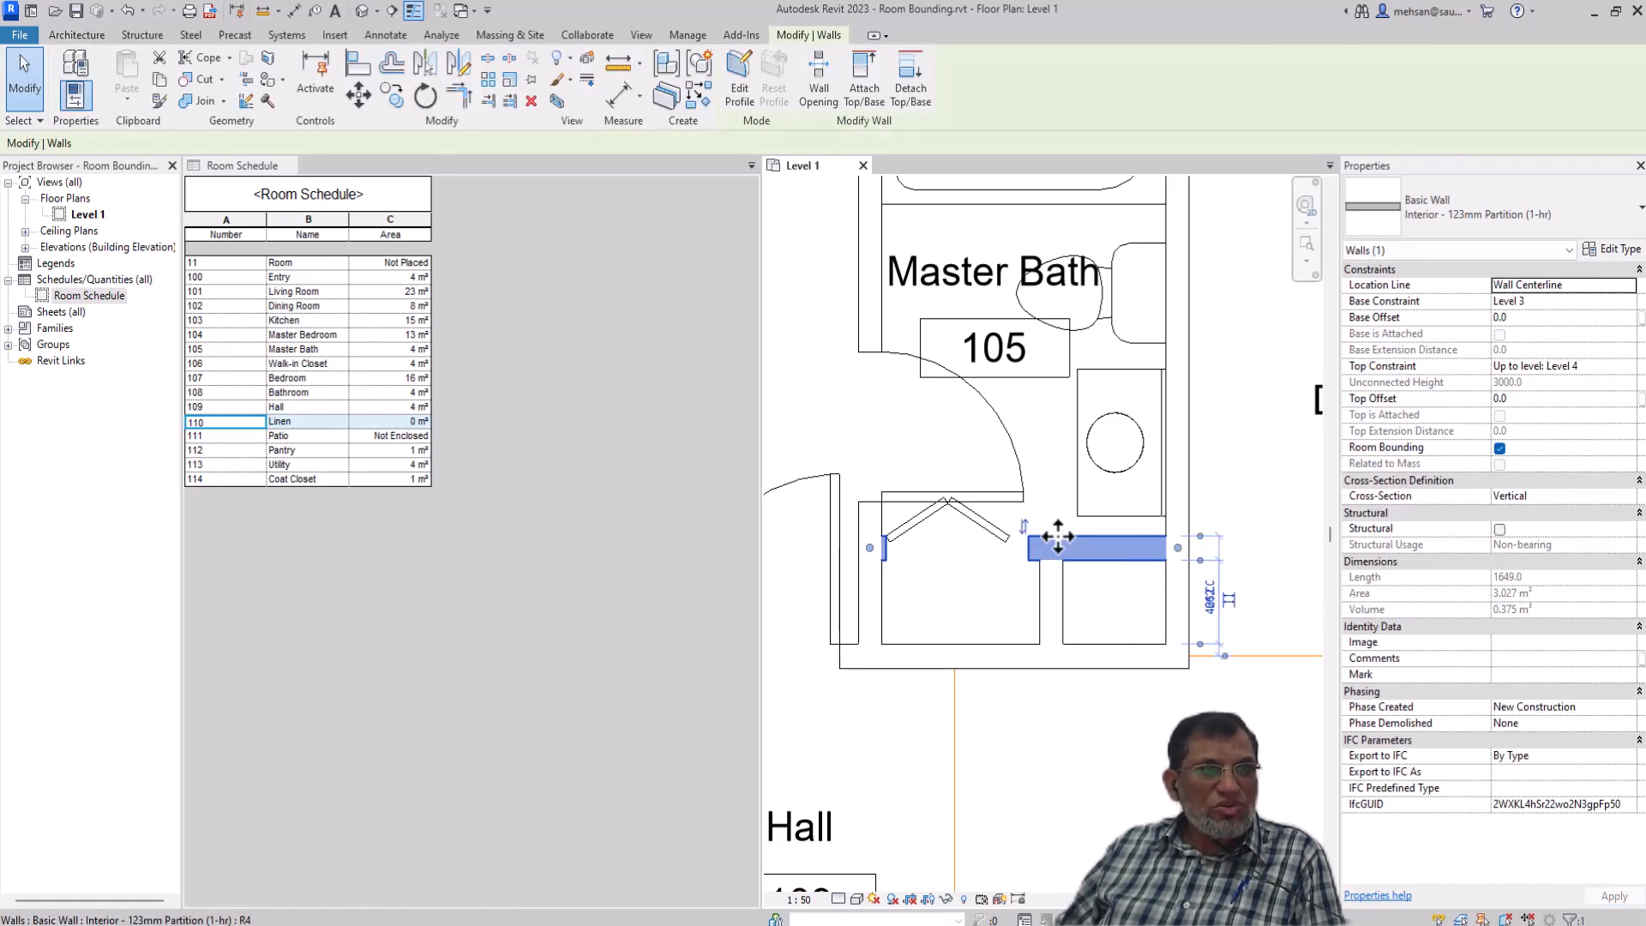
pyautogui.click(487, 64)
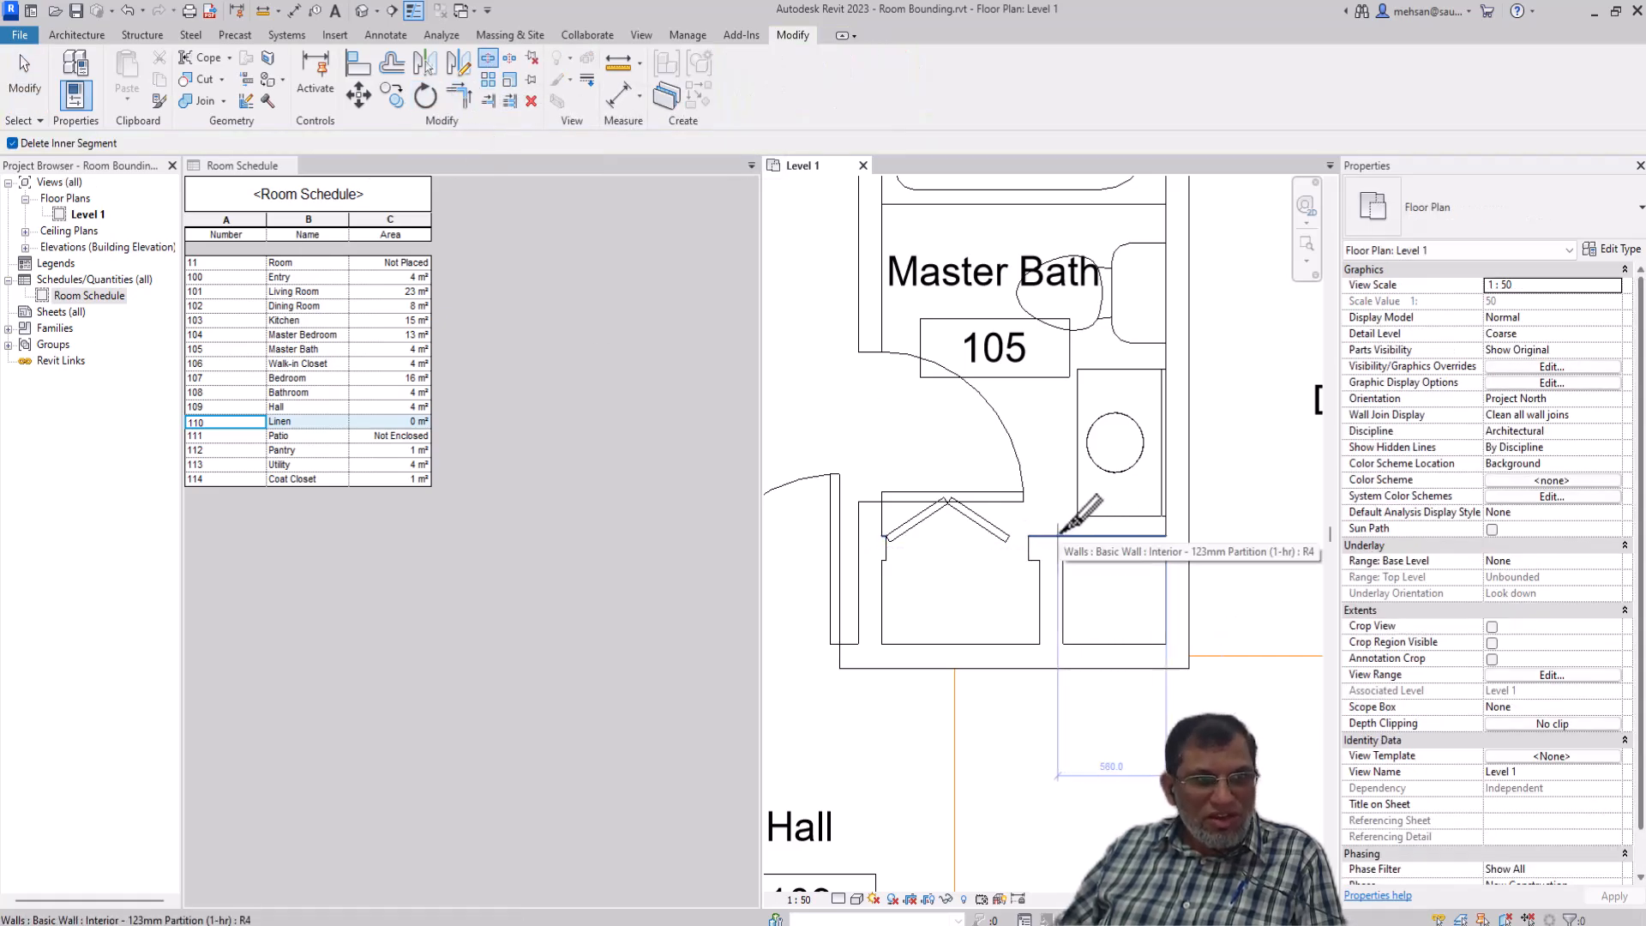
pyautogui.click(1063, 567)
pyautogui.press('Escape')
pyautogui.press('Escape')
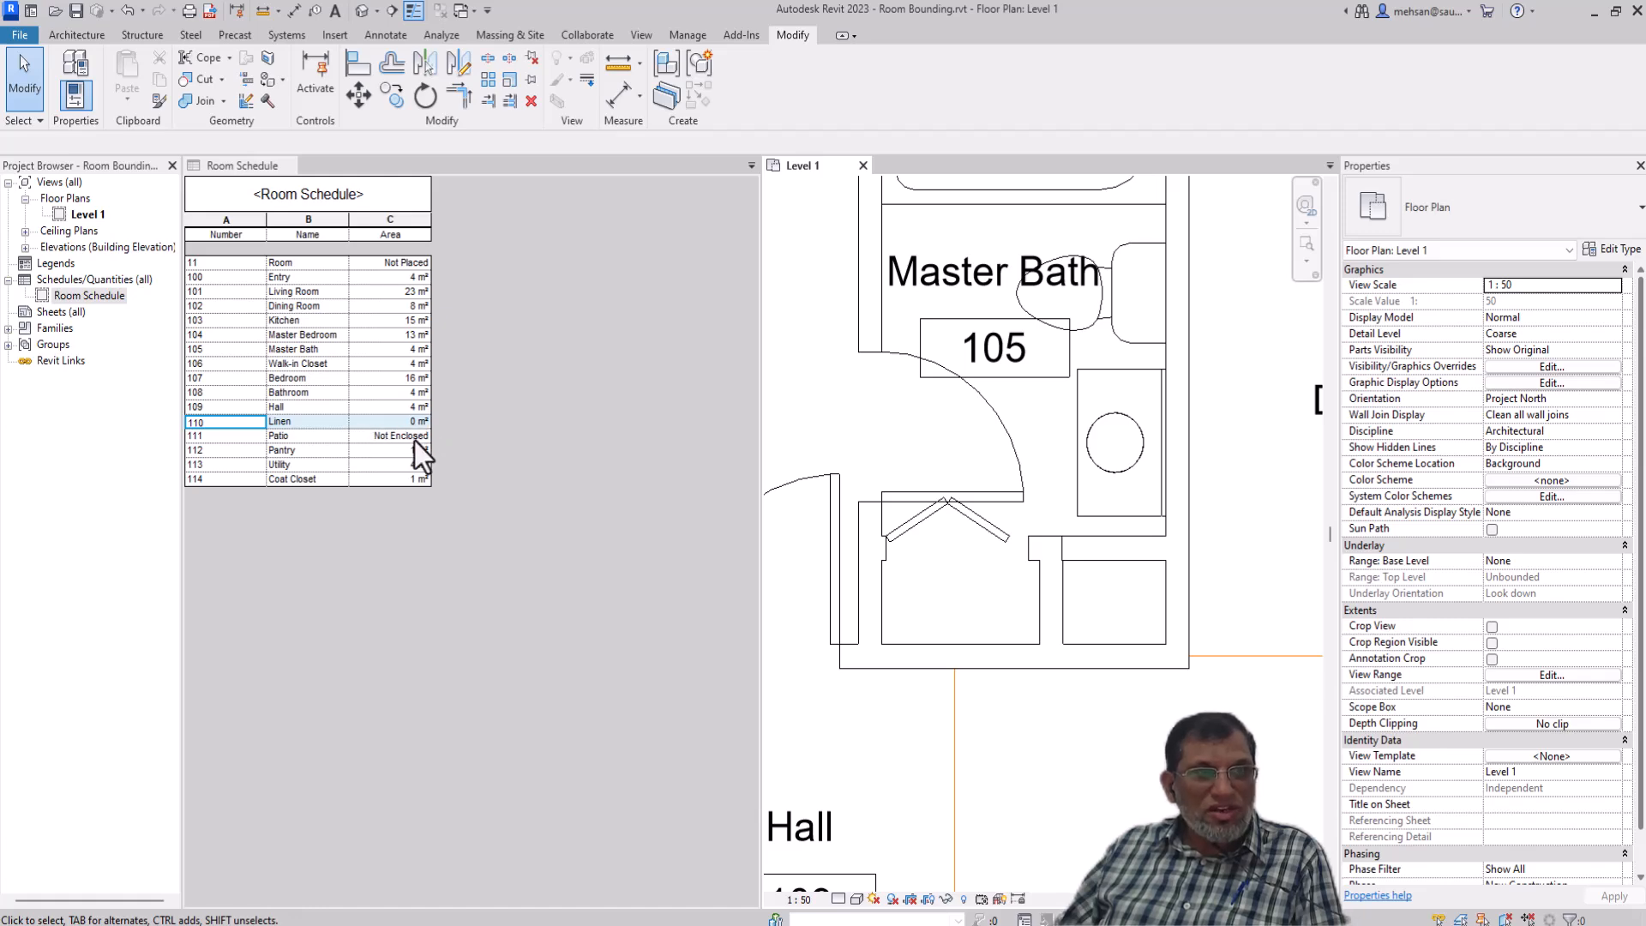
# Check the extents of Master Bath 105 and Linen 110 by highlighting their Room Schedule entries in the floor plan
pyautogui.click(295, 354)
pyautogui.click(421, 348)
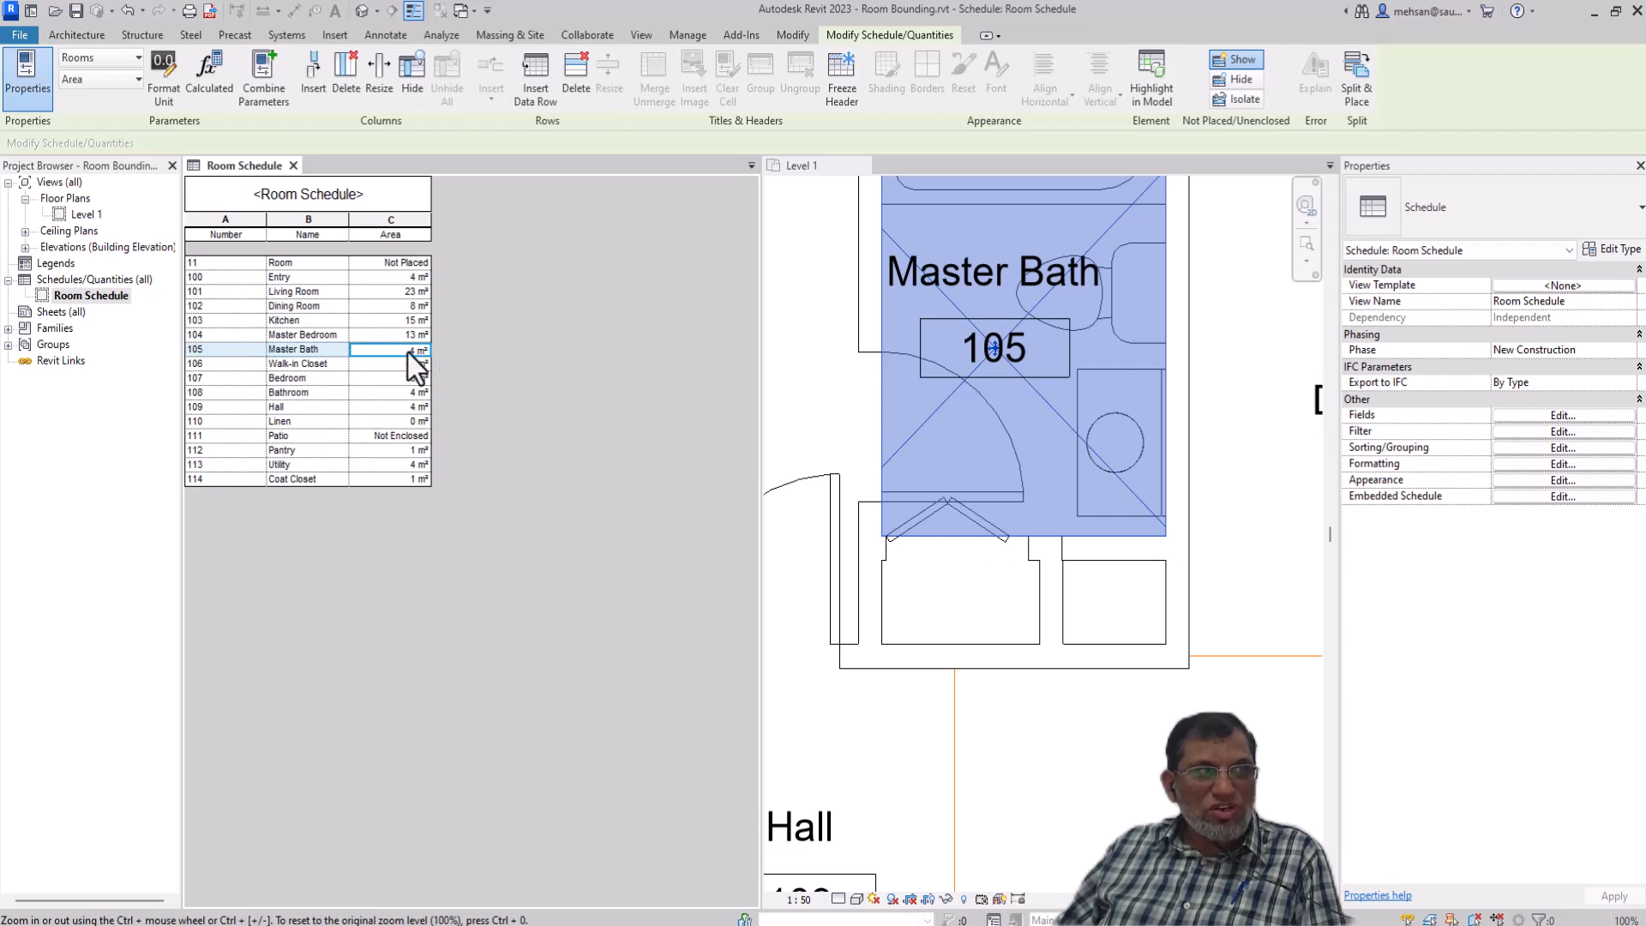
pyautogui.click(398, 421)
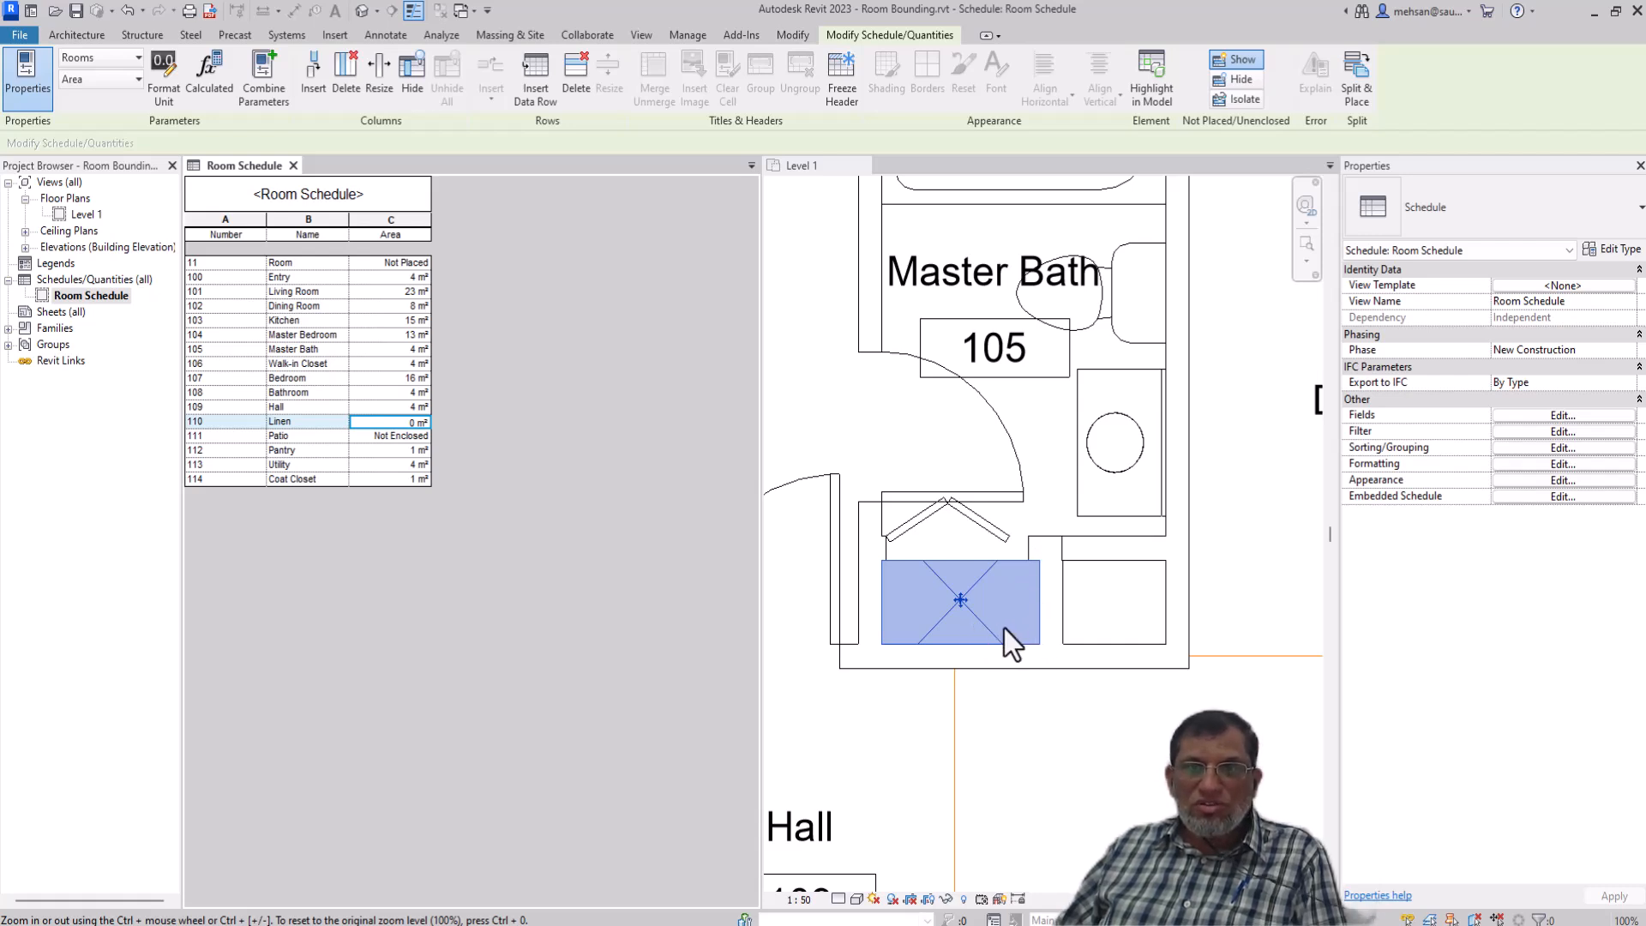
pyautogui.click(1132, 806)
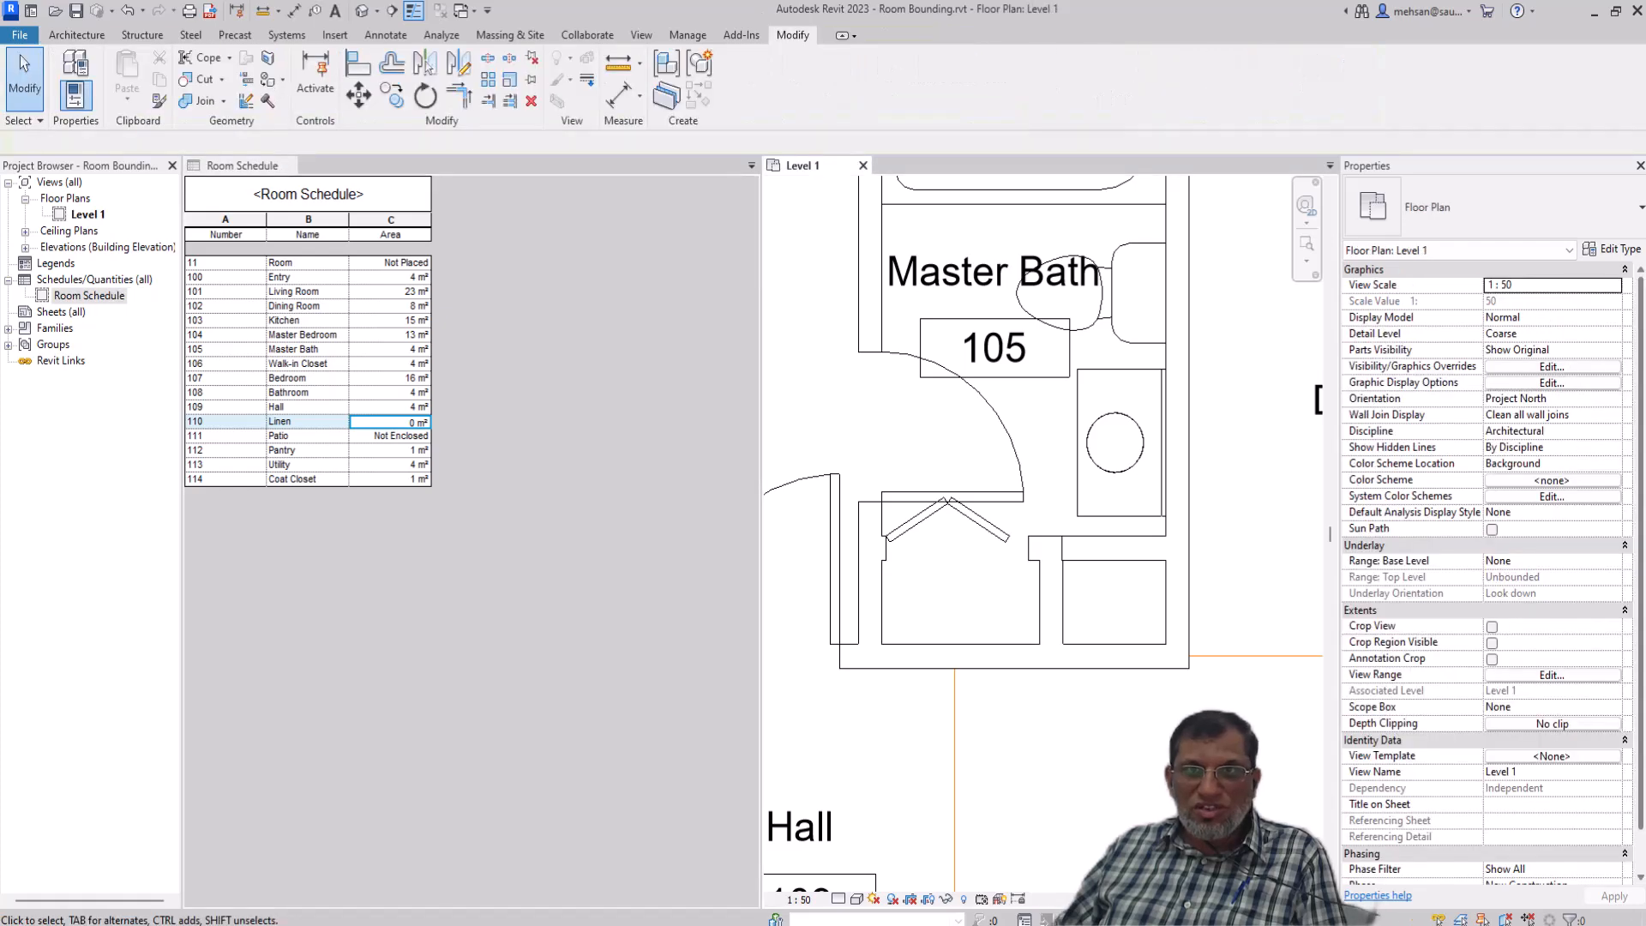
# Turn off Room Bounding for the short wall segment above the small enclosure and check the boundary of Master Bath 105
pyautogui.click(1096, 555)
pyautogui.click(1500, 447)
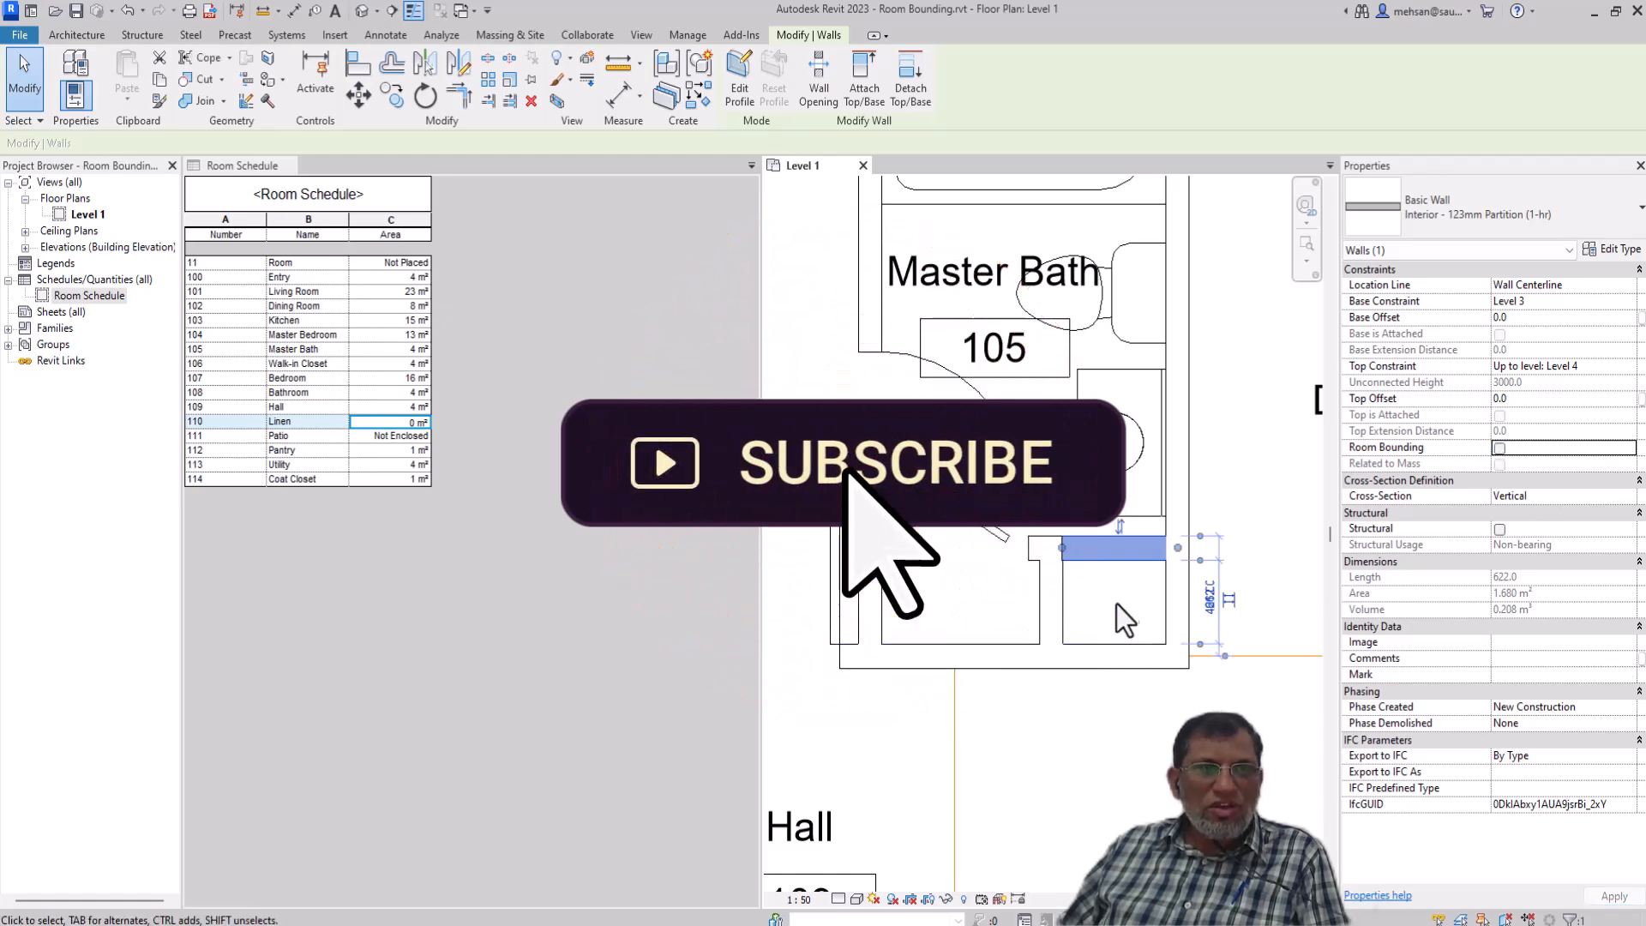
pyautogui.click(1114, 606)
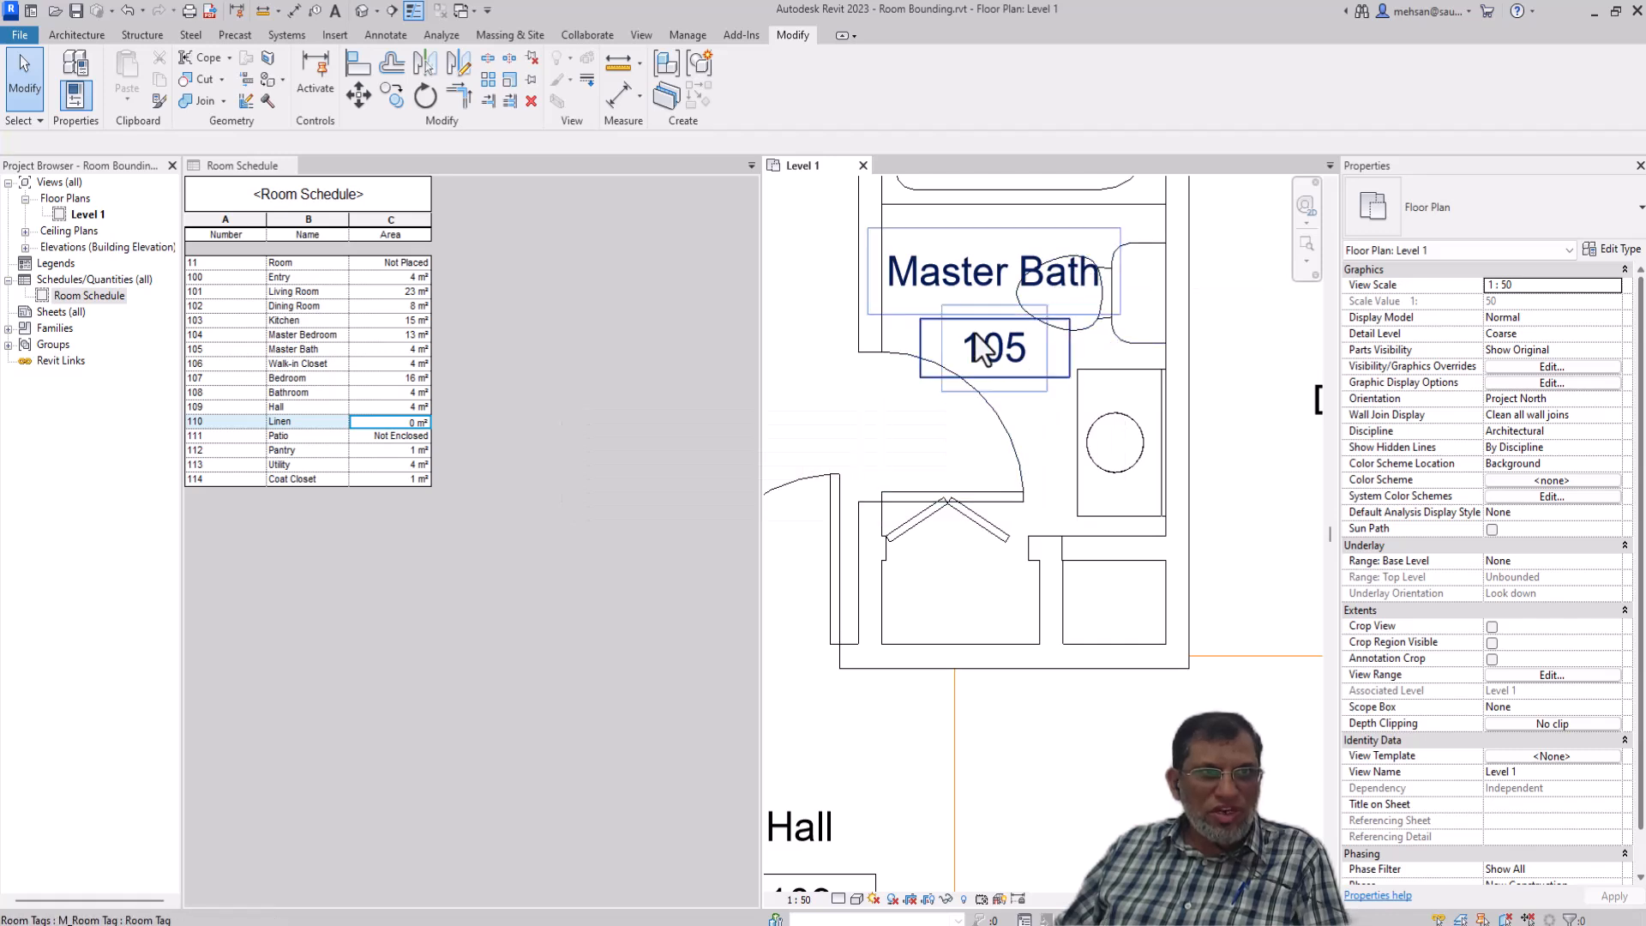
pyautogui.click(962, 439)
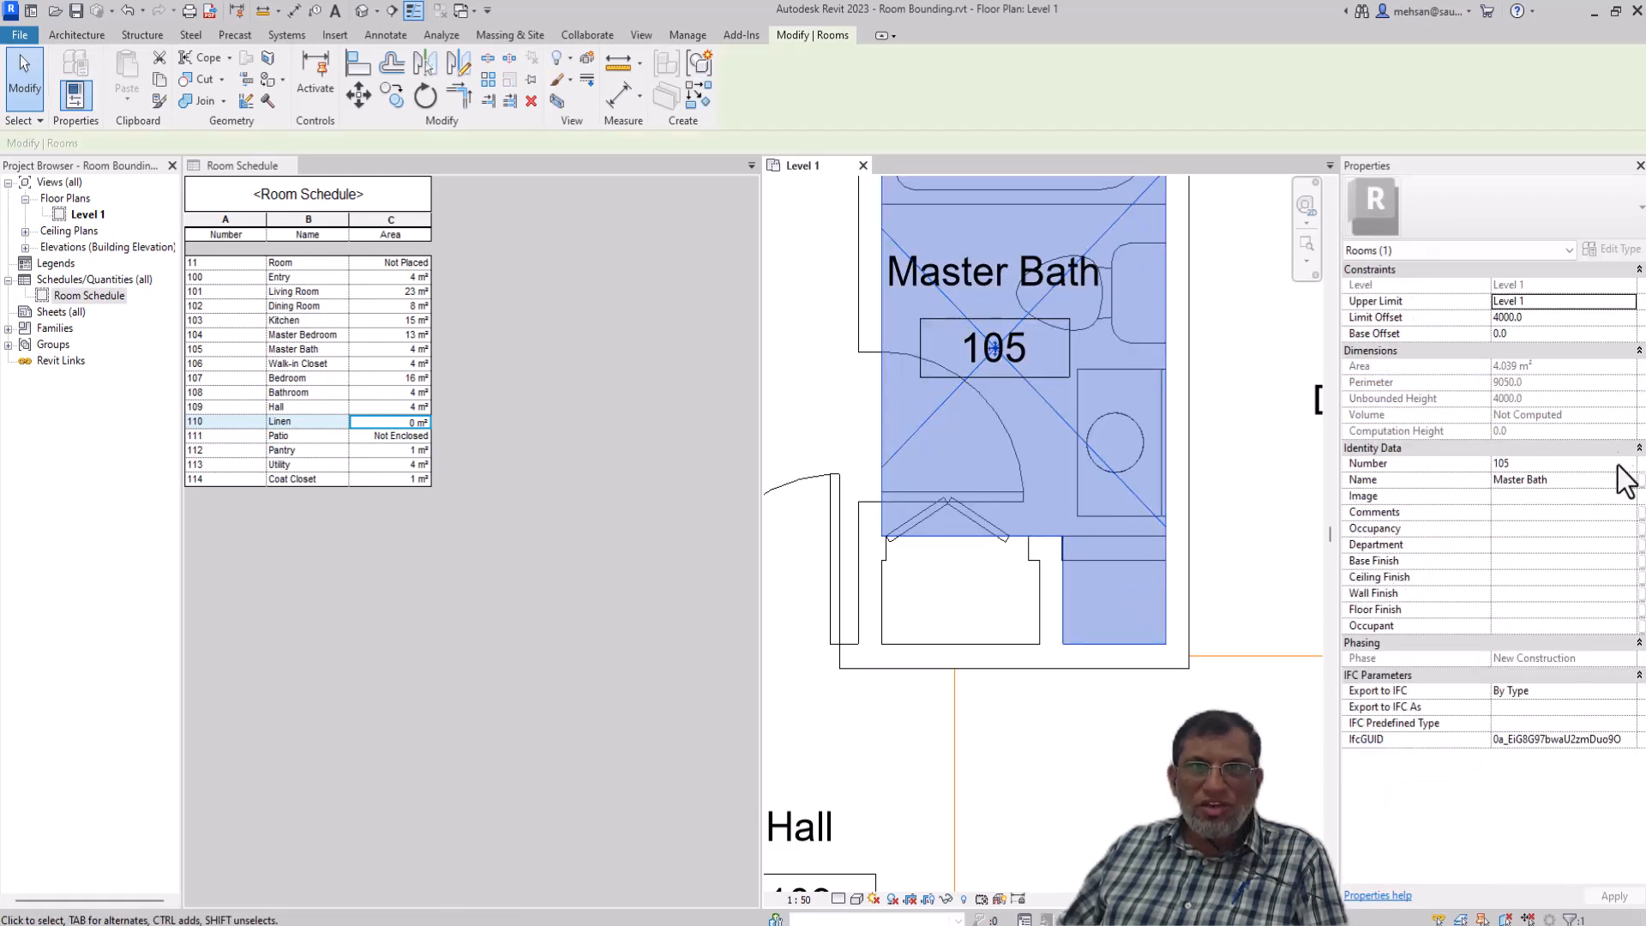
pyautogui.press('Escape')
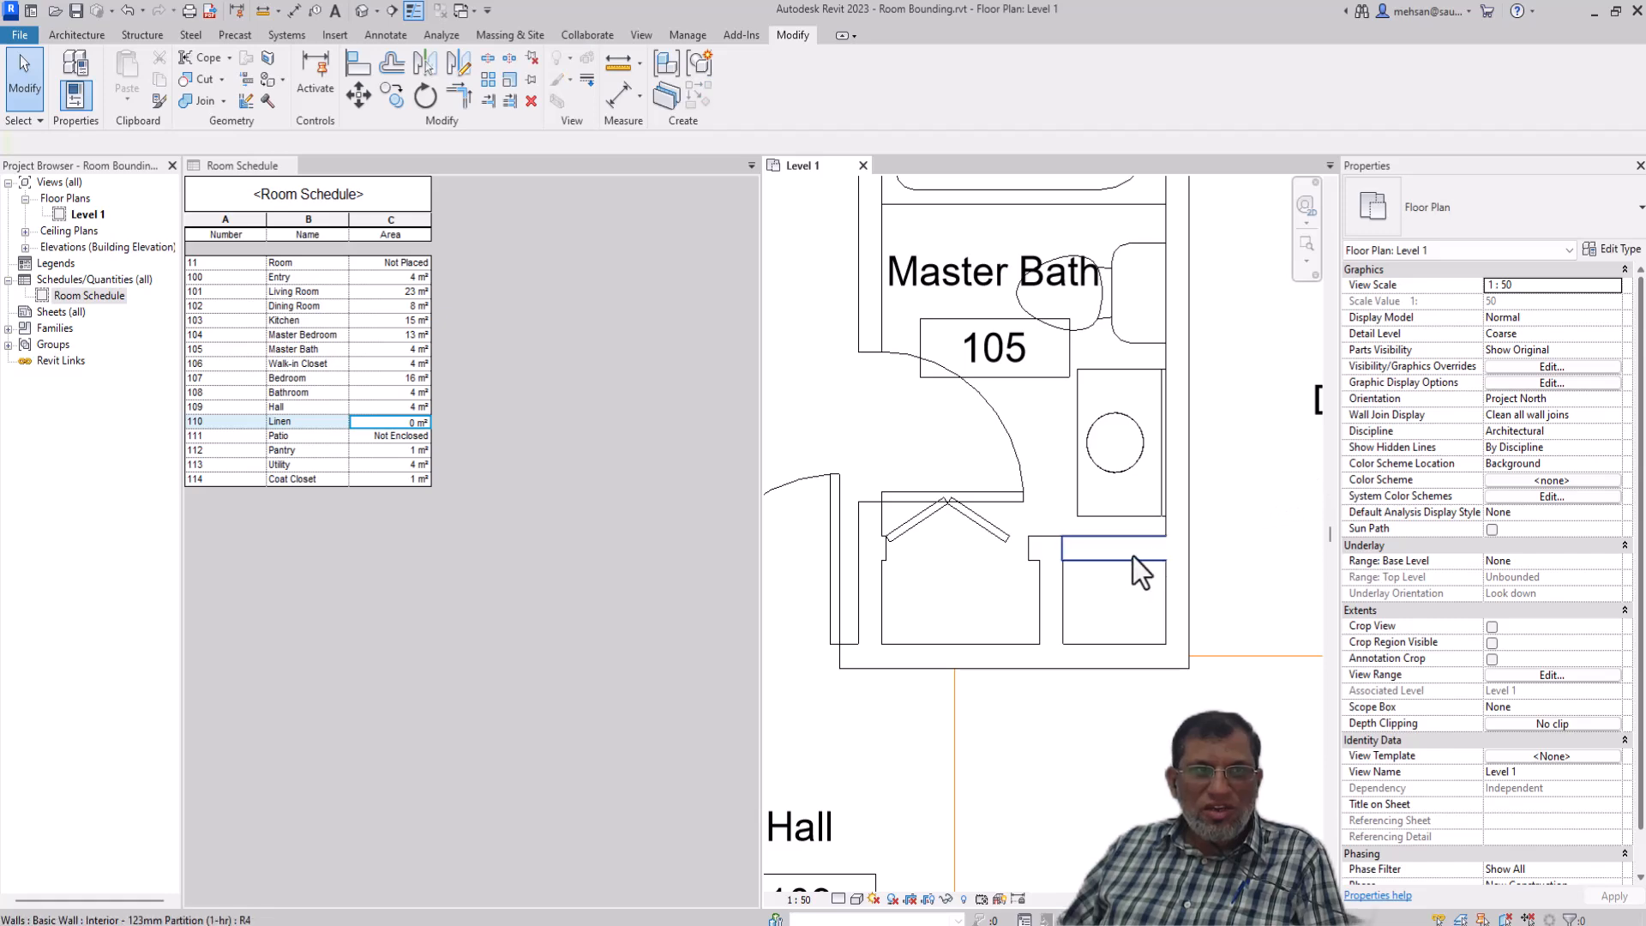
# Turn Room Bounding back on for the short wall segment between Master Bath 105 and the small enclosure
pyautogui.click(1118, 559)
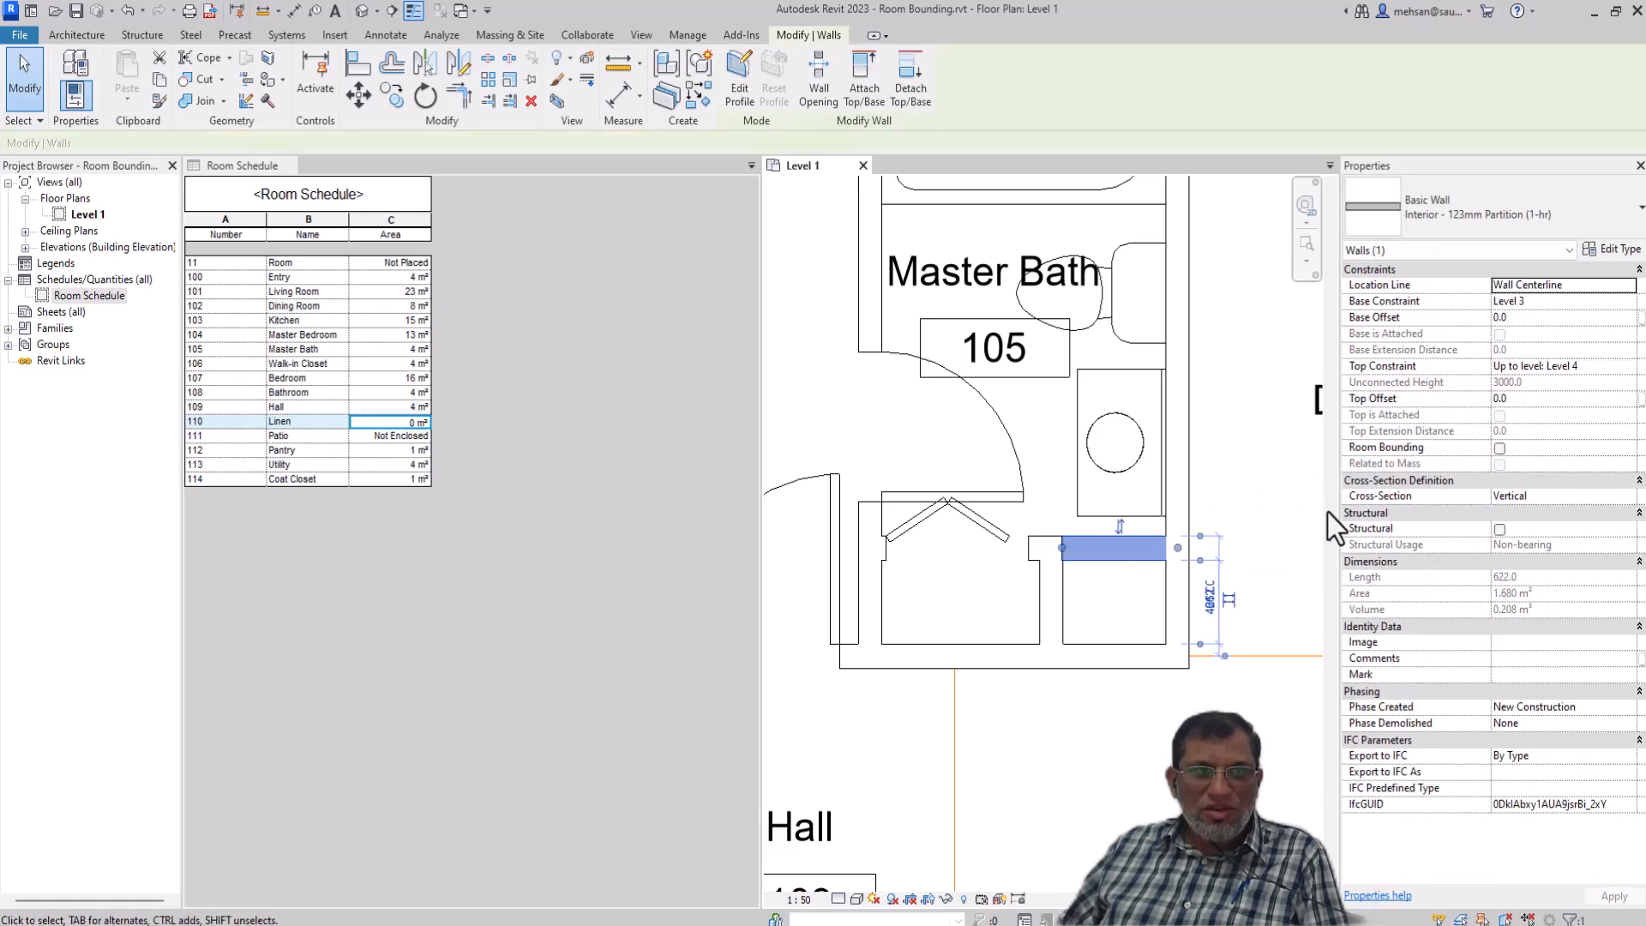
pyautogui.click(1500, 448)
pyautogui.click(1612, 896)
pyautogui.press('Escape')
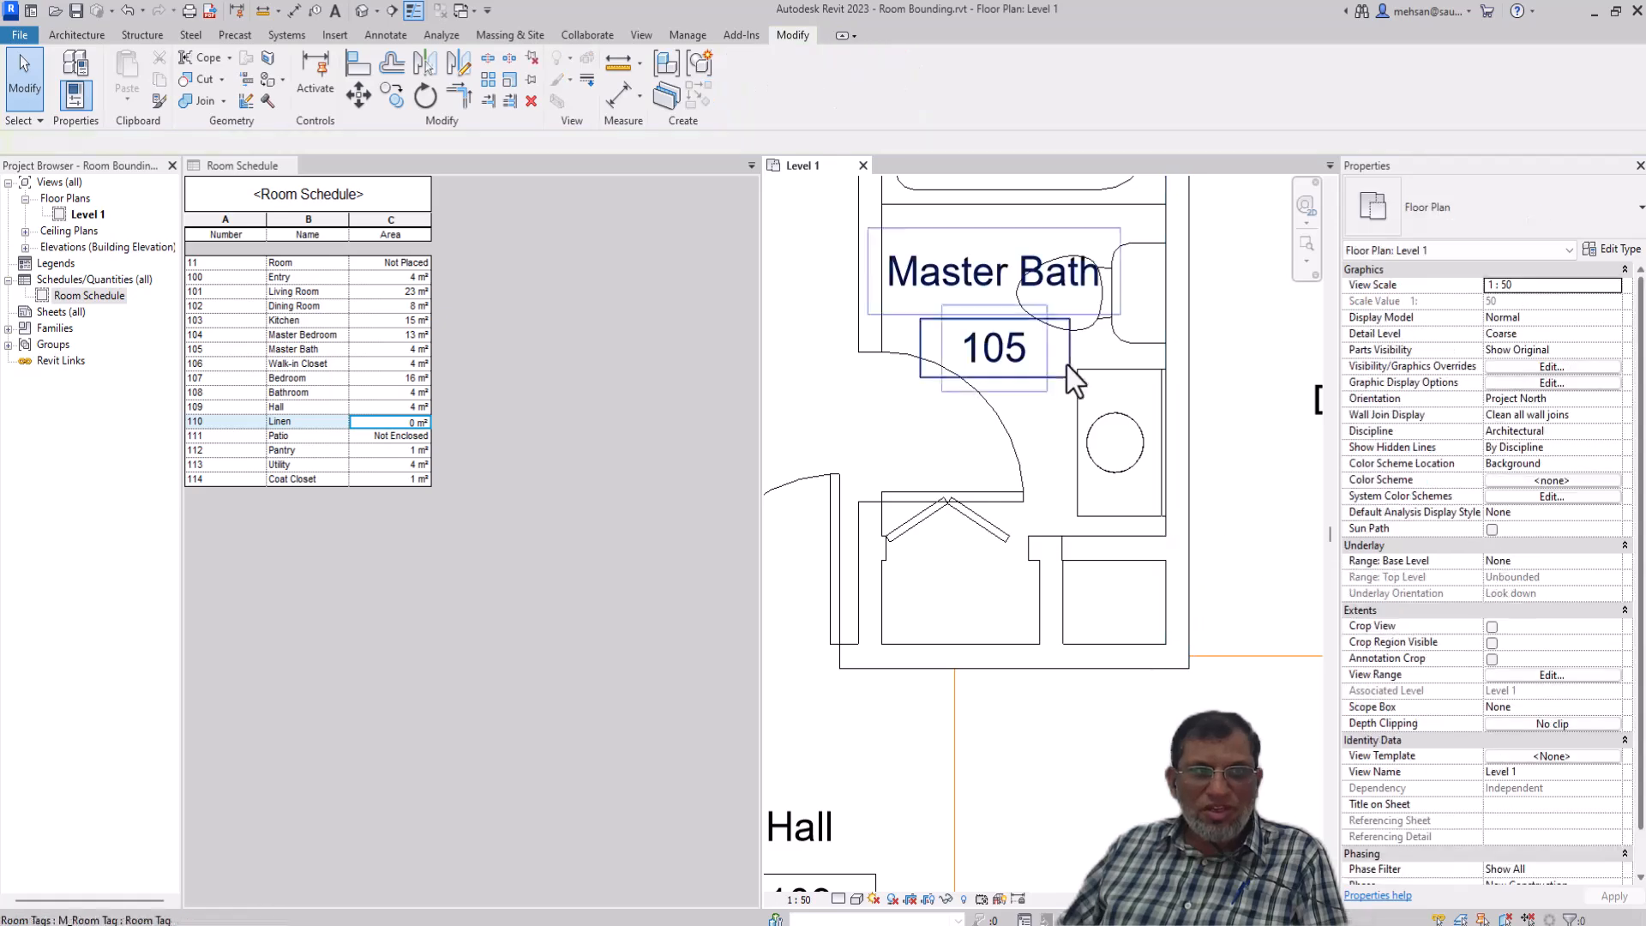
# Select the Master Bath 105 room and examine its boundary, the small enclosure and the patio area in the floor plan
pyautogui.click(986, 279)
pyautogui.press('Escape')
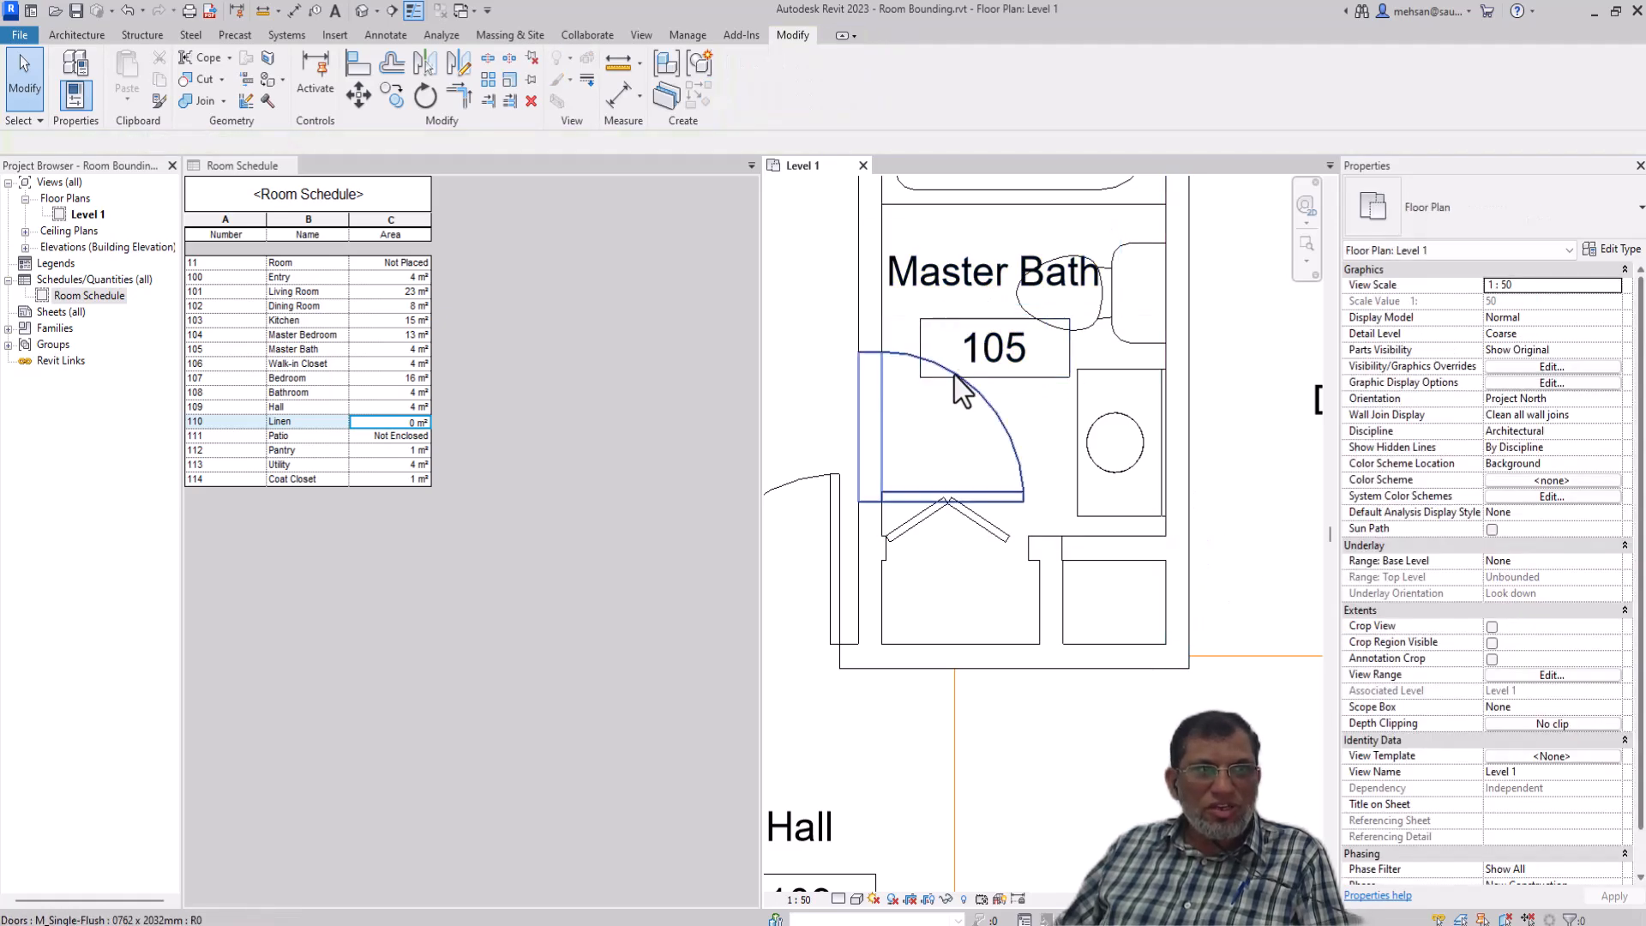
pyautogui.click(964, 423)
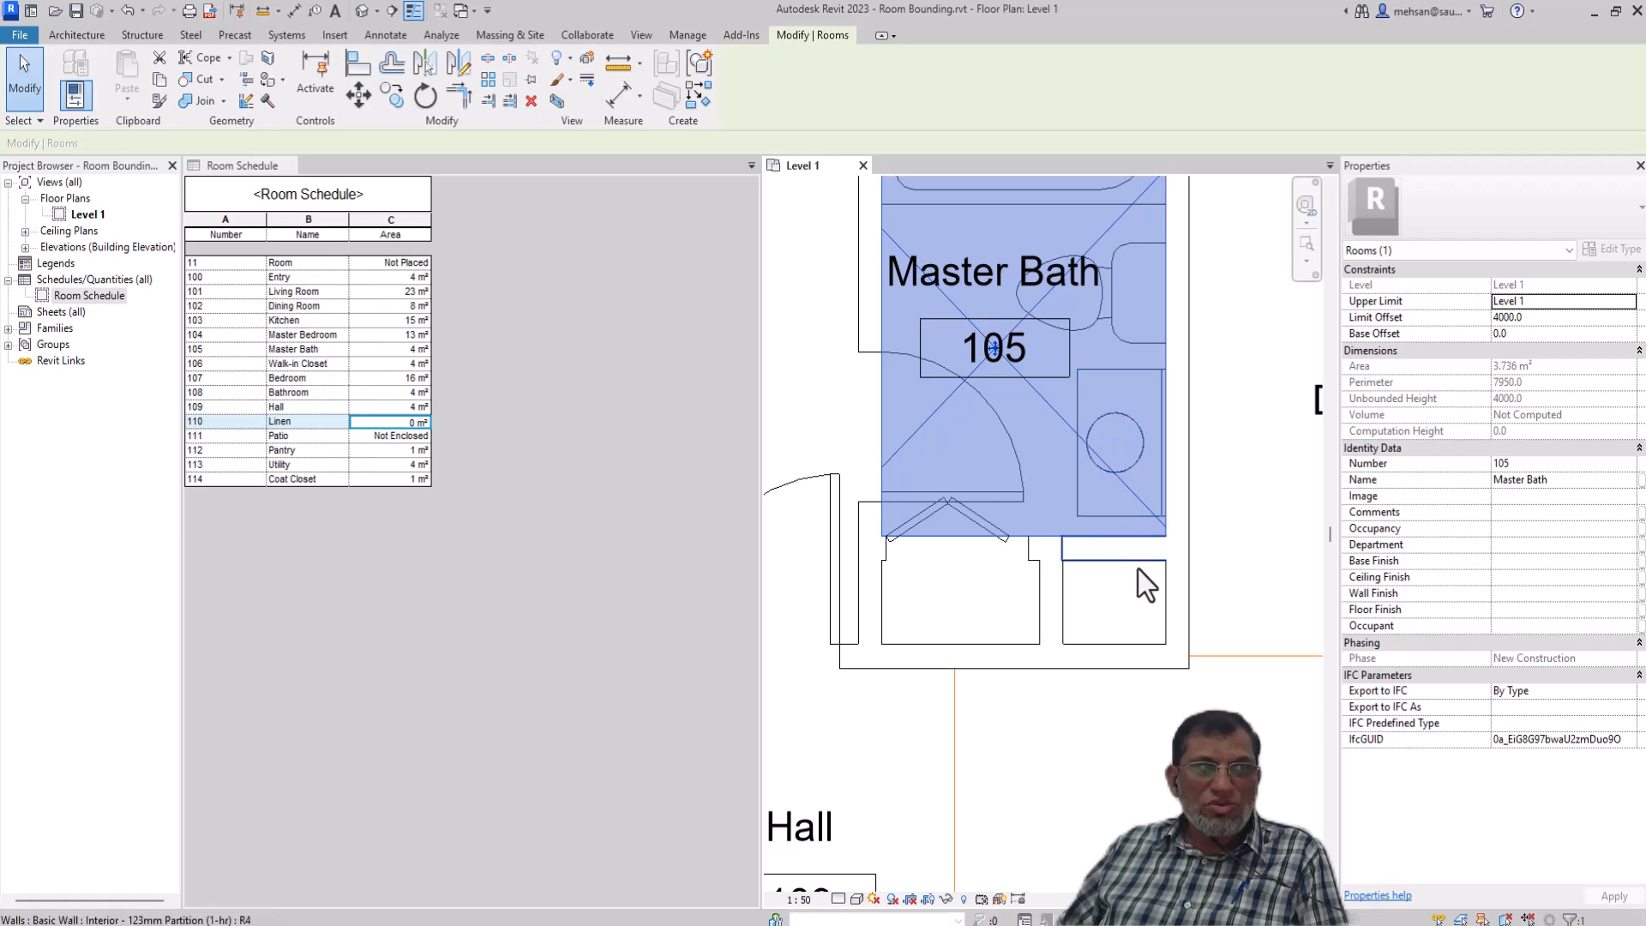
pyautogui.scroll(-2, 1119, 564)
pyautogui.scroll(4, 1119, 565)
pyautogui.scroll(-3, 1119, 560)
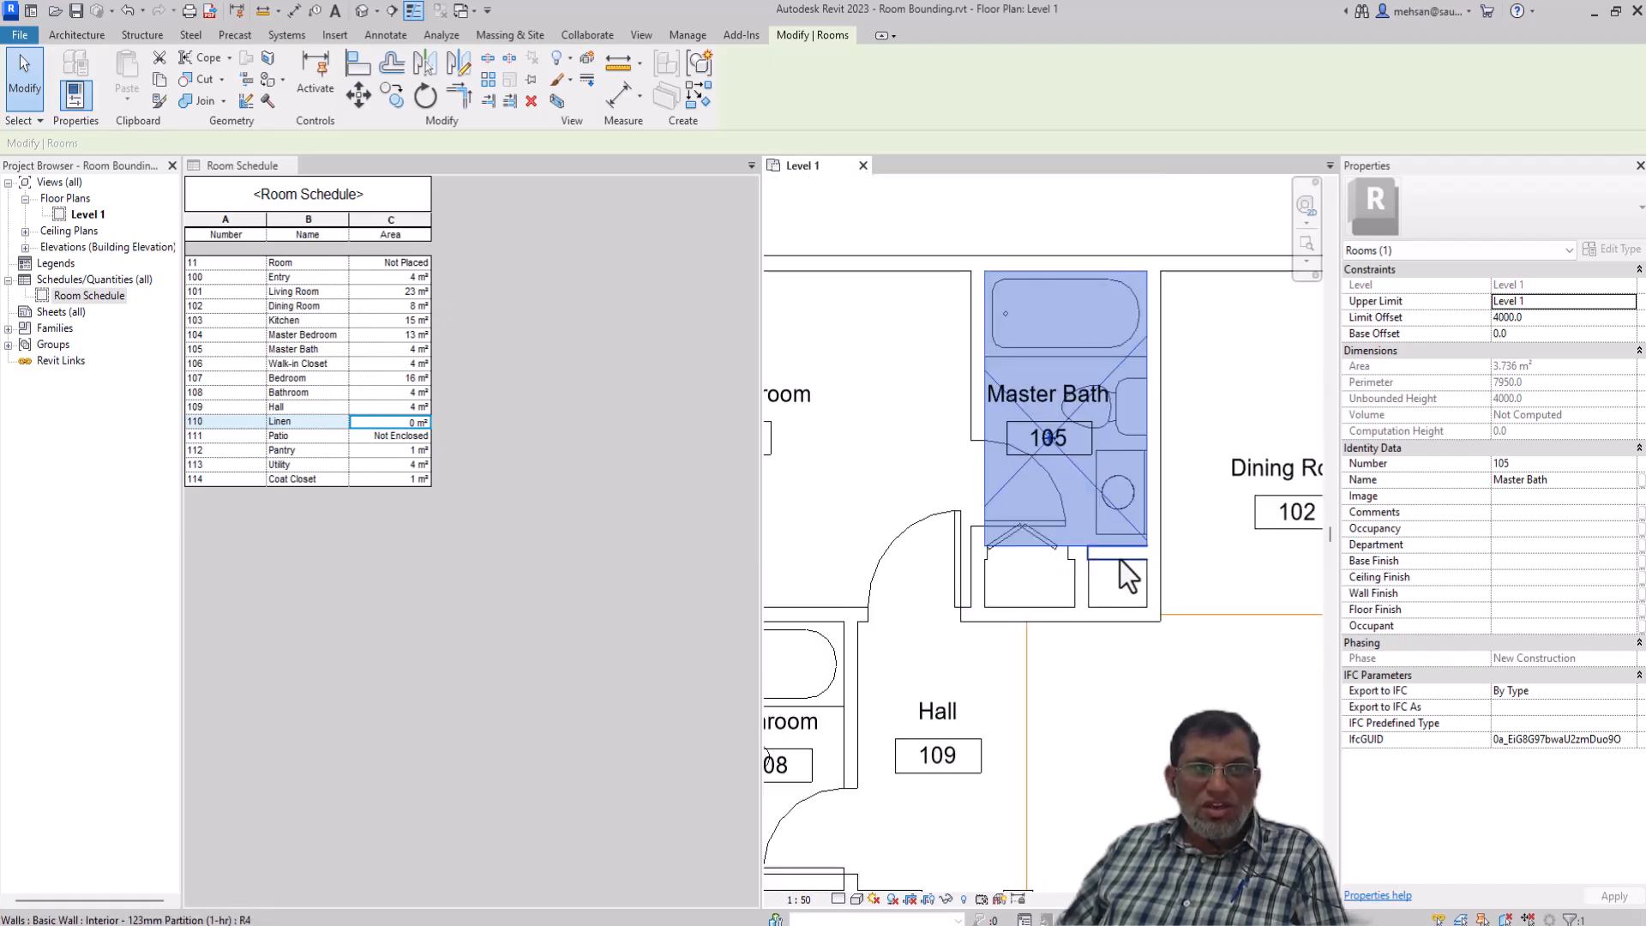
pyautogui.scroll(1, 1118, 565)
pyautogui.scroll(-1, 1117, 574)
pyautogui.scroll(-3, 1118, 598)
pyautogui.scroll(4, 1154, 746)
pyautogui.scroll(2, 1233, 838)
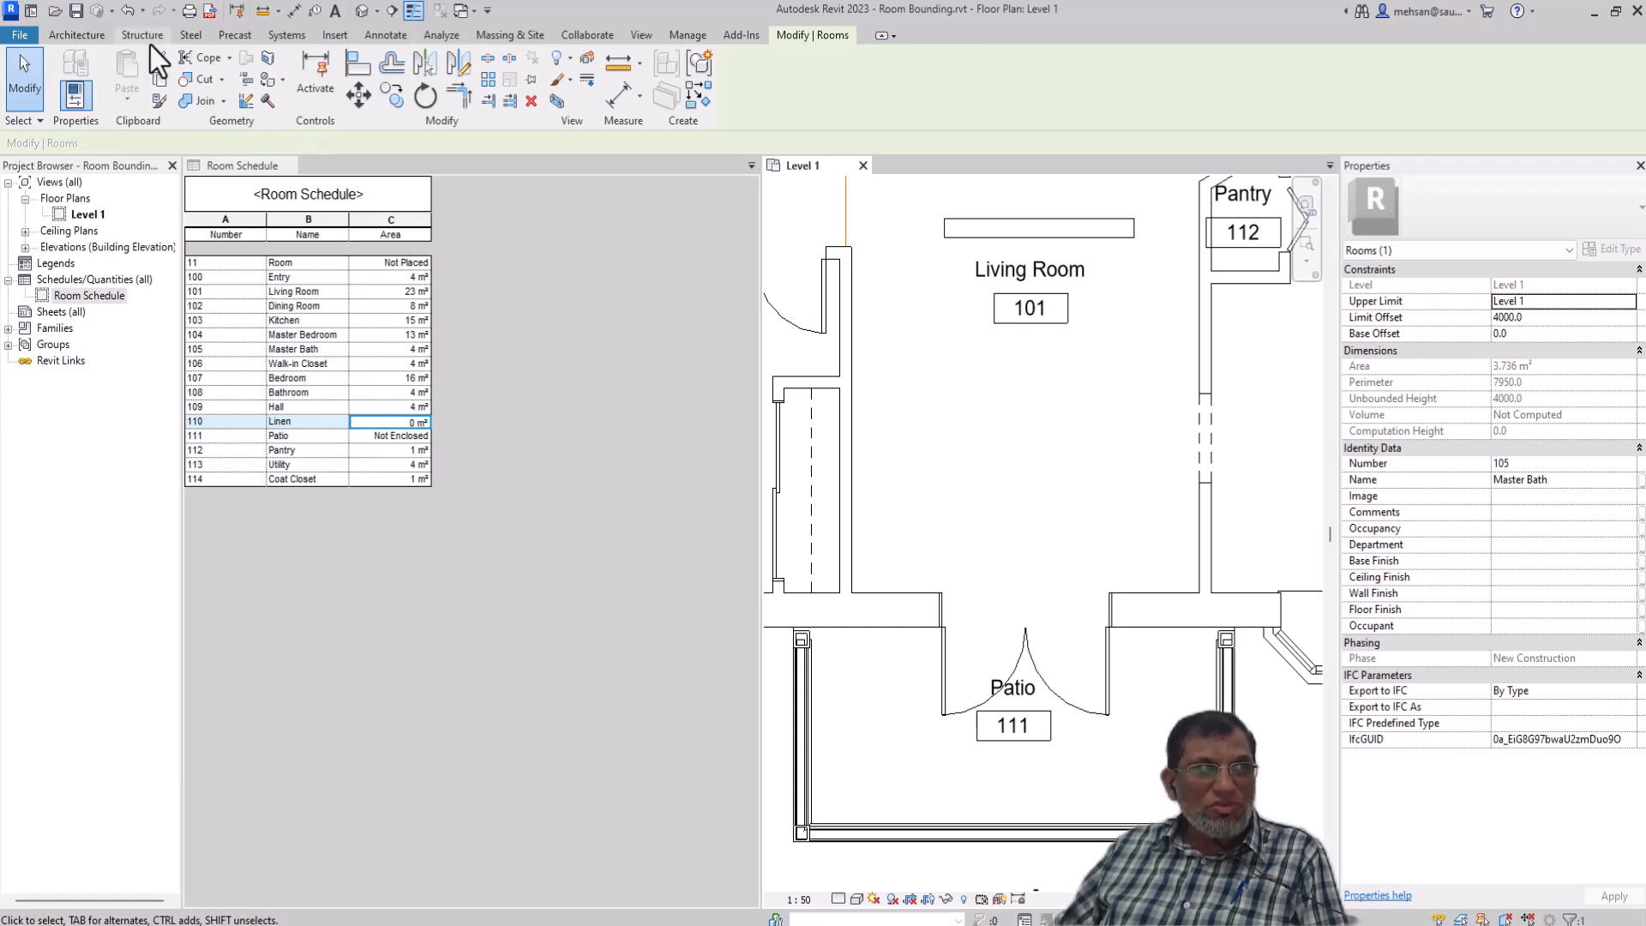
# Draw chained room separation lines along the outer edge of the railing on the three open sides of Patio 111
pyautogui.click(85, 35)
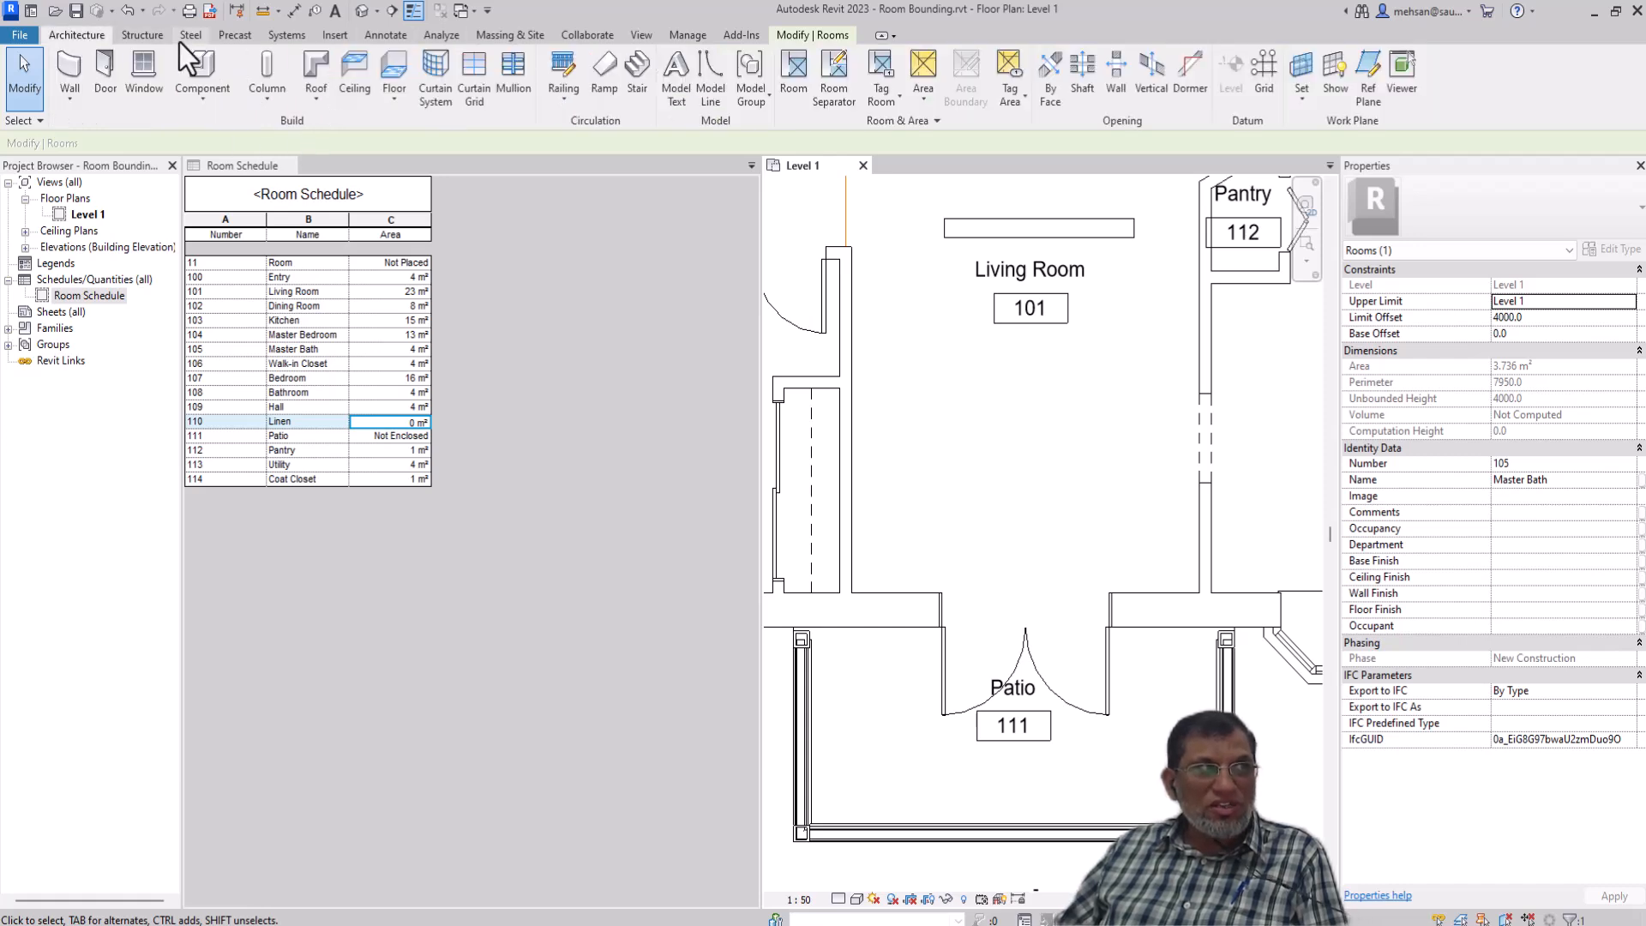
pyautogui.click(826, 96)
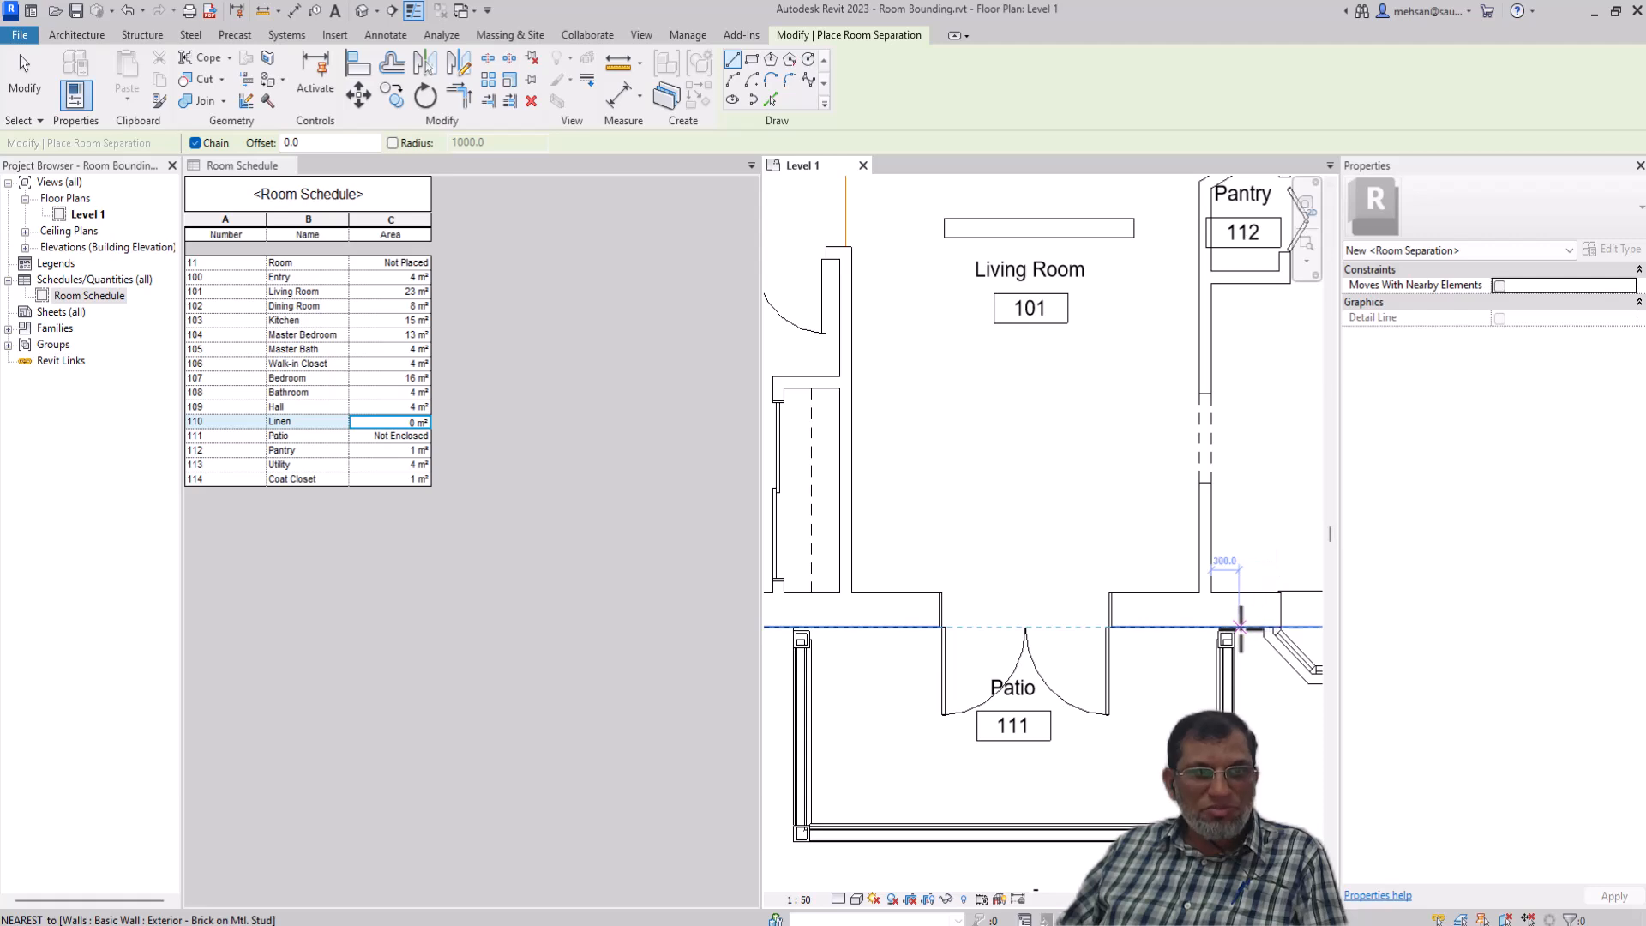
pyautogui.click(1240, 628)
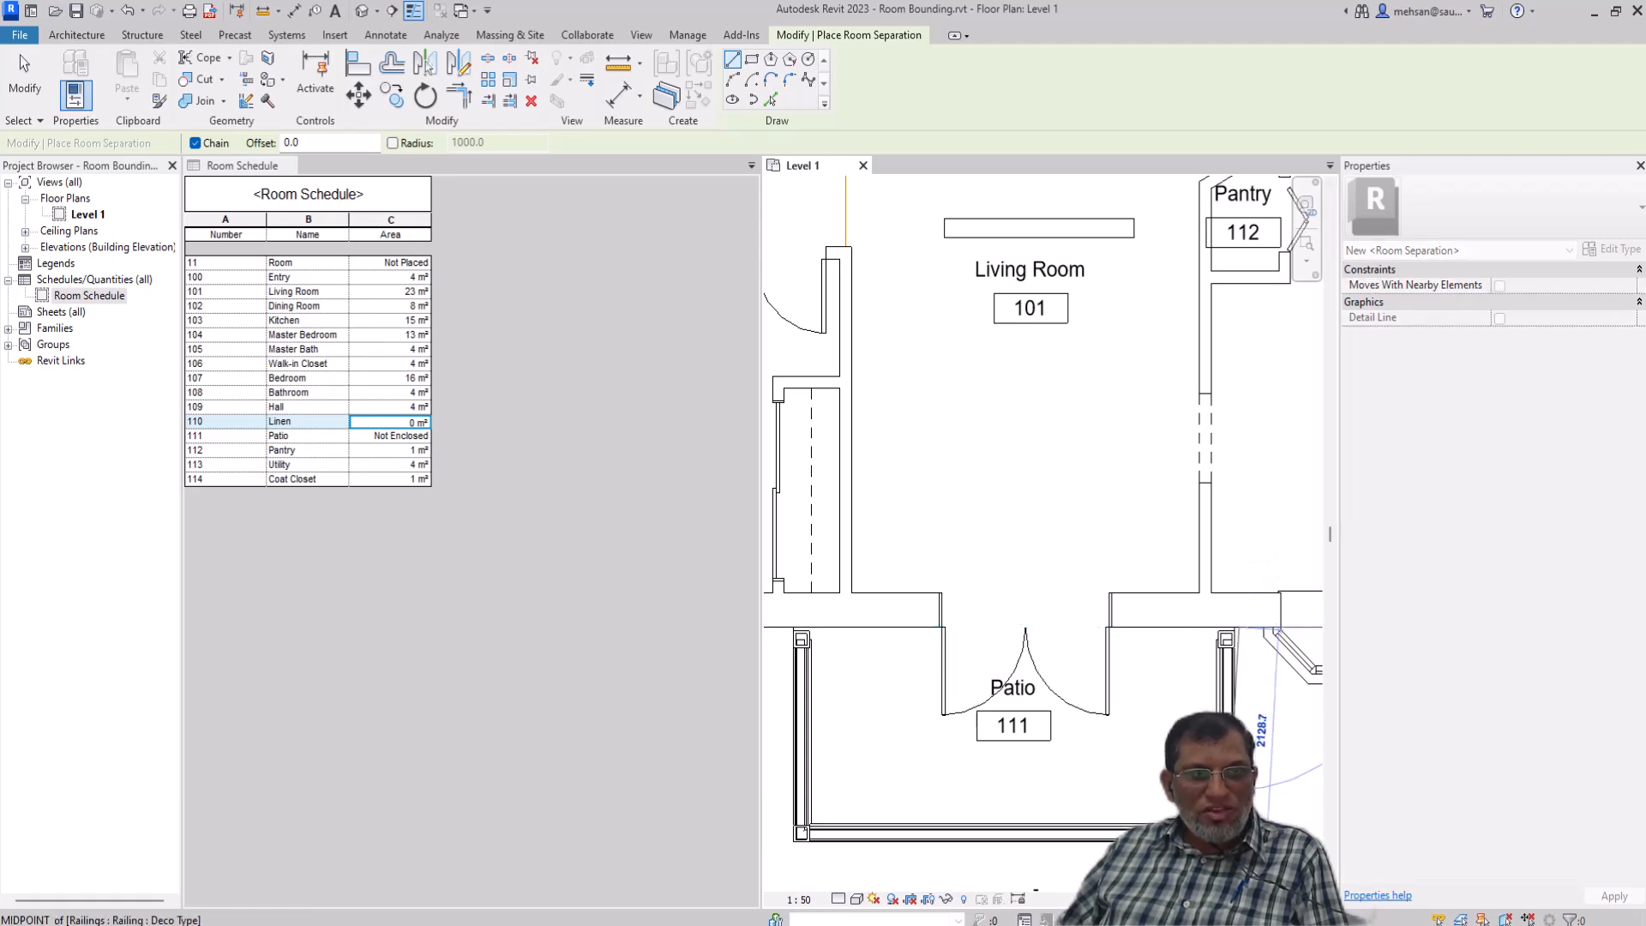
pyautogui.click(1240, 841)
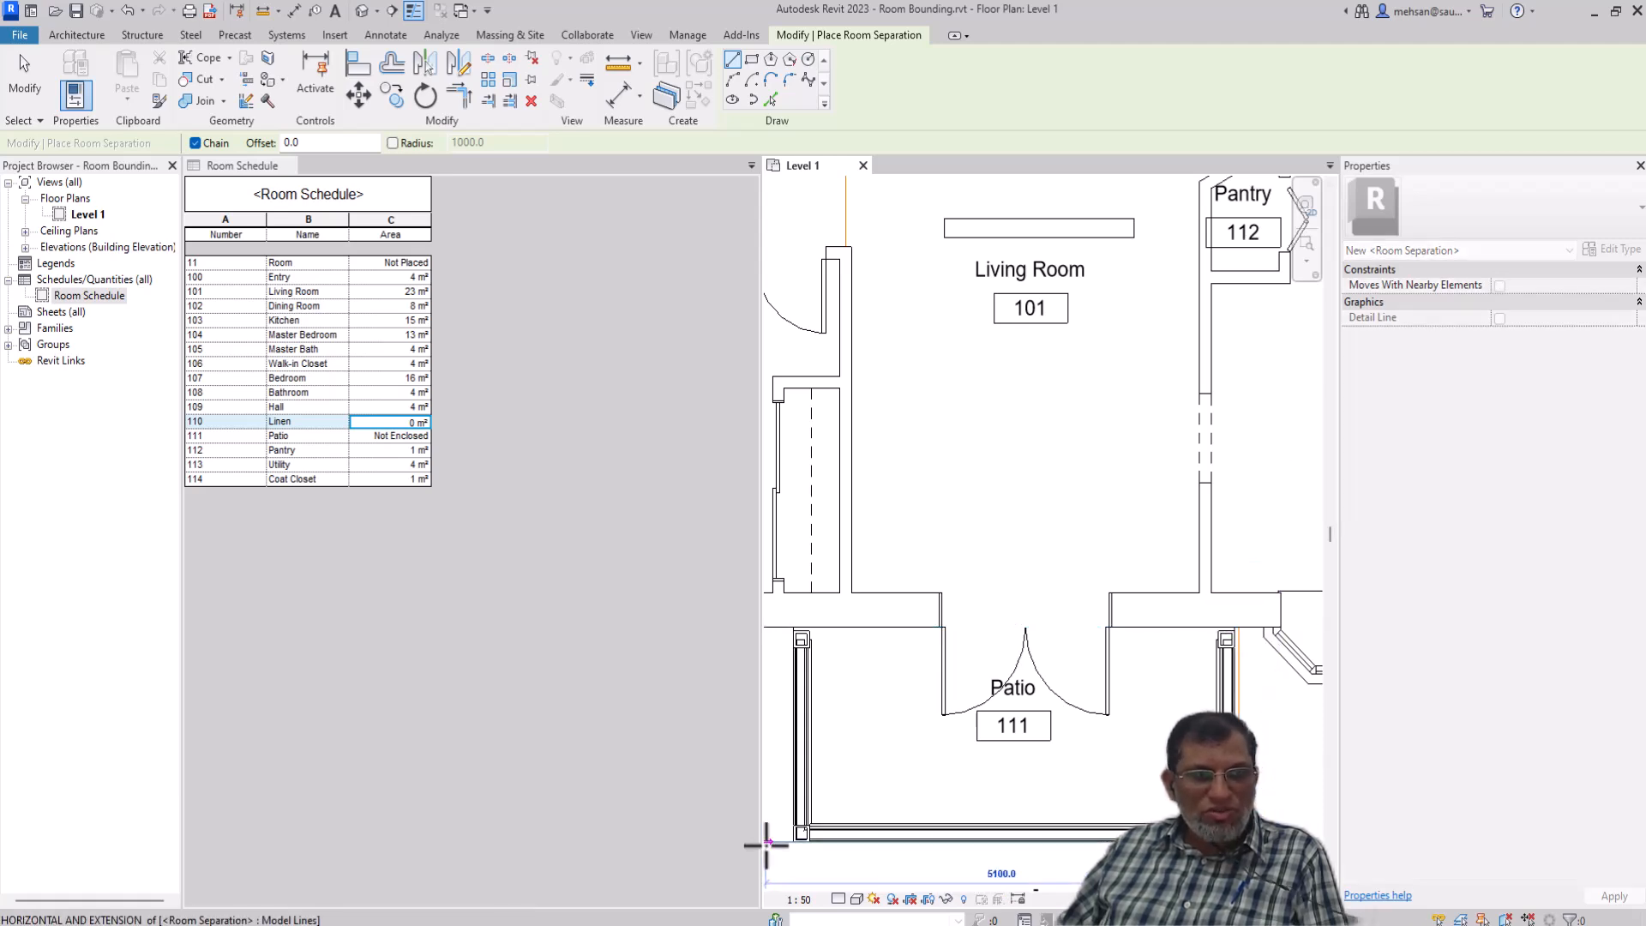
pyautogui.click(792, 840)
pyautogui.click(790, 628)
pyautogui.press('Escape')
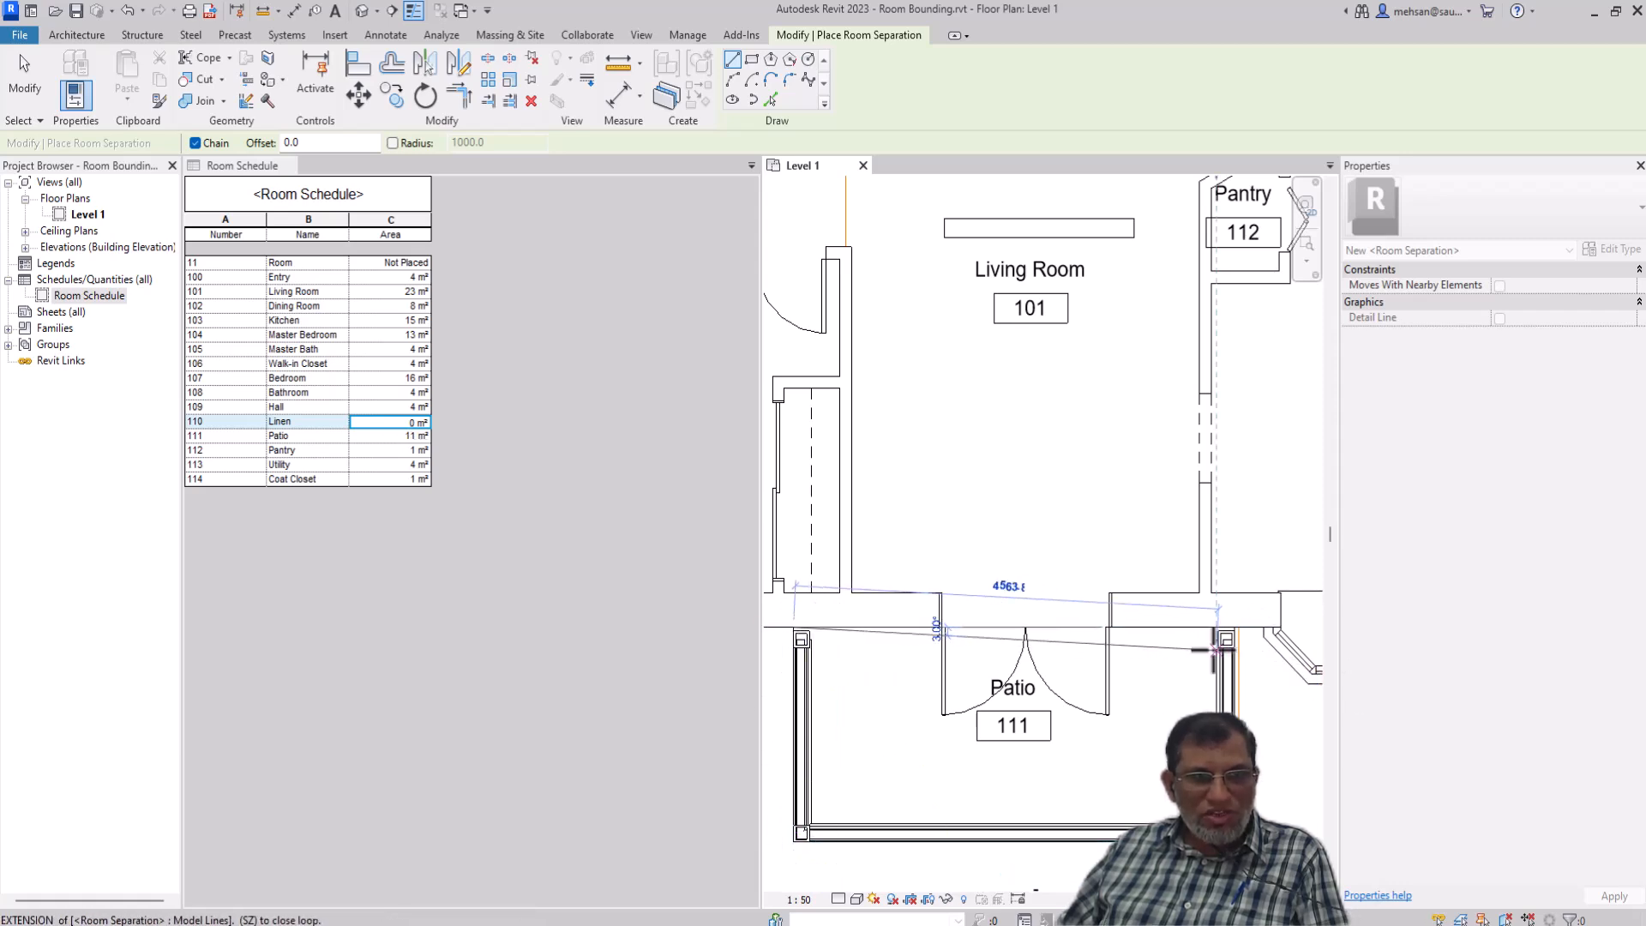